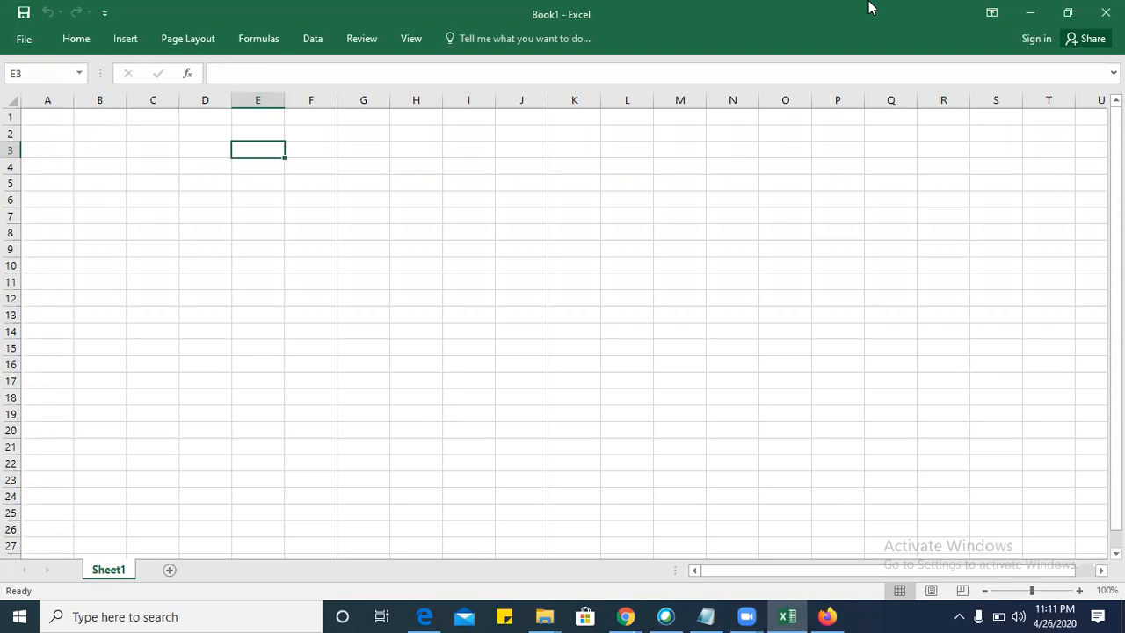
Enter the column header "Sr. No" in cell A2.
left_click(58, 135)
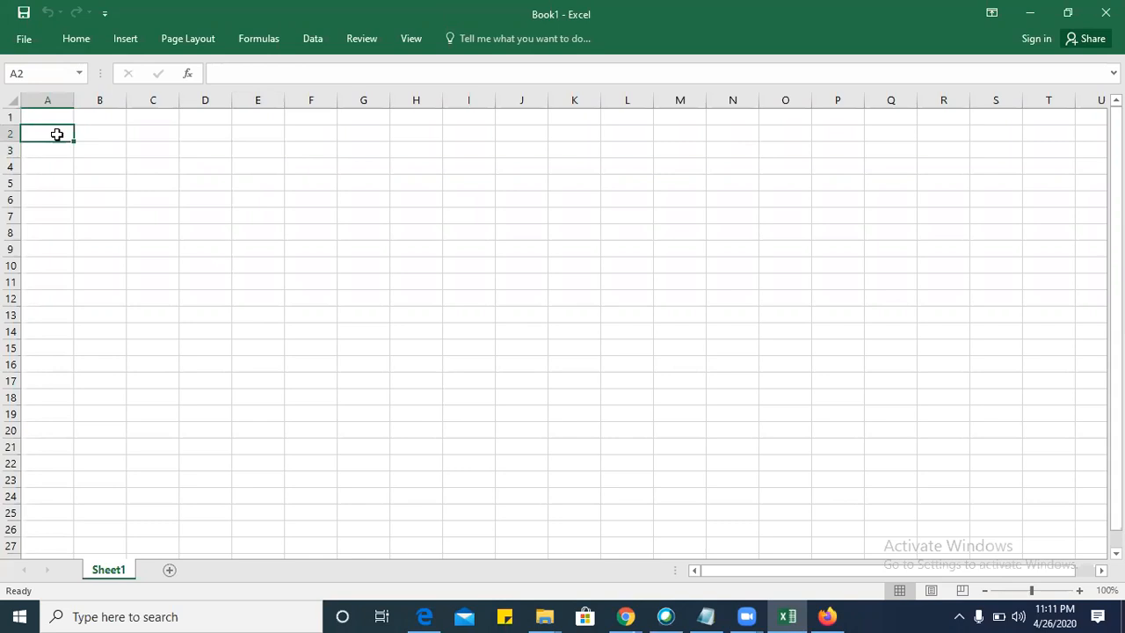
type("S")
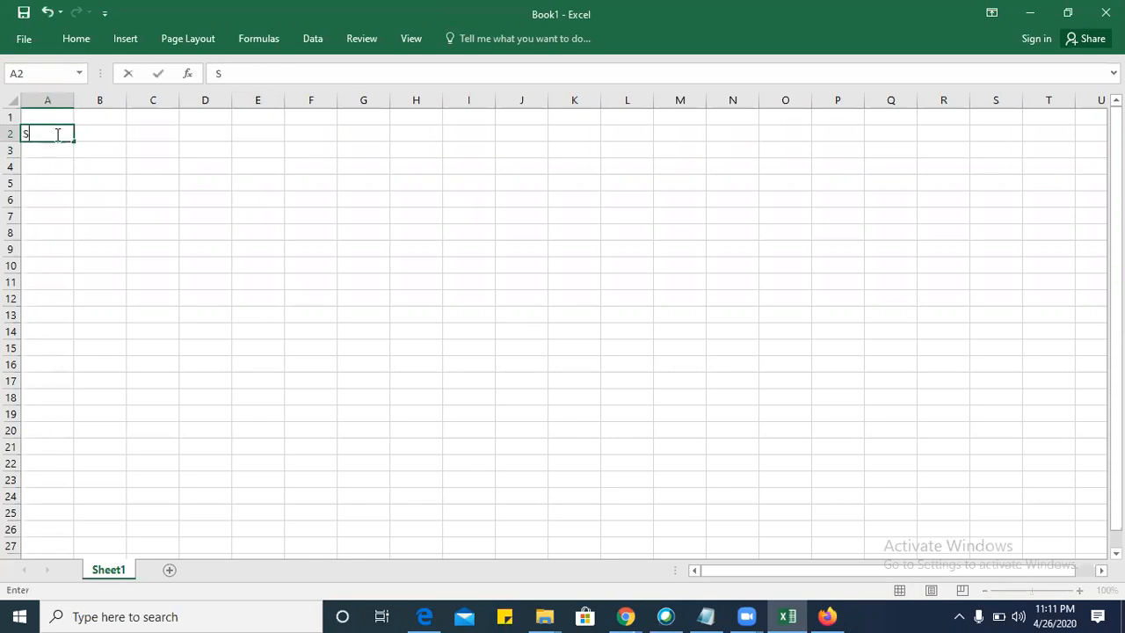
type("r. No")
key("Tab")
Enter the header "Testcase ID" in cell B2 and widen column B to fit it.
type("Test cas")
key("BackSpace")
key("BackSpace")
key("BackSpace")
key("BackSpace")
key("BackSpace")
type("case ID")
key("Tab")
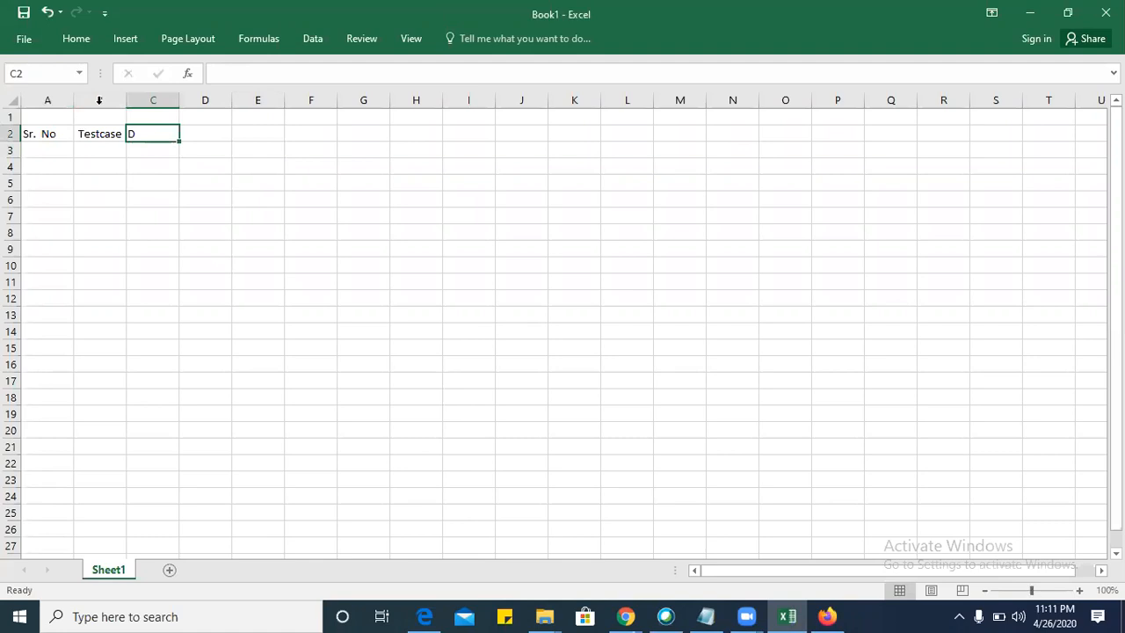
left_click_drag(126, 101, 158, 105)
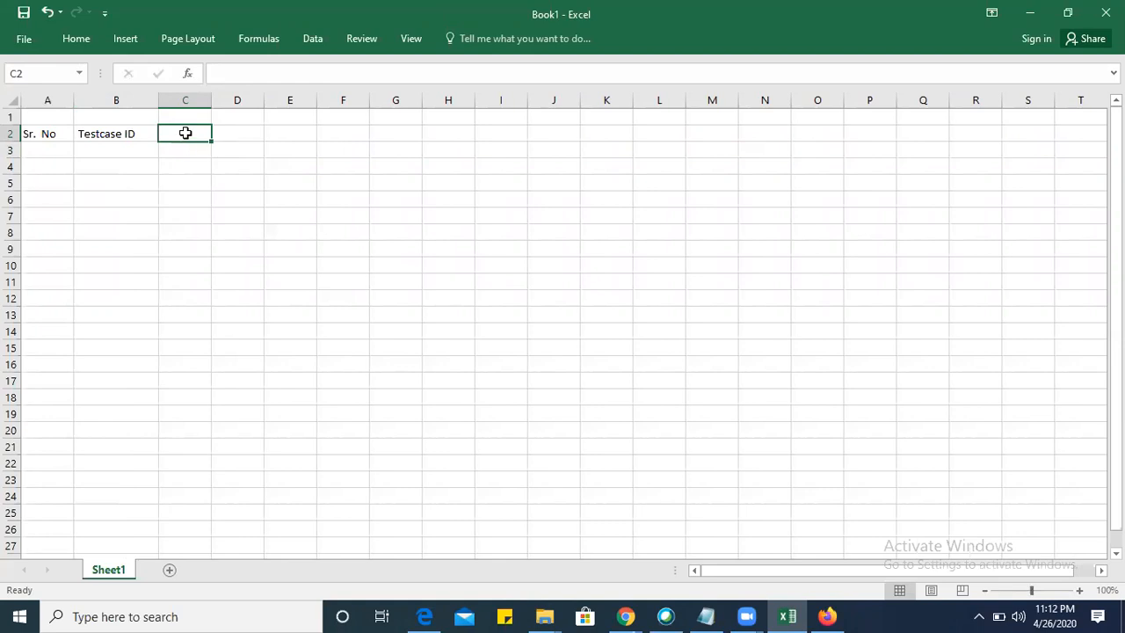
Enter the header "Test Scenario" in cell C2 and widen column C to fit it.
type("Test Scenrio")
key("BackSpace")
key("BackSpace")
key("BackSpace")
type("an")
key("BackSpace")
key("BackSpace")
type("r")
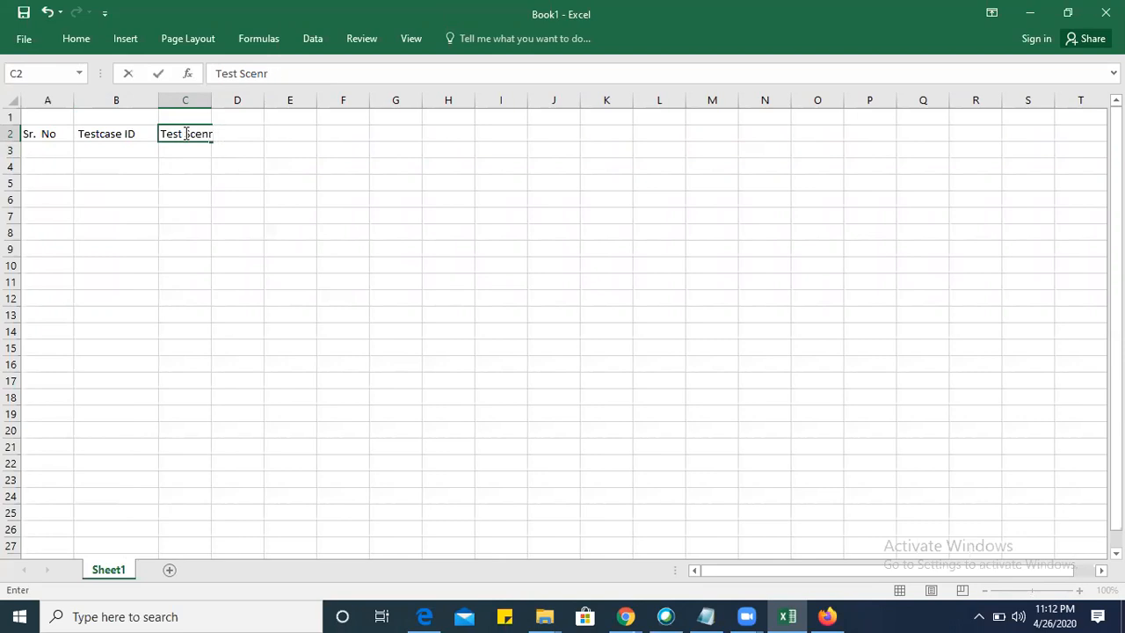
key("BackSpace")
type("ario")
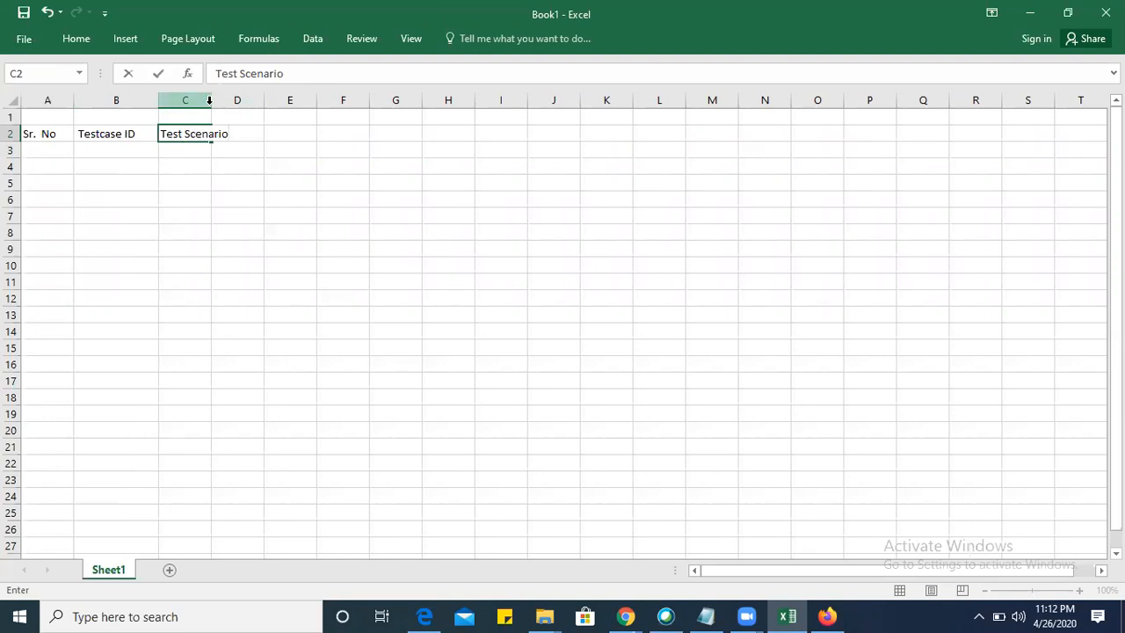
left_click(205, 102)
left_click_drag(208, 103, 249, 102)
Enter the header "Preconditions" in cell D2.
left_click(276, 137)
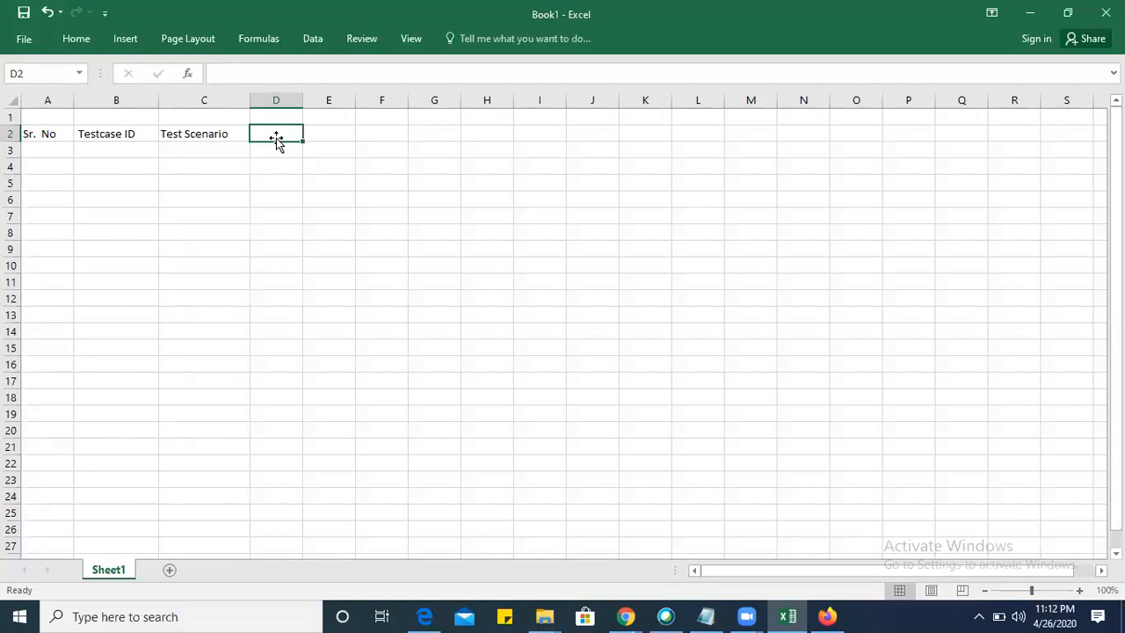
type("Predc")
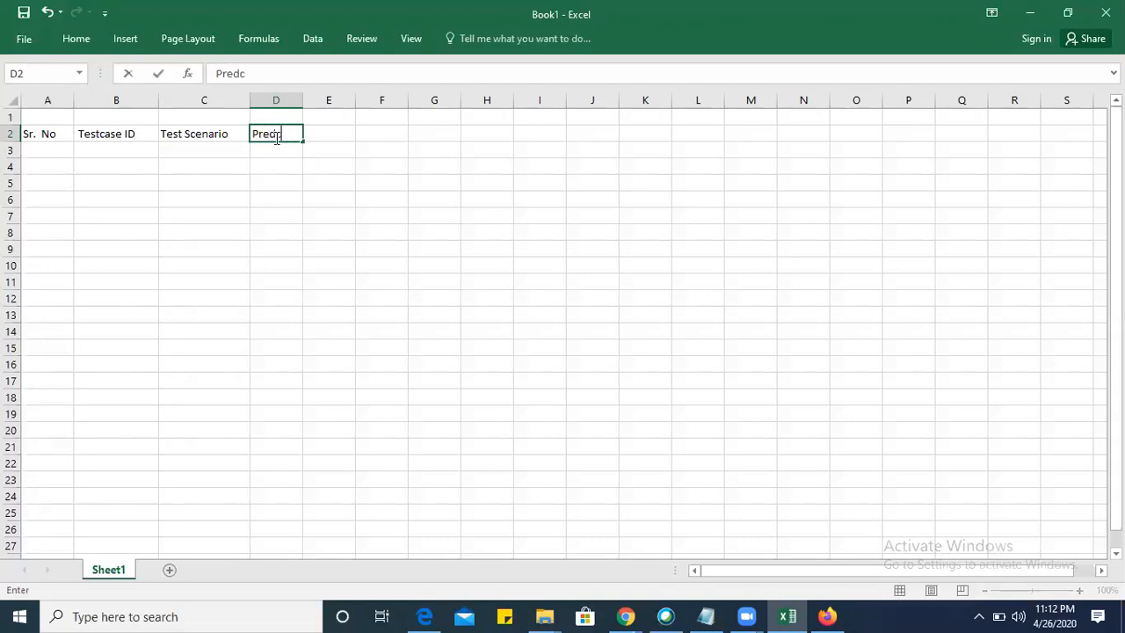
key("BackSpace")
key("BackSpace")
type("conditions")
key("Tab")
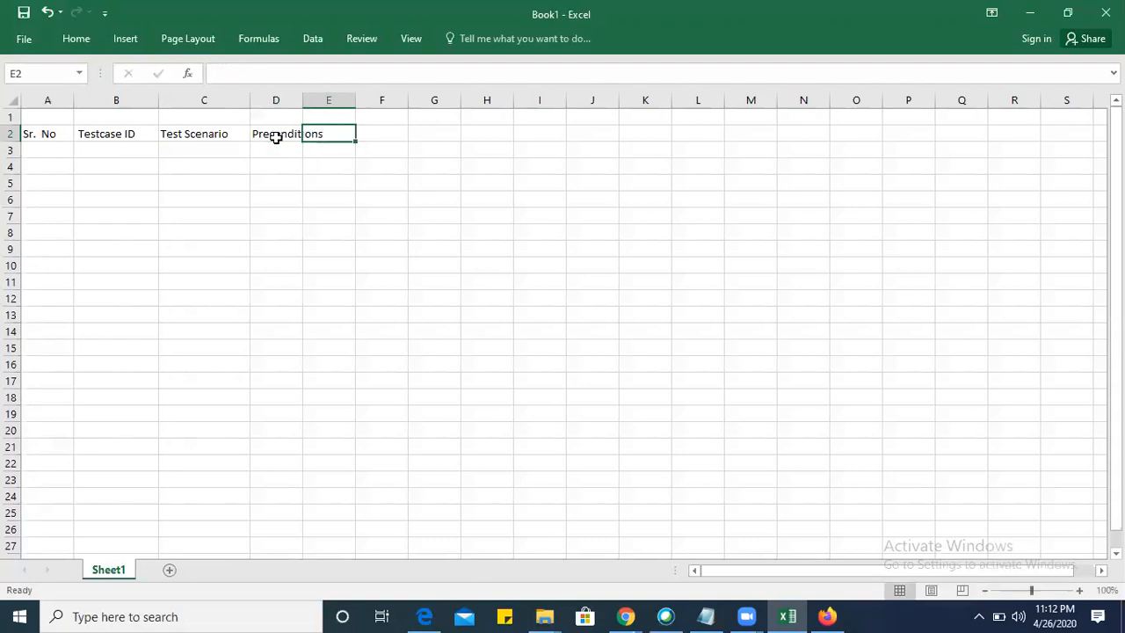
Enter the header "Priority" in cell E2.
type("Prioirt")
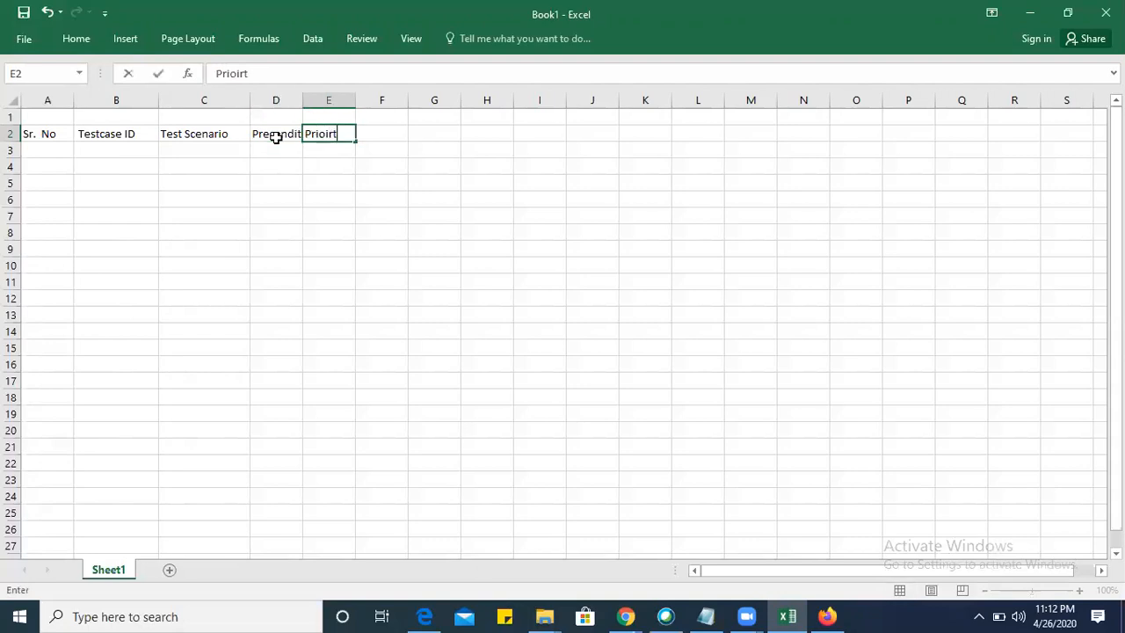
key("BackSpace")
key("BackSpace")
key("BackSpace")
type("rity")
key("Tab")
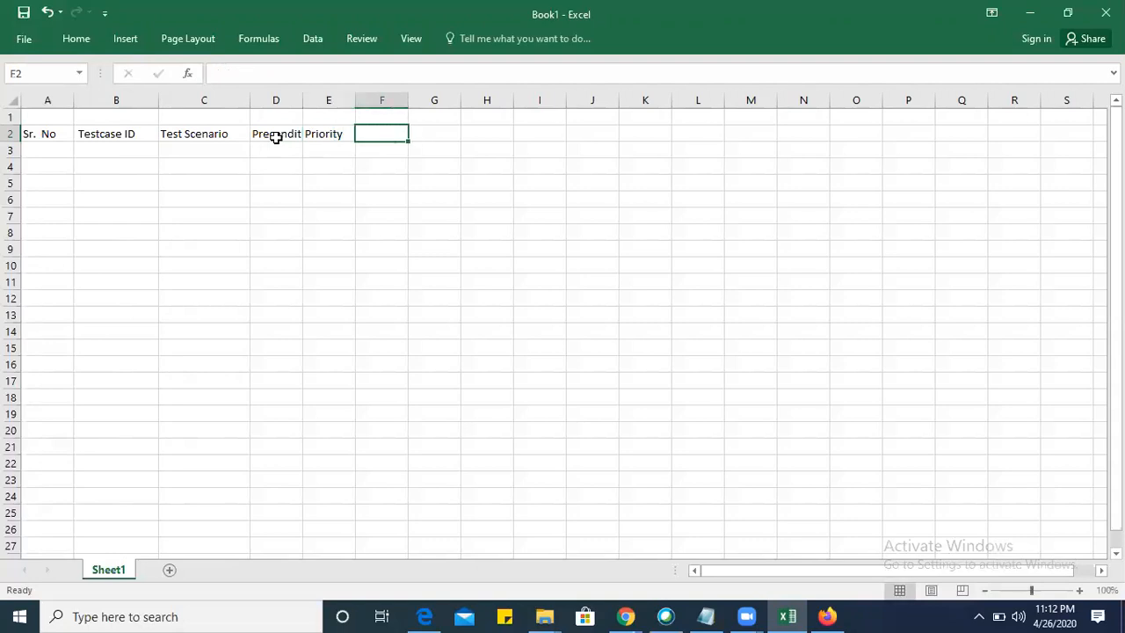
Enter the headers "Test steps" in cell F2 and "Expected Result" in cell G2.
type("Tes")
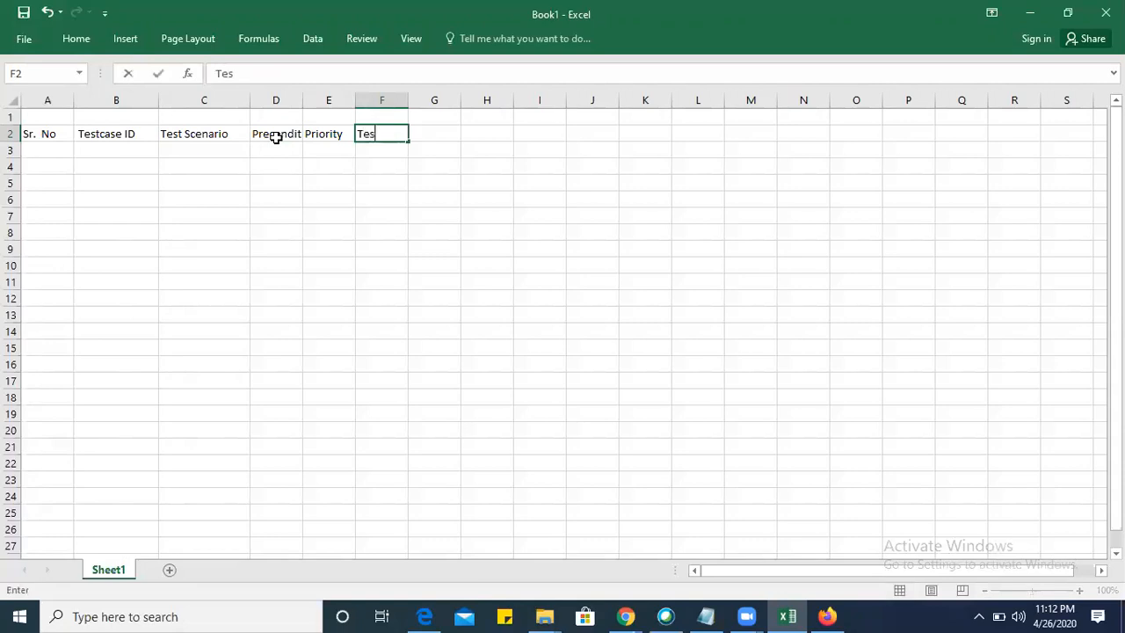
type("t steps")
key("Tab")
type("Expected REsu")
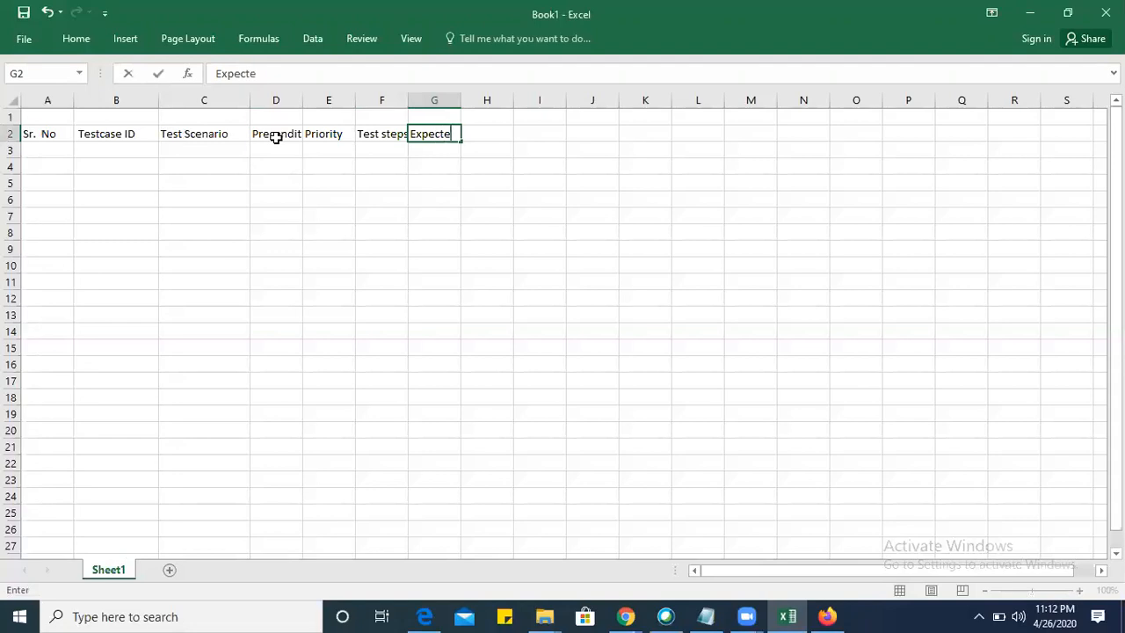
key("BackSpace")
Enter the headers "Actual Result" in cell H2 and "Comments" in cell I2.
key("BackSpace")
key("BackSpace")
type("estult")
key("Tab")
type("Az")
key("BackSpace")
type("ctual Rsu")
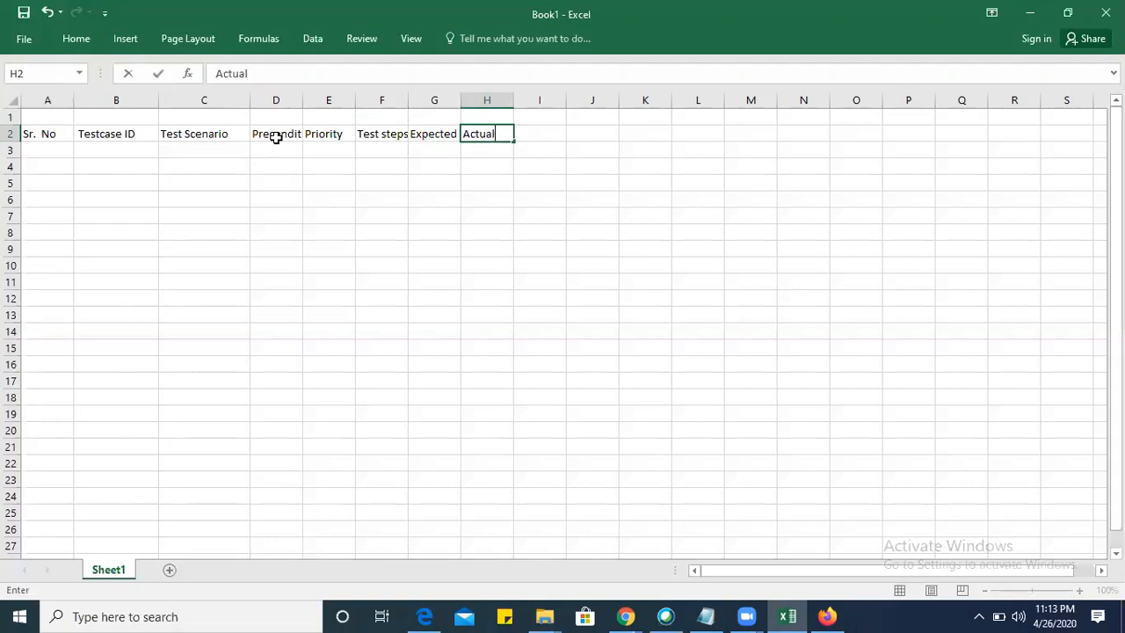
key("BackSpace")
key("BackSpace")
type("es")
key("Tab")
type("Comments")
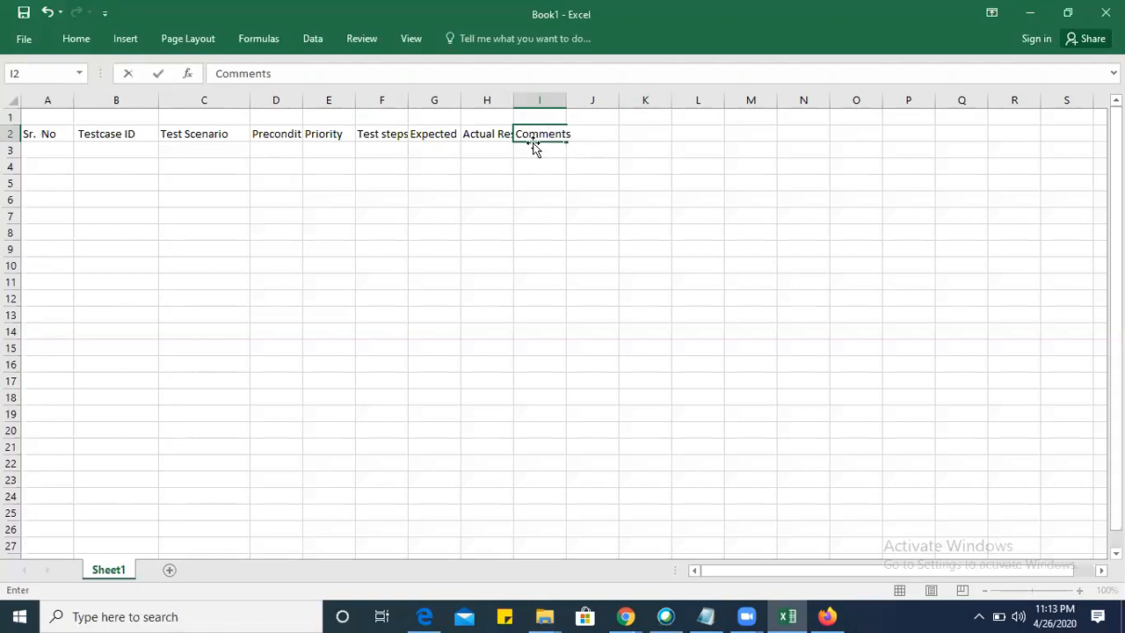
left_click(182, 136)
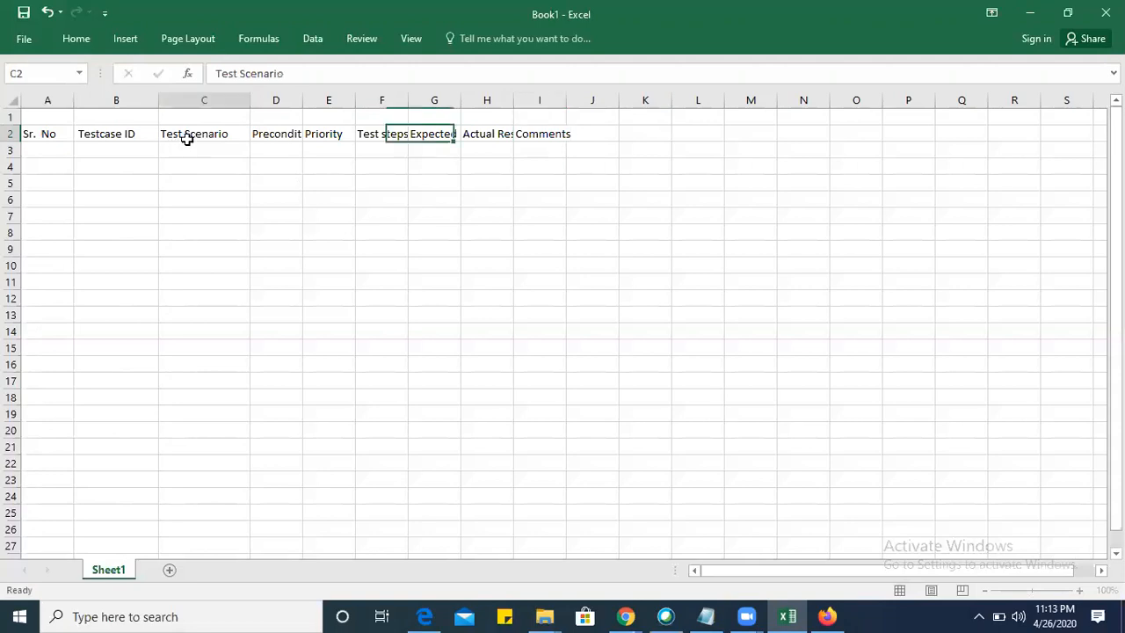
Widen columns D through I to fit their headers and make header row 2 bold.
left_click(221, 164)
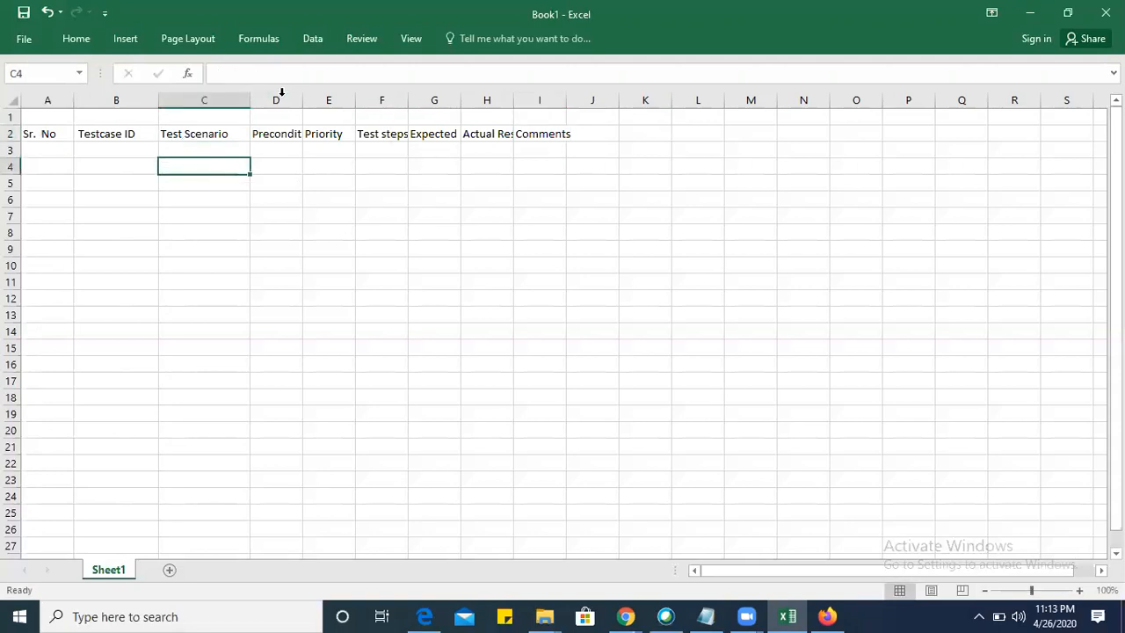
left_click_drag(303, 100, 801, 101)
left_click(13, 134)
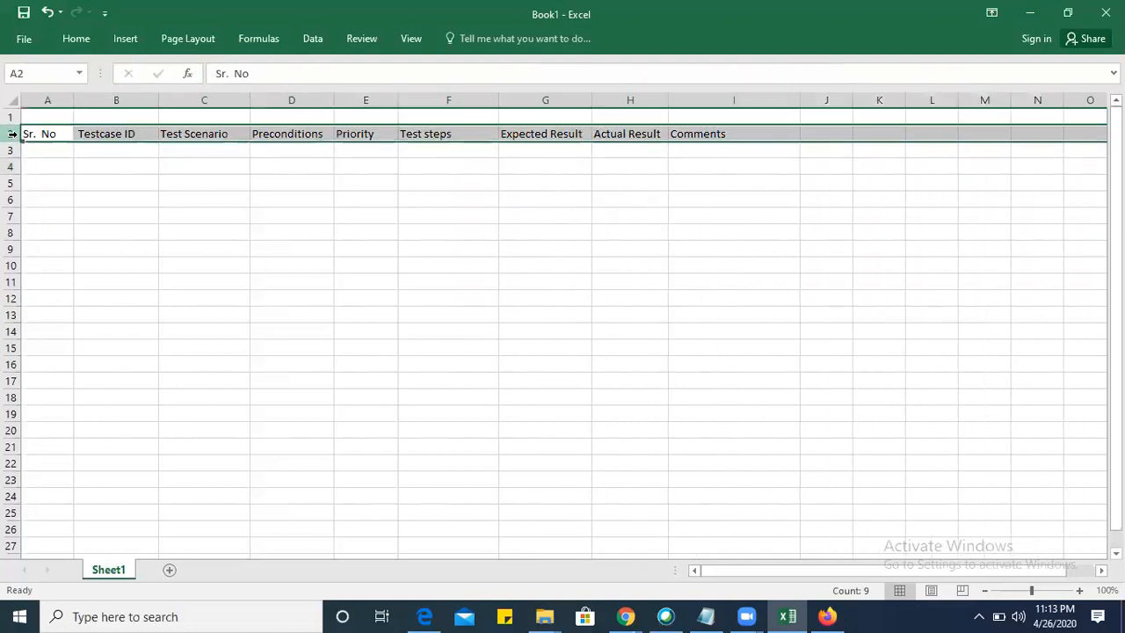
key("ctrl+b")
Enter the serial numbers 1 to 6 down the Sr. No column in cells A3 to A8.
left_click(43, 150)
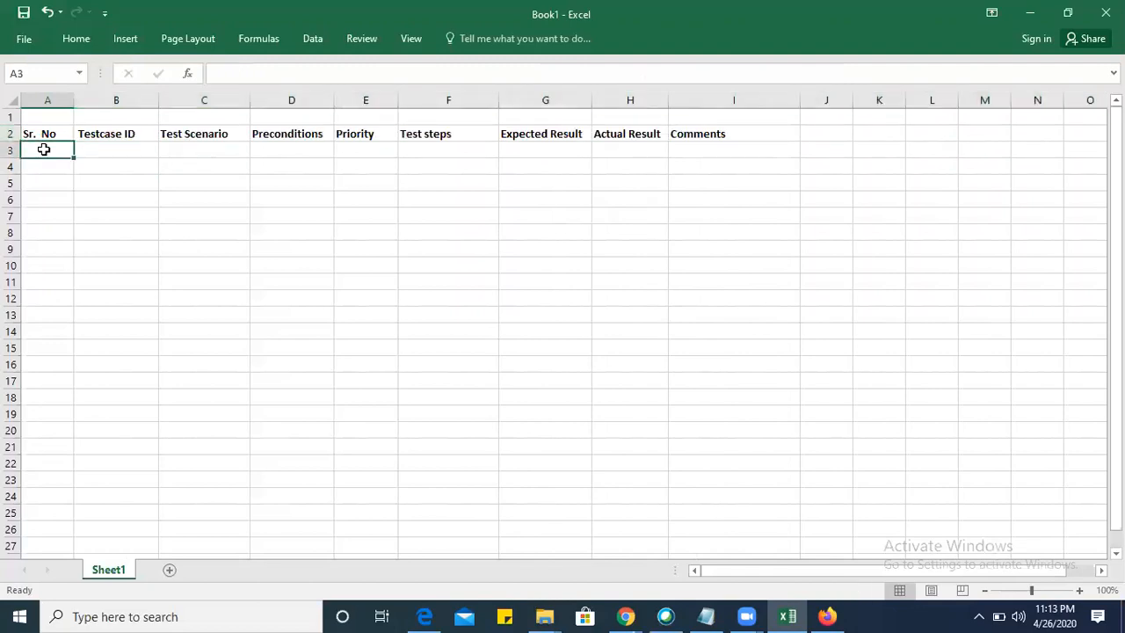
type("1 2 3")
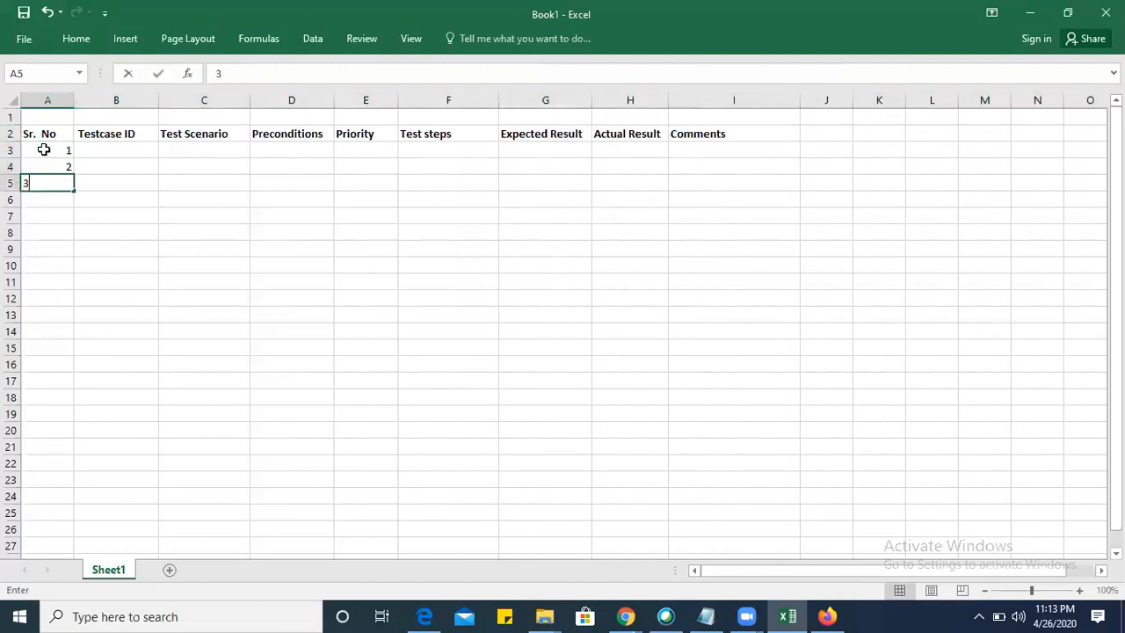
type(" 4 5 6")
key("Return")
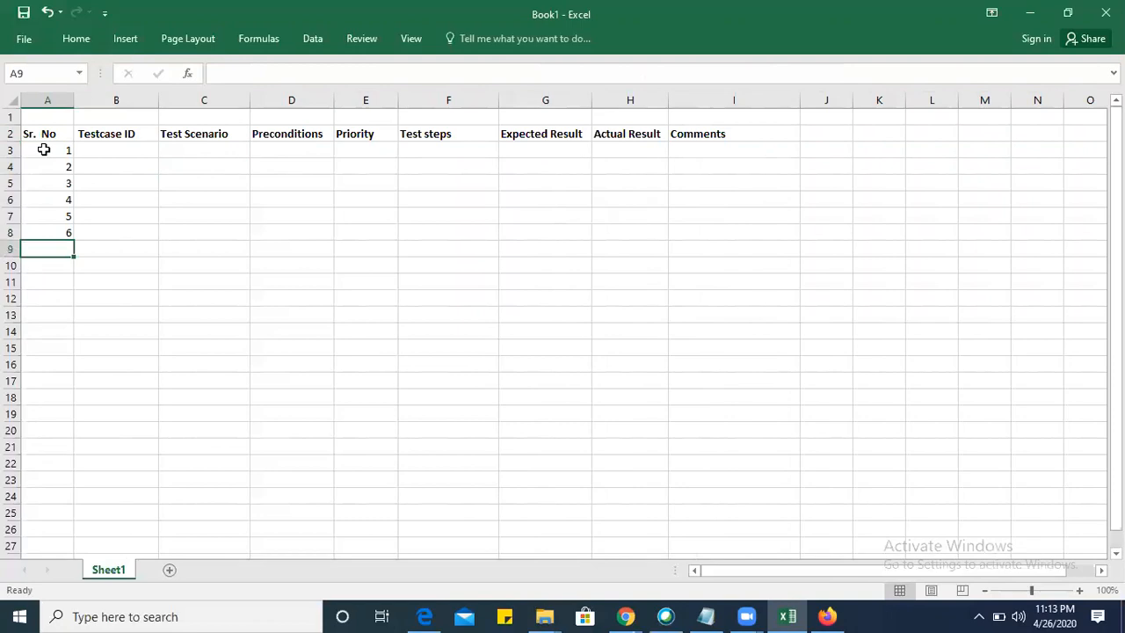
left_click(134, 165)
left_click(56, 133)
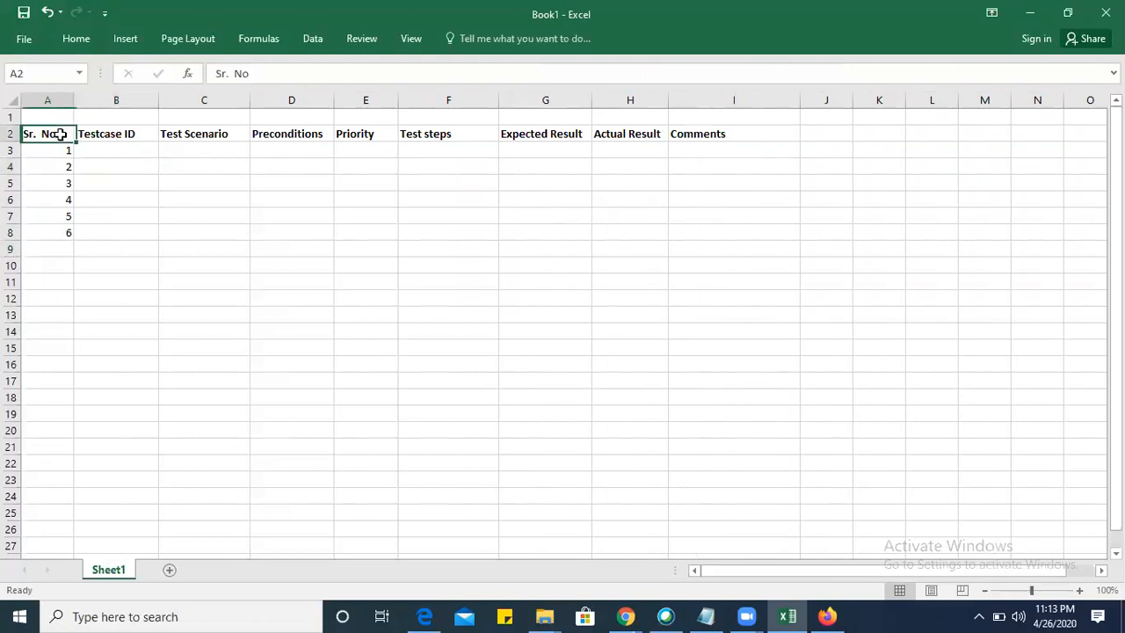
left_click(60, 146)
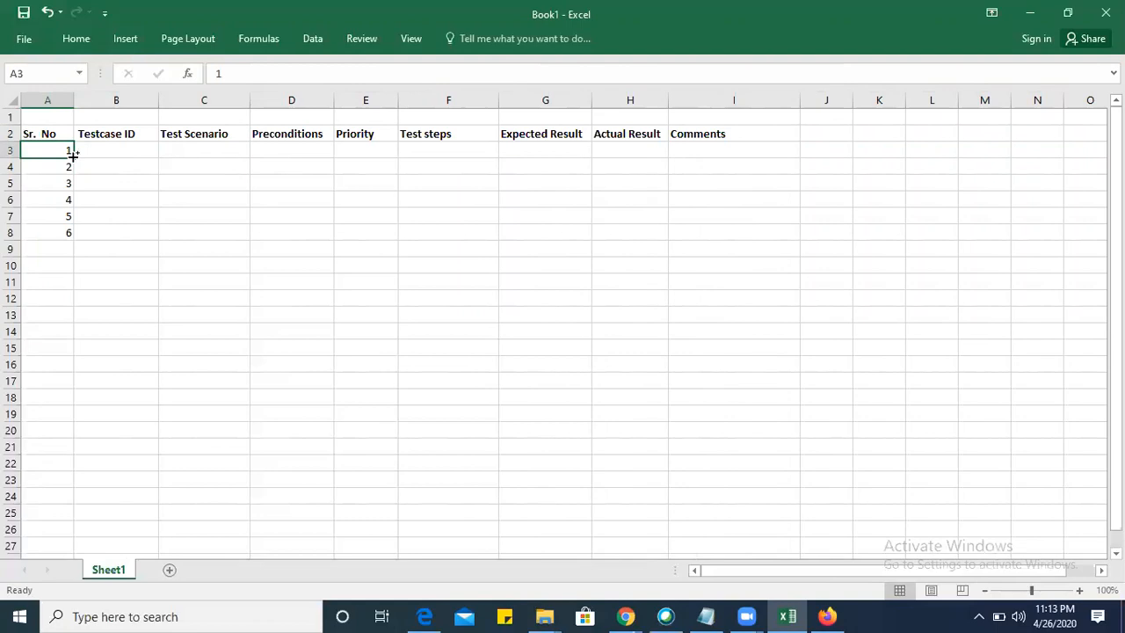
key("ctrl+Down")
key("ctrl+Down")
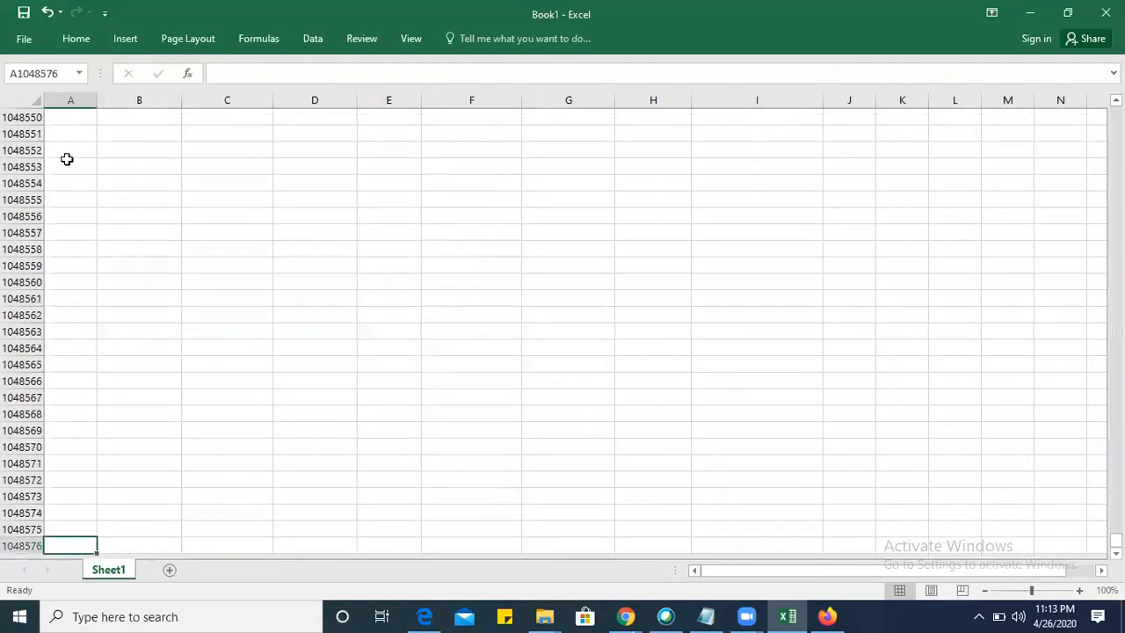
scroll(67, 160, "up", 20)
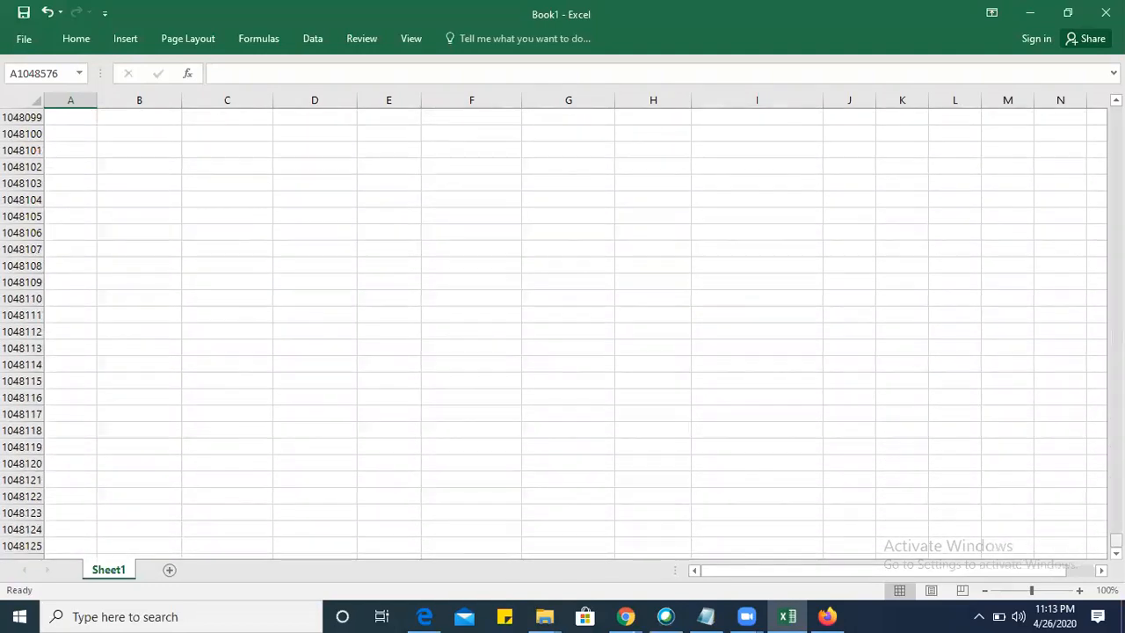
left_click_drag(1116, 539, 1115, 114)
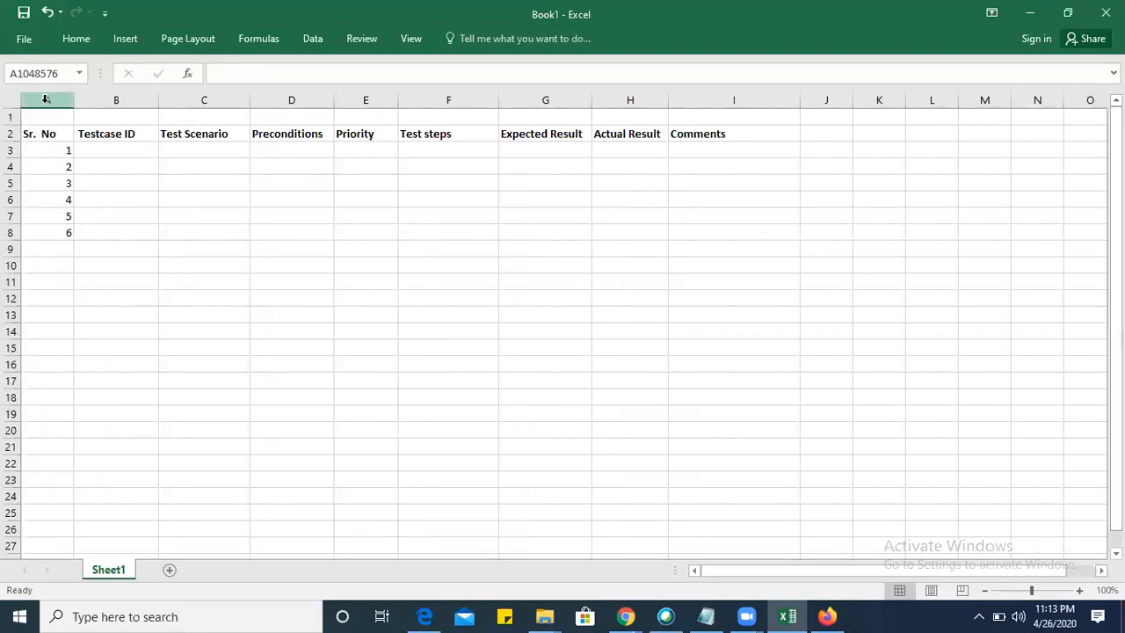
Enter the first test case ID "Tc_Fb_001" in cell B3, checking the Facebook login page in Firefox while naming it.
left_click(105, 154)
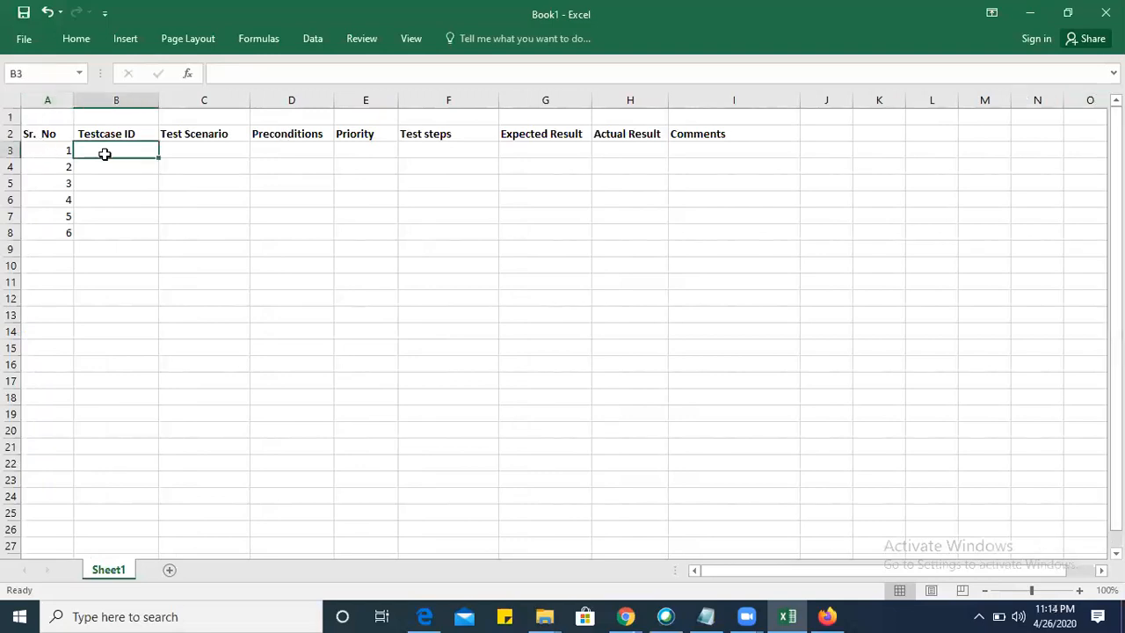
type("T")
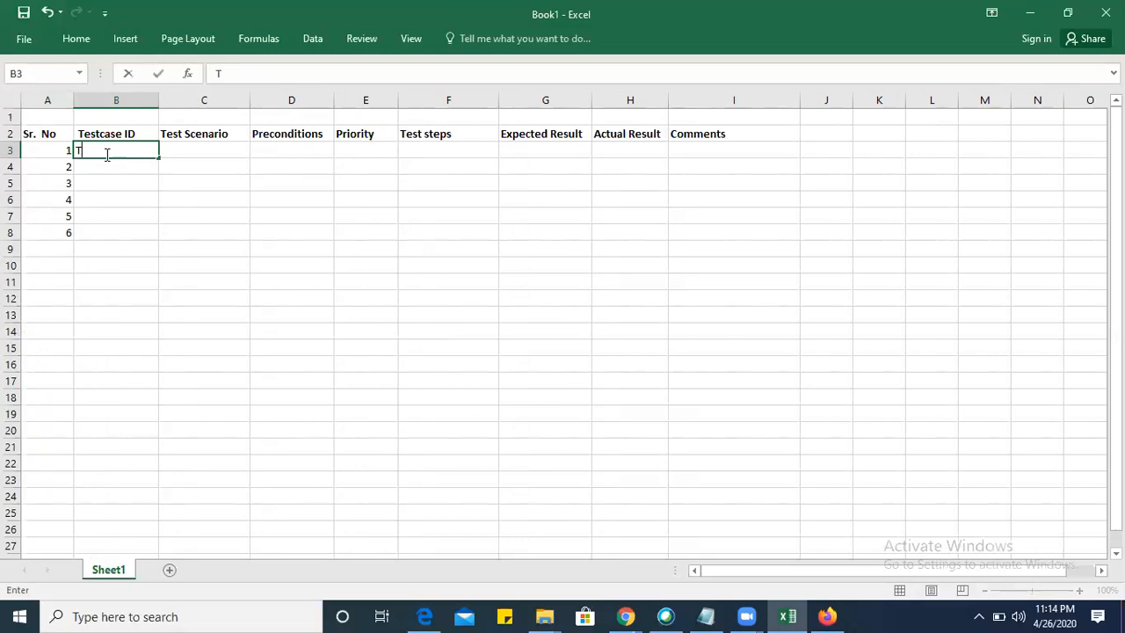
type("c_M")
key("BackSpace")
key("alt+Tab")
key("alt+Tab")
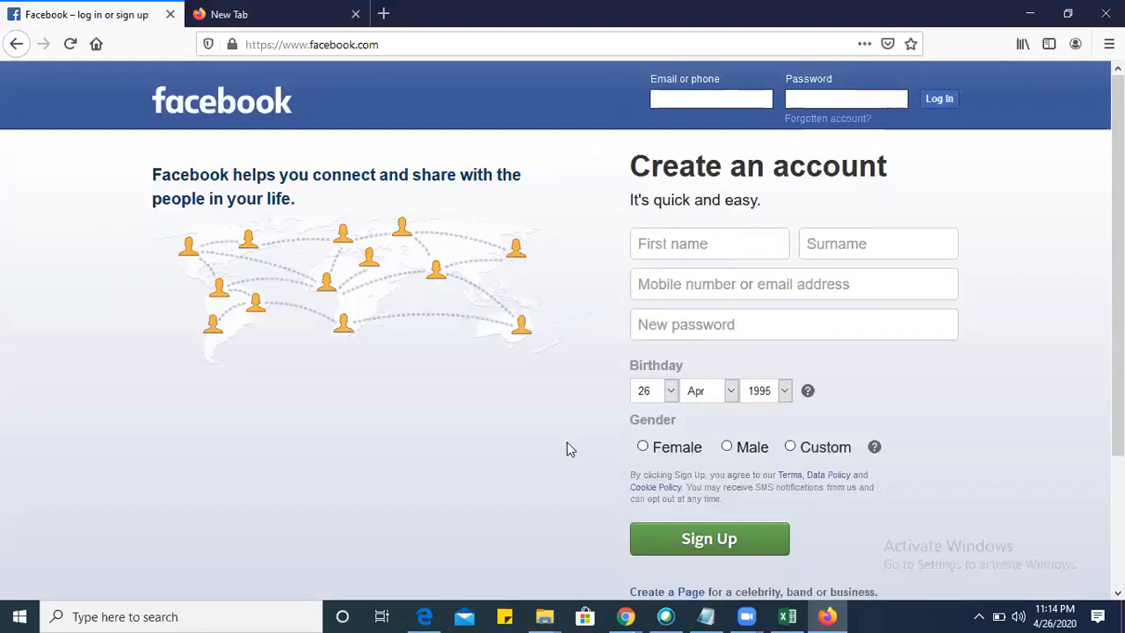
key("alt+Tab")
type("Fb_001")
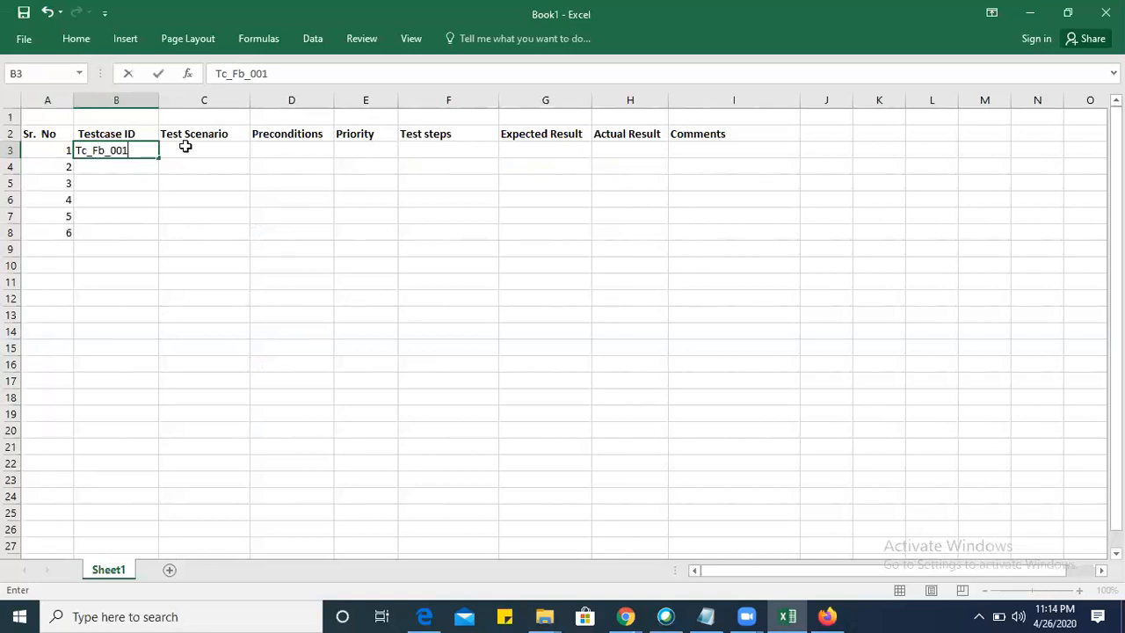
left_click(186, 146)
Fill the test case ID series from B3 down to cell B11.
left_click(108, 150)
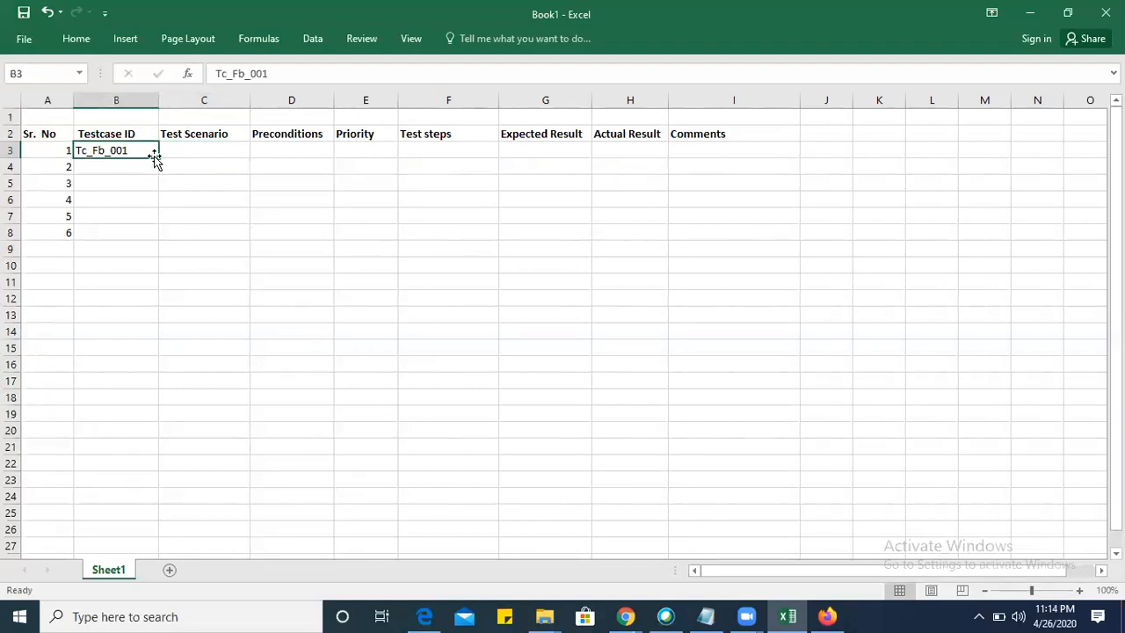
left_click_drag(155, 158, 148, 293)
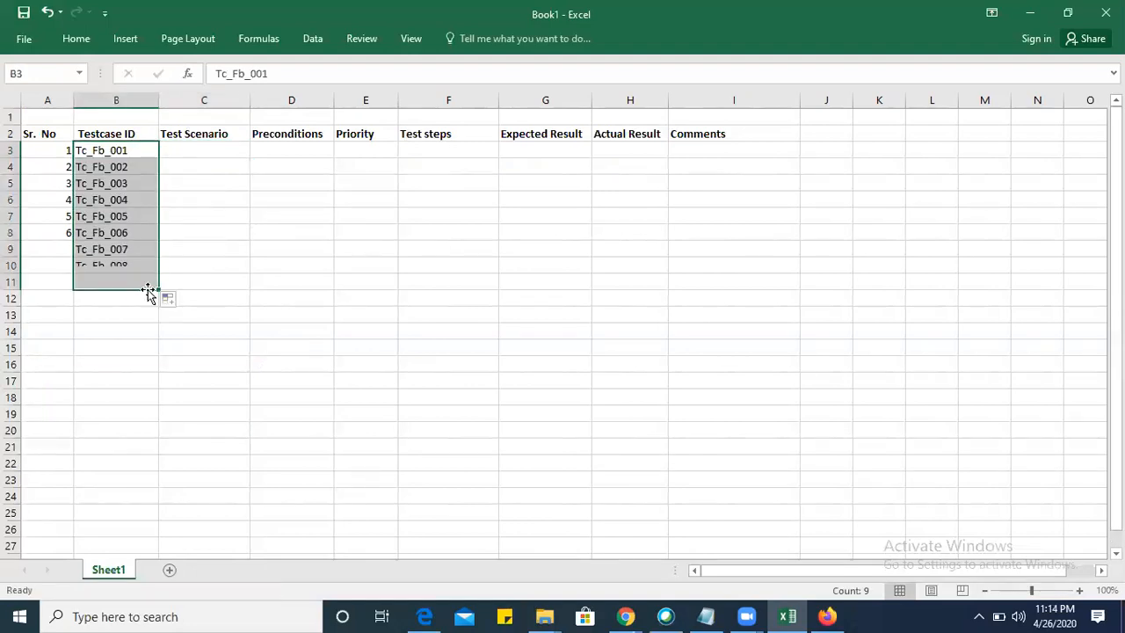
left_click(201, 243)
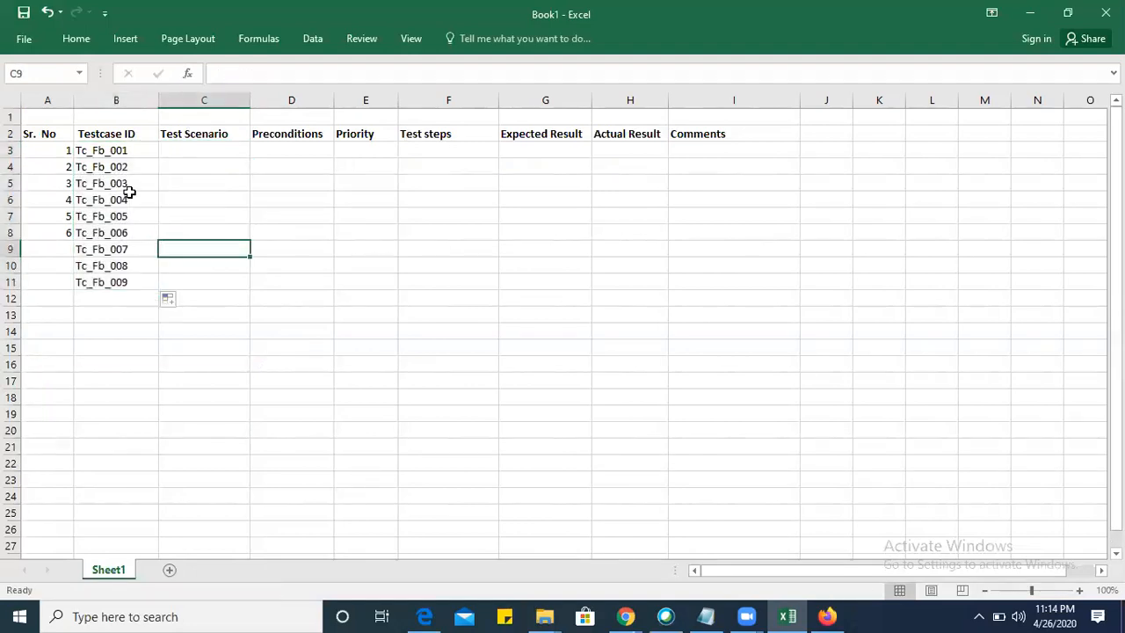
Extend the serial number series in column A down to cell A13, up to 11.
left_click(50, 149)
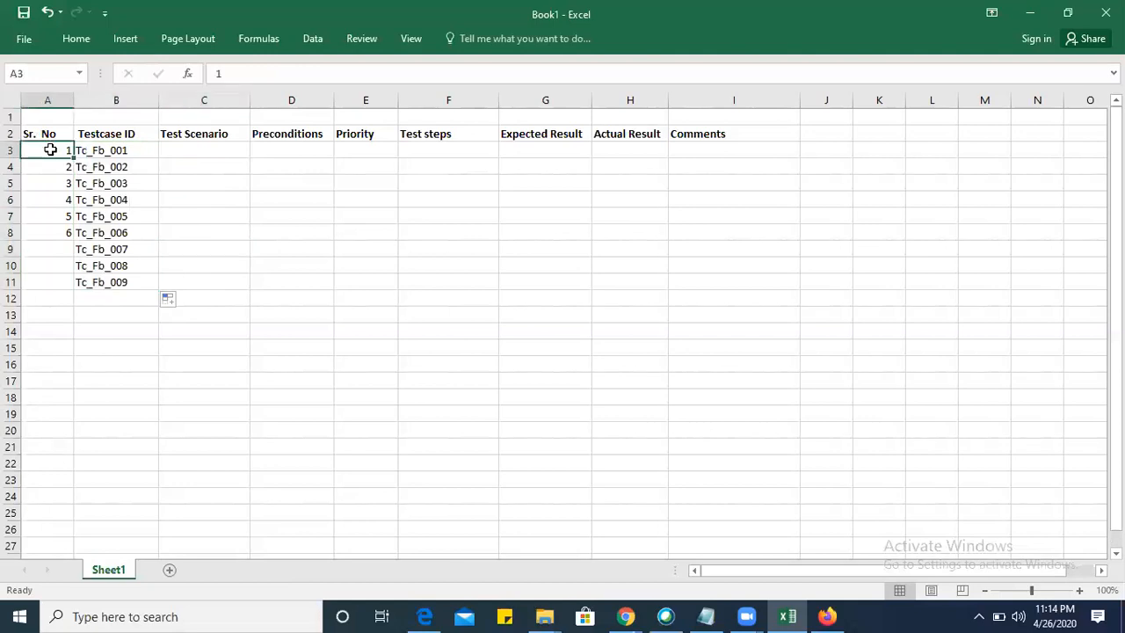
key("shift+Down")
key("shift+Down")
key("shift+Down")
key("shift+Down")
key("shift+Down")
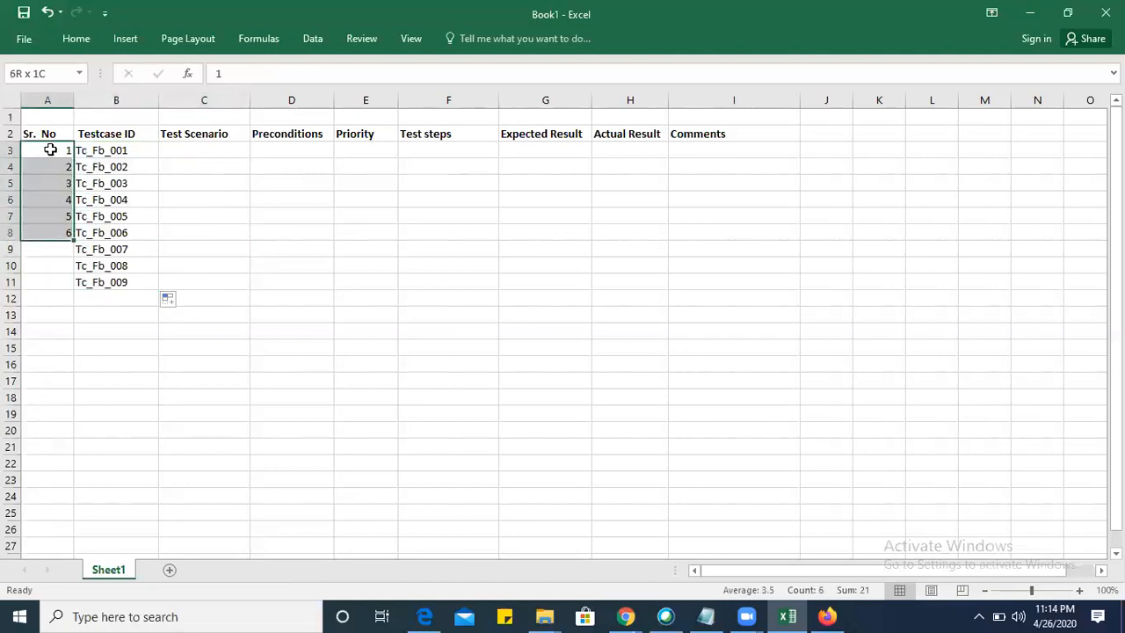
left_click_drag(73, 241, 75, 322)
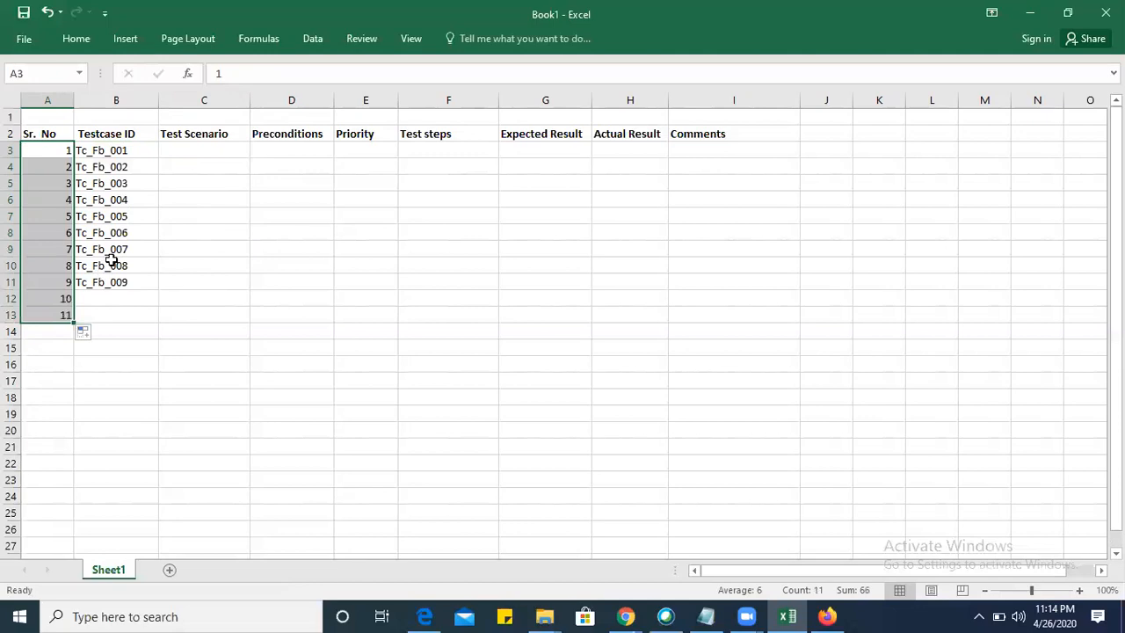
Refill the test case ID series from cell B3 down to B13 to match the serial numbers.
left_click(129, 151)
left_click_drag(159, 158, 156, 316)
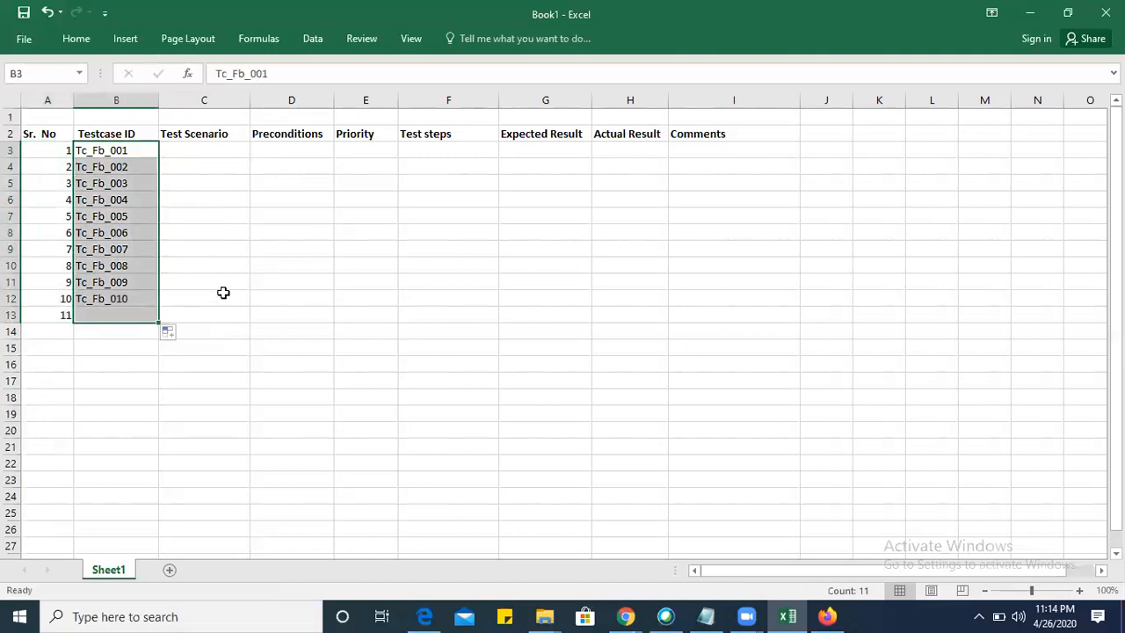
left_click(229, 293)
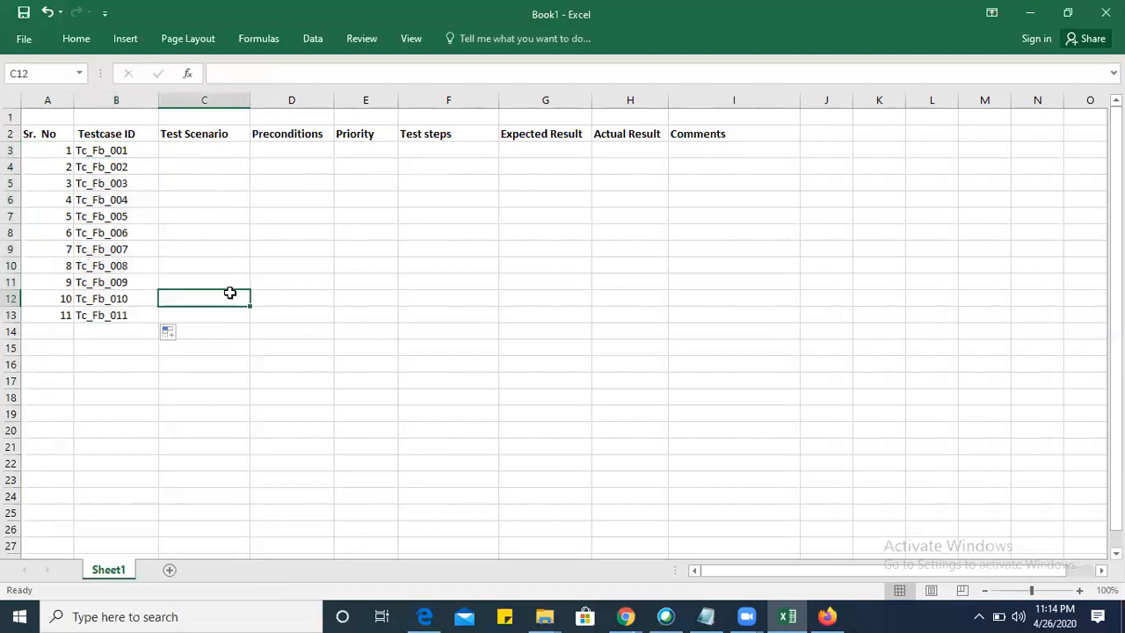
Examine the name, contact and password fields of Facebook's Create an account form in Firefox to plan the scenario for cell C3.
left_click(202, 149)
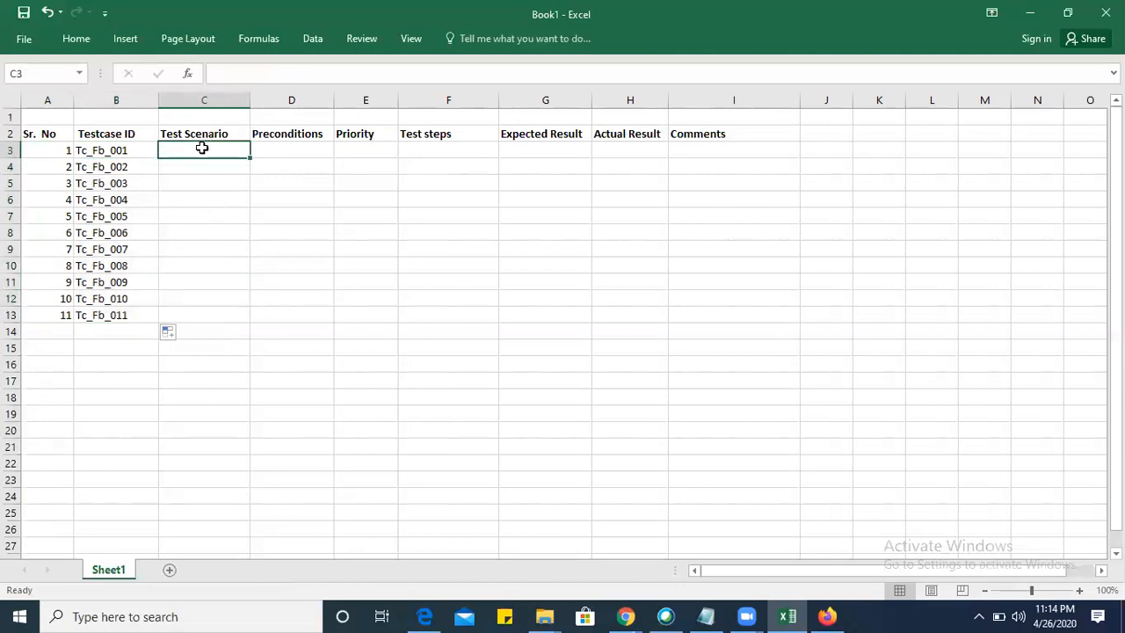
key("alt+Tab")
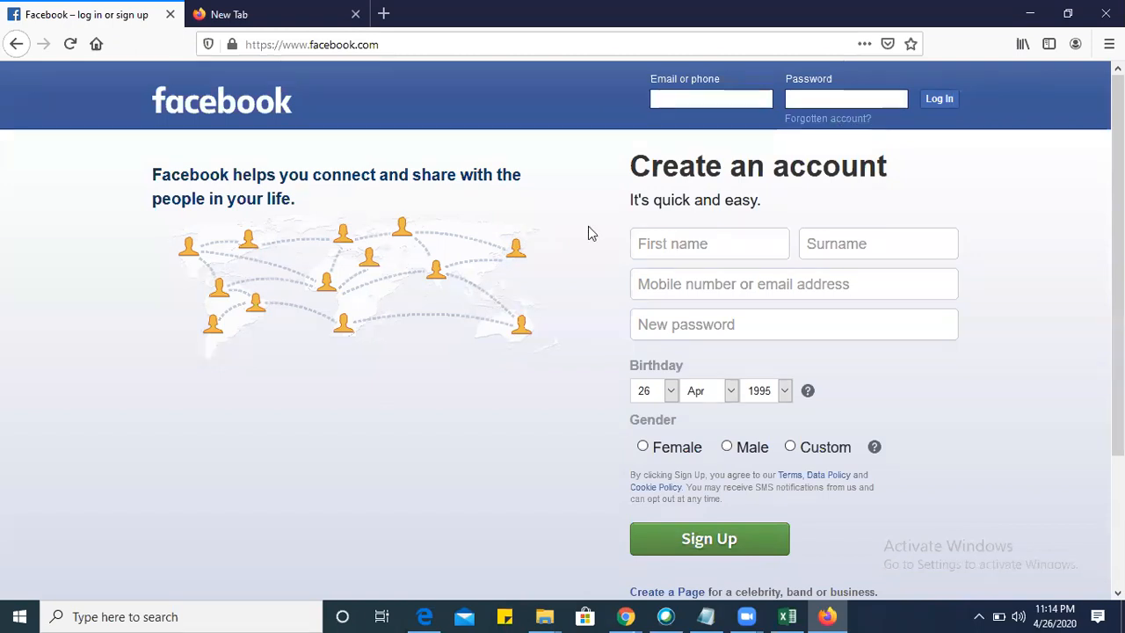
left_click(703, 252)
left_click(828, 243)
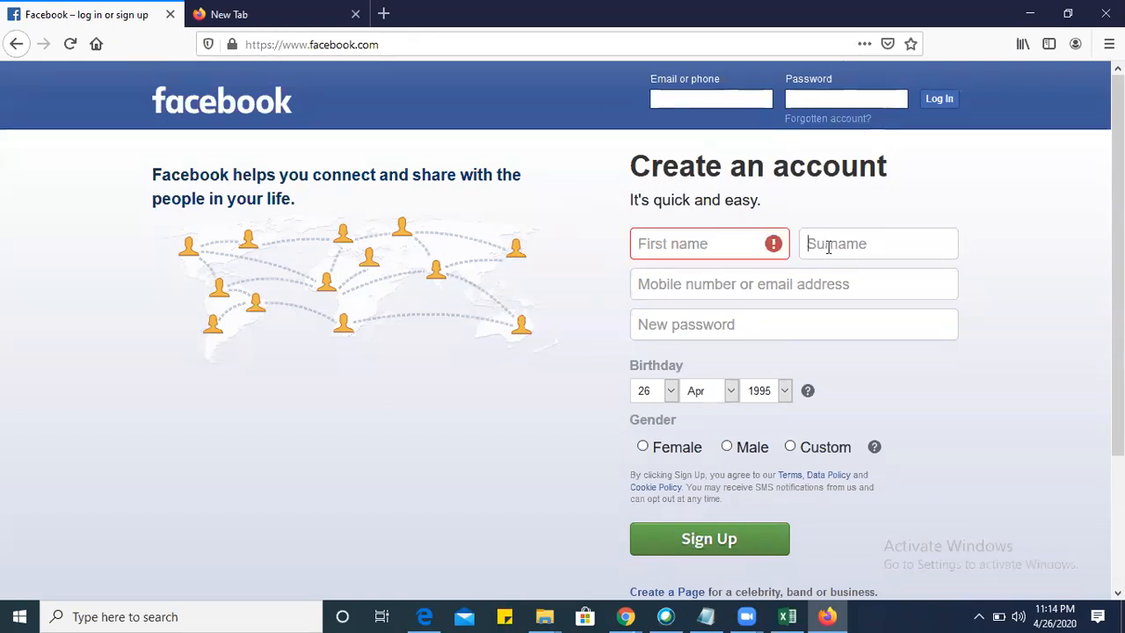
left_click(742, 281)
left_click(720, 319)
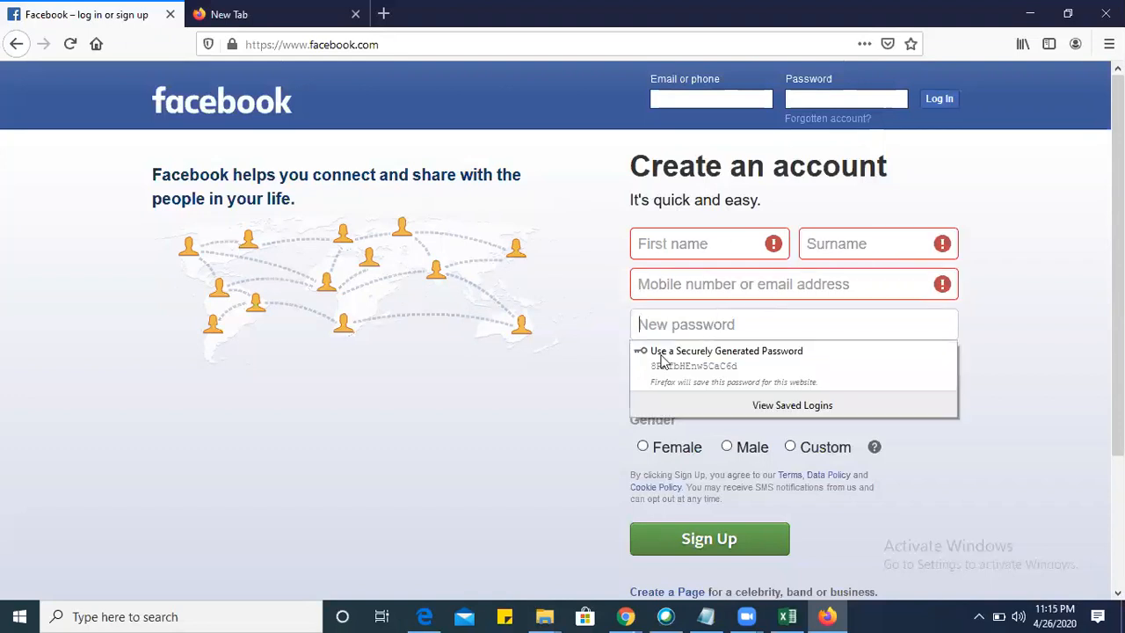
left_click(576, 392)
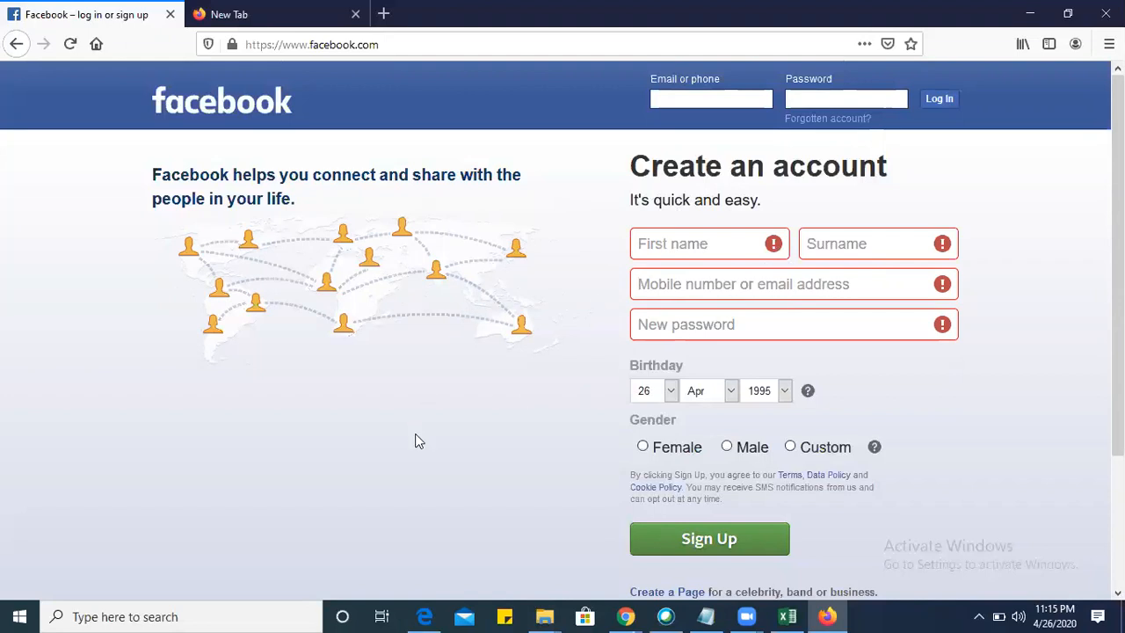
key("alt+Tab")
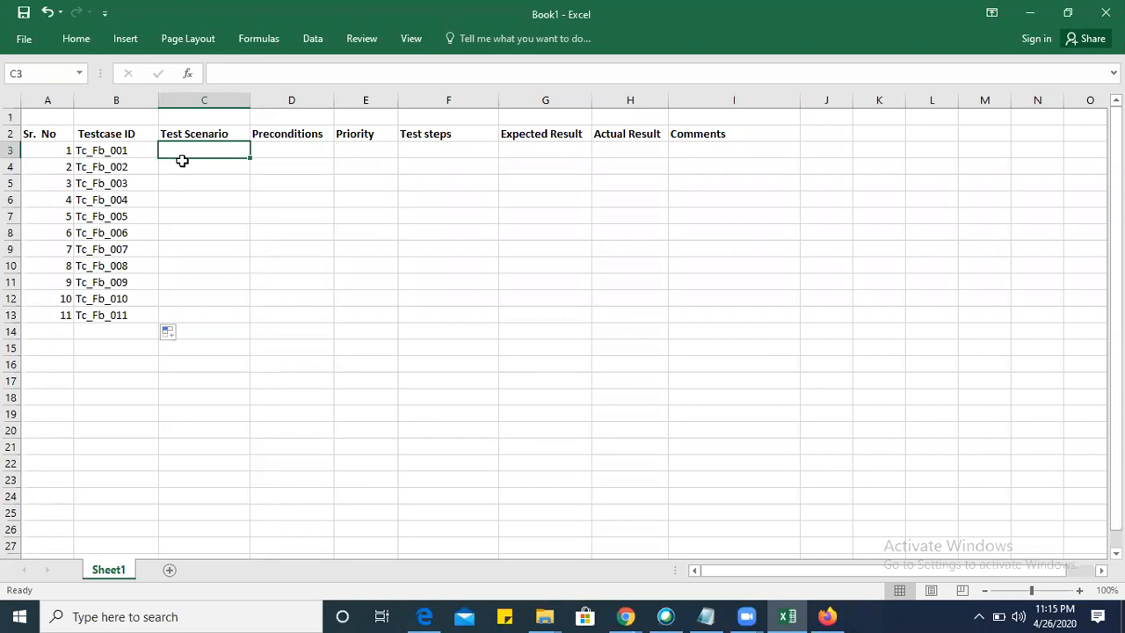
key("alt+Tab")
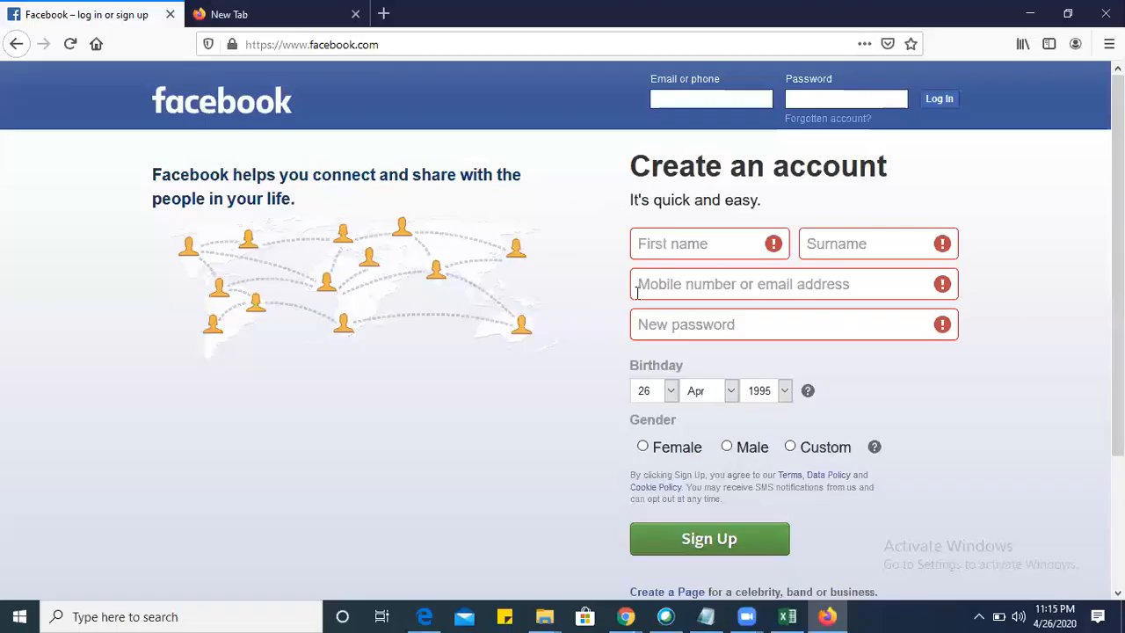
left_click(684, 243)
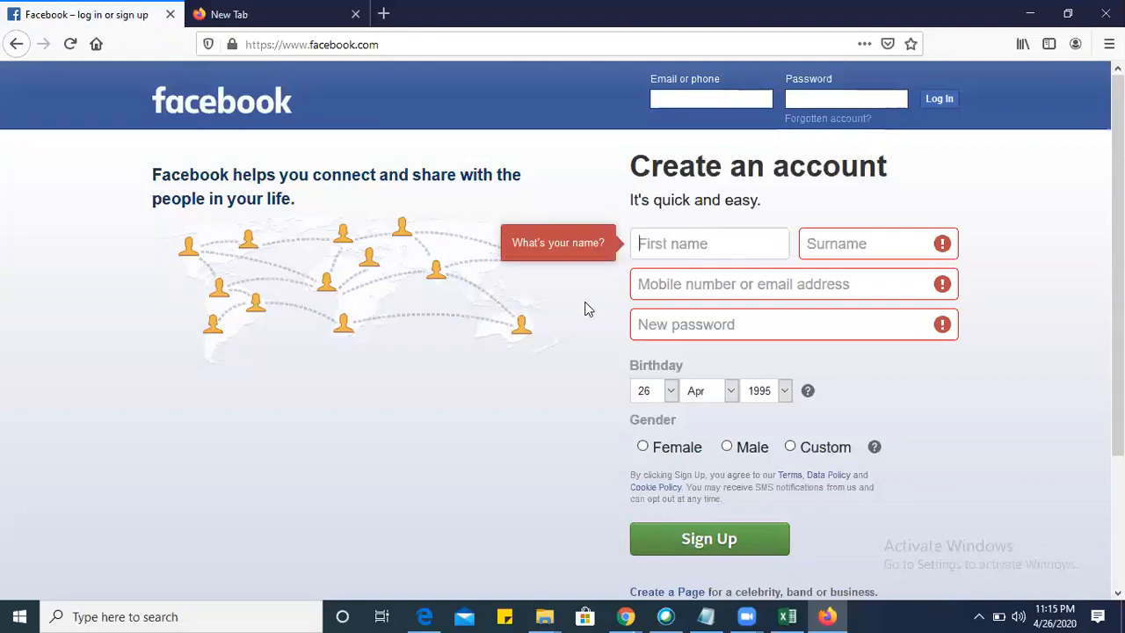
left_click(587, 307)
key("alt+Tab")
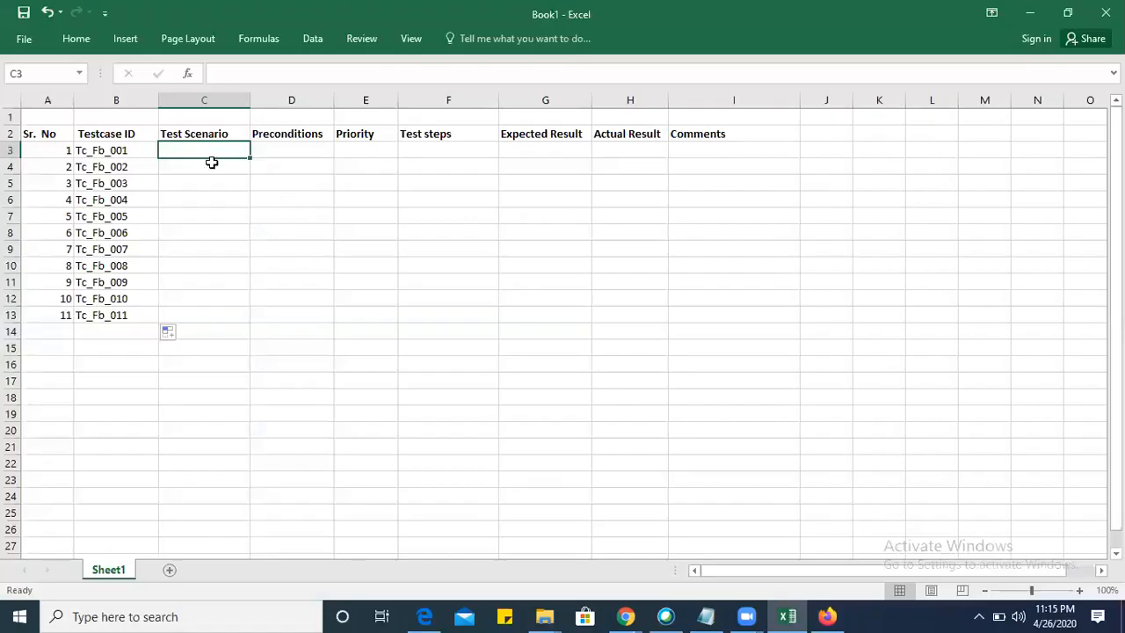
Widen the Test Scenario column and start the first scenario in cell C3 with "To verify the".
left_click_drag(250, 99, 284, 101)
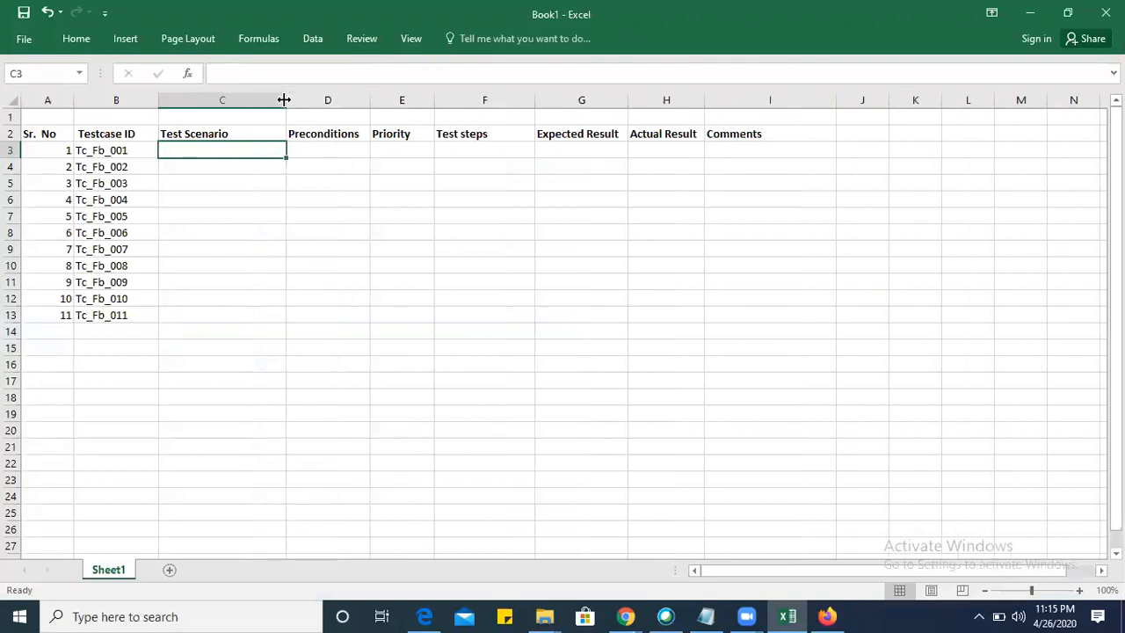
double_click(204, 151)
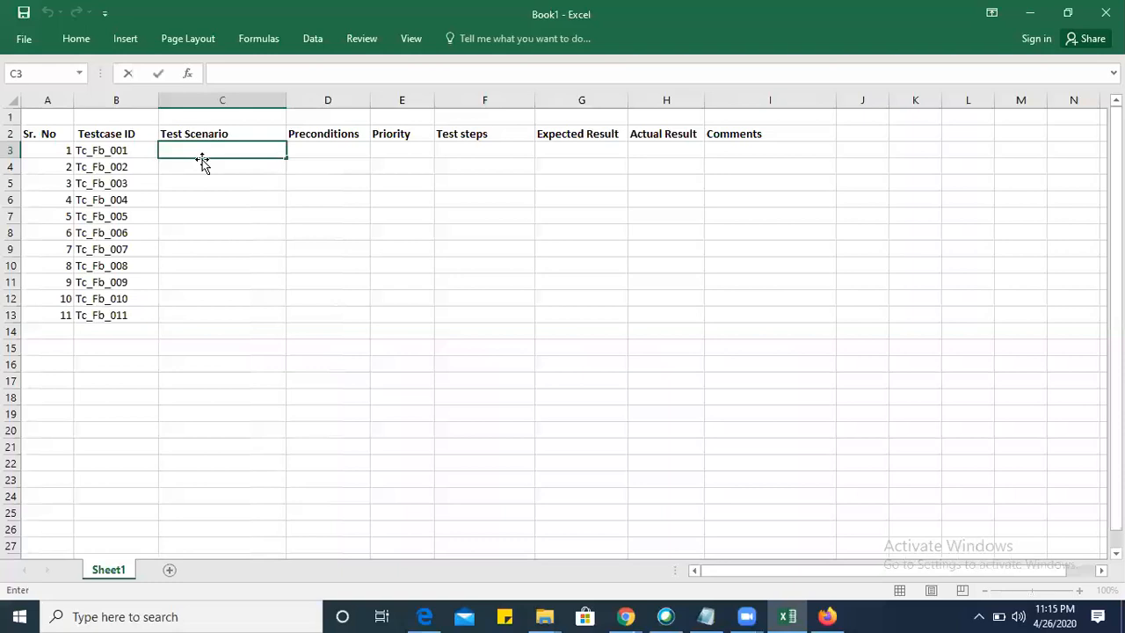
type("To verify")
key("BackSpace")
key("BackSpace")
key("BackSpace")
key("BackSpace")
key("BackSpace")
key("BackSpace")
type("check")
key("BackSpace")
key("BackSpace")
key("BackSpace")
key("BackSpace")
key("BackSpace")
key("BackSpace")
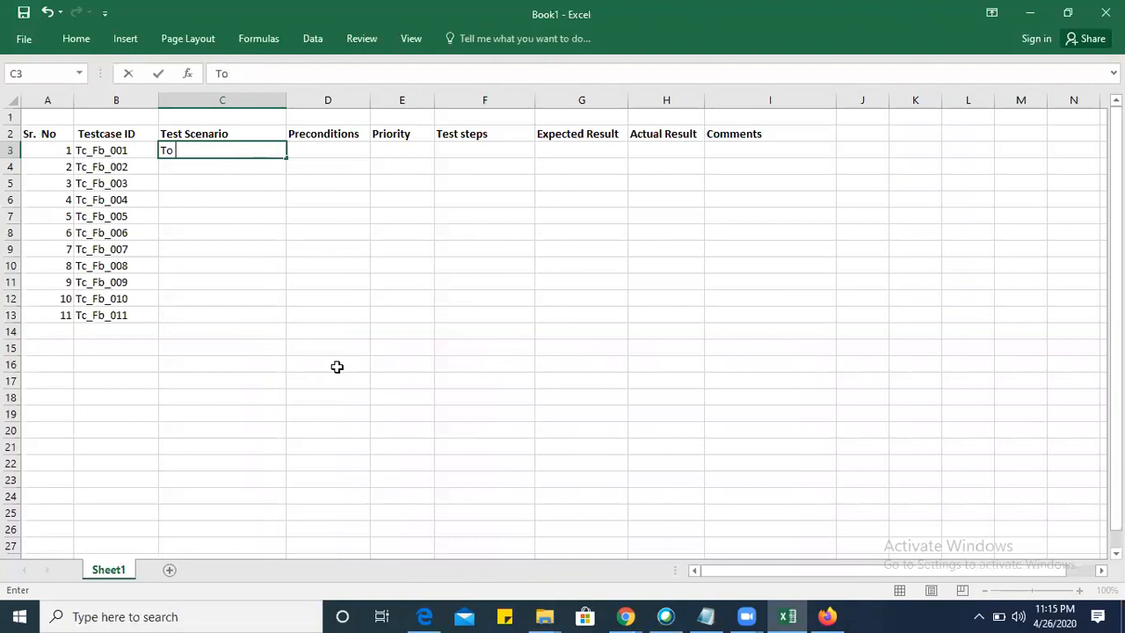
type("verify the")
key("BackSpace")
key("BackSpace")
key("BackSpace")
type("the")
Complete the C3 scenario as "To verify the "First name " field accepts a Text by the user", checking the Facebook sign-up page in Firefox.
key("alt+Tab")
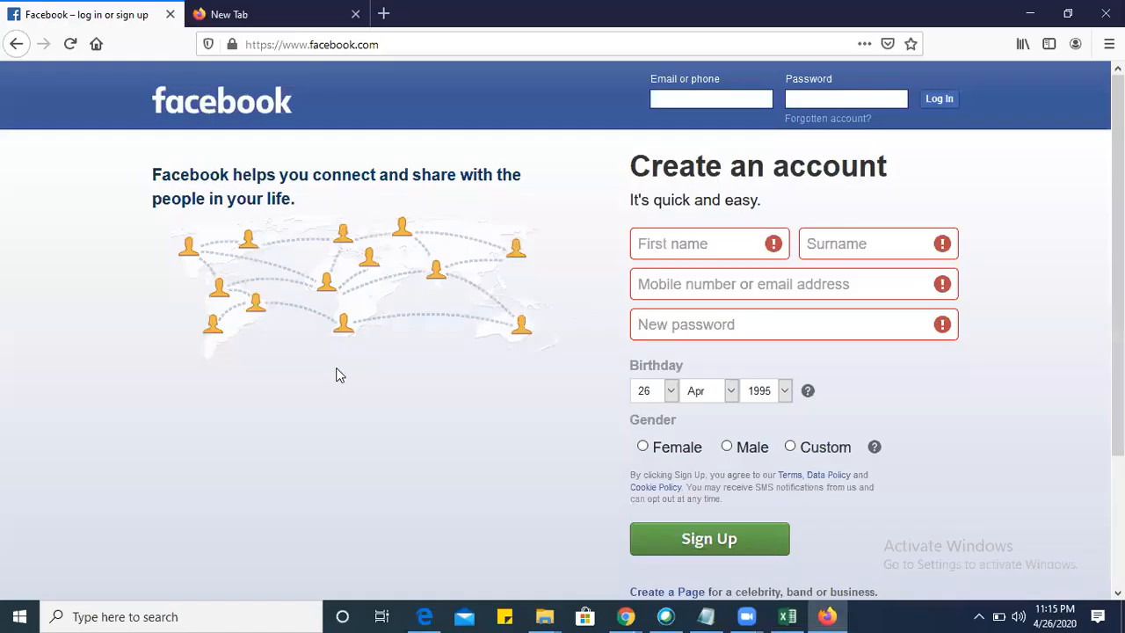
key("alt+Tab")
type("\"Fa")
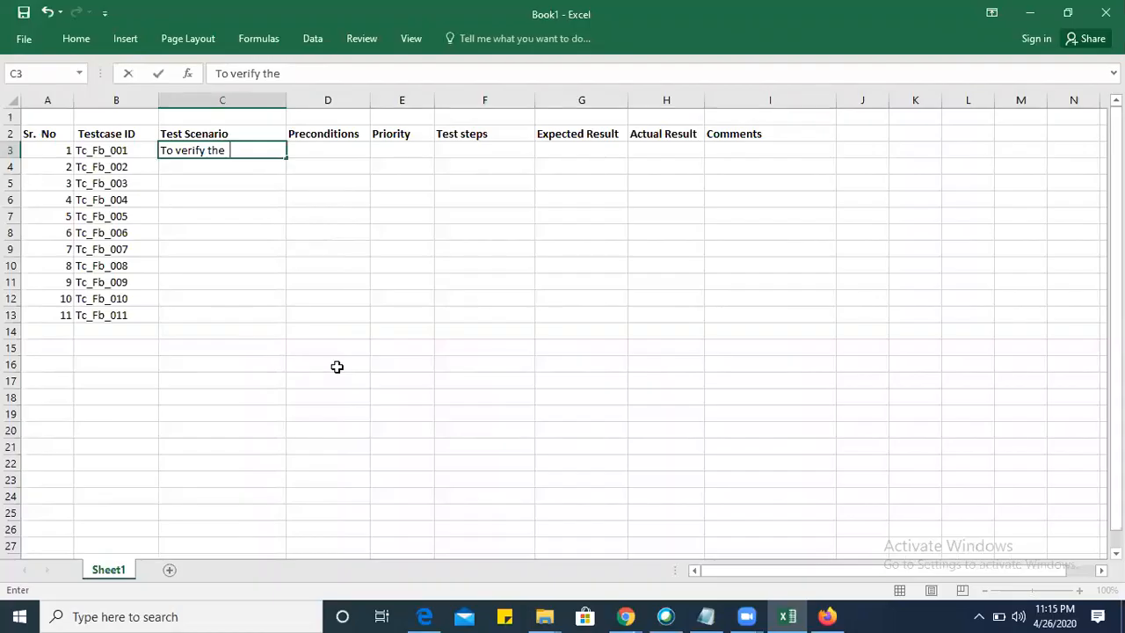
key("BackSpace")
type("irst")
key("BackSpace")
type("t name \" field ac")
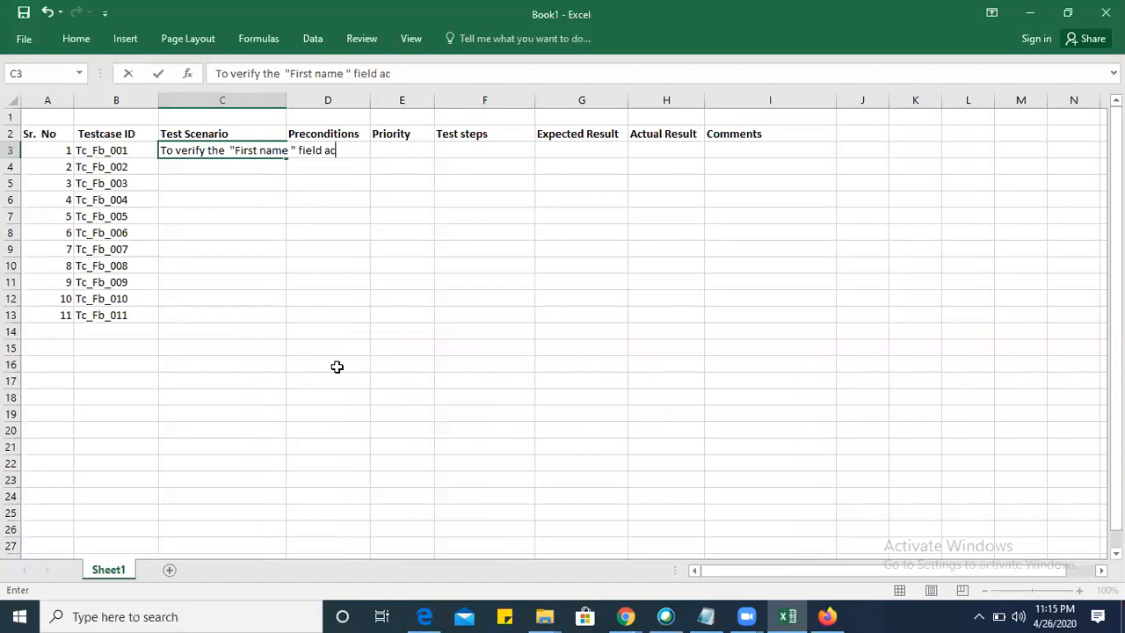
type("cepts a Text by the useer")
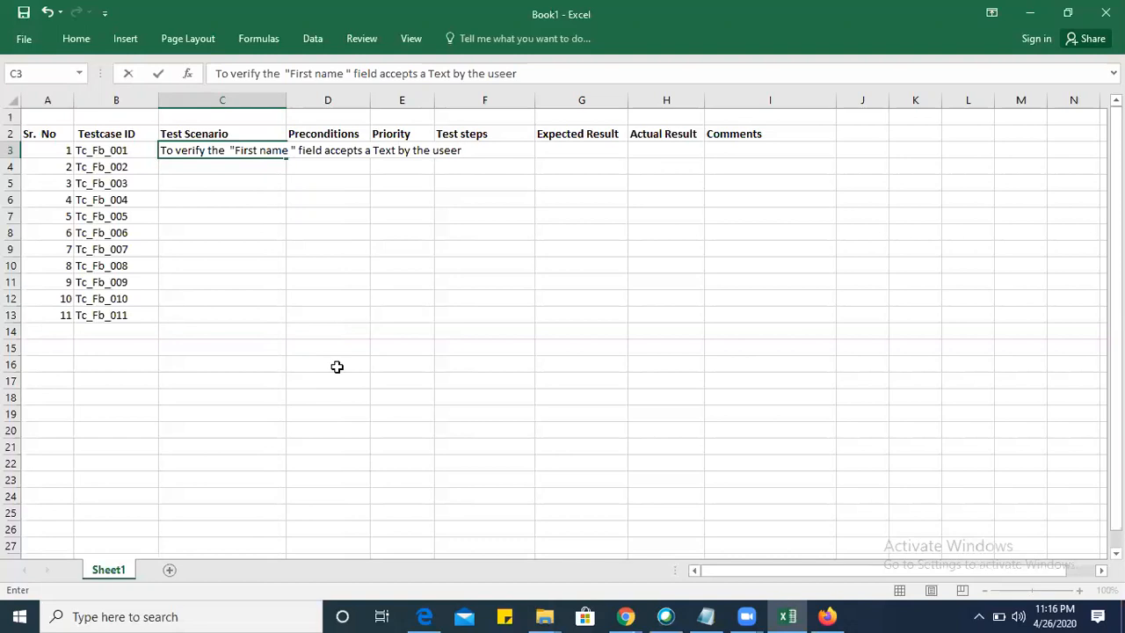
key("BackSpace")
key("BackSpace")
type("r")
left_click(372, 336)
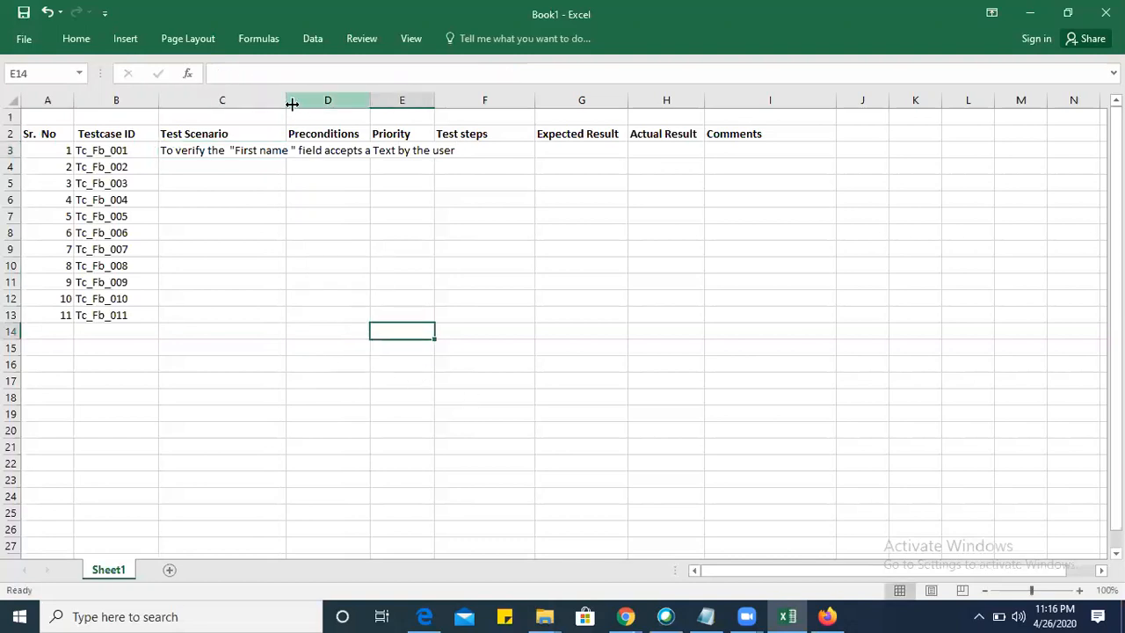
Widen column C slightly and wrap the scenario text in cell C3.
left_click_drag(285, 99, 297, 99)
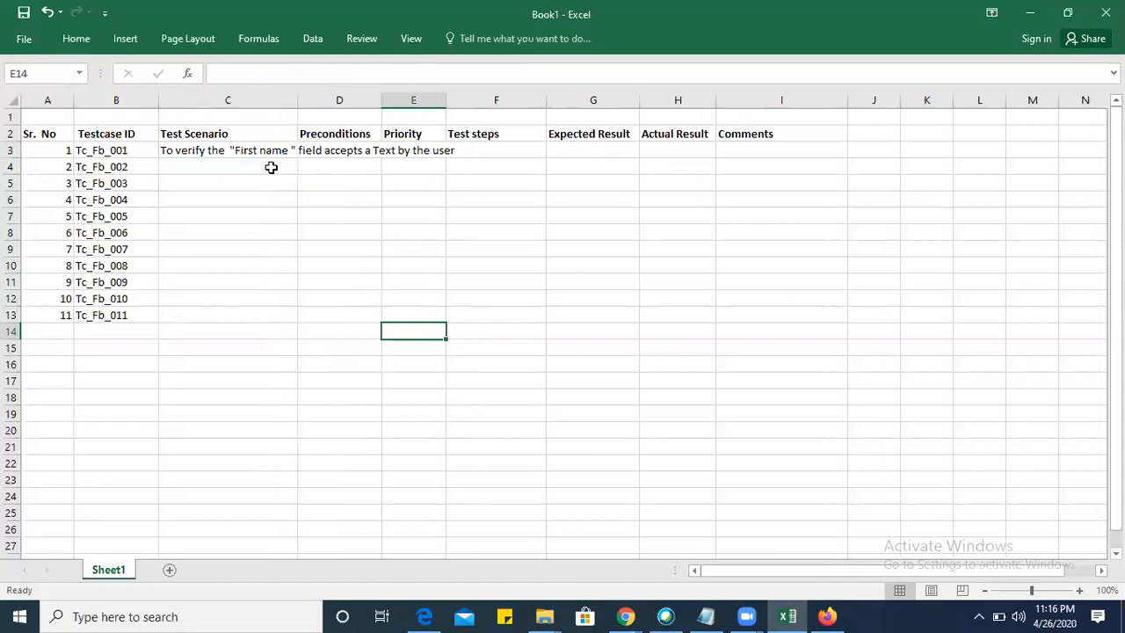
left_click(269, 293)
left_click(237, 152)
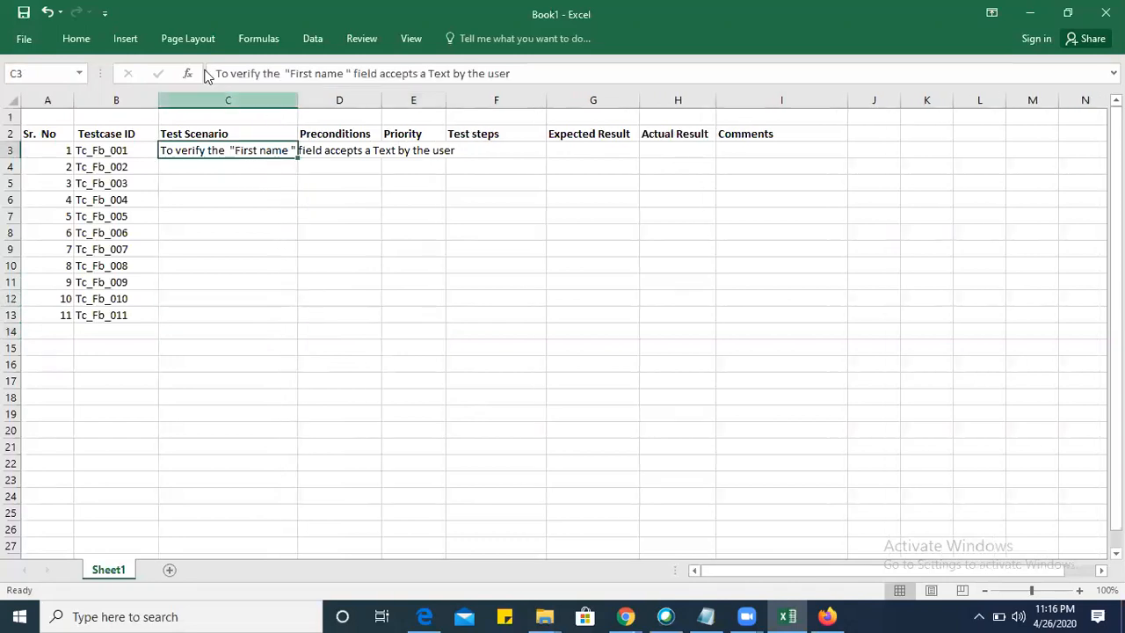
left_click(76, 38)
left_click(455, 73)
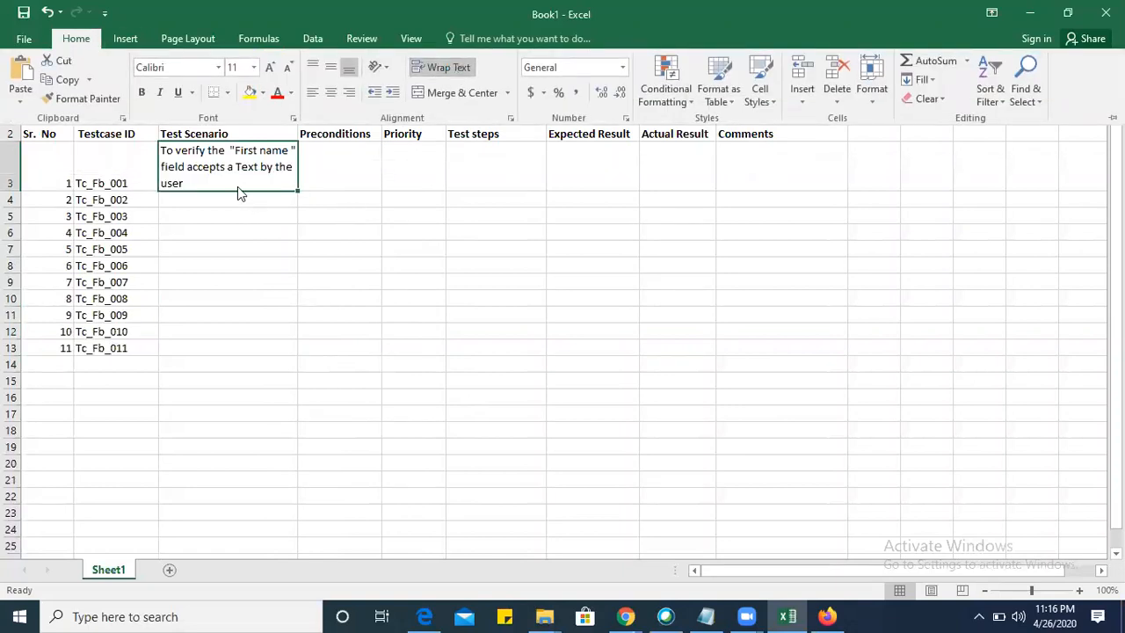
Check the Facebook page in Firefox and enter the precondition "Facebook sign up module should be ready" in cell D3.
left_click(335, 183)
left_click(335, 183)
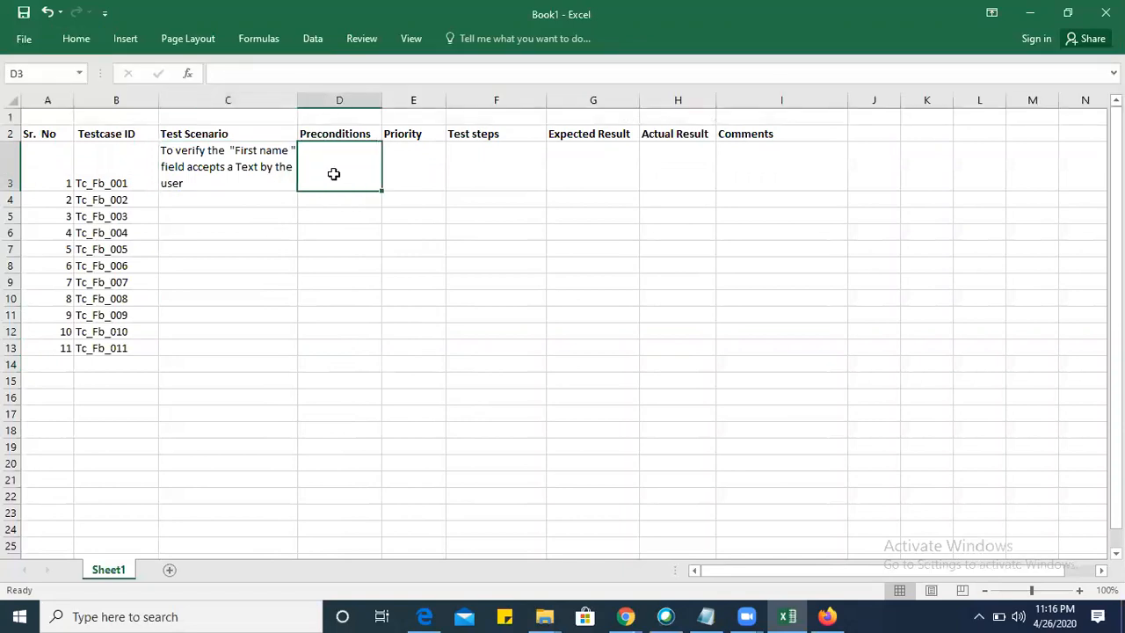
key("alt+Tab")
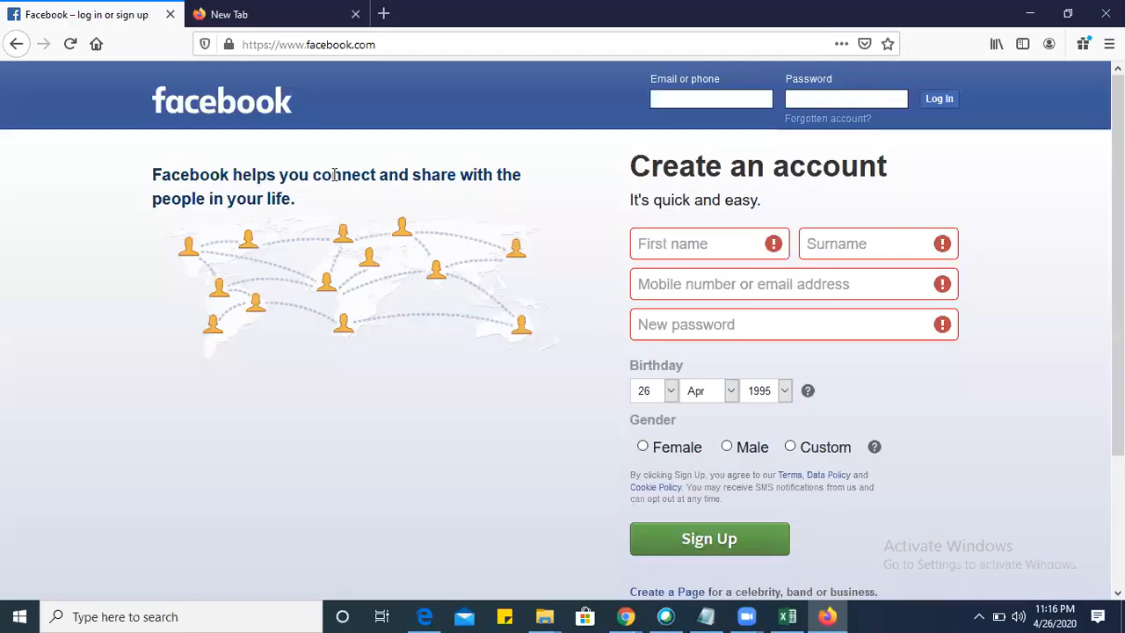
key("alt+Tab")
key("alt+Tab")
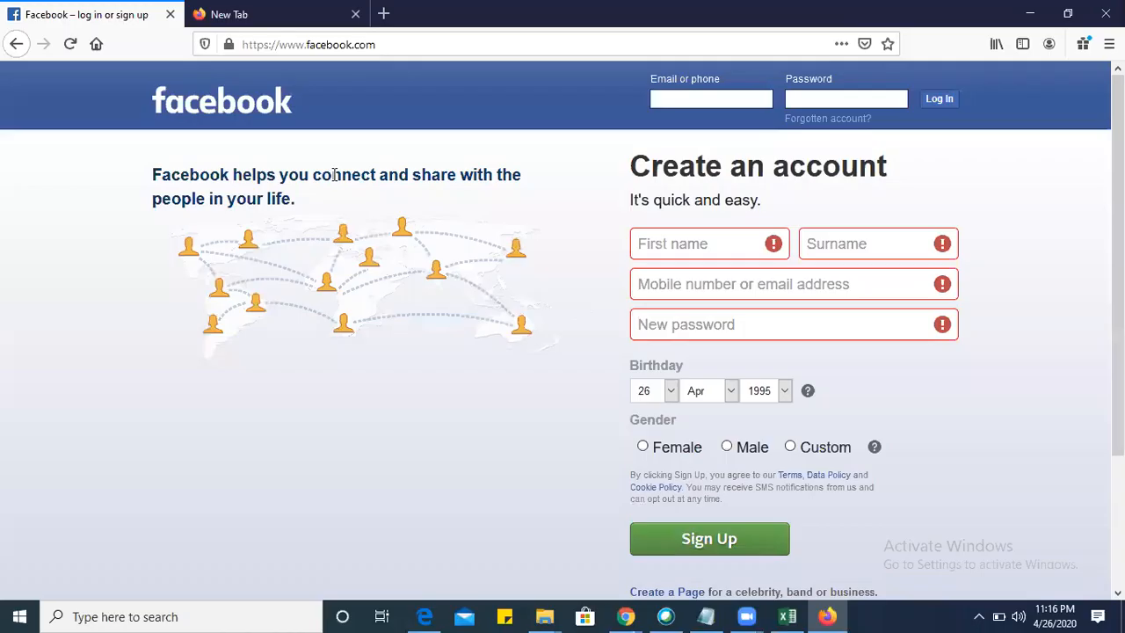
key("alt+Tab")
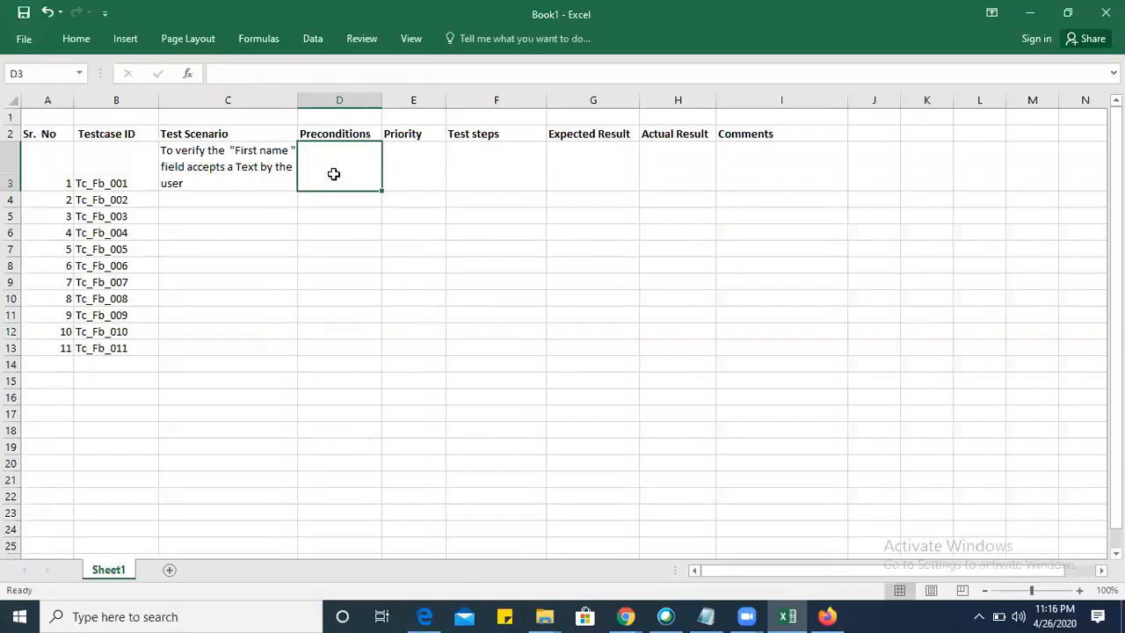
type("Facebook")
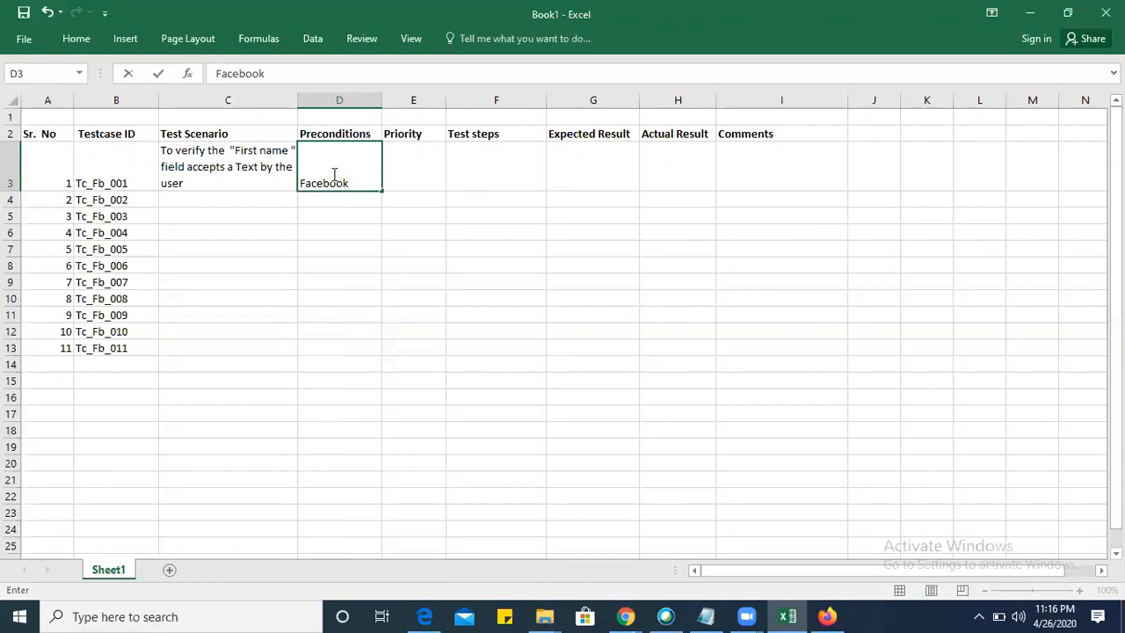
type("sign up modul")
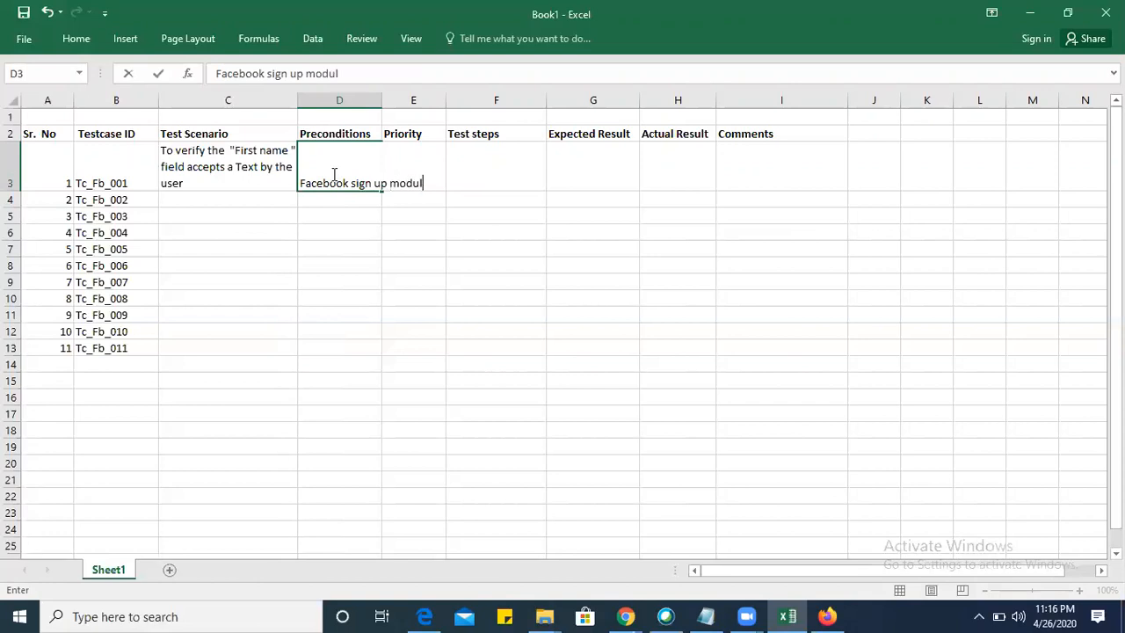
type("e should be ready")
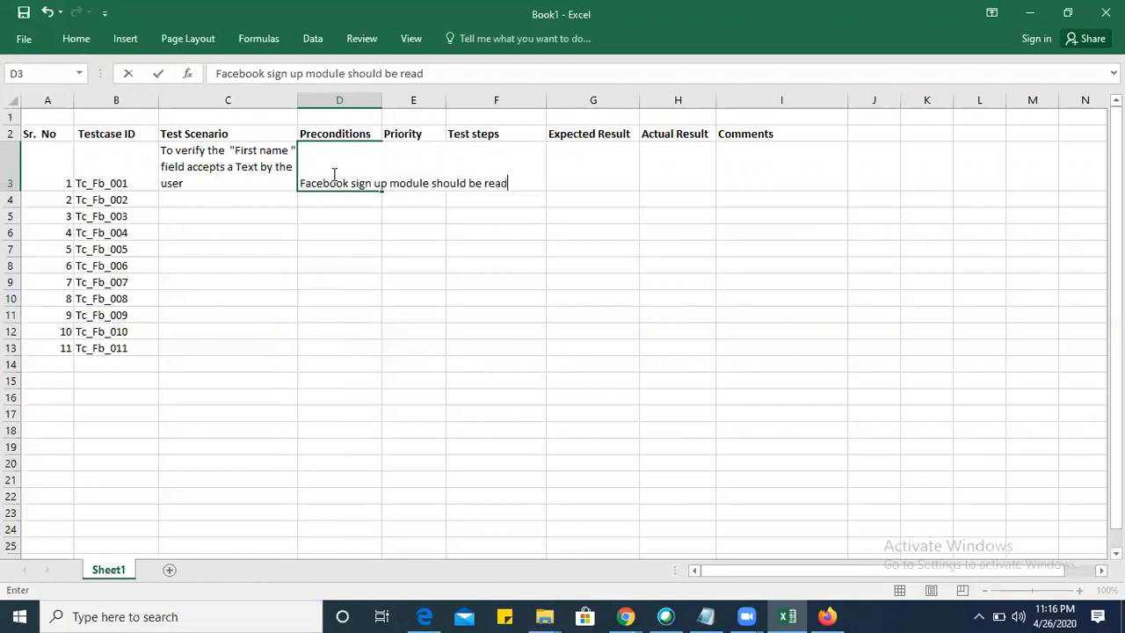
left_click(535, 212)
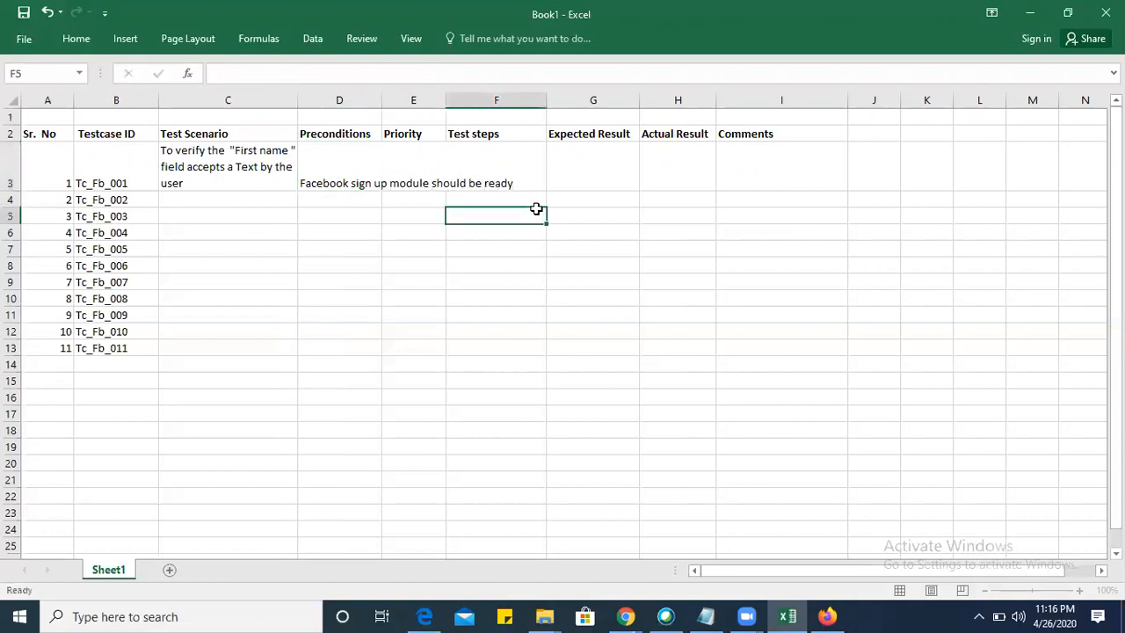
Copy the wrapped-text formatting of scenario cell C3 onto the precondition in cell D3 with Format Painter.
left_click(220, 161)
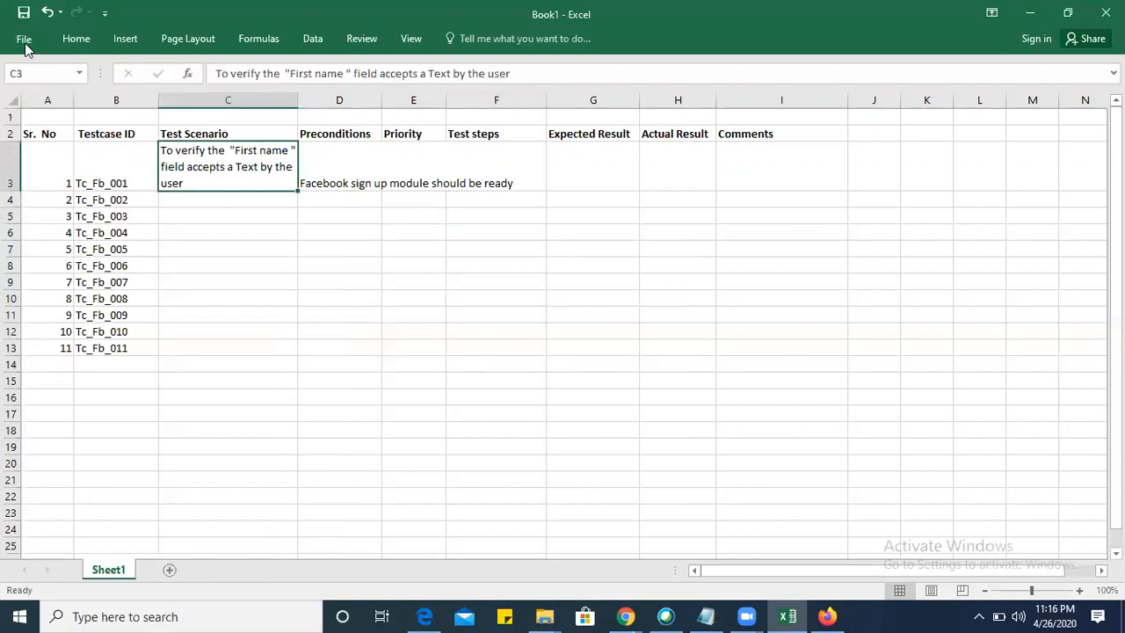
left_click(28, 41)
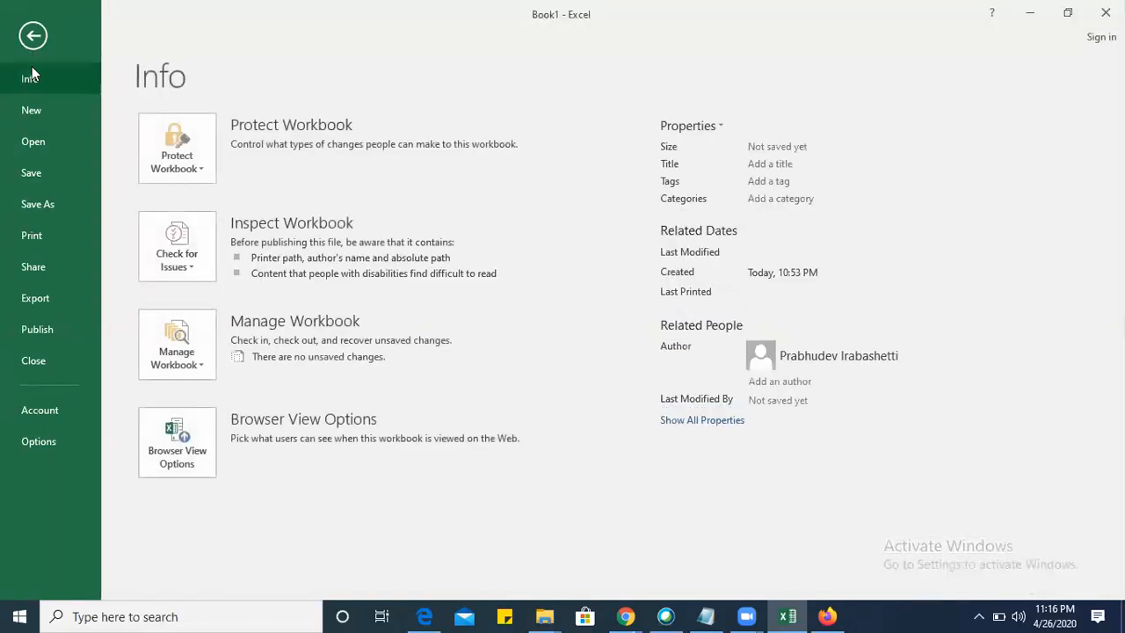
left_click(33, 36)
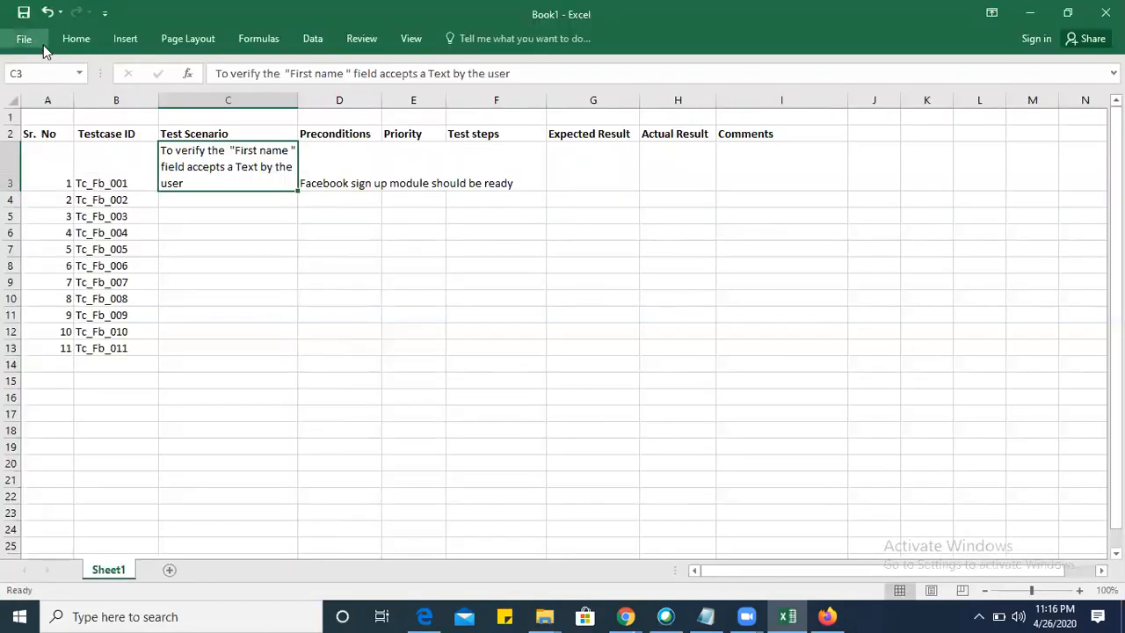
left_click(76, 40)
left_click(102, 99)
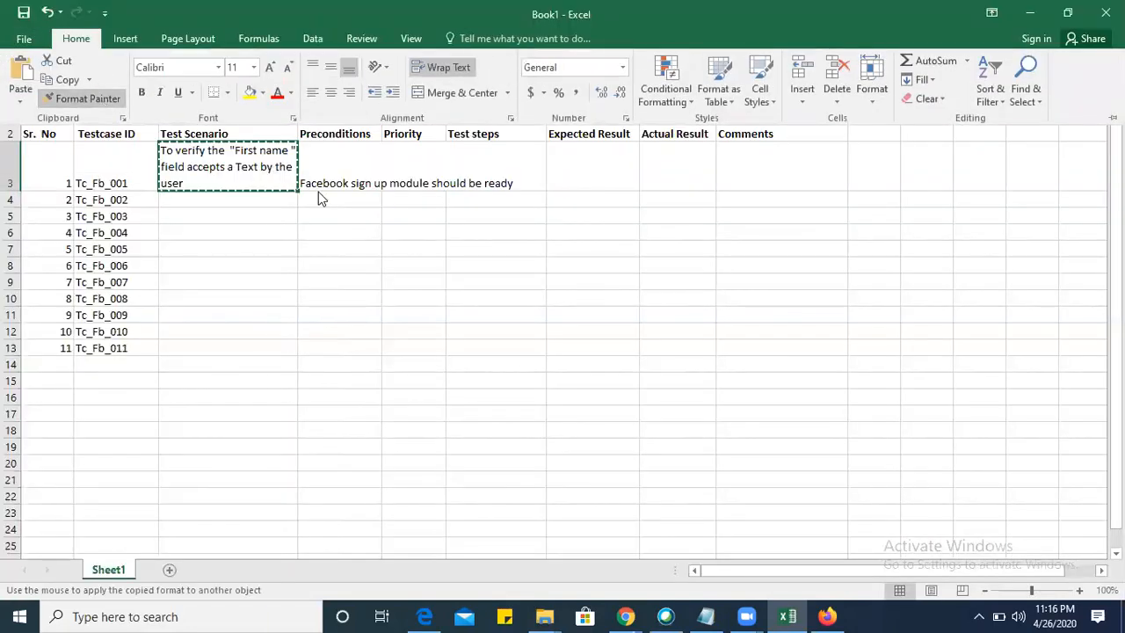
left_click(334, 178)
left_click(334, 173)
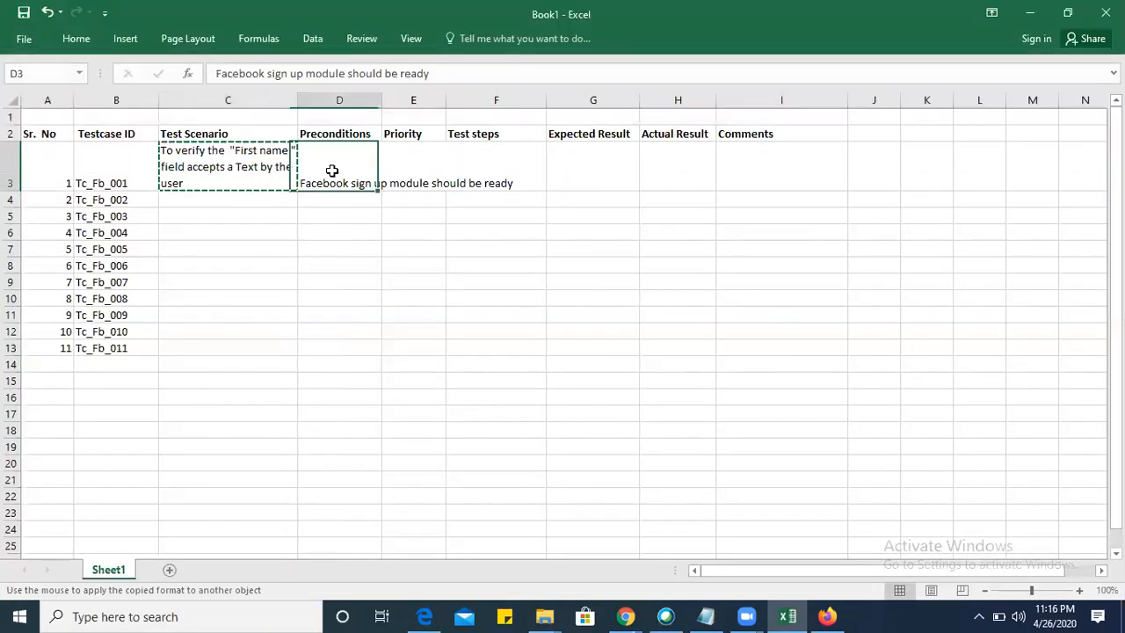
Enter the priority "medium" for the first test case in cell E3.
left_click(413, 176)
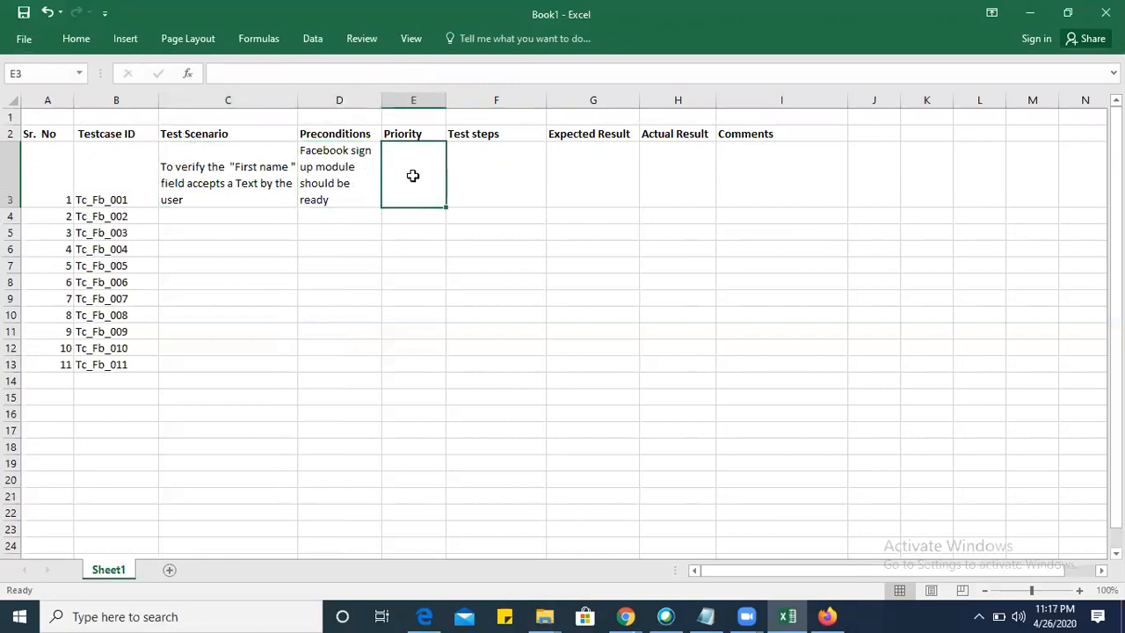
type("medium")
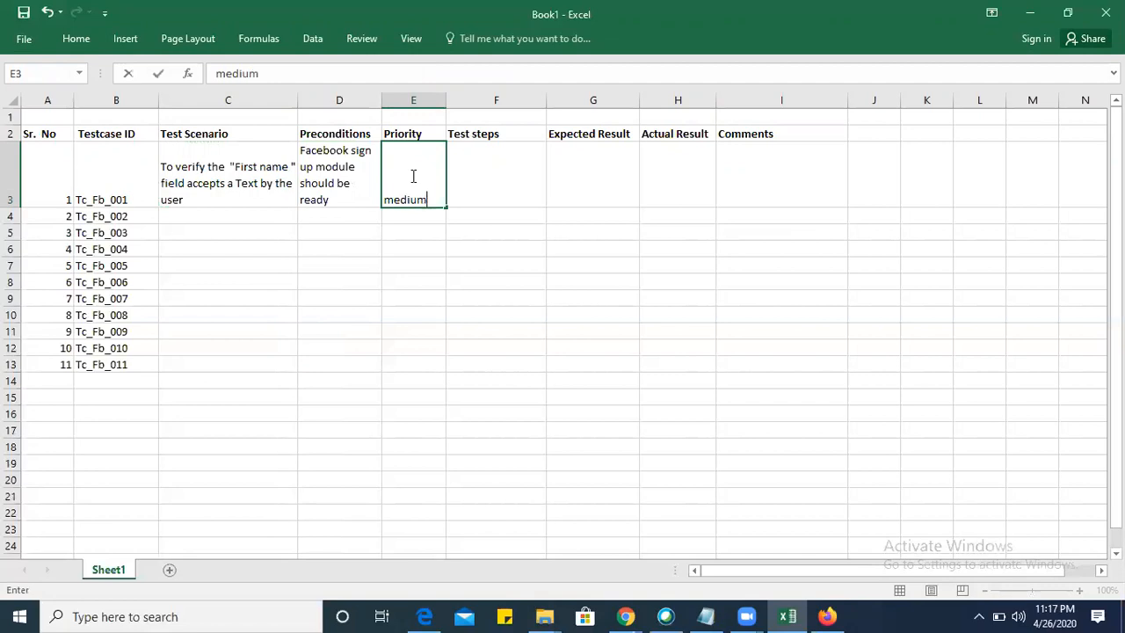
key("Tab")
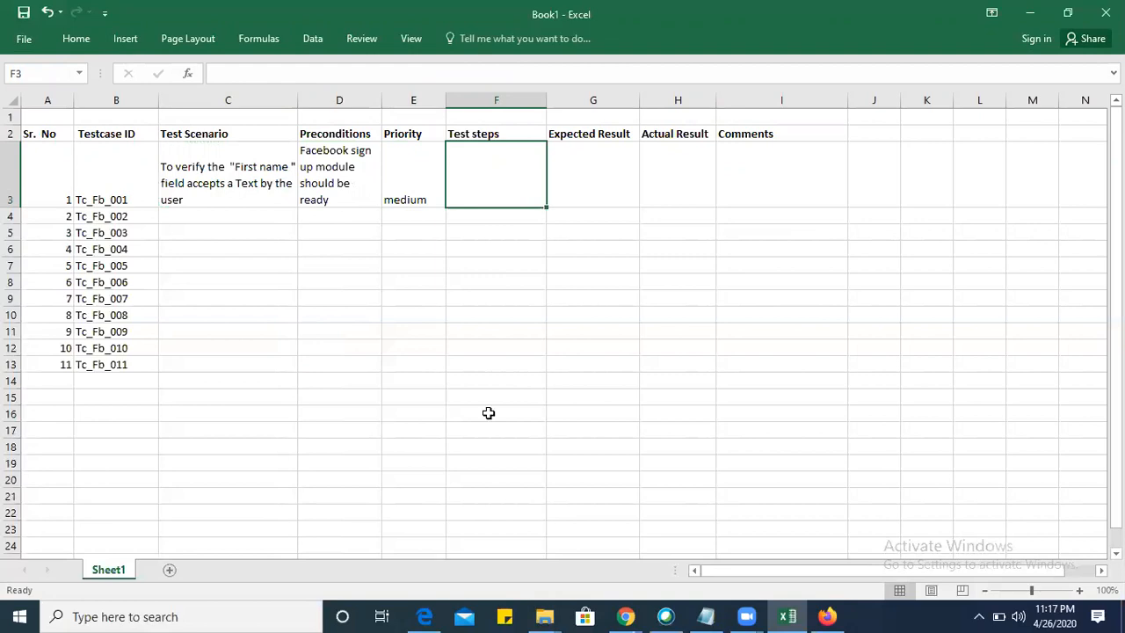
Enter the note "Test case: Written down document with respect to User requirements" in cell E18 below the table.
left_click(423, 446)
type("Test case: Written down")
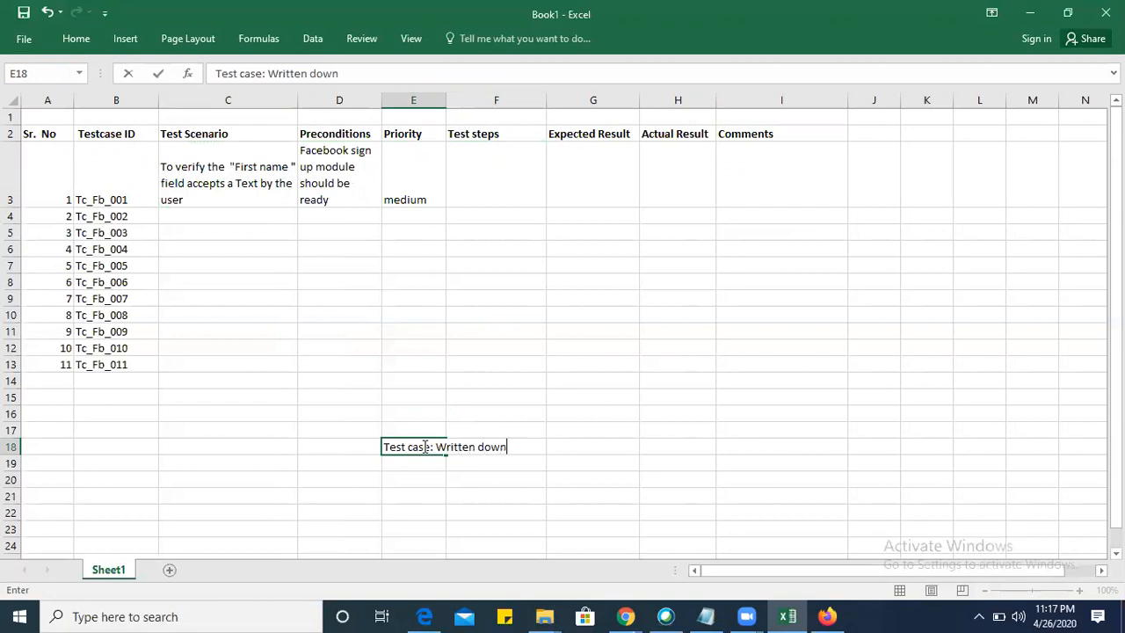
type(" document u")
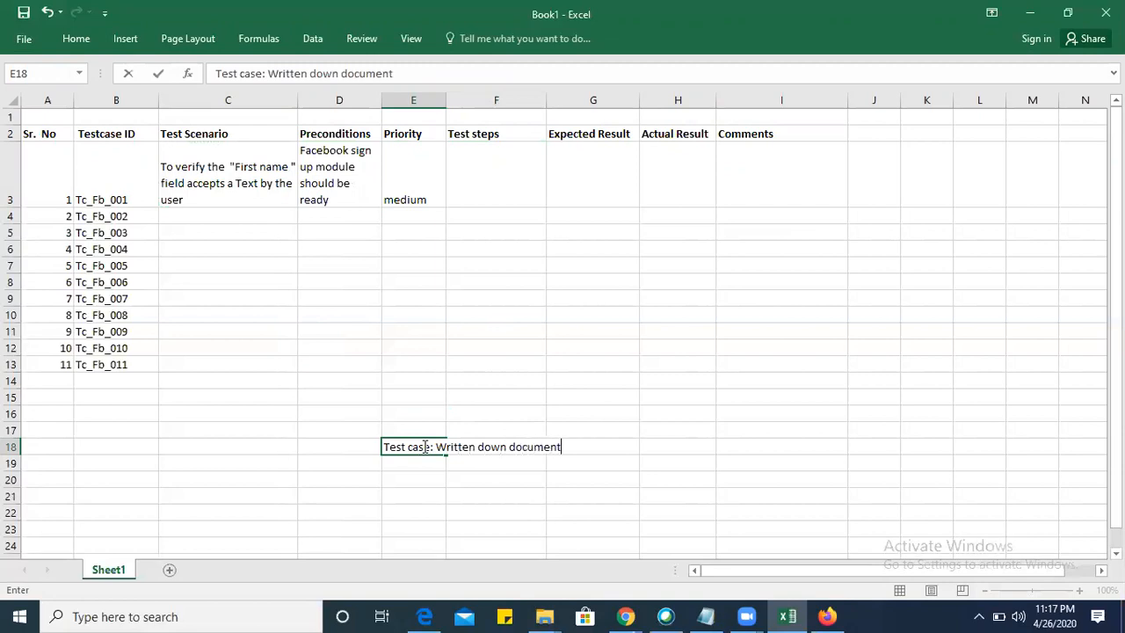
key("BackSpace")
type("witt")
key("BackSpace")
type("h resp")
key("BackSpace")
key("BackSpace")
key("BackSpace")
type("est ca")
key("BackSpace")
type("pect to ")
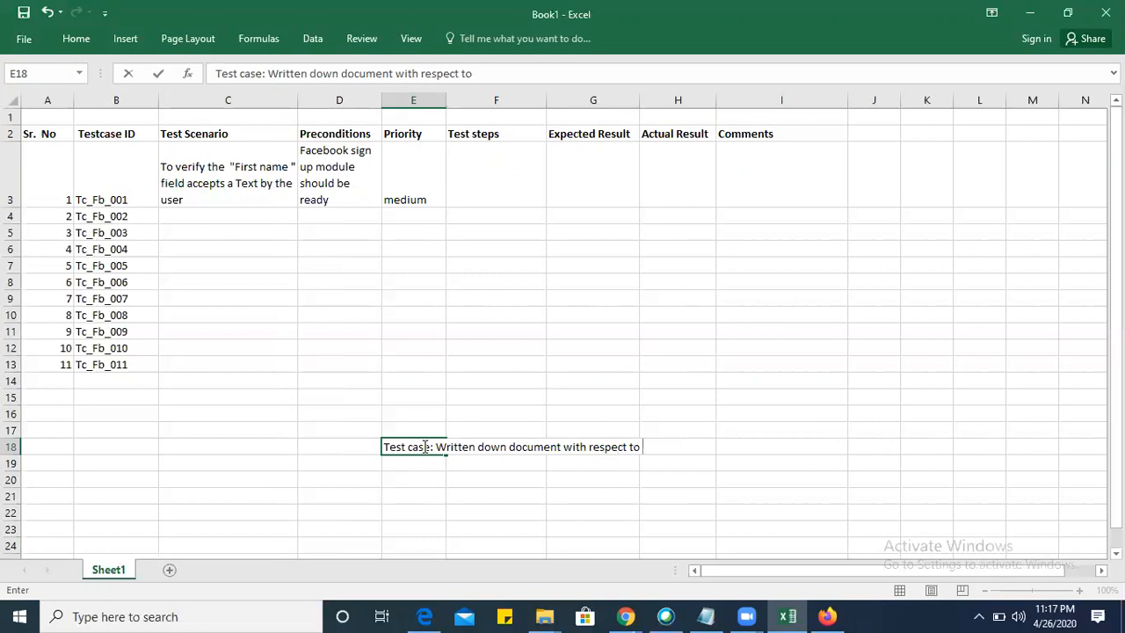
type("User requirements")
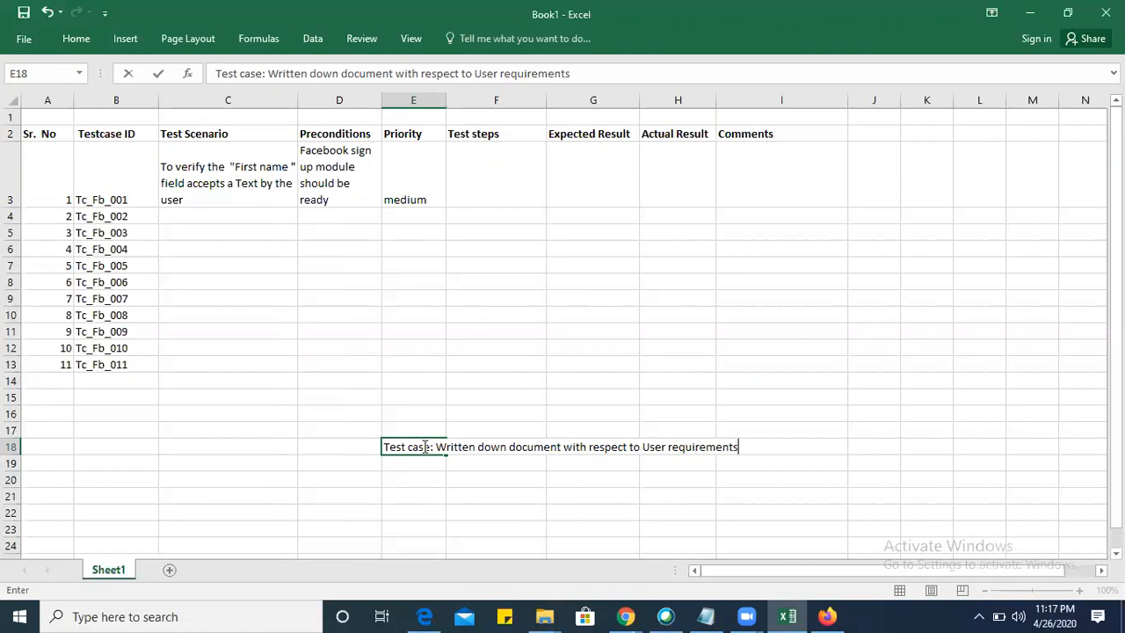
key("Return")
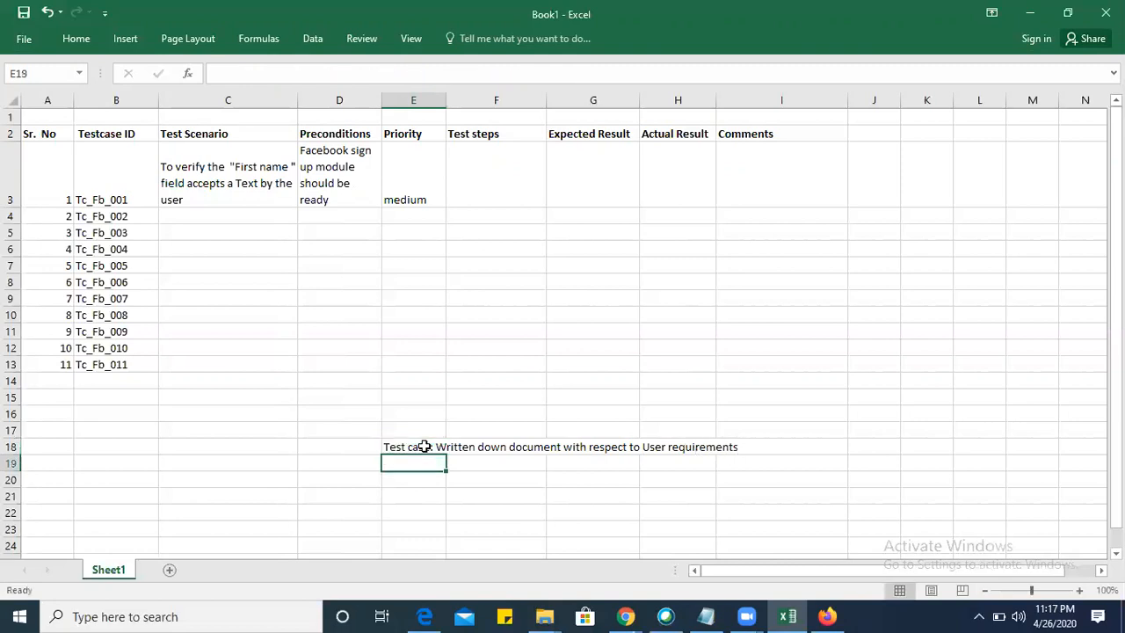
Add the note "Its conditions steps or navigation" in cell F19 under the test case definition.
left_click(467, 462)
type("I")
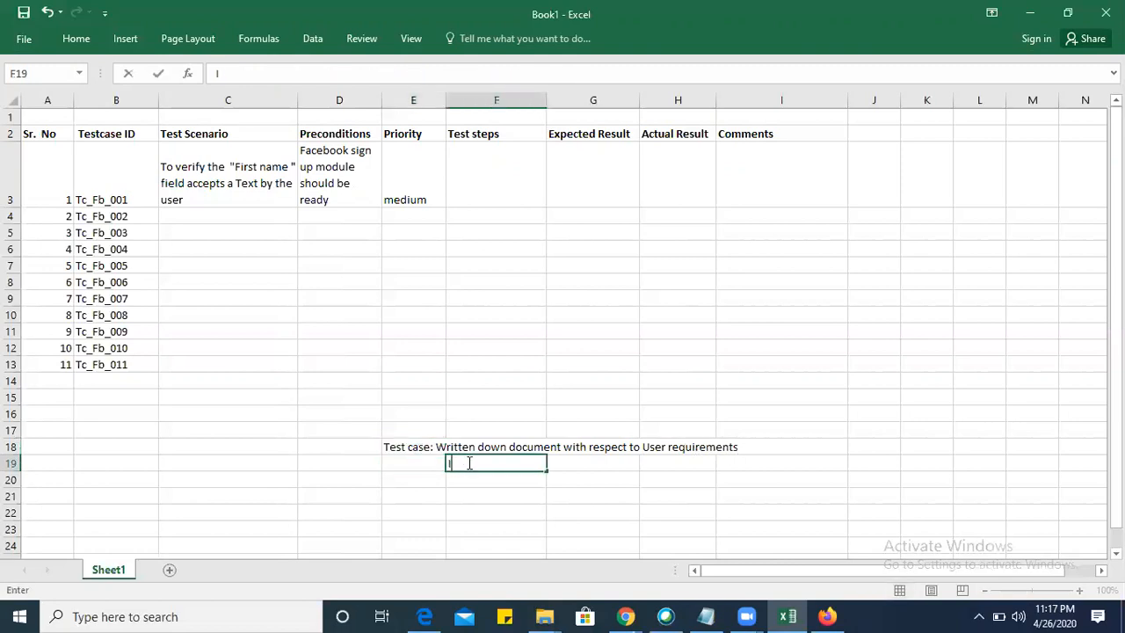
type("ts conditions steps or navigation")
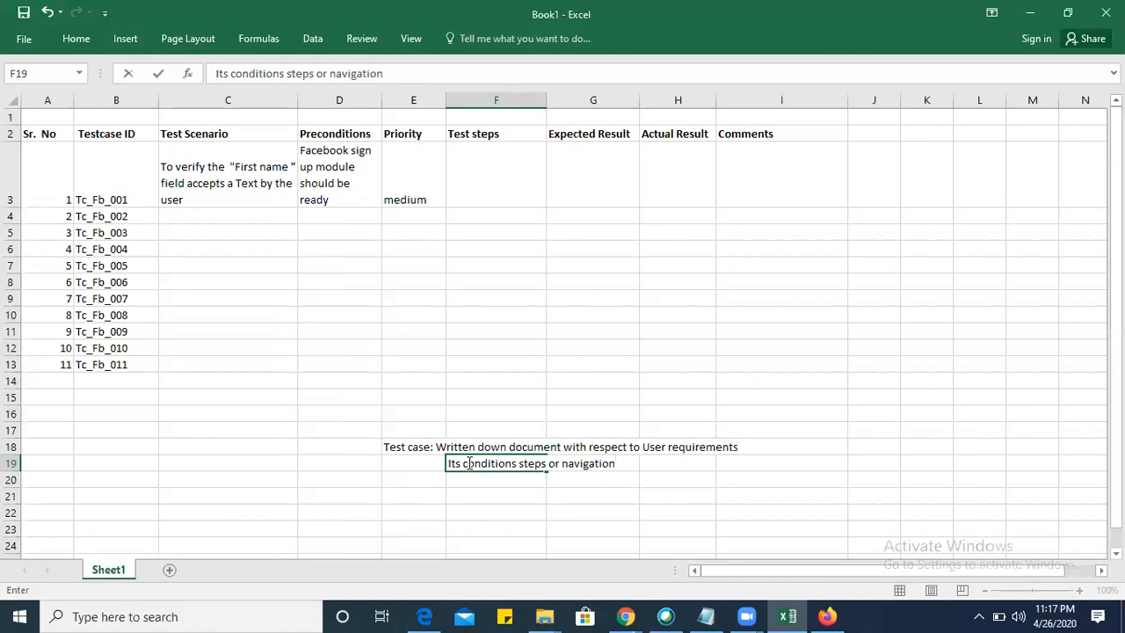
left_click(457, 188)
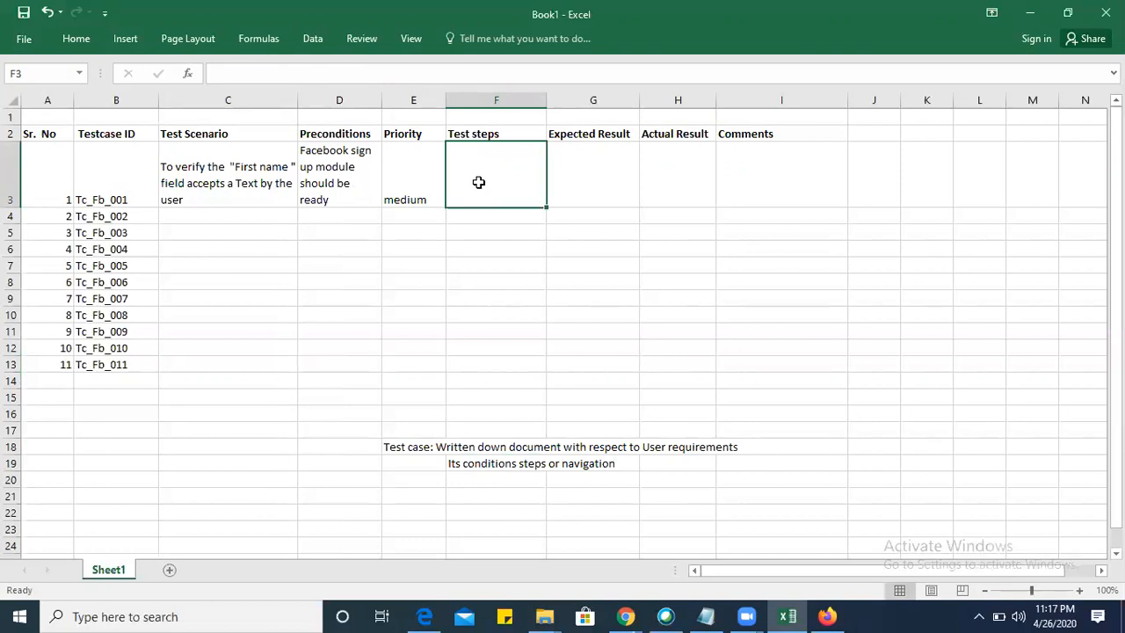
double_click(475, 167)
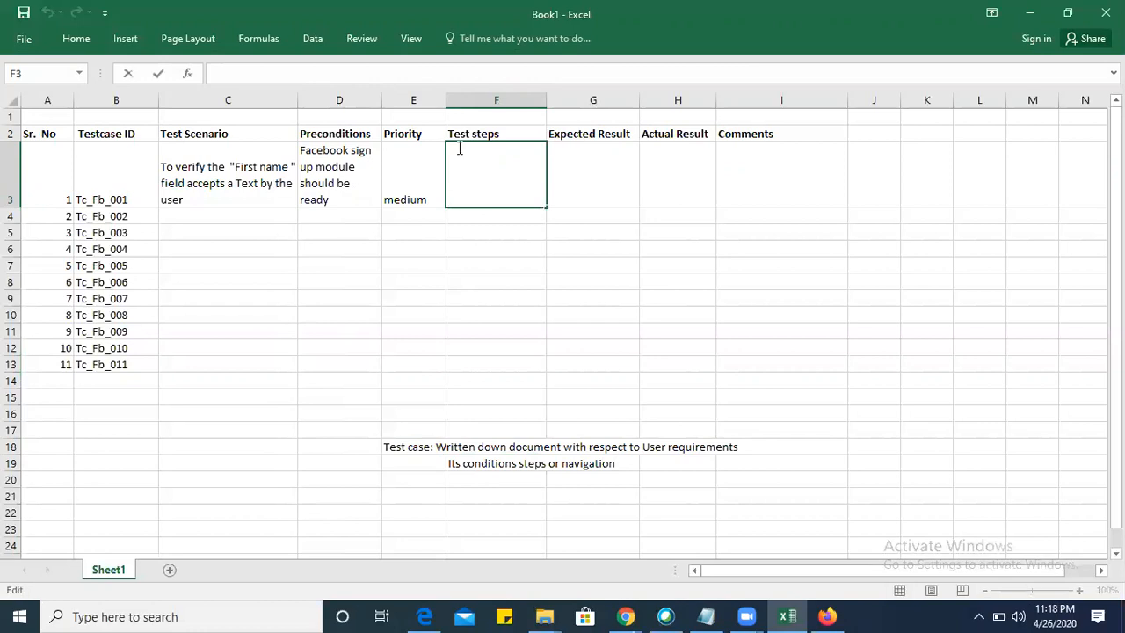
type("Enter URL:")
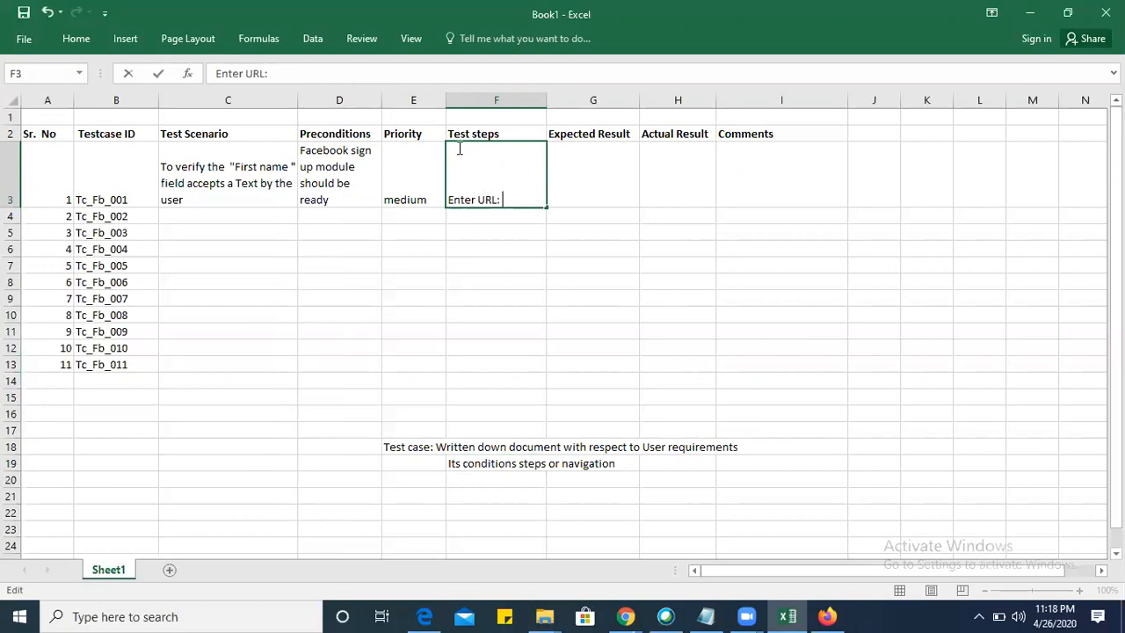
key("alt+Tab")
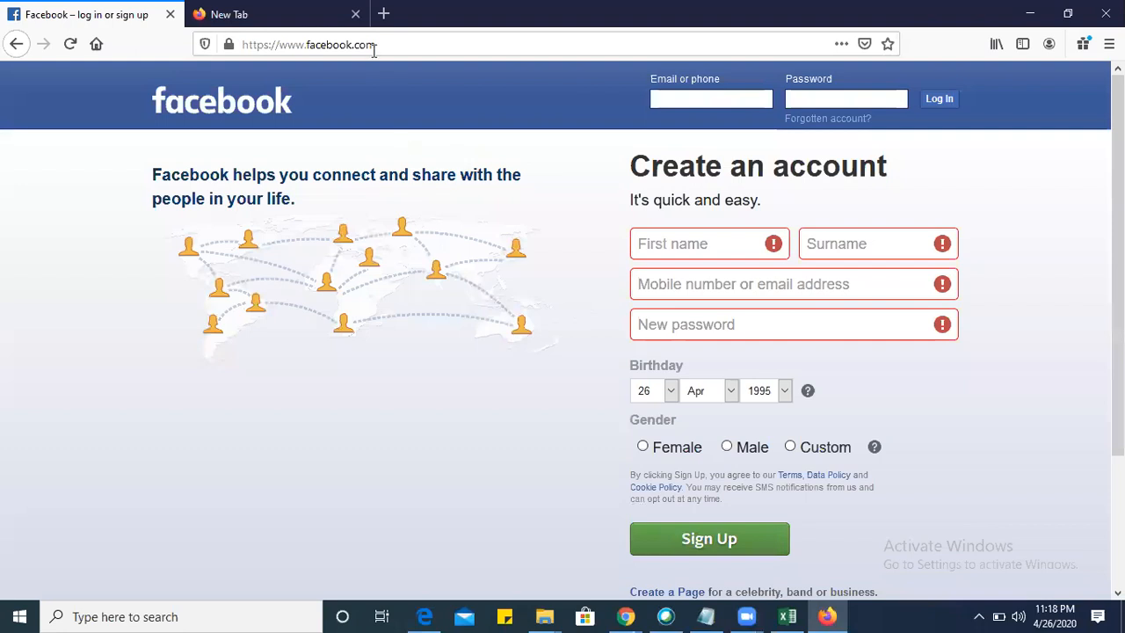
left_click(373, 50)
key("ctrl+c")
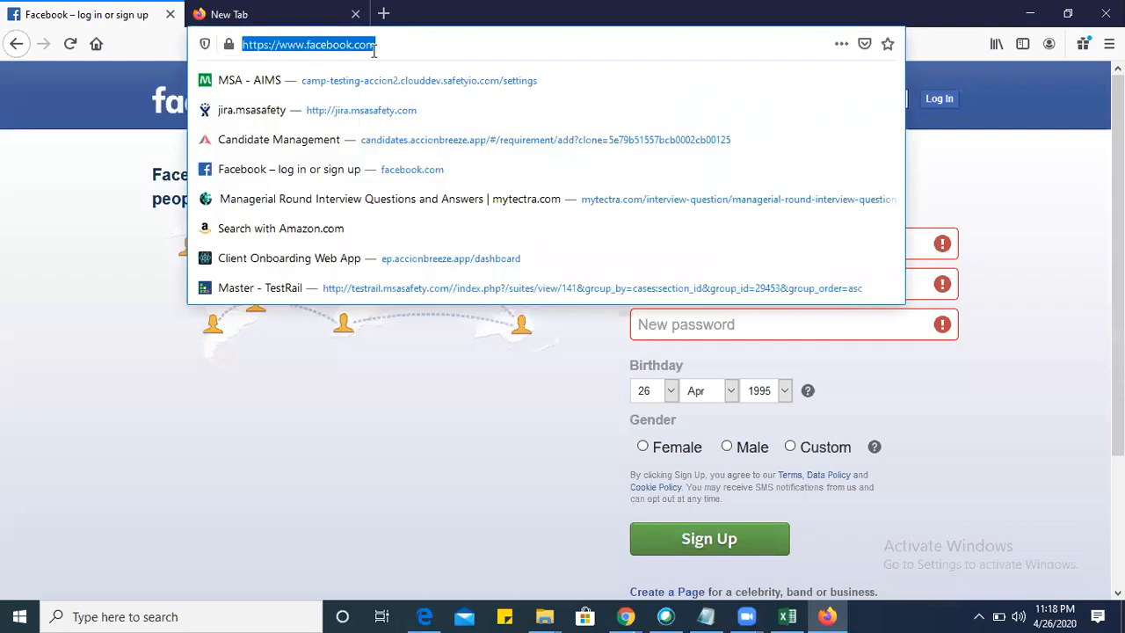
key("alt+Tab")
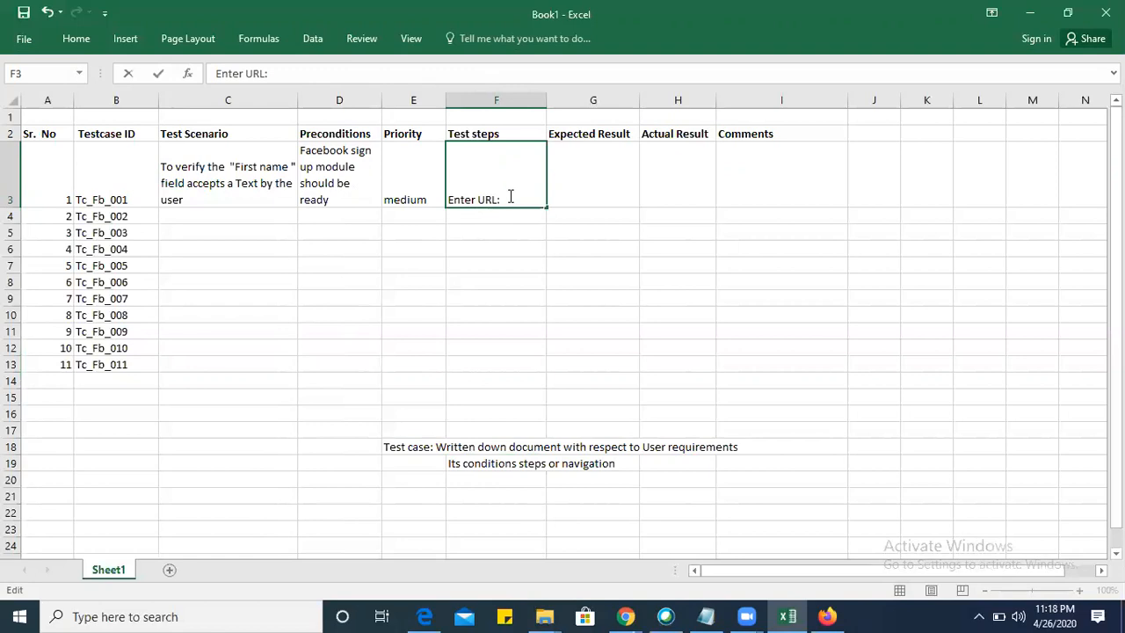
key("ctrl+v")
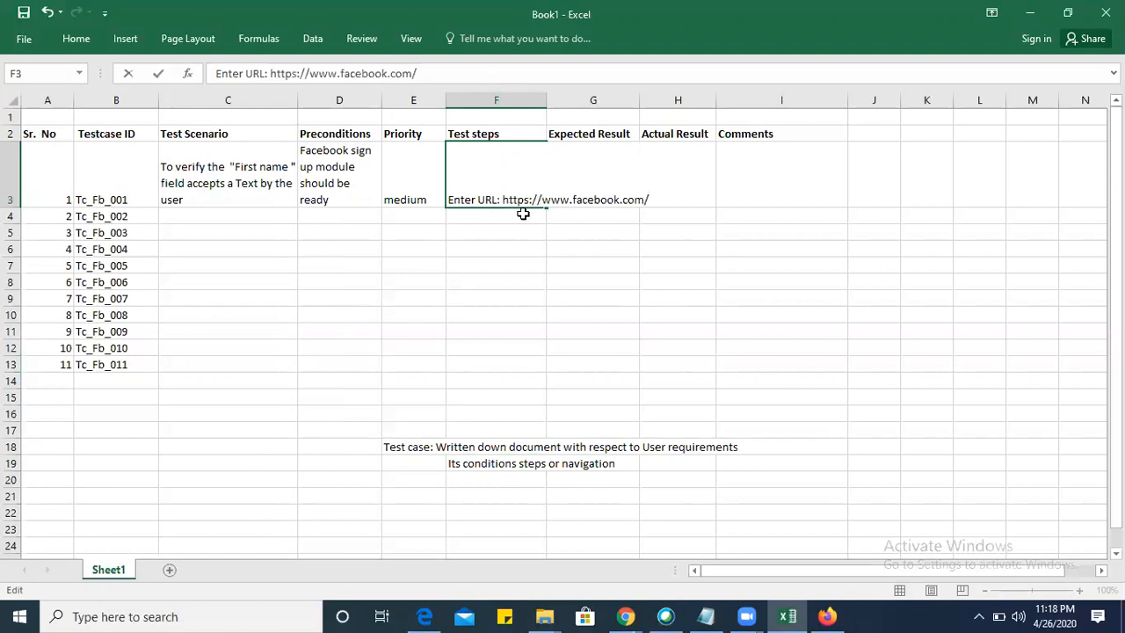
left_click(483, 269)
Copy the wrapped-text formatting of precondition cell D3 onto the test step in cell F3 with Format Painter.
left_click(496, 191)
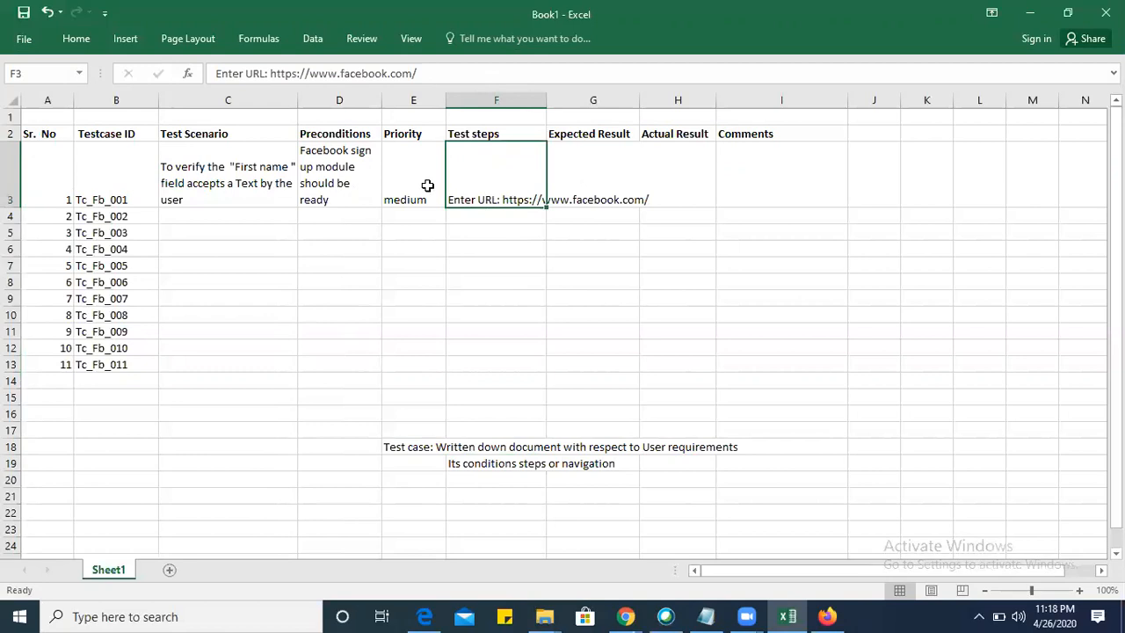
left_click(342, 172)
left_click(70, 39)
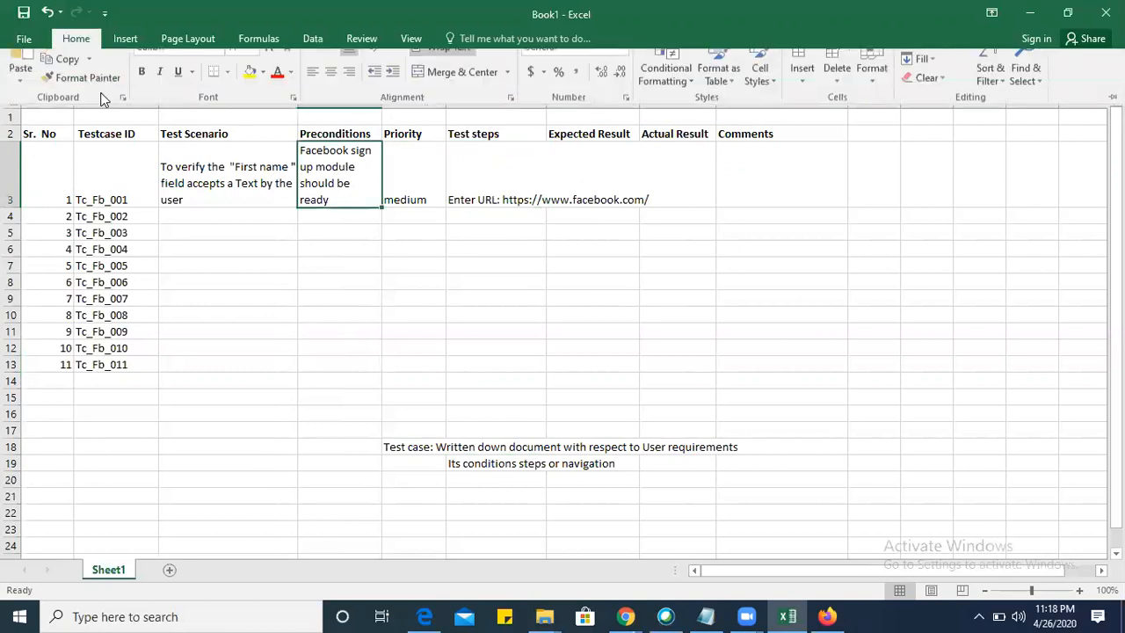
left_click(88, 99)
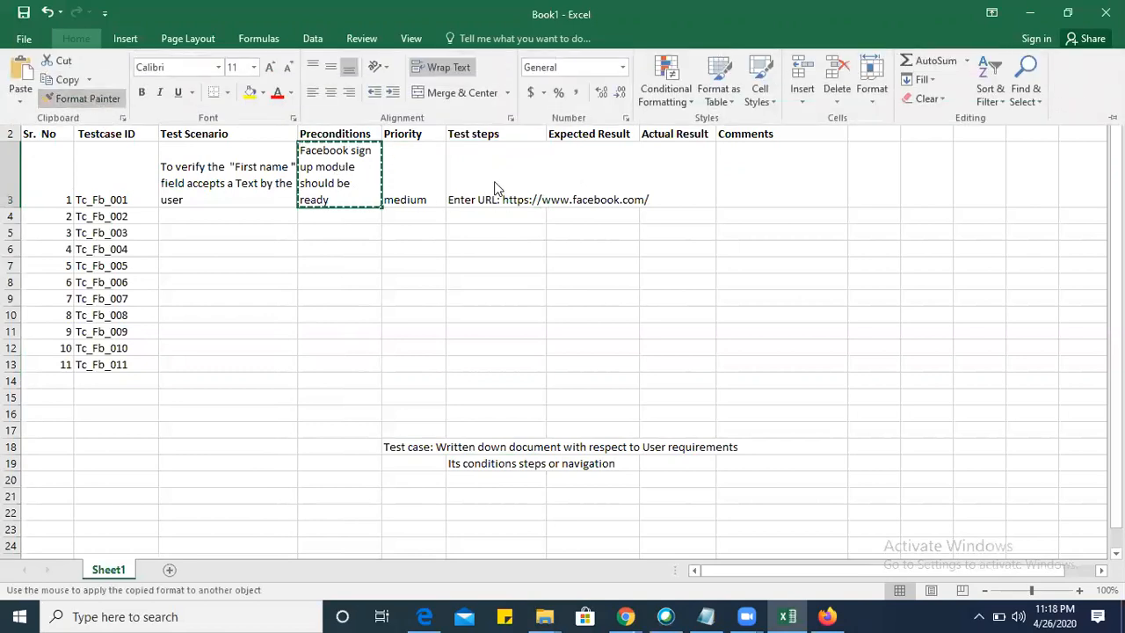
left_click(495, 185)
left_click(498, 267)
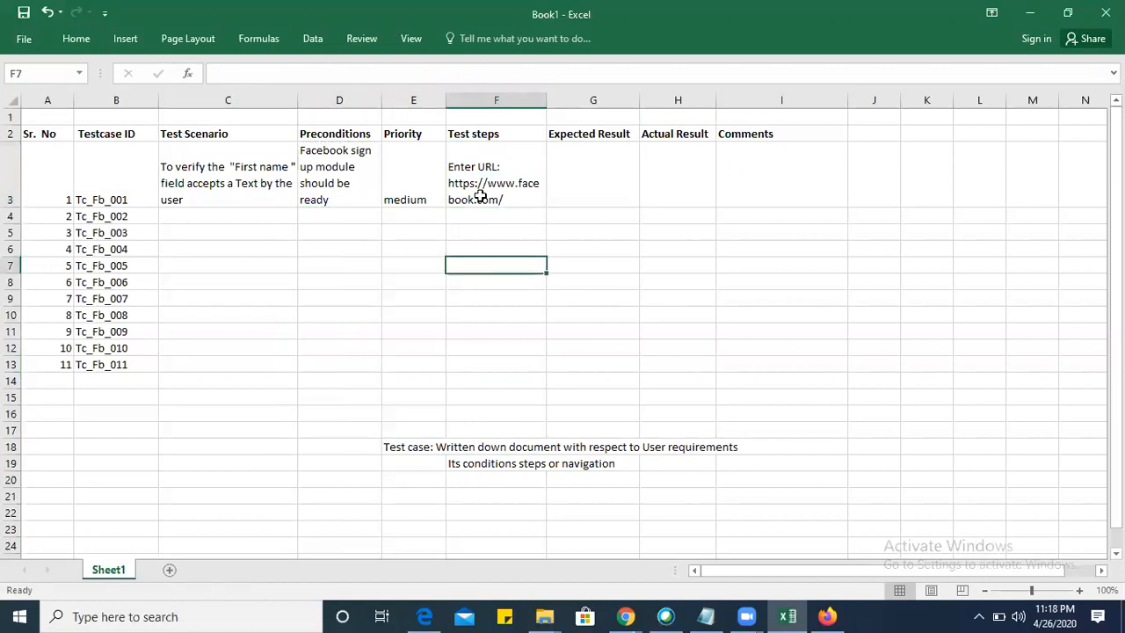
Number the URL step in cell F3 as "1)" and start a new line in the same cell with "2)".
double_click(454, 167)
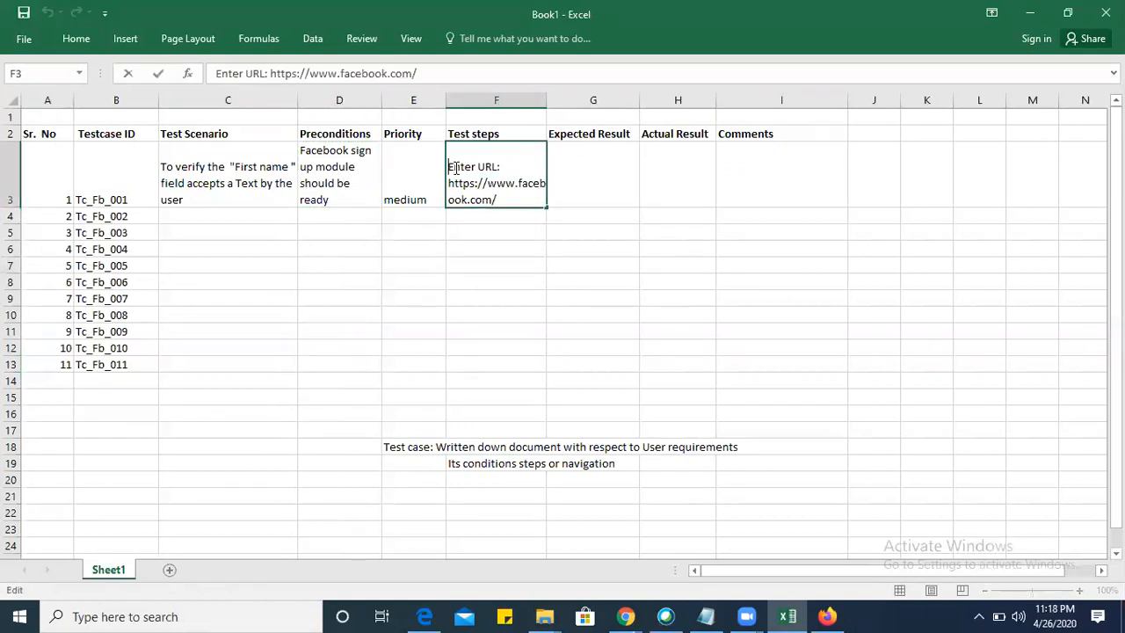
type("1)")
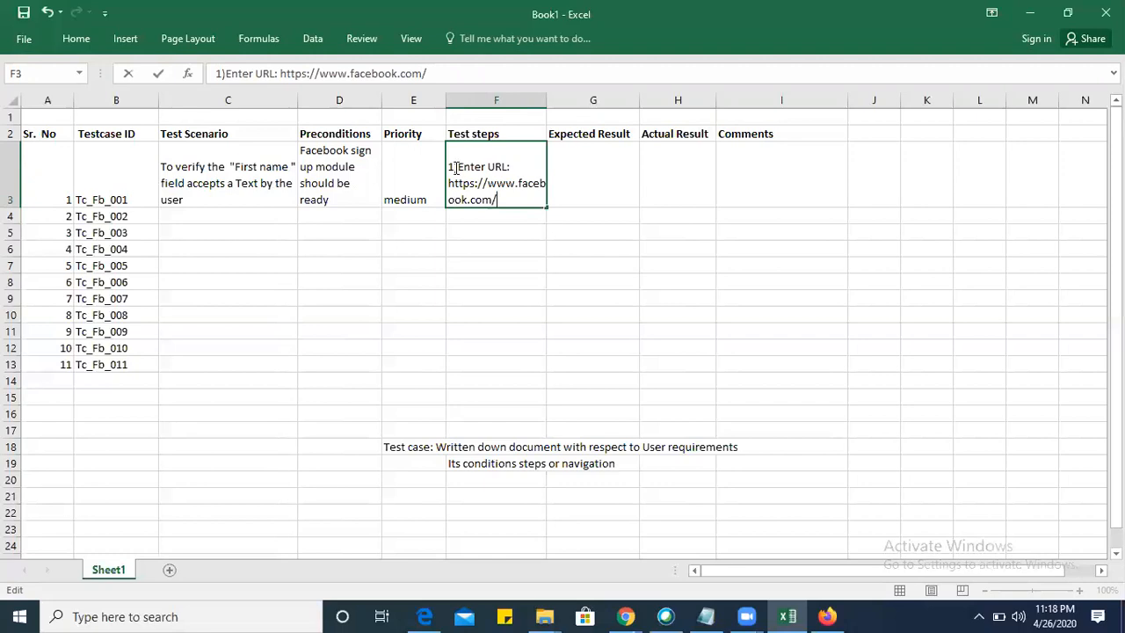
key("shift+Return")
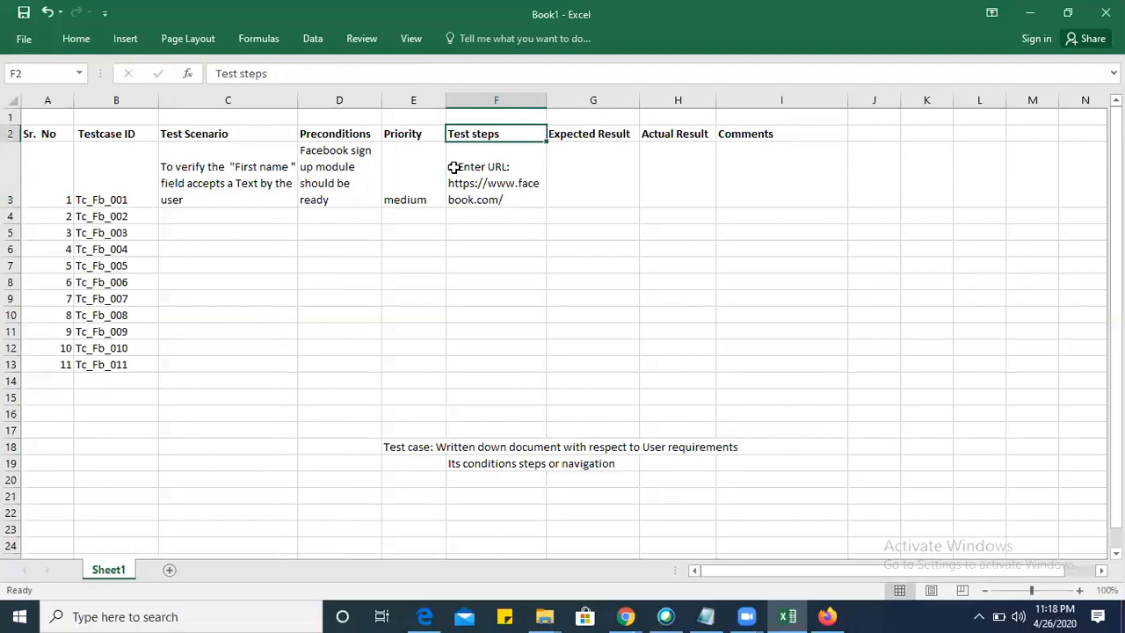
double_click(511, 197)
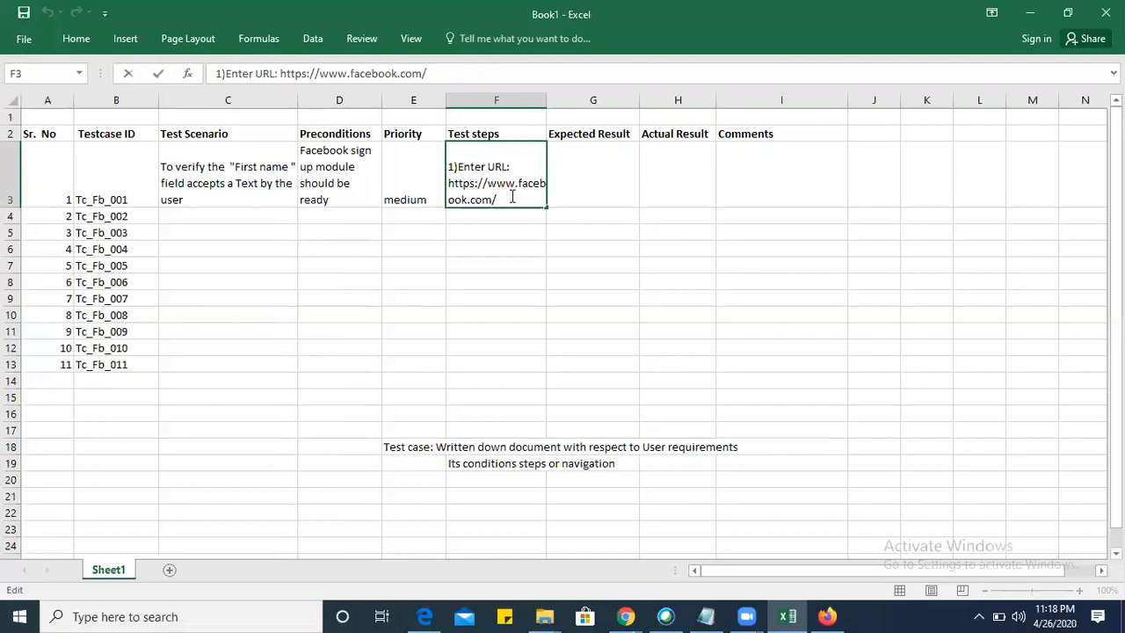
key("alt+Return")
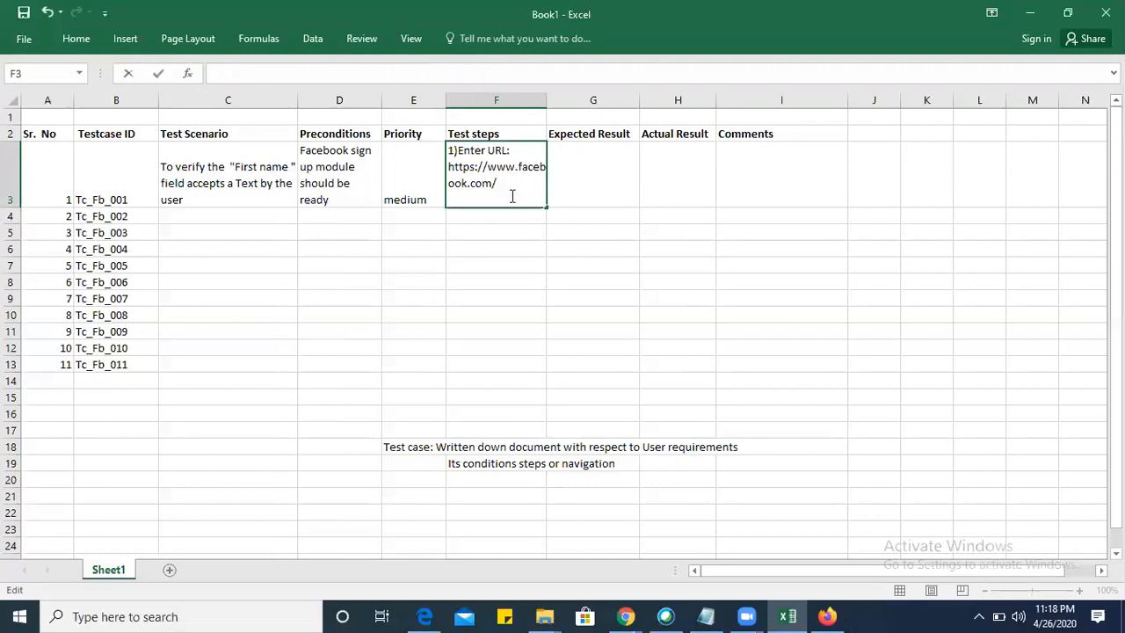
type("2")
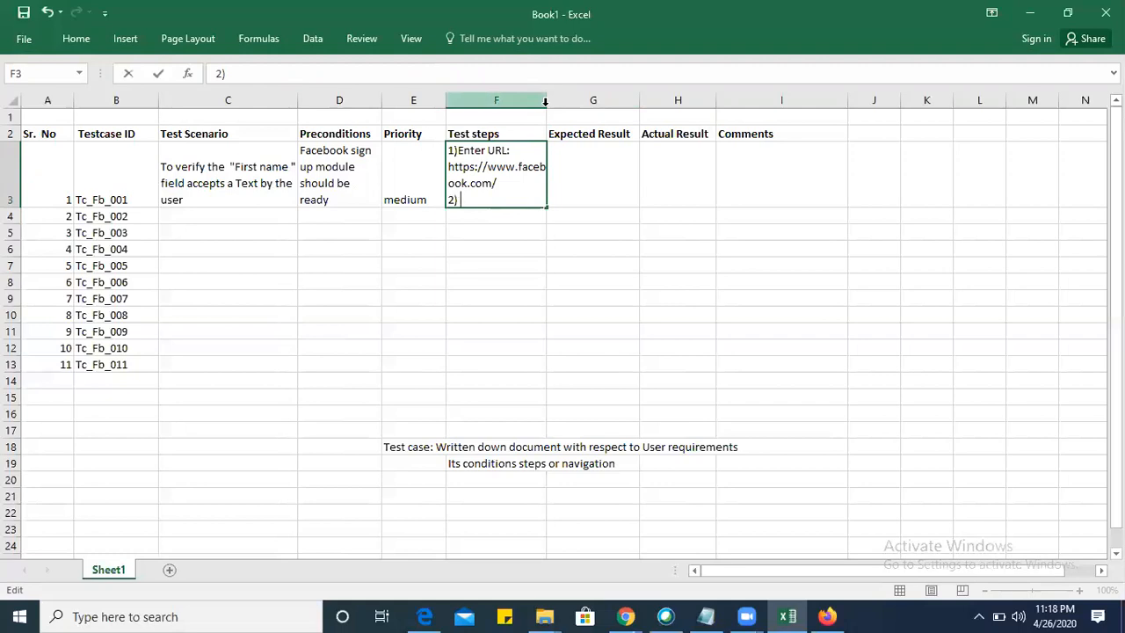
Widen the Test steps column F and complete step 2 in cell F3 as "2) Click on First Name field", checking the field on the Facebook page.
left_click_drag(538, 110, 627, 100)
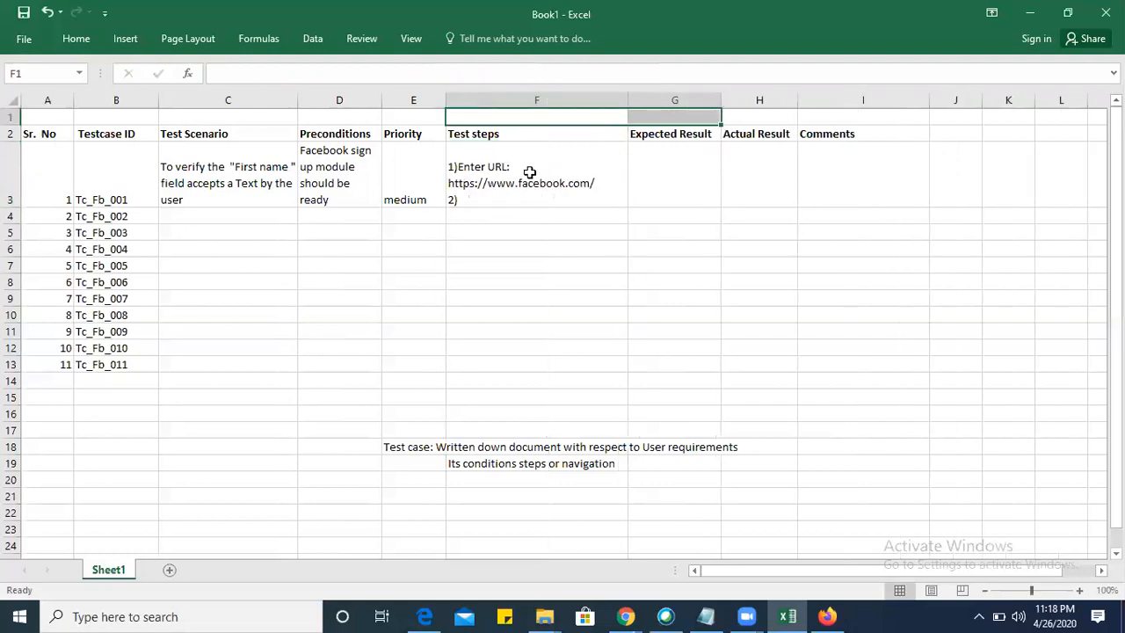
double_click(500, 199)
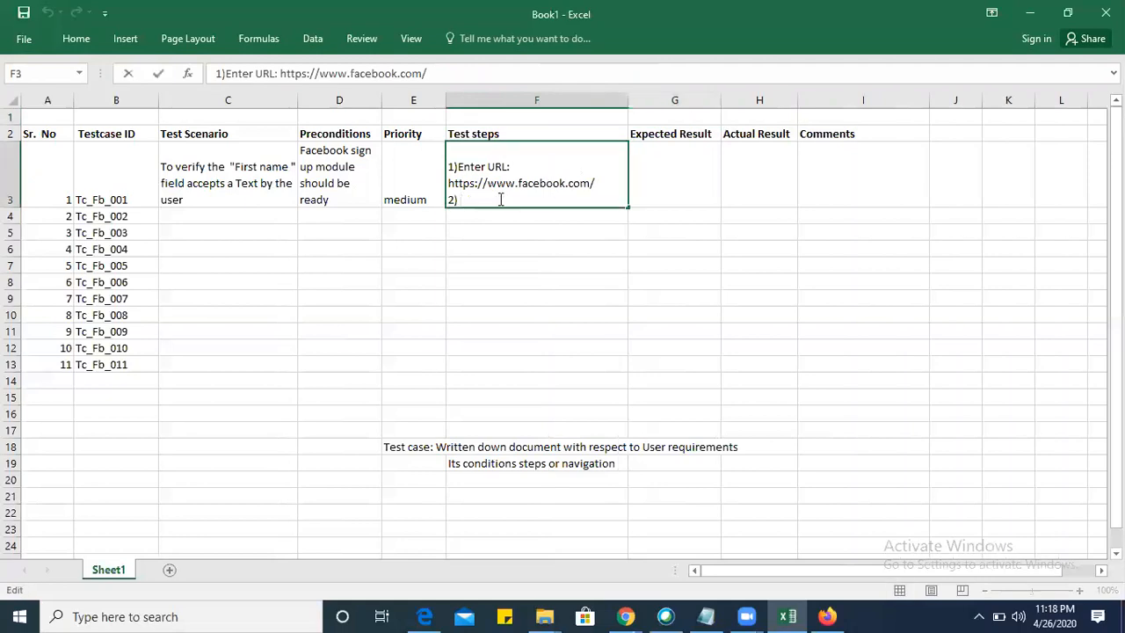
type("Click on")
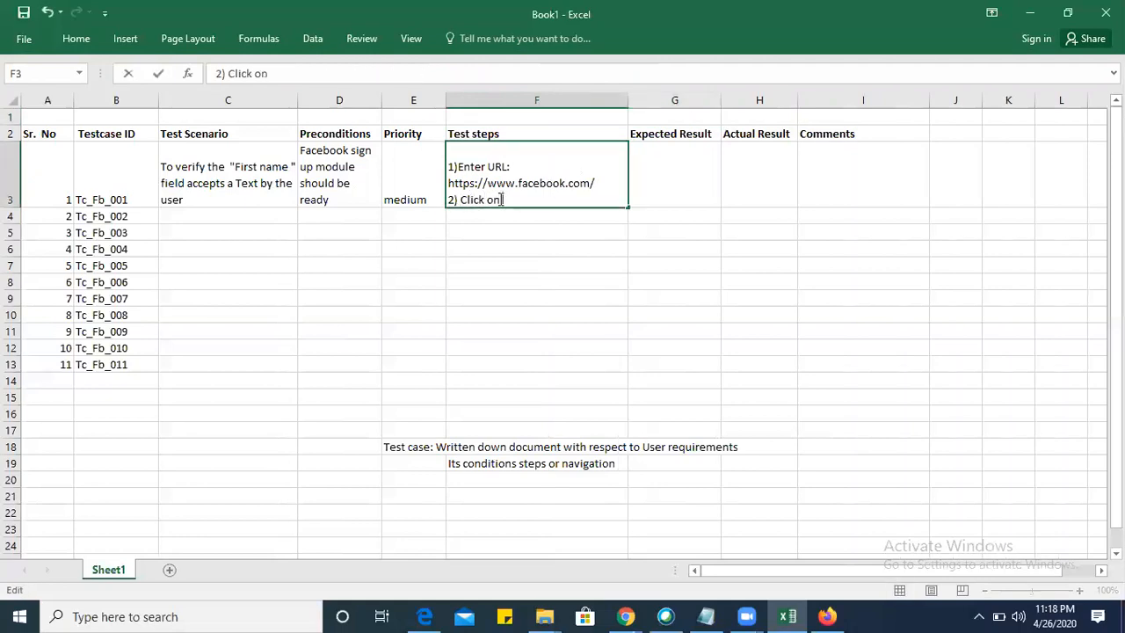
type(" First Name field")
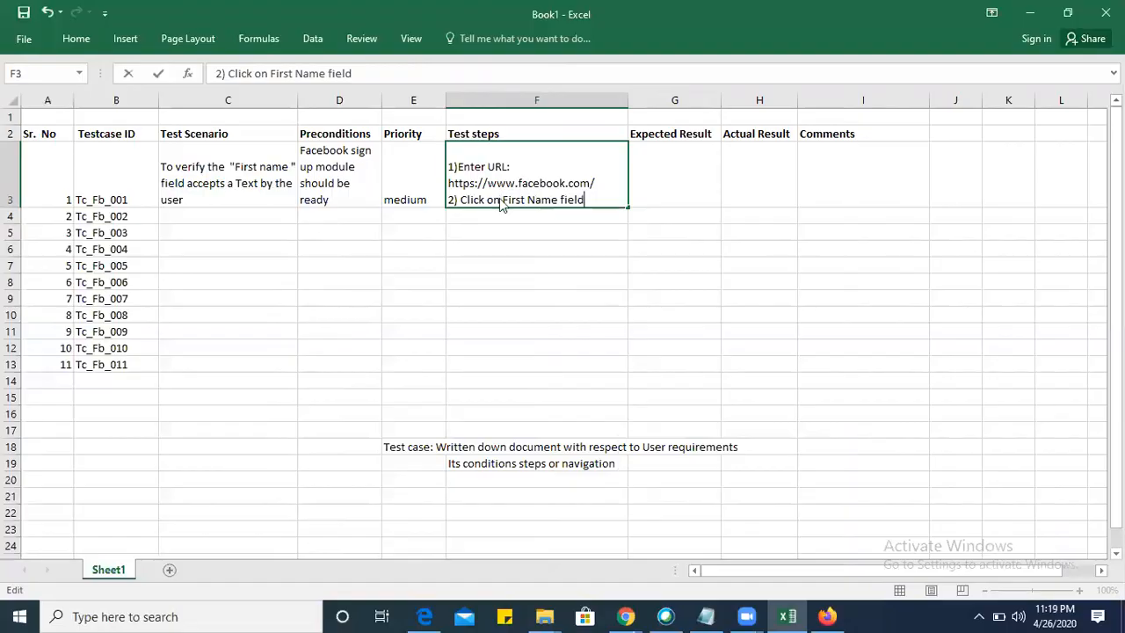
key("alt+Tab")
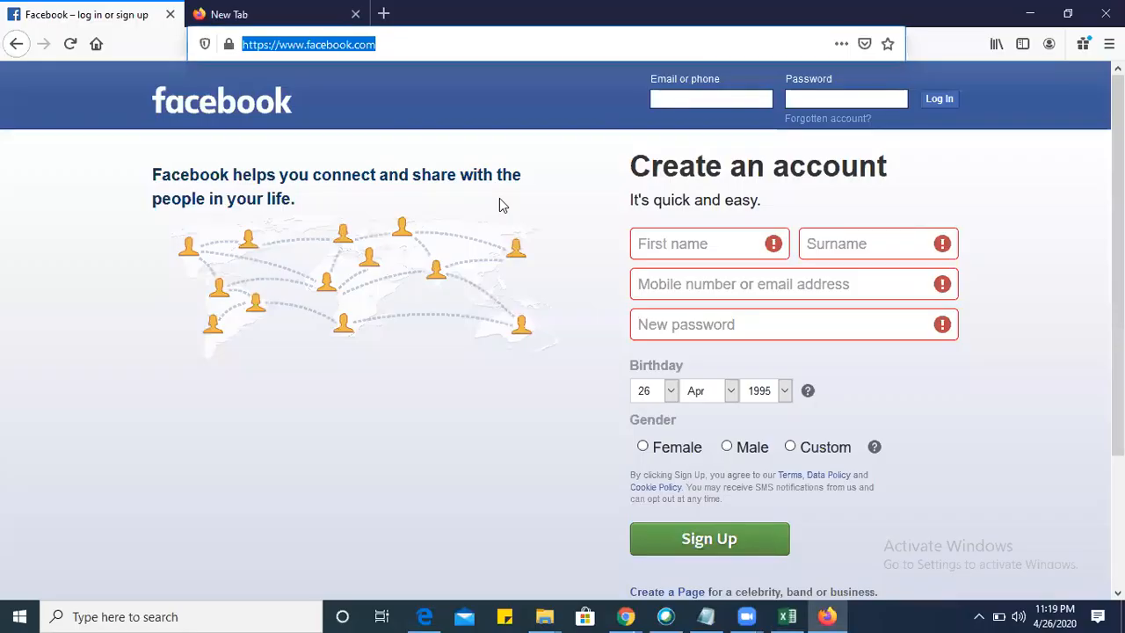
left_click(723, 243)
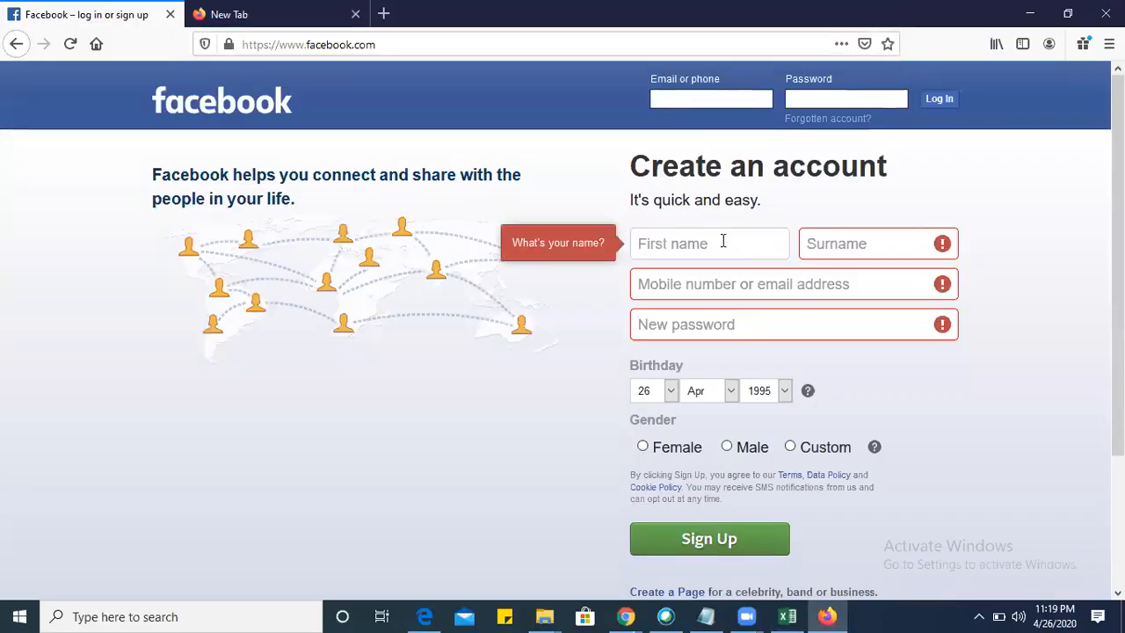
key("alt+Tab")
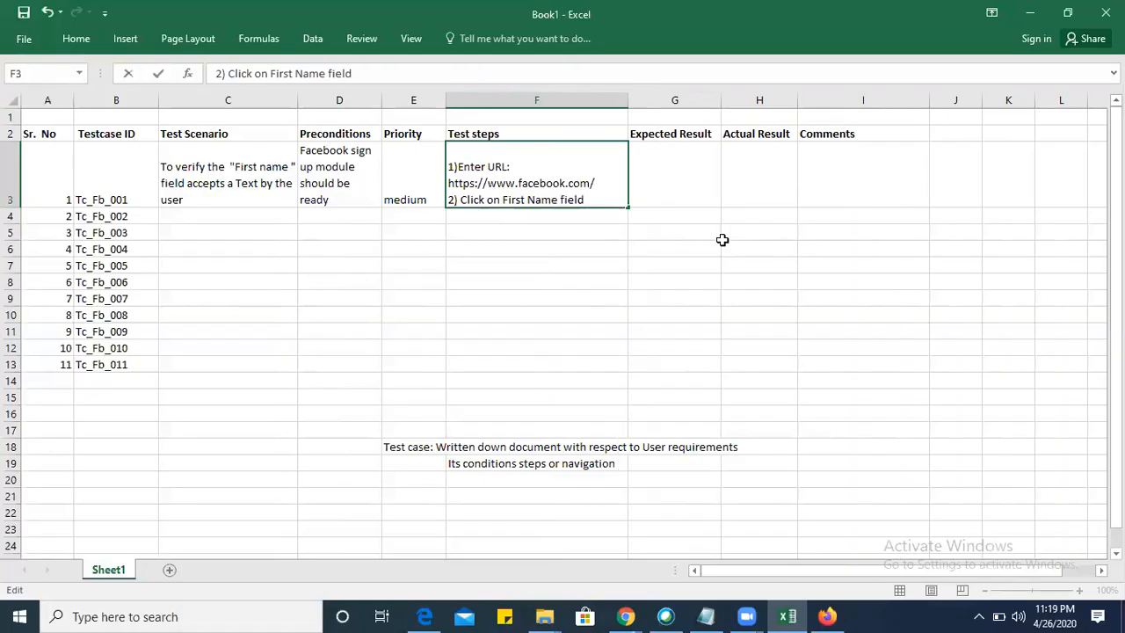
Add "3) Enter Text in to First name field" on a new line in test steps cell F3.
key("alt+Return")
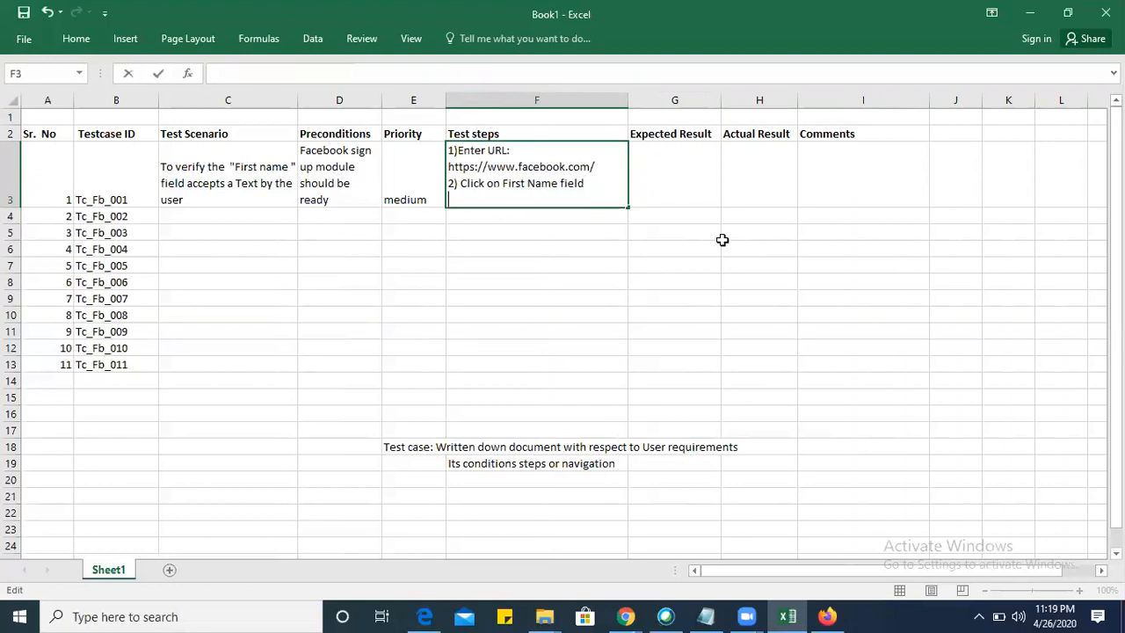
type("3) Enter F")
key("BackSpace")
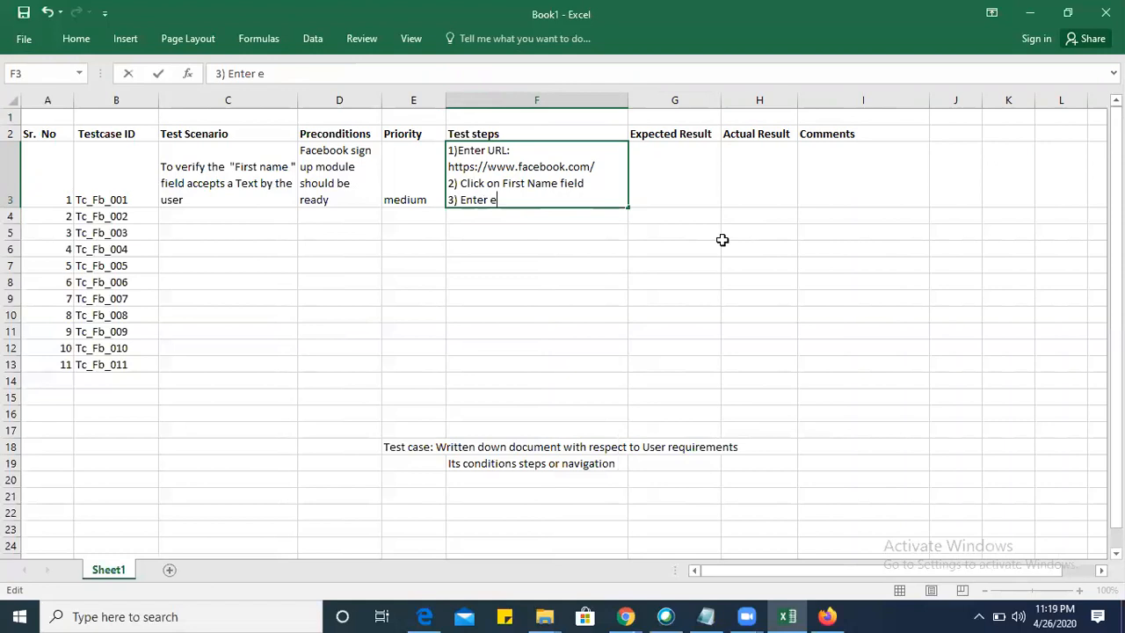
type("Text in to First na")
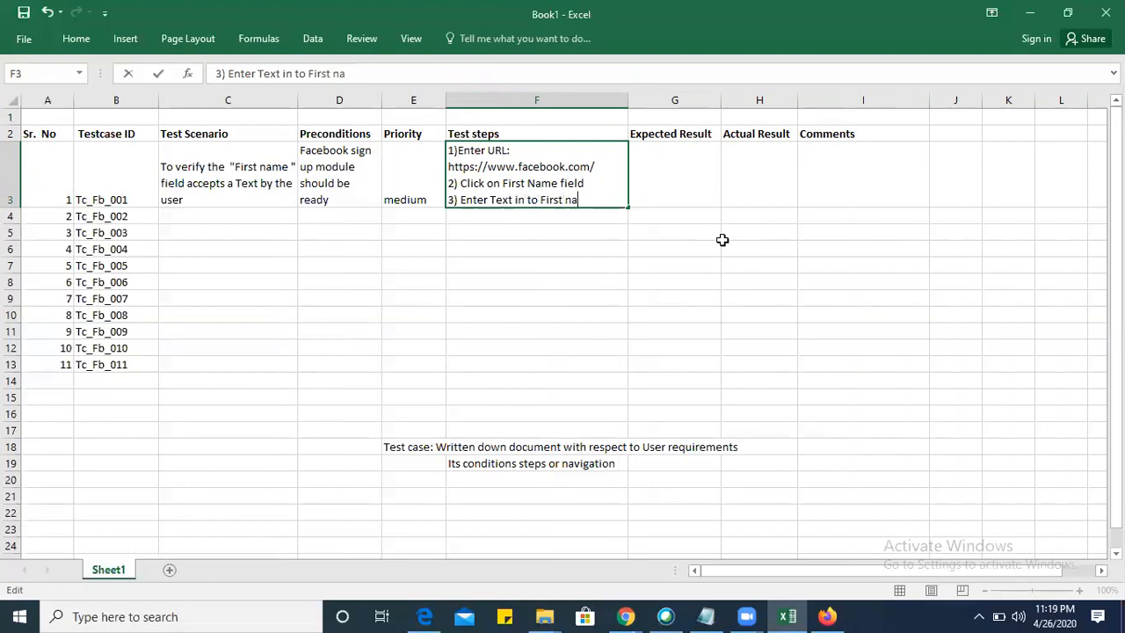
type("me field")
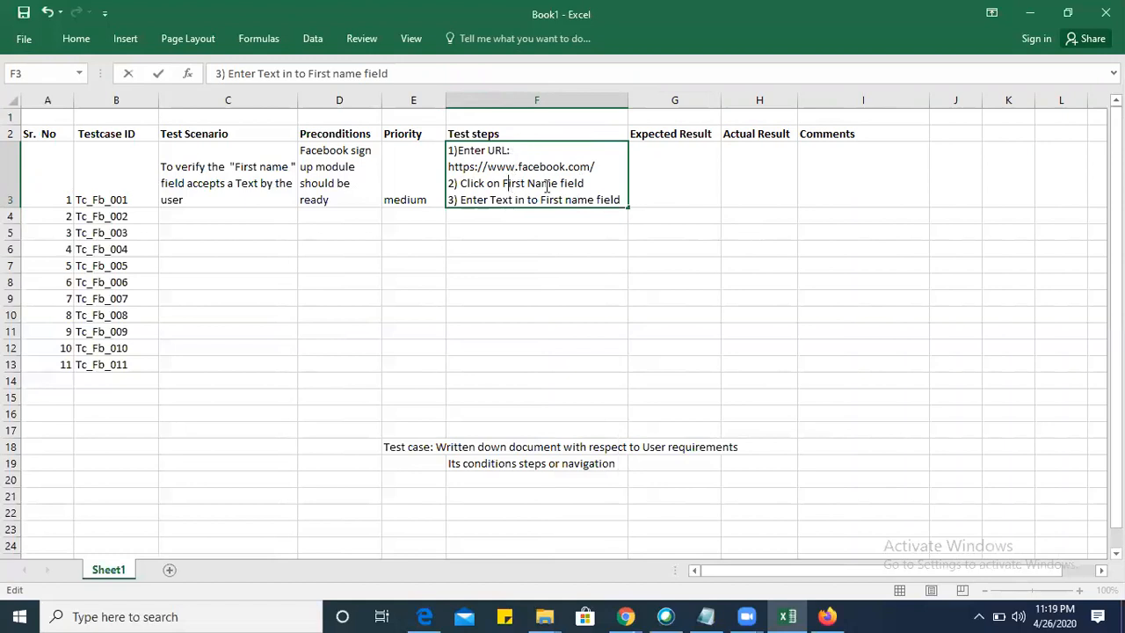
key("alt+Tab")
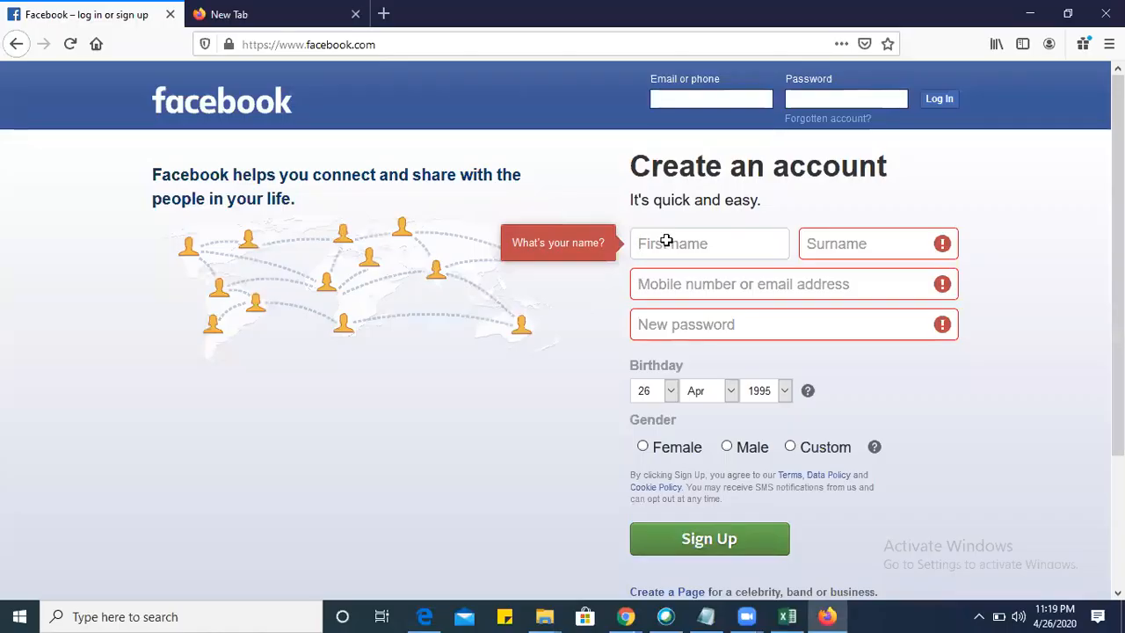
key("alt+Tab")
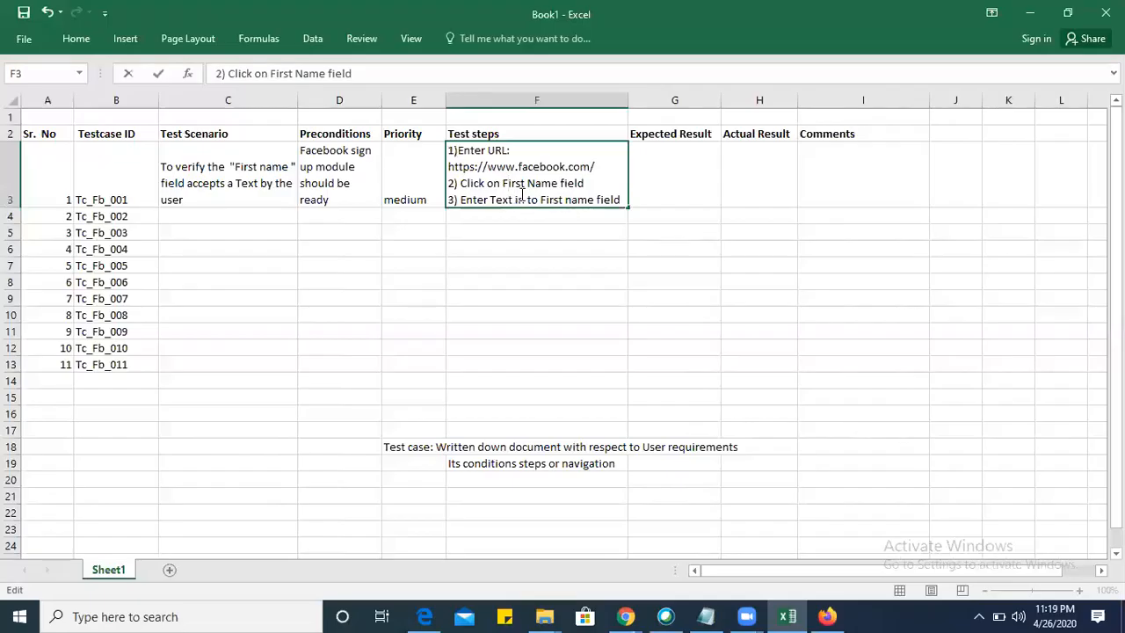
Enter "User must be able to enter Text/First name into the First name field" as the expected result in cell G3.
left_click(655, 175)
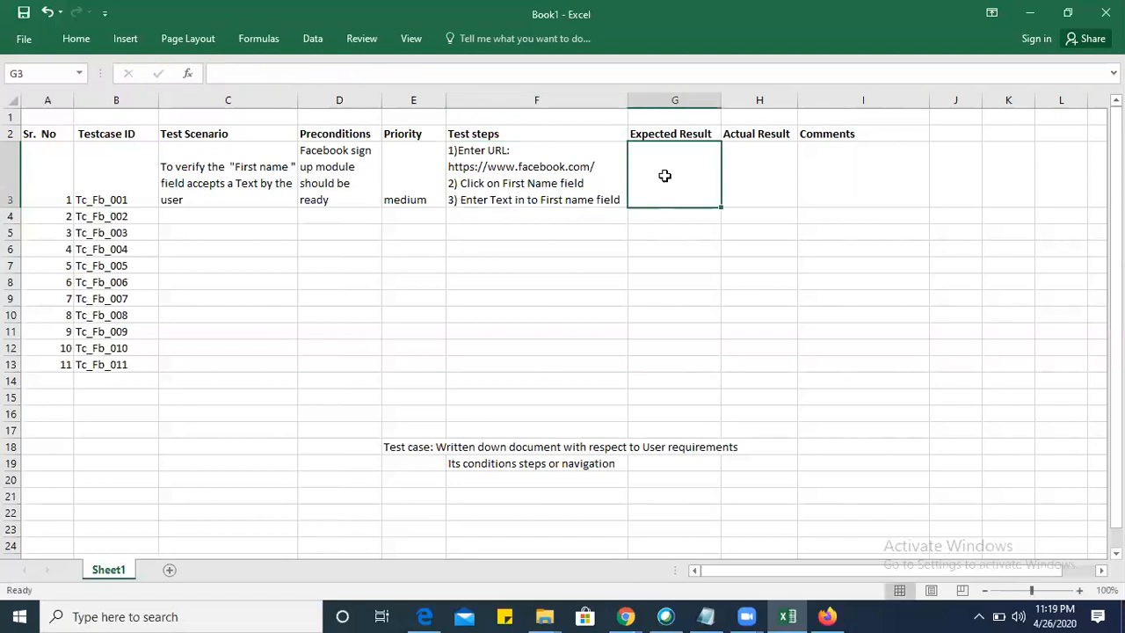
type("U")
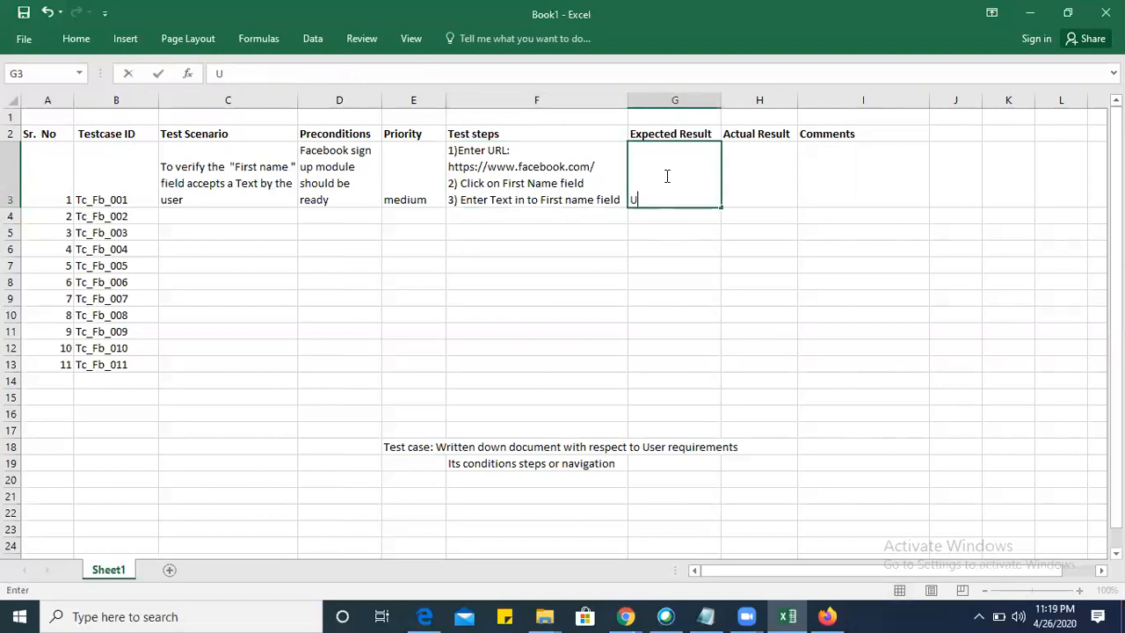
type("ser must be able to enter Text")
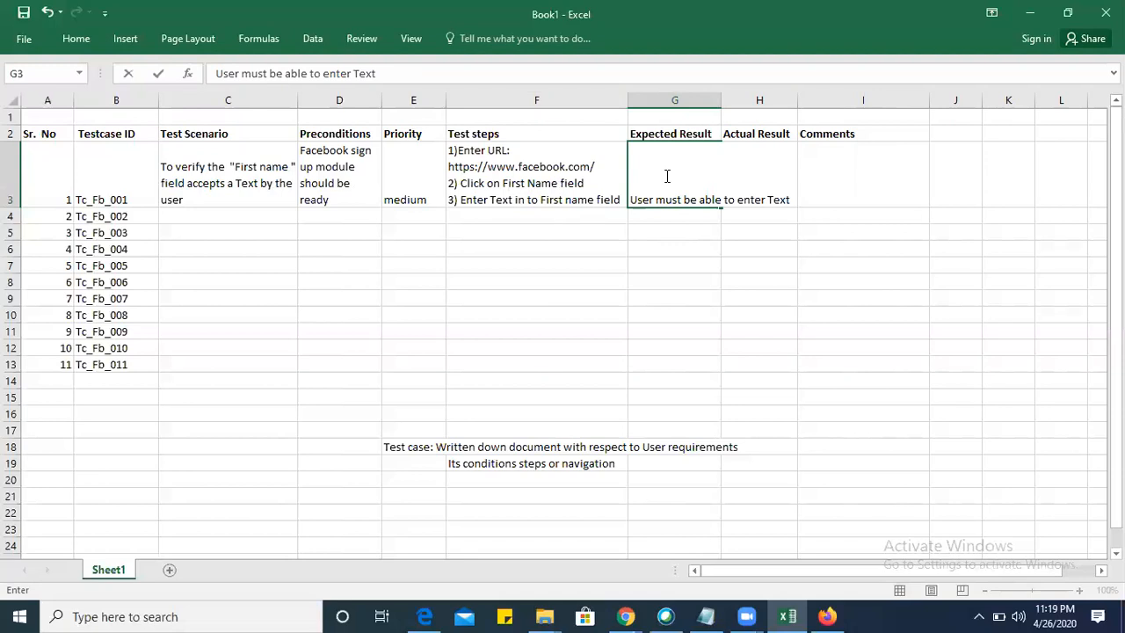
type("/First name into the")
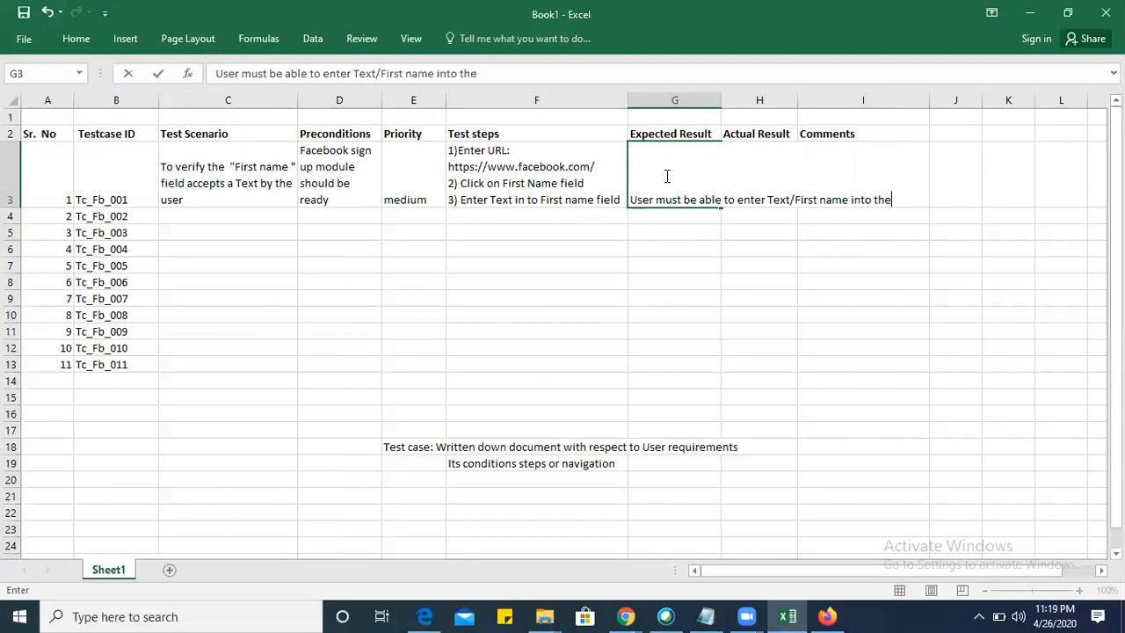
type(" Firsn")
type(" name field")
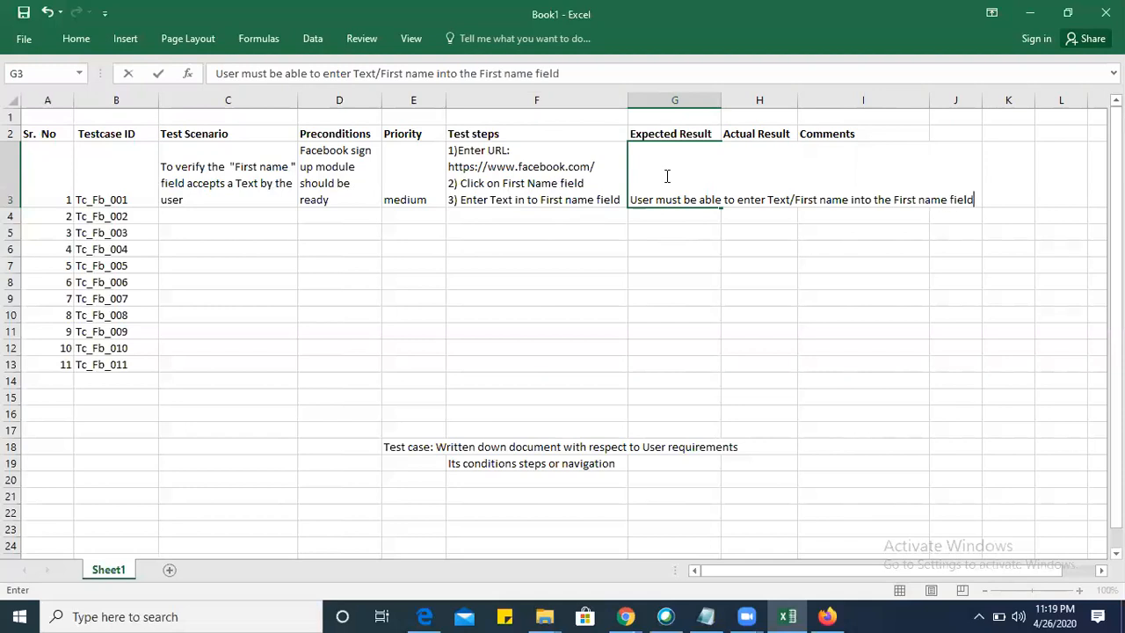
Widen the Expected Result column G and wrap the text of cell G3 within it.
left_click(703, 160)
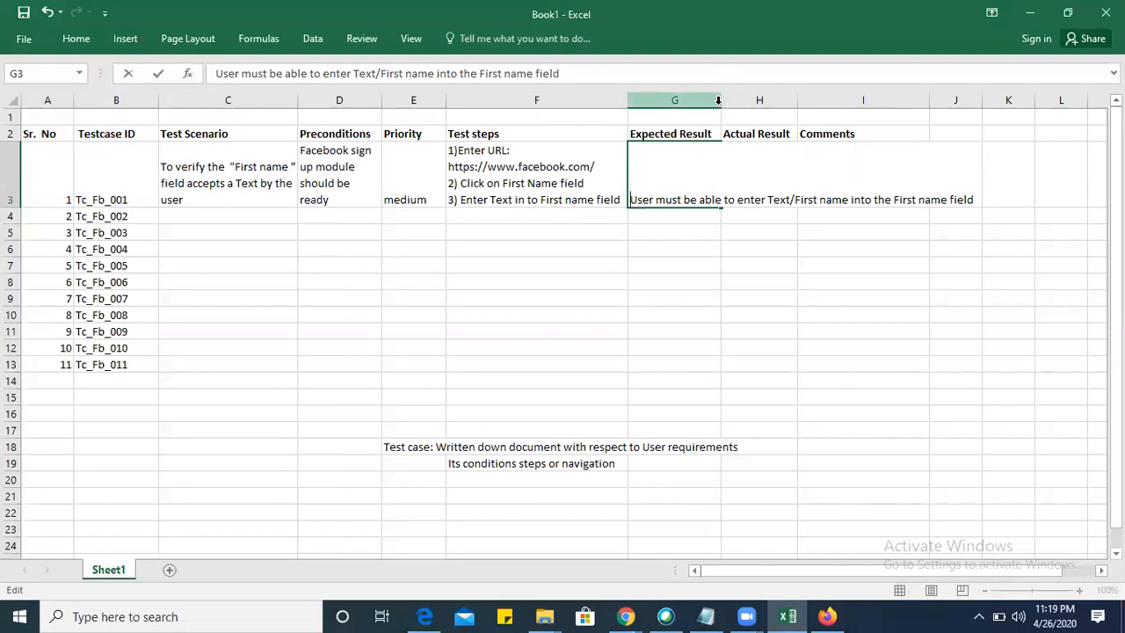
left_click(699, 98)
left_click_drag(720, 97, 807, 100)
left_click(699, 204)
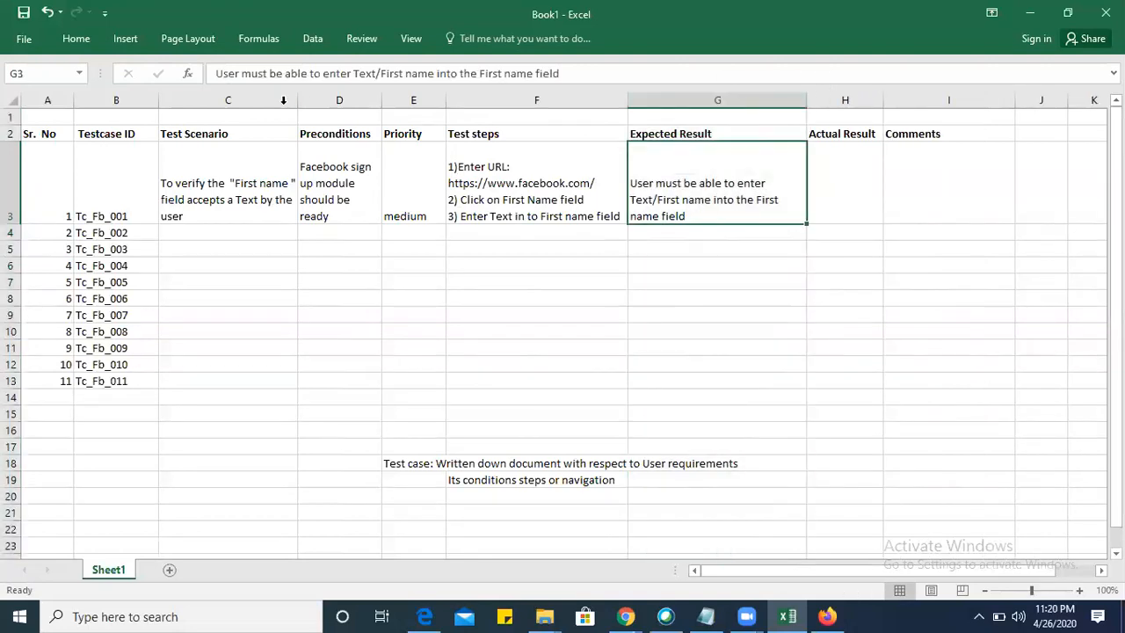
Apply All Borders to the test case table in A2:I17 and make row 4 about twice as tall.
left_click(828, 184)
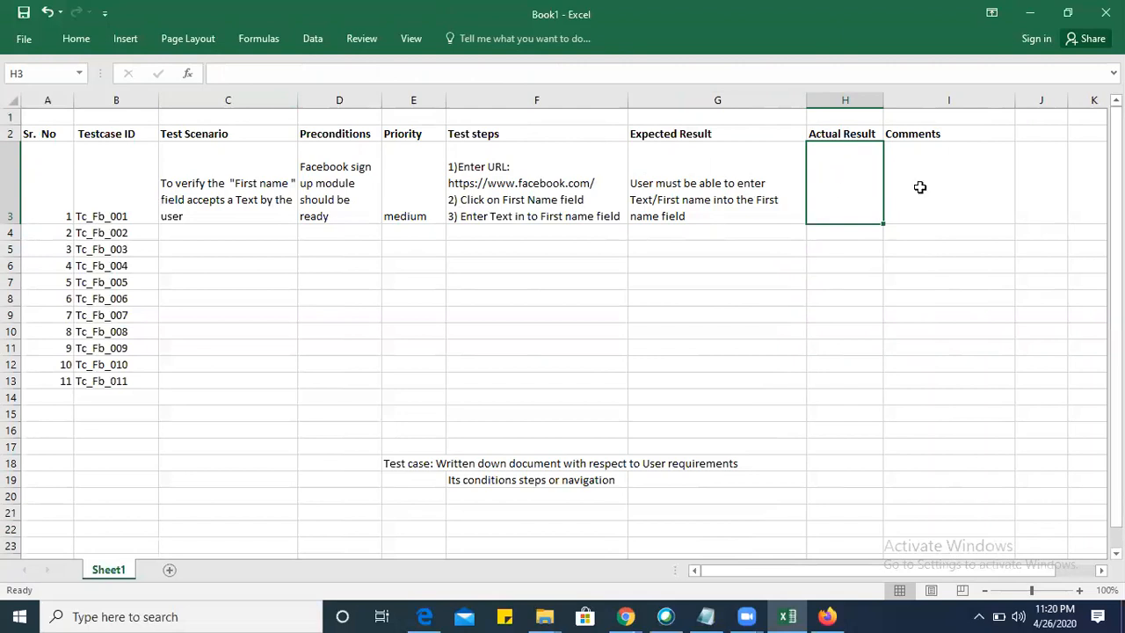
left_click(50, 168)
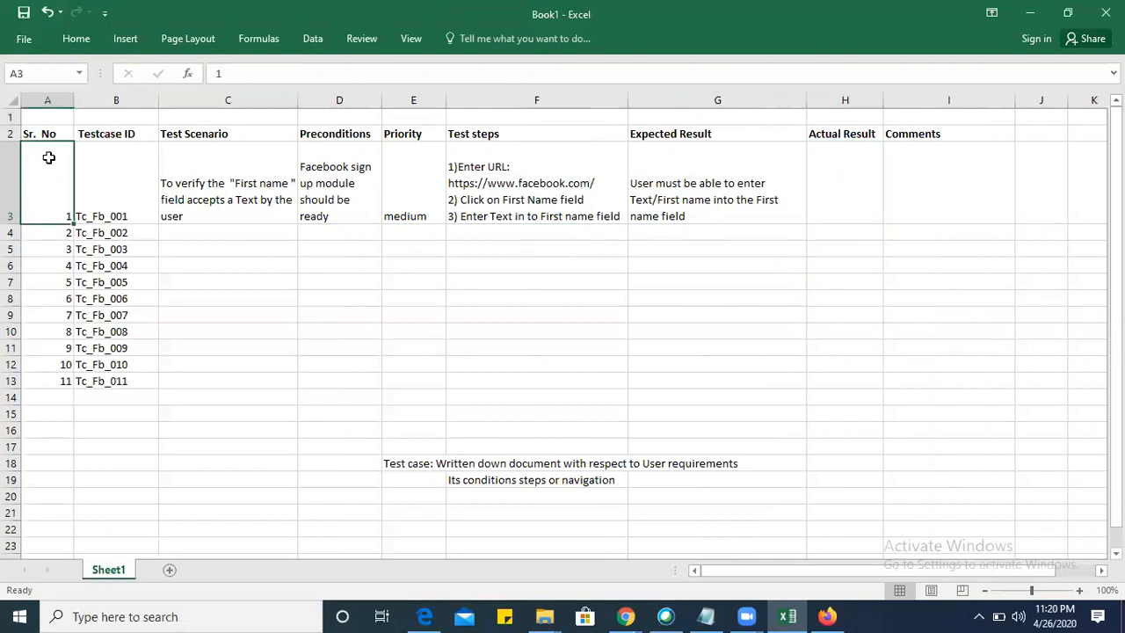
left_click_drag(47, 130, 900, 438)
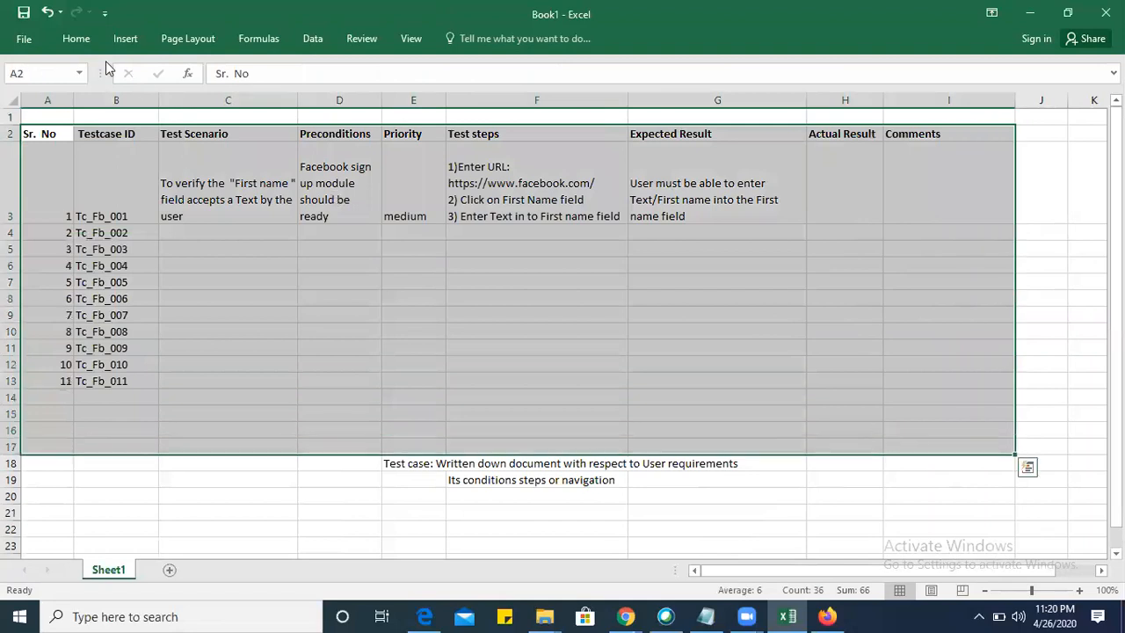
left_click(81, 39)
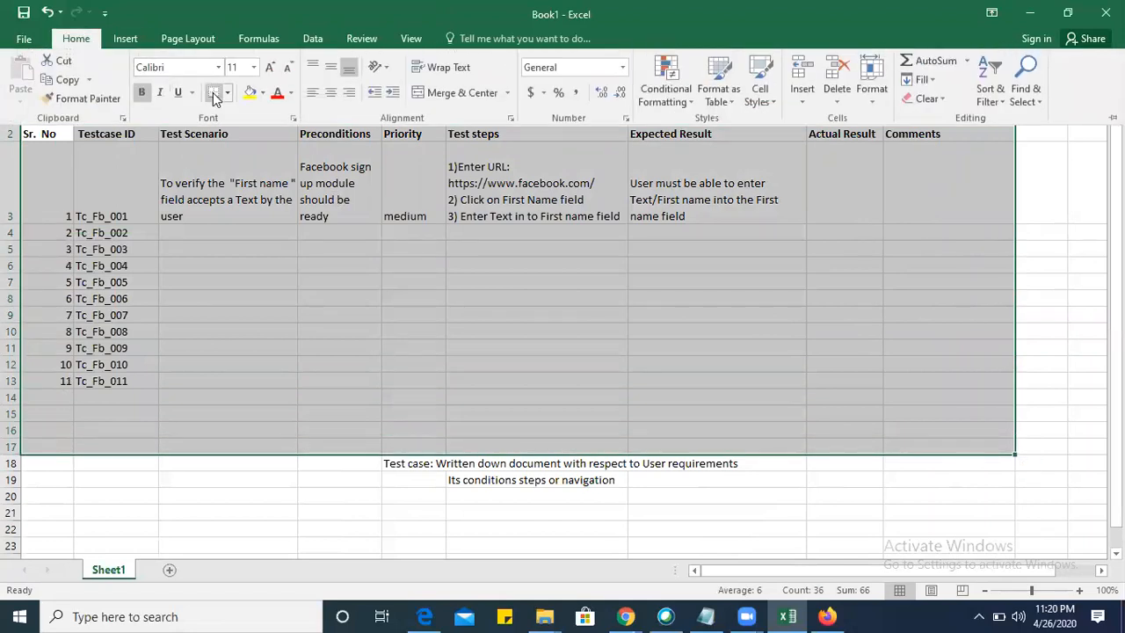
left_click(227, 93)
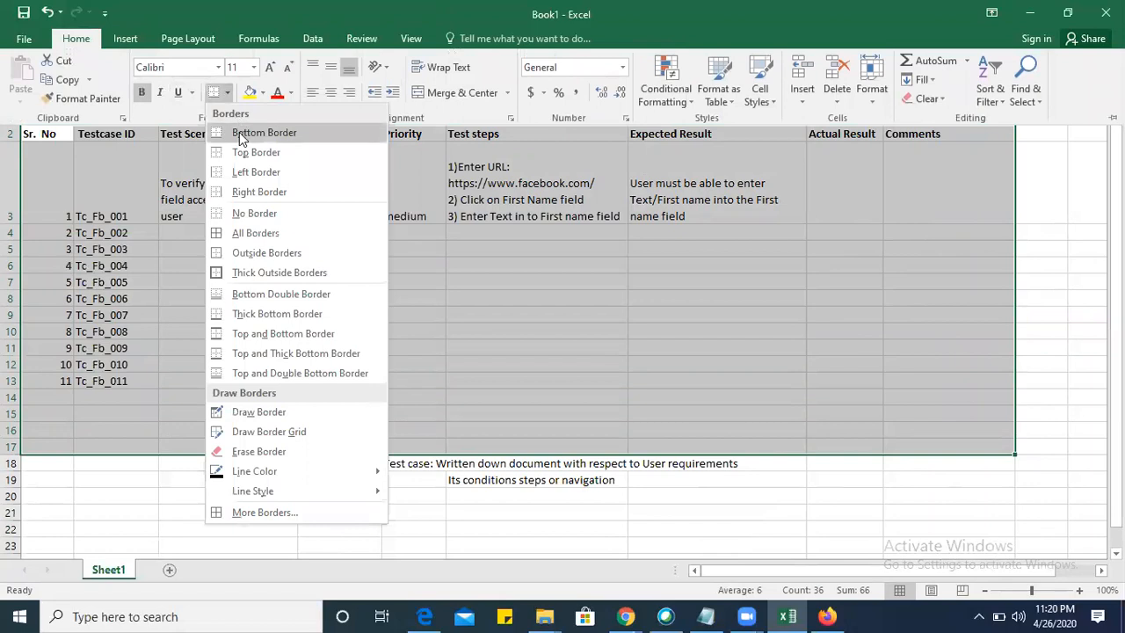
left_click(247, 233)
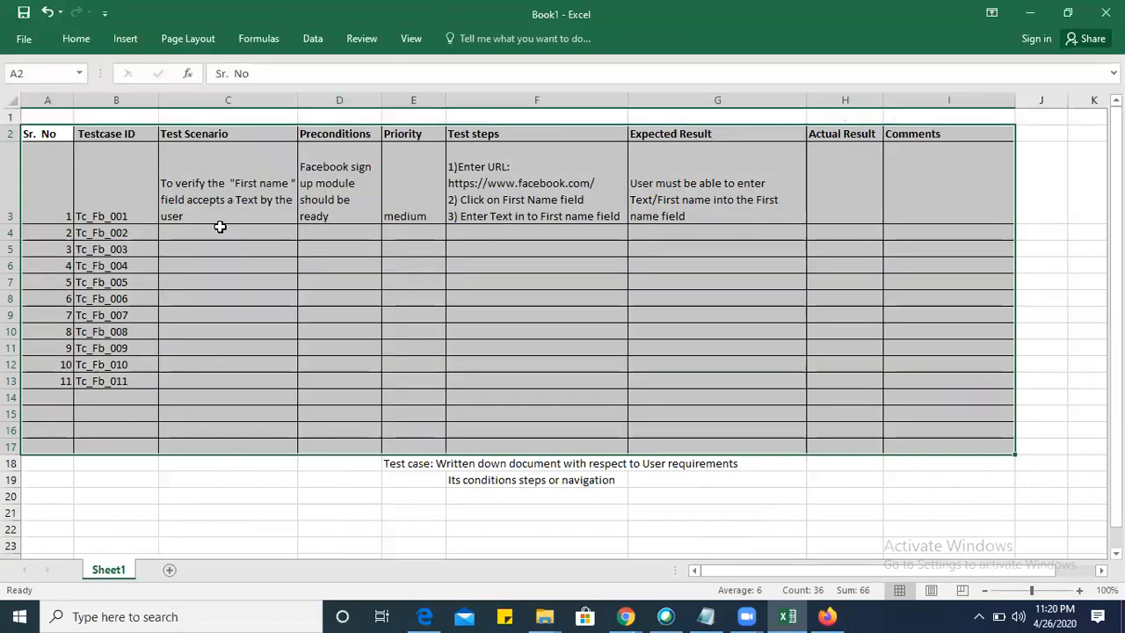
left_click(213, 229)
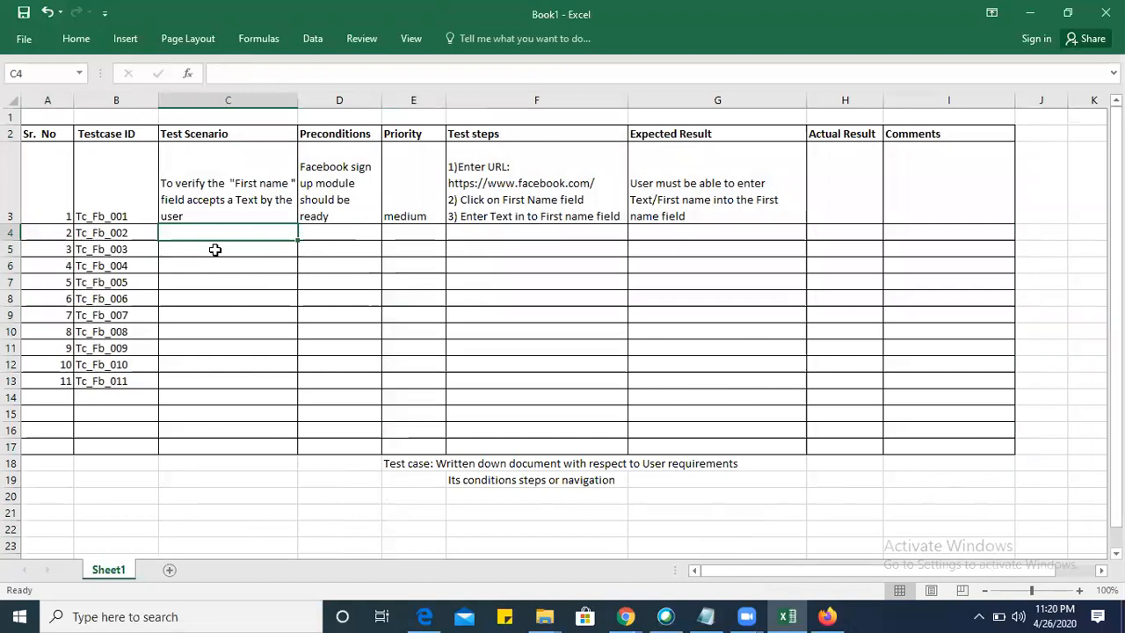
left_click_drag(13, 241, 14, 257)
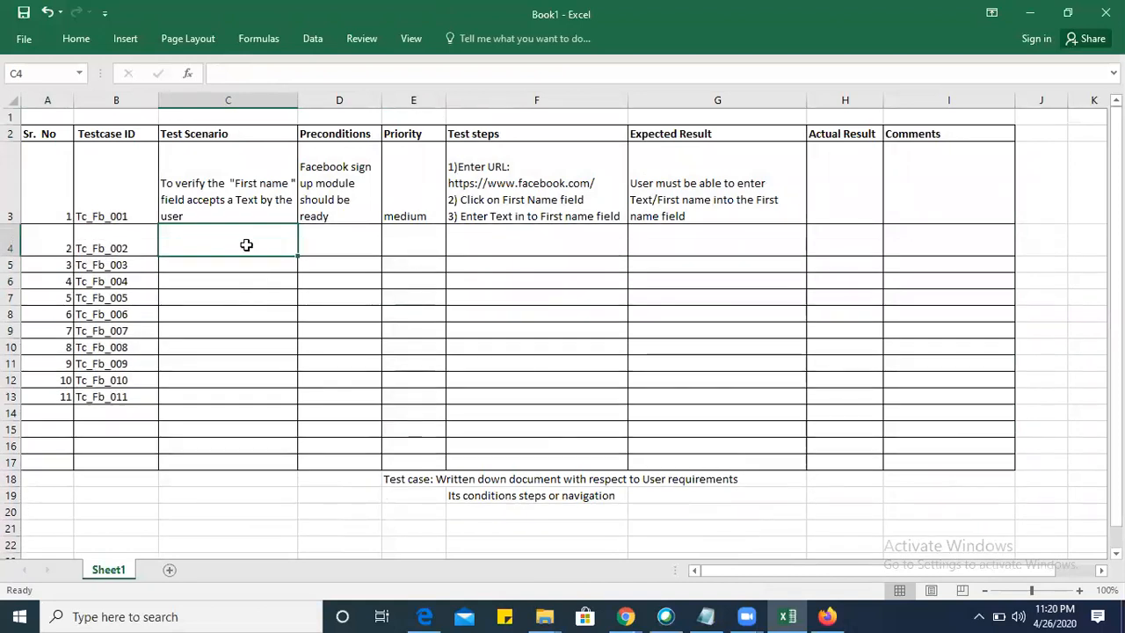
Switch to the Facebook sign-up page in Firefox, try a sample first name in the First name field, and return to the Excel sheet.
key("alt+Tab")
left_click(853, 239)
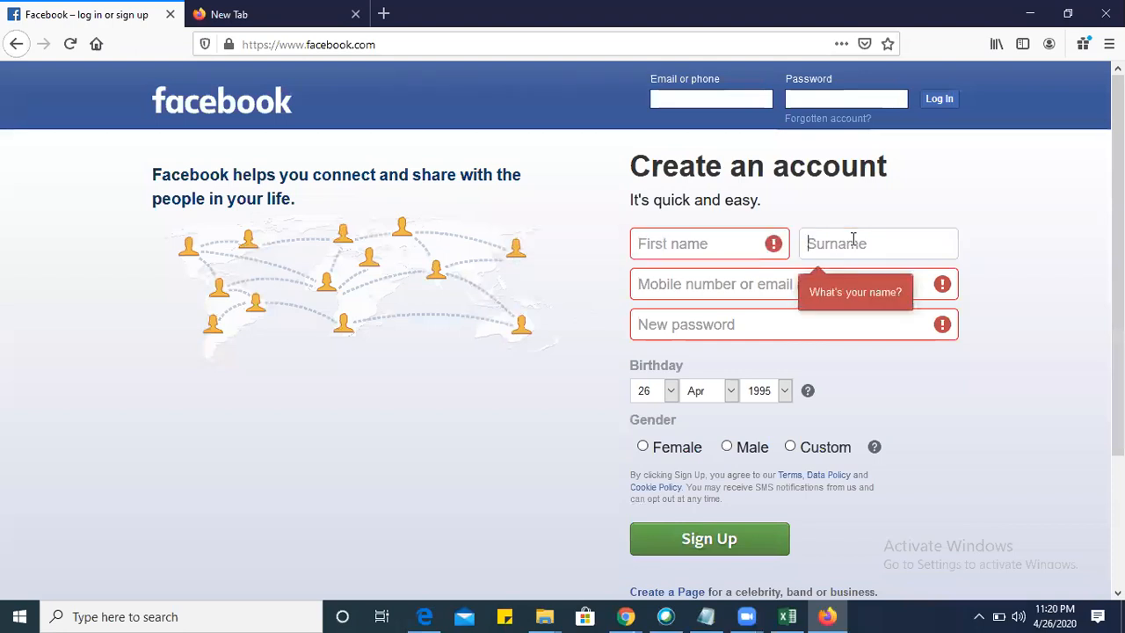
left_click(708, 243)
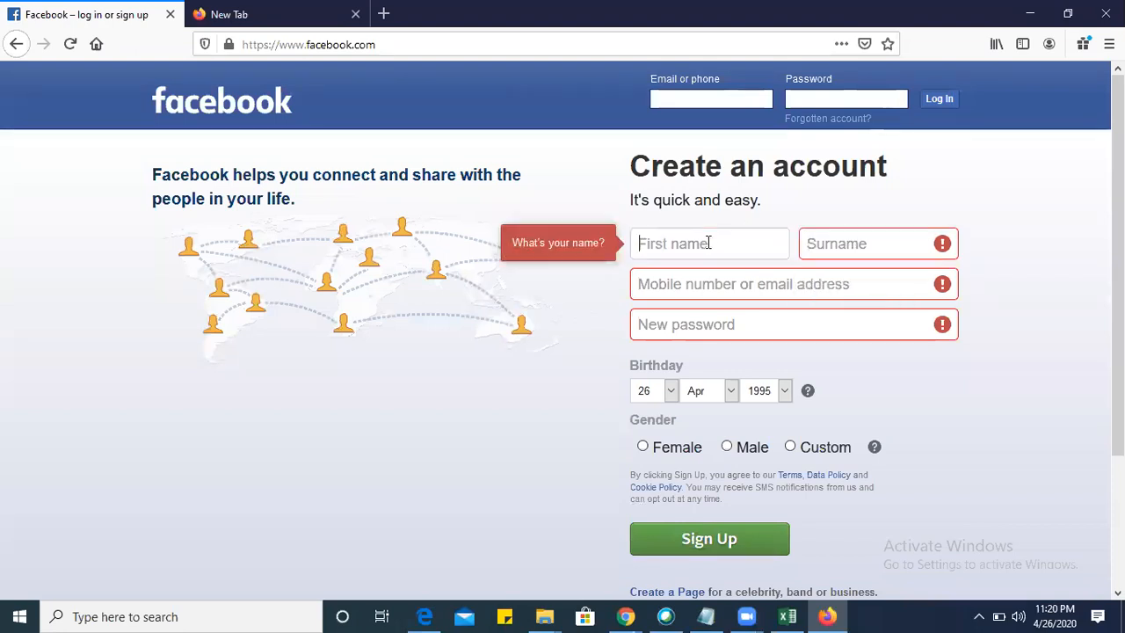
key("alt+Tab")
key("alt+Tab")
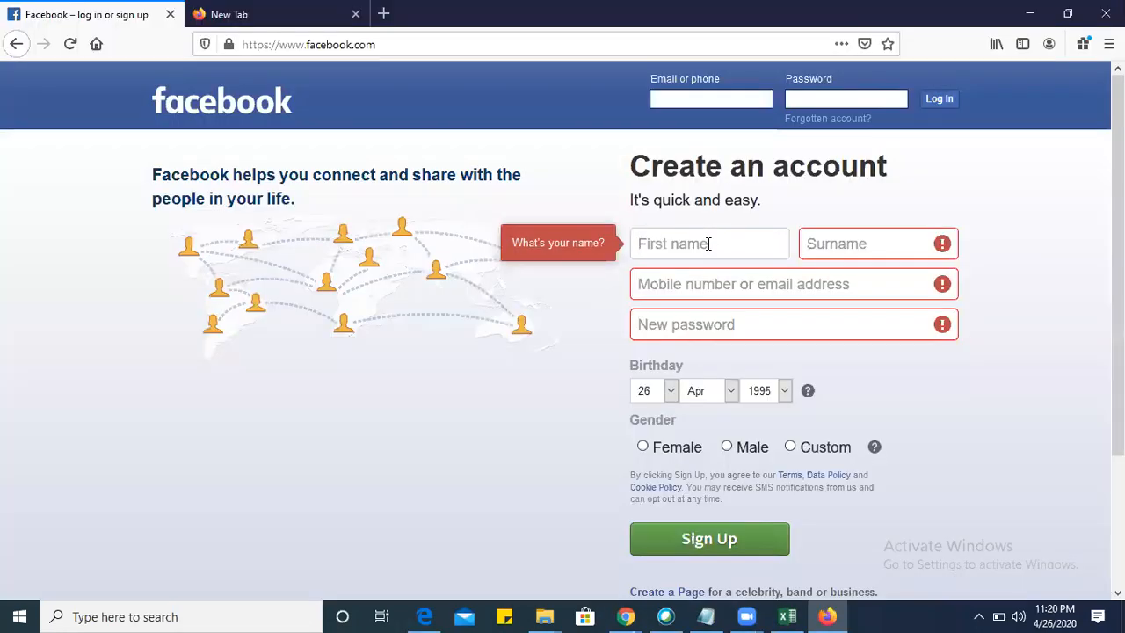
type("Vishal")
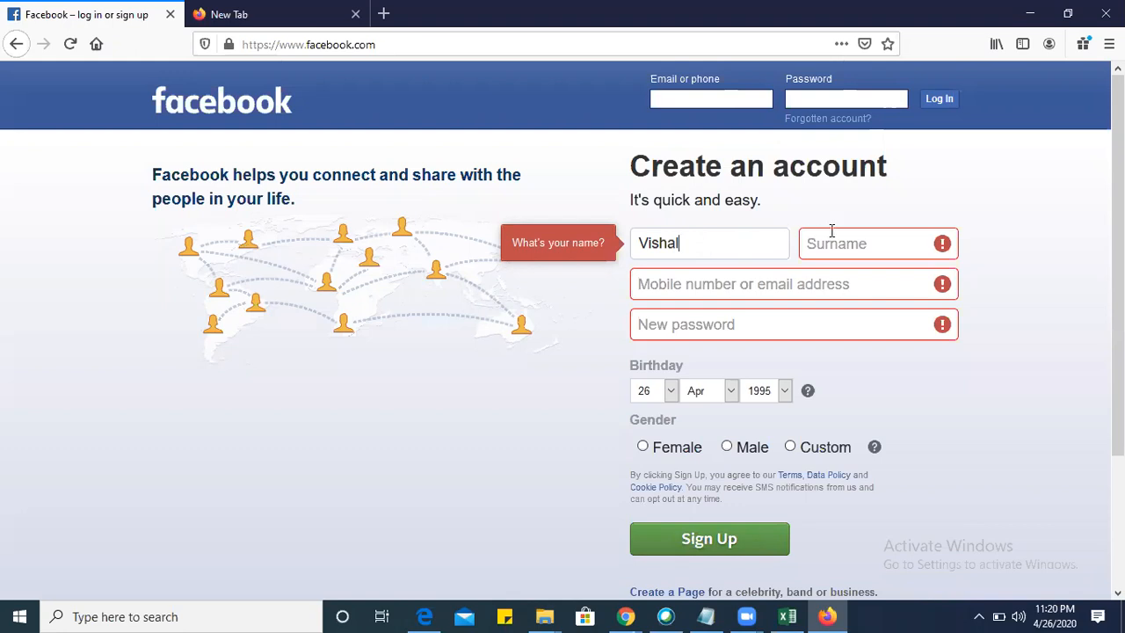
key("alt+Tab")
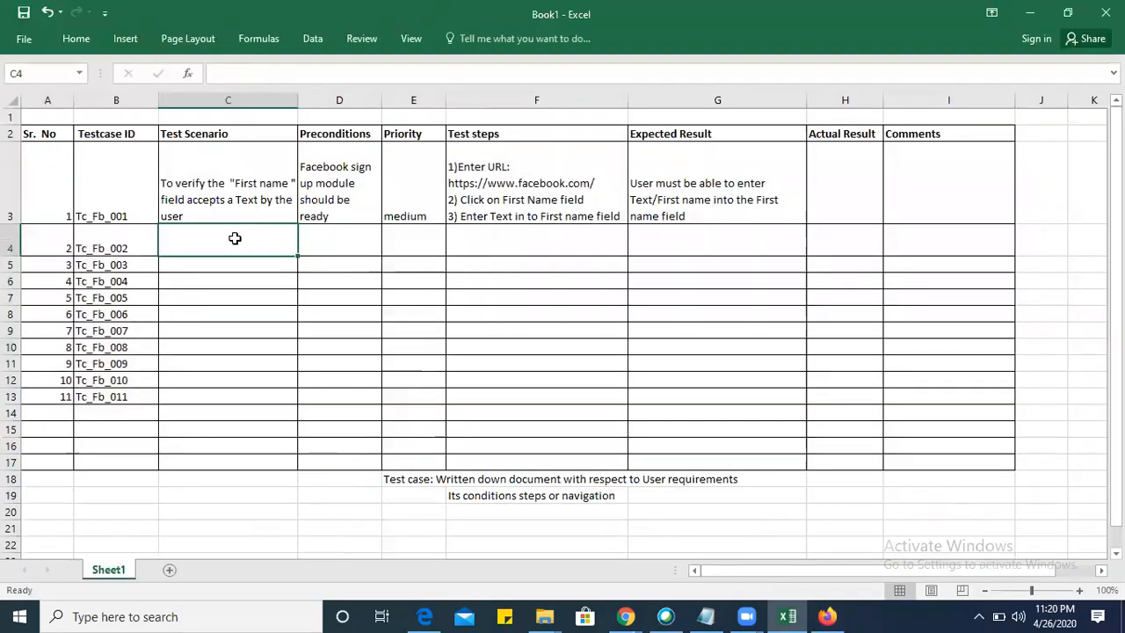
key("alt+Tab")
key("alt+Tab")
Enter "To verify the Surname field accepts a text by the user" as the test scenario in cell C4.
type("Tov erify")
key("BackSpace")
key("BackSpace")
key("BackSpace")
key("BackSpace")
key("BackSpace")
key("BackSpace")
key("BackSpace")
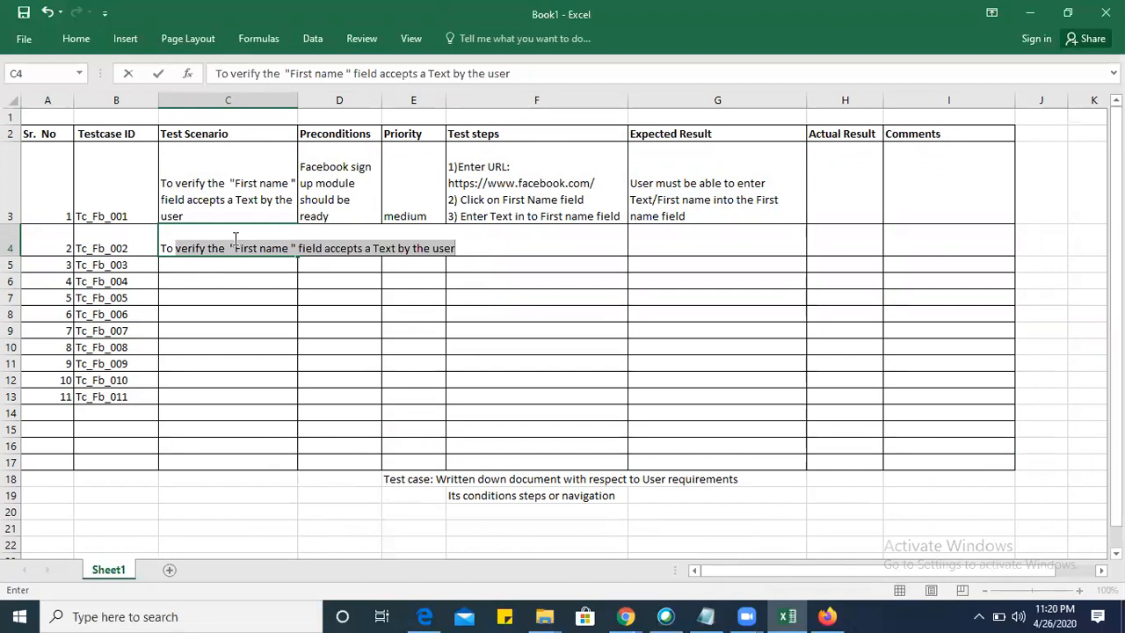
type("verfiy")
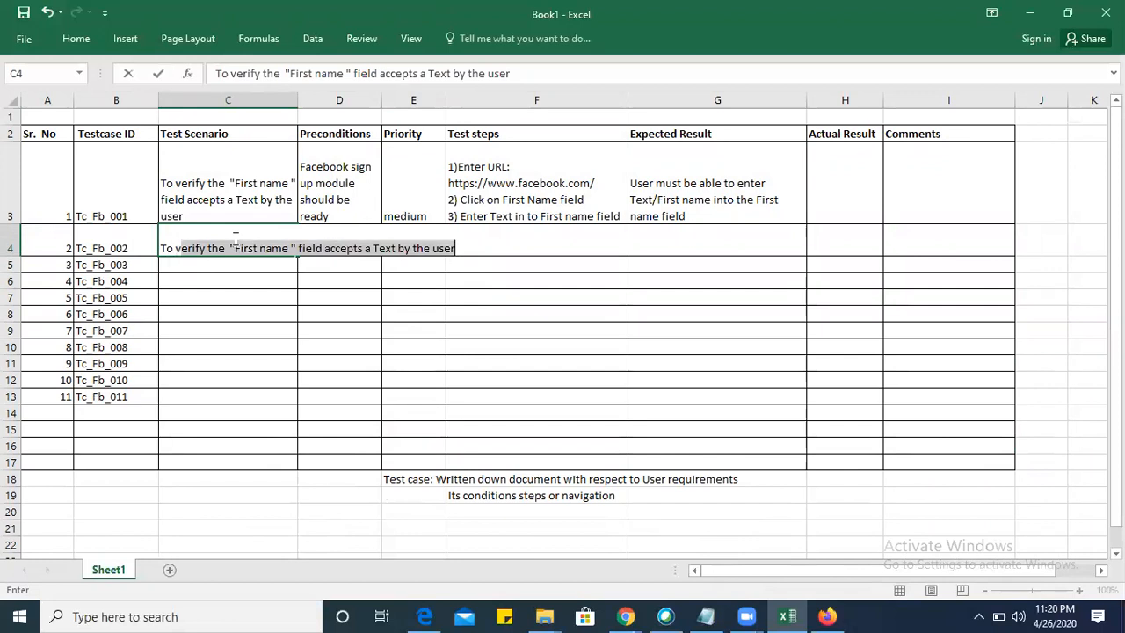
key("BackSpace")
key("BackSpace")
key("BackSpace")
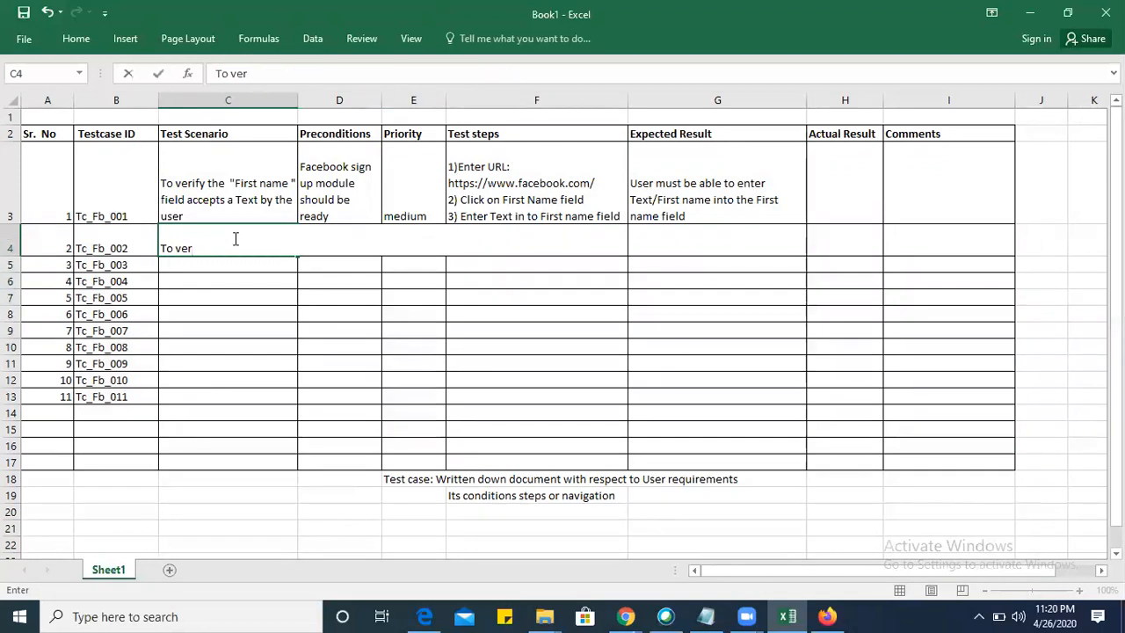
type("ify the Surname field accepts a")
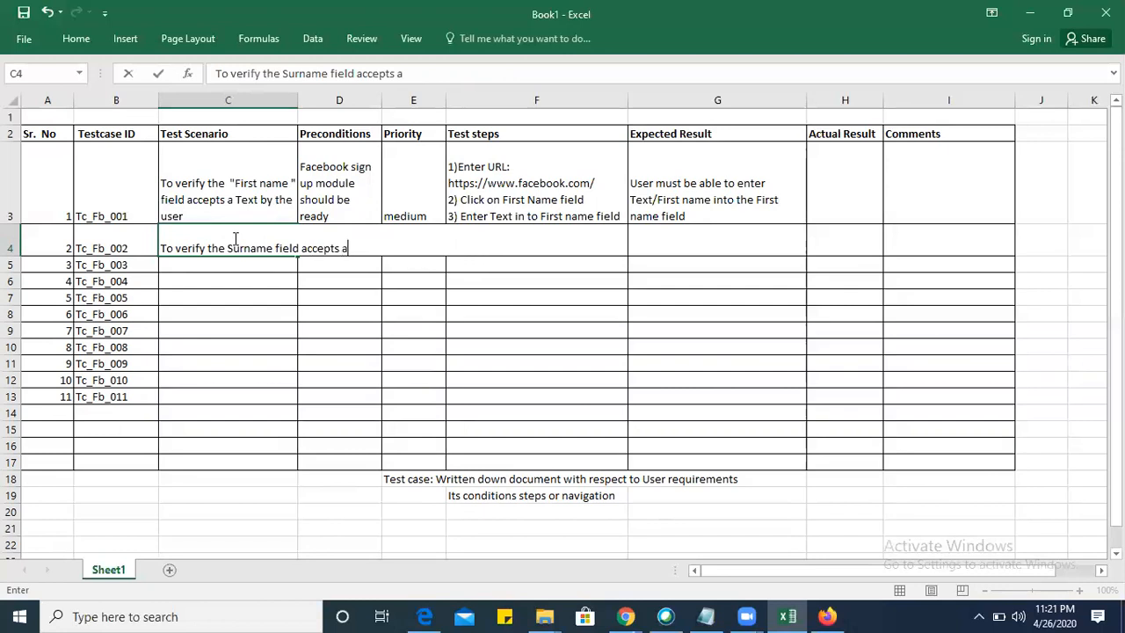
type(" text by the user")
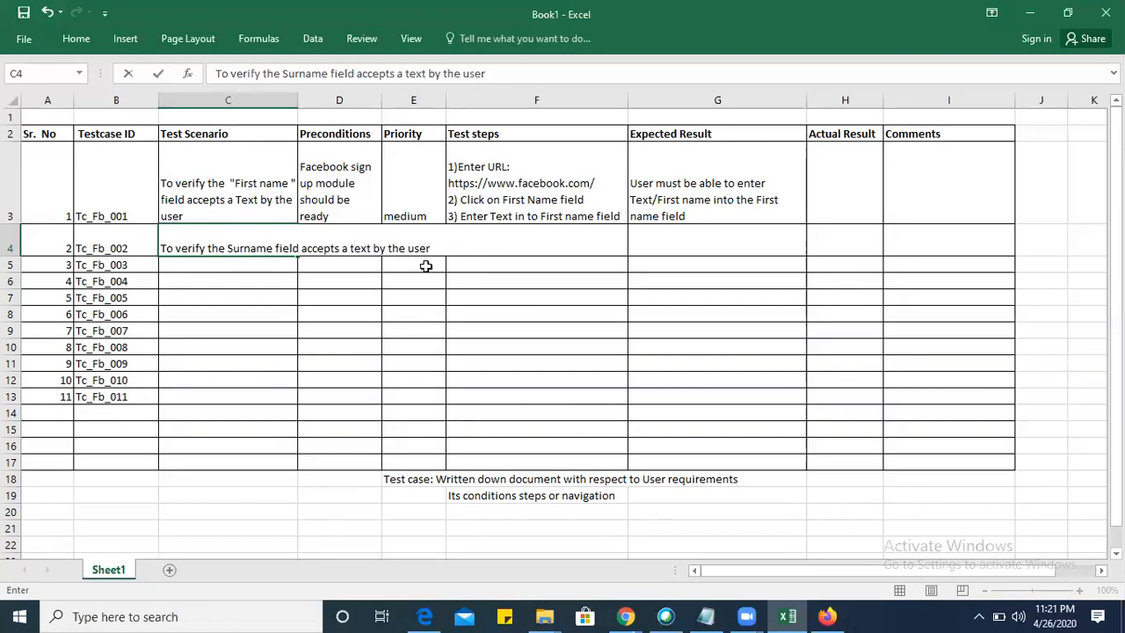
left_click(475, 268)
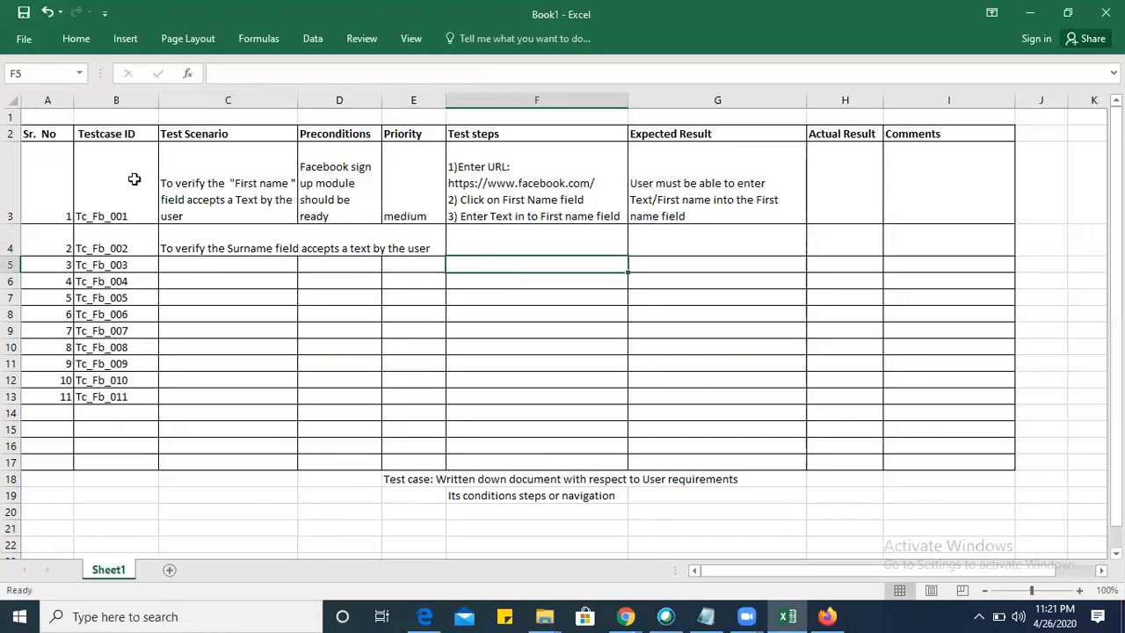
Copy the formatting of the first test case row, A3:I3, onto A4:I13 with Format Painter.
left_click_drag(38, 183, 930, 184)
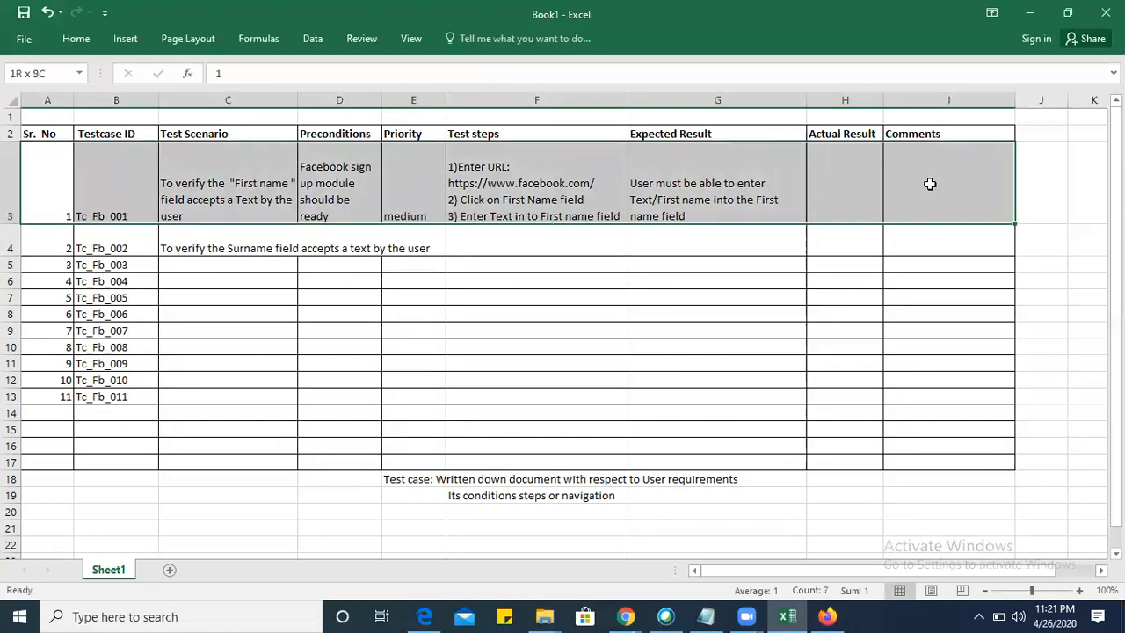
left_click(86, 39)
left_click(86, 104)
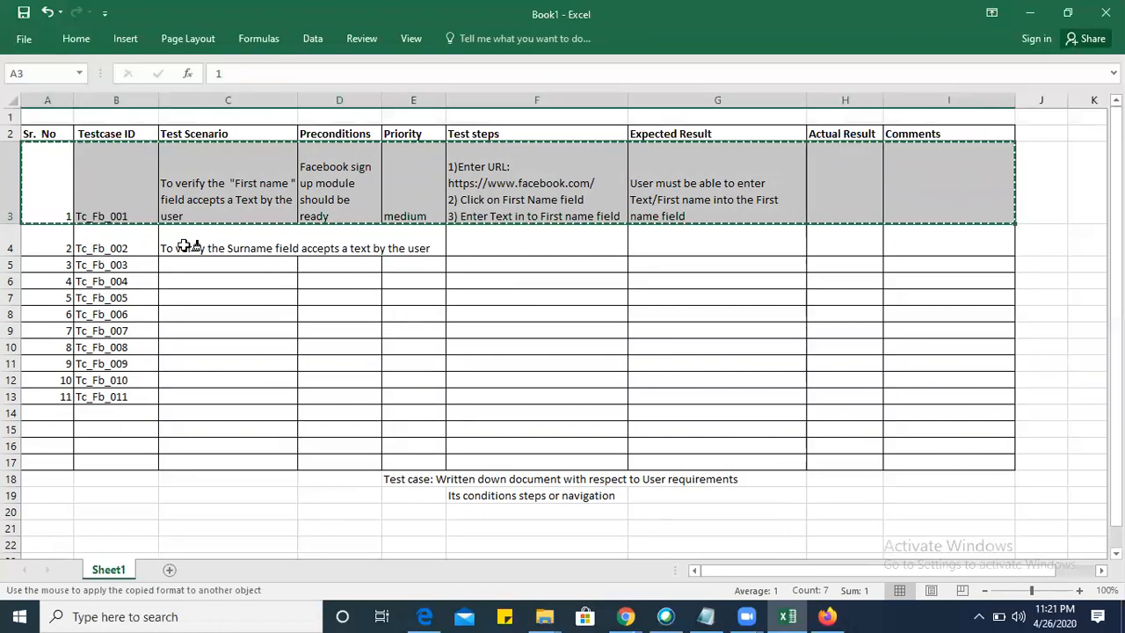
mouse_move(53, 249)
left_mouse_down()
mouse_move(485, 278)
mouse_move(1017, 396)
mouse_move(1001, 396)
left_mouse_up()
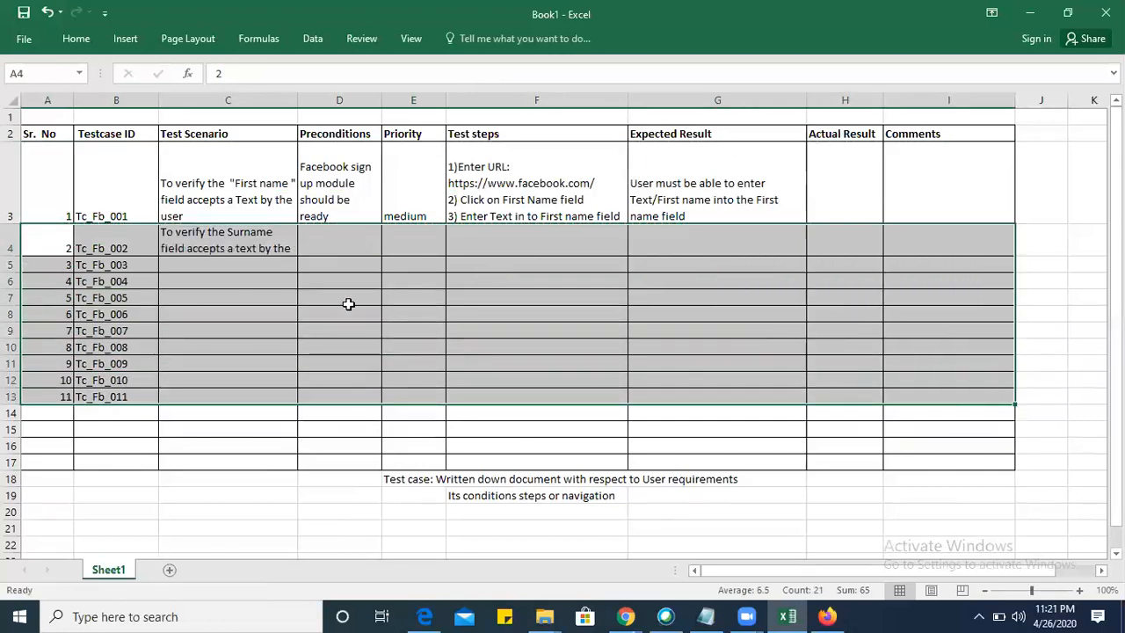
Copy the precondition from D3 into D4 and make row 4 about twice as tall to fit the wrapped text.
left_click(317, 238)
left_click(323, 205)
key("ctrl+c")
left_click(341, 247)
key("ctrl+v")
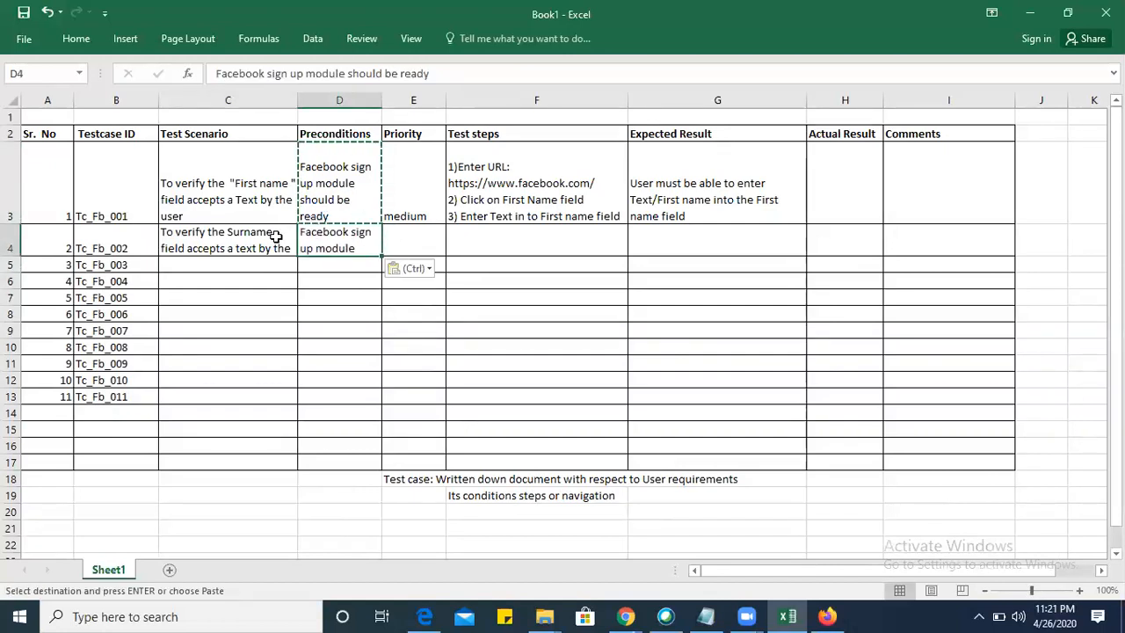
left_click_drag(14, 257, 14, 285)
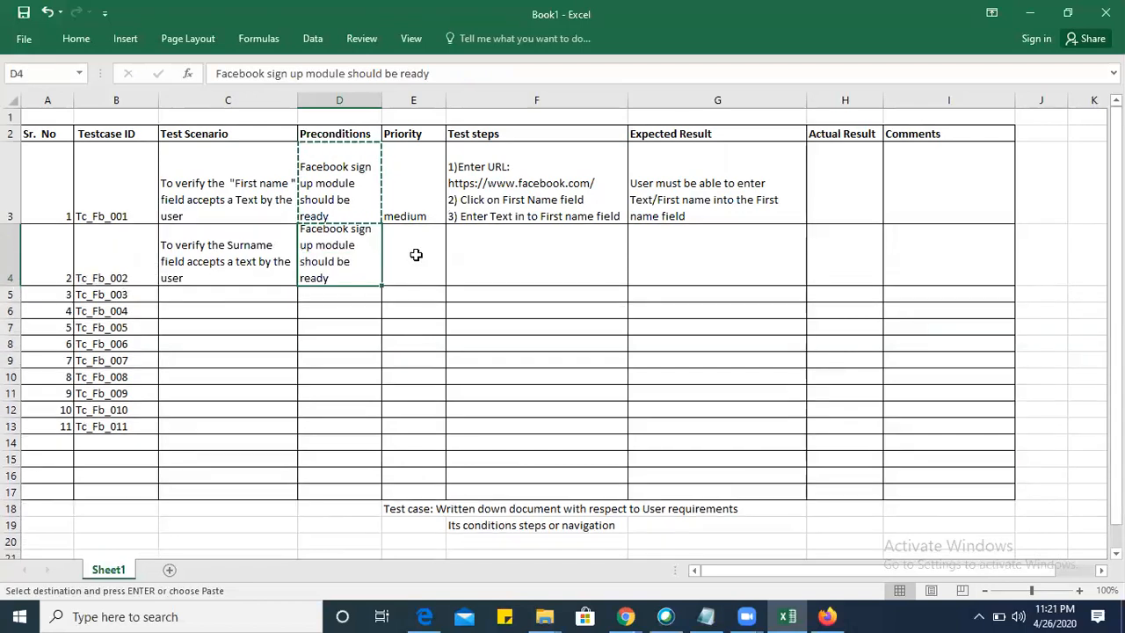
Try to copy the priority from cell E3 into E4.
left_click(404, 201)
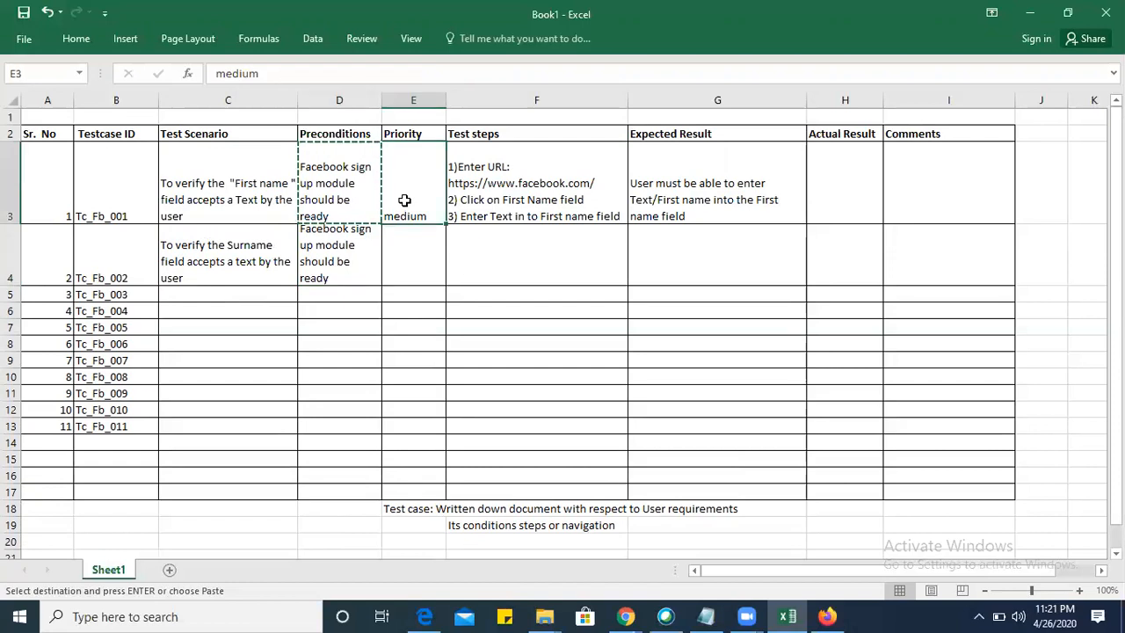
left_click(410, 258)
key("ctrl+c")
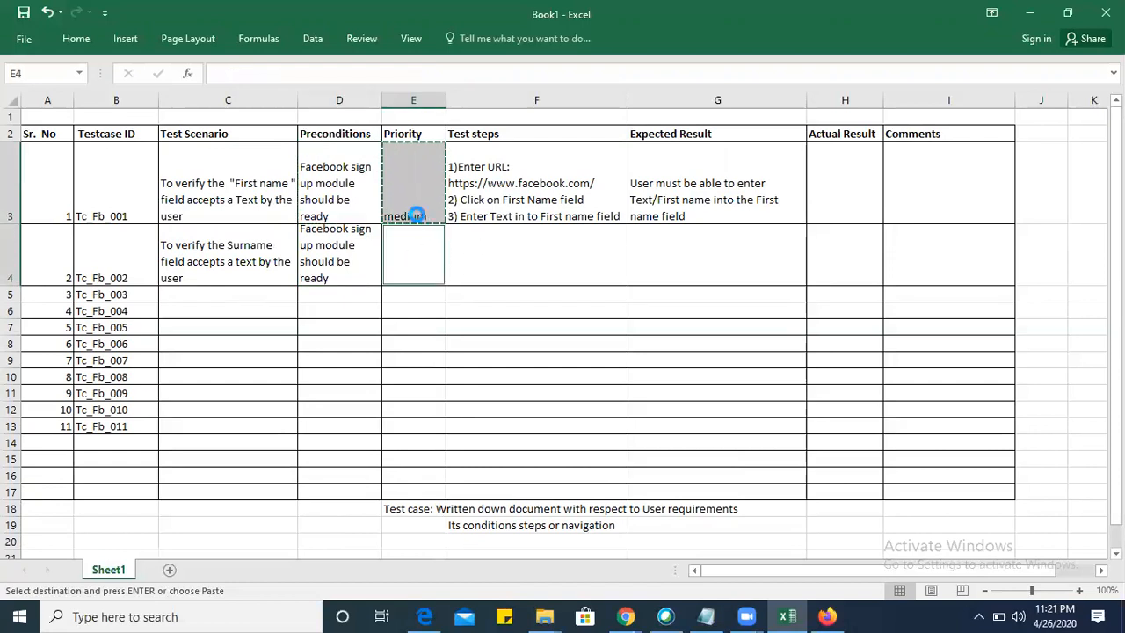
left_click(416, 242)
key("ctrl+v")
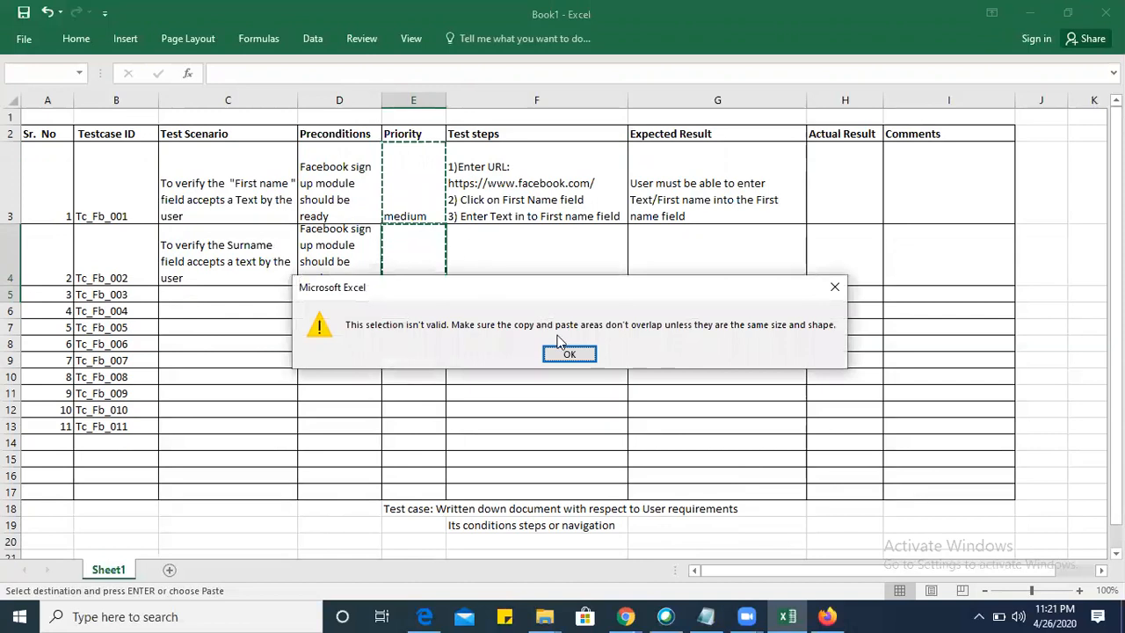
left_click(568, 353)
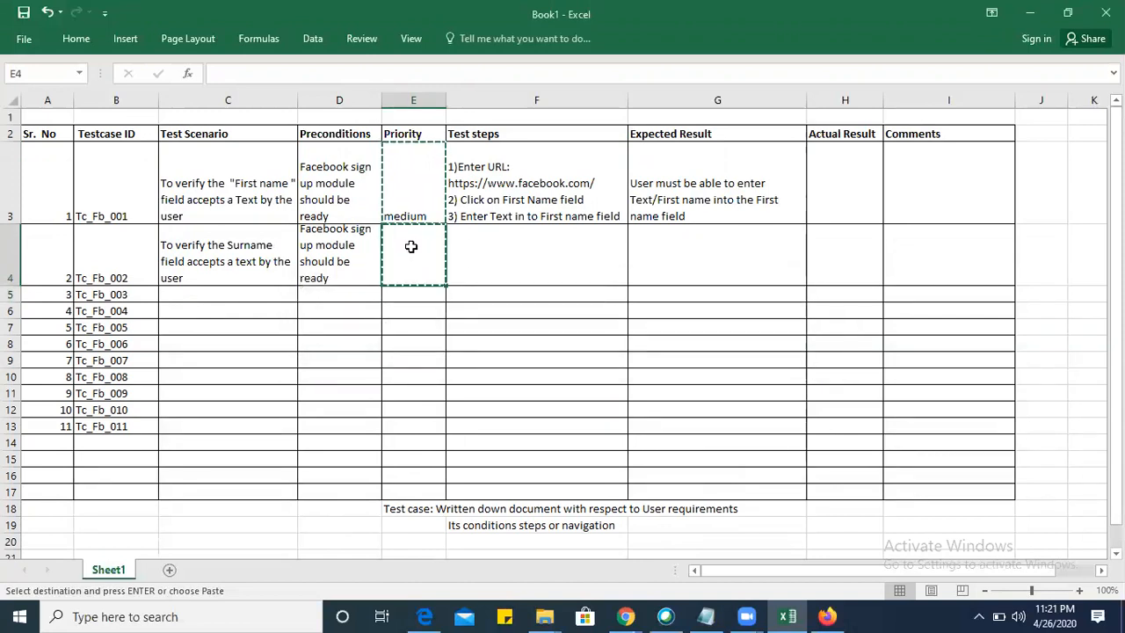
Enter "Medium" as the priority of test case Tc_Fb_002 in cell E4.
type("ME")
key("BackSpace")
type("edium")
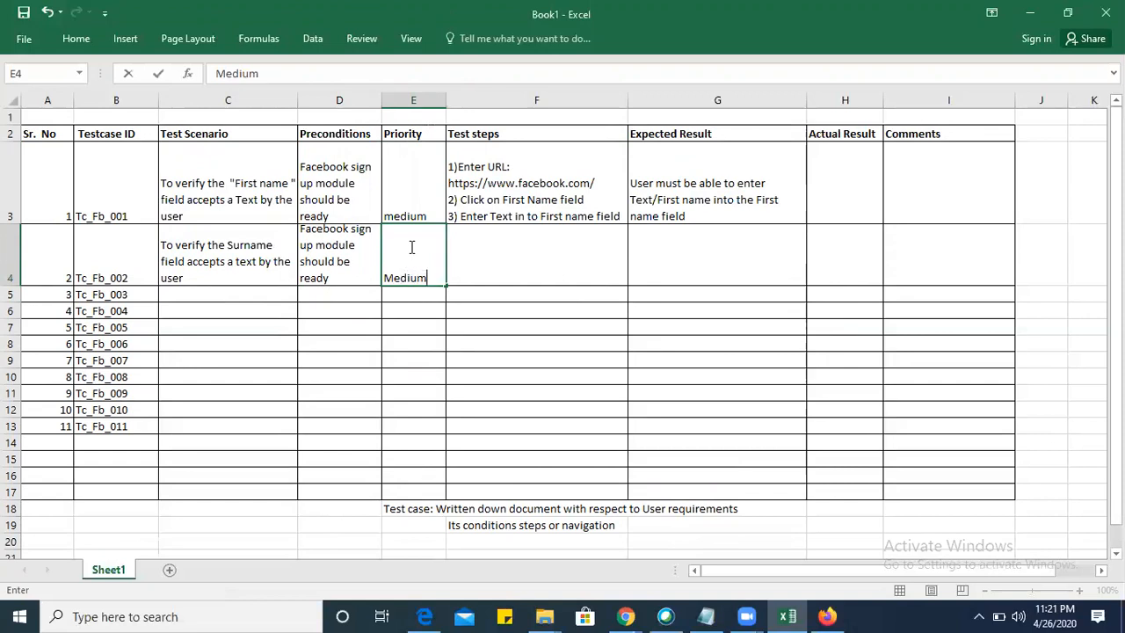
key("Tab")
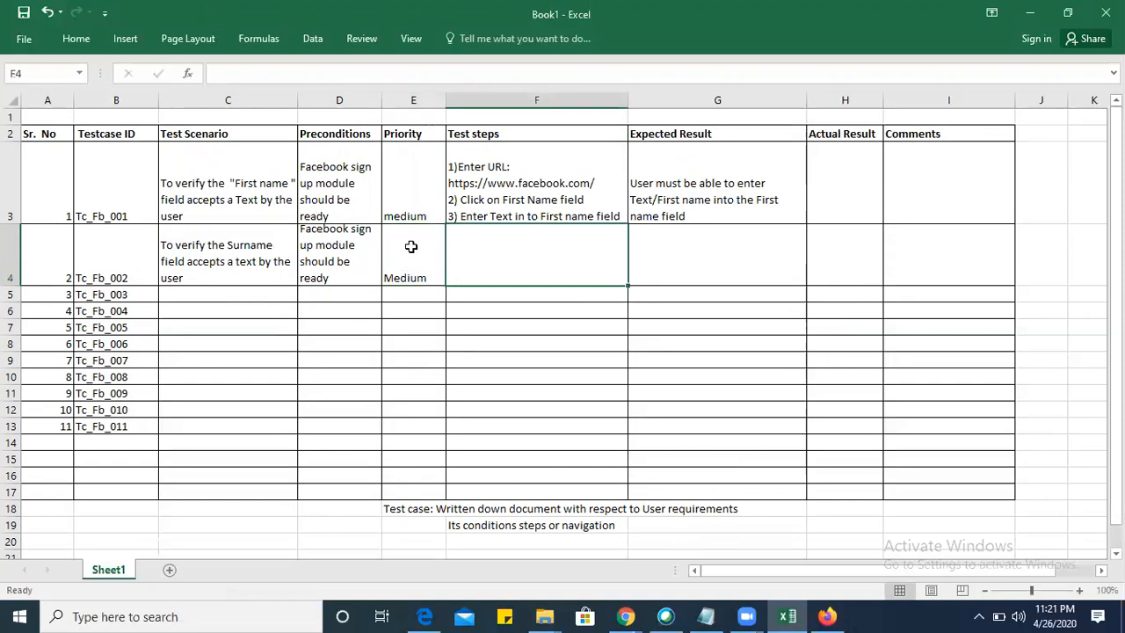
Switch to the Facebook sign-up page in Firefox, examine the Surname field, and return to the Excel sheet.
key("alt+Tab")
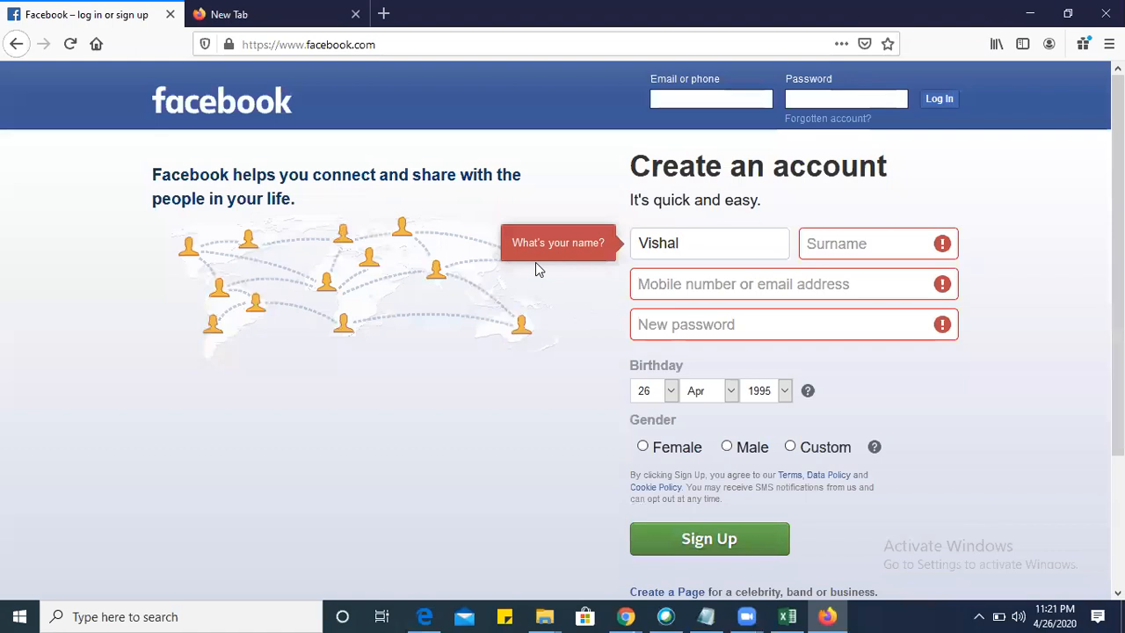
left_click(833, 236)
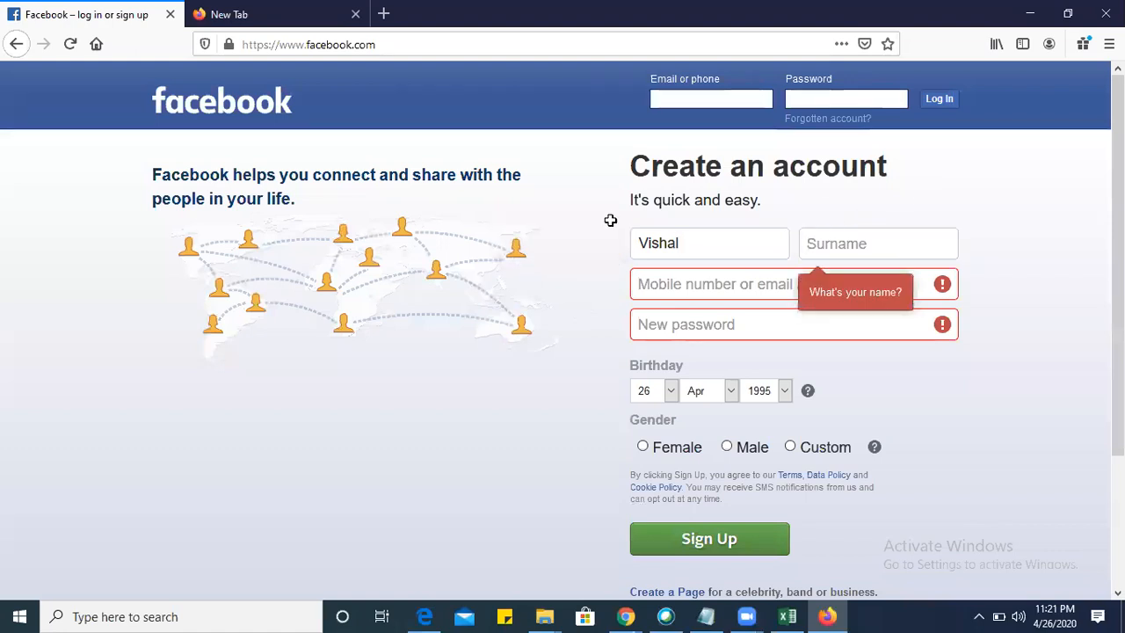
key("alt+Tab")
Copy the numbered test steps from cell F3 into F4.
left_click(520, 183)
key("ctrl+c")
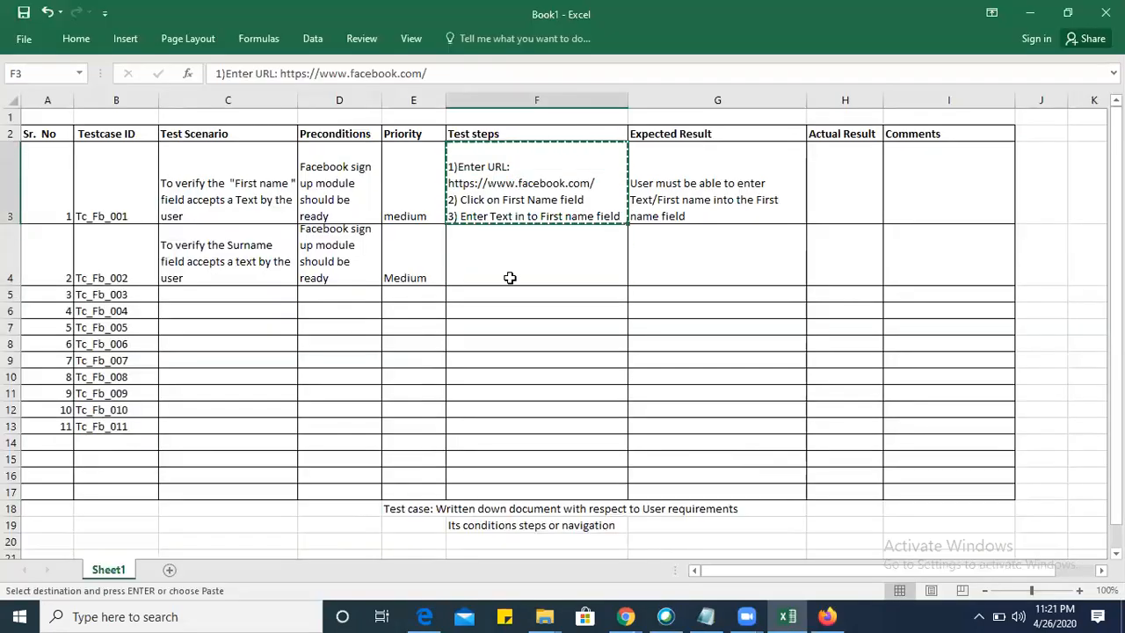
left_click(509, 278)
key("ctrl+v")
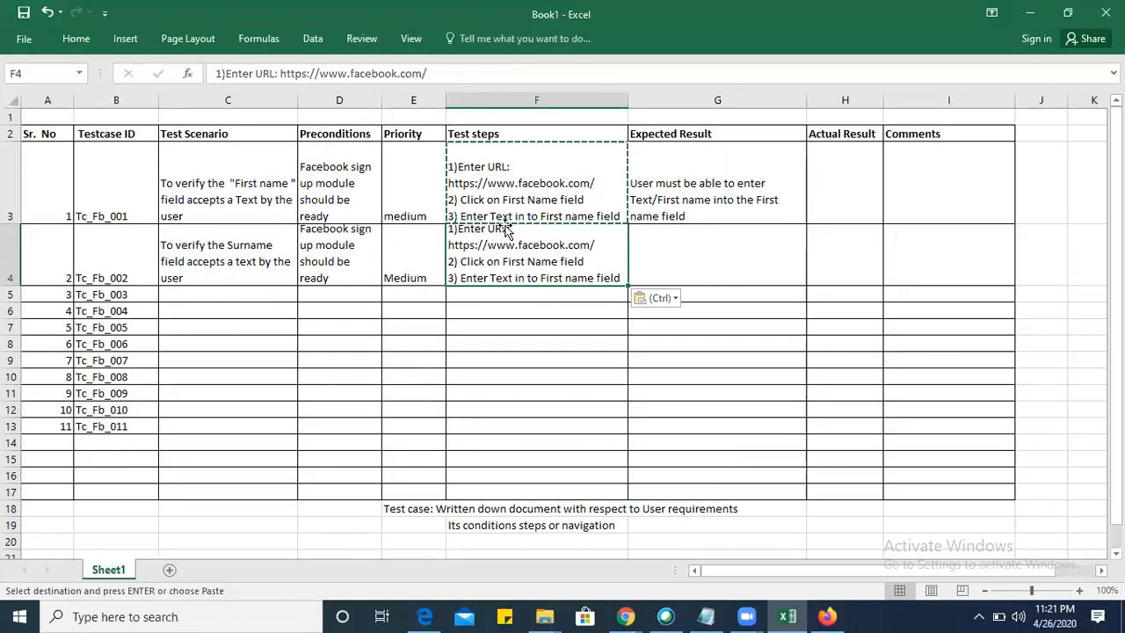
Edit F4 so step 2 reads "Click on Surname field" and step 3 reads "Enter Text in to Surname field".
double_click(539, 261)
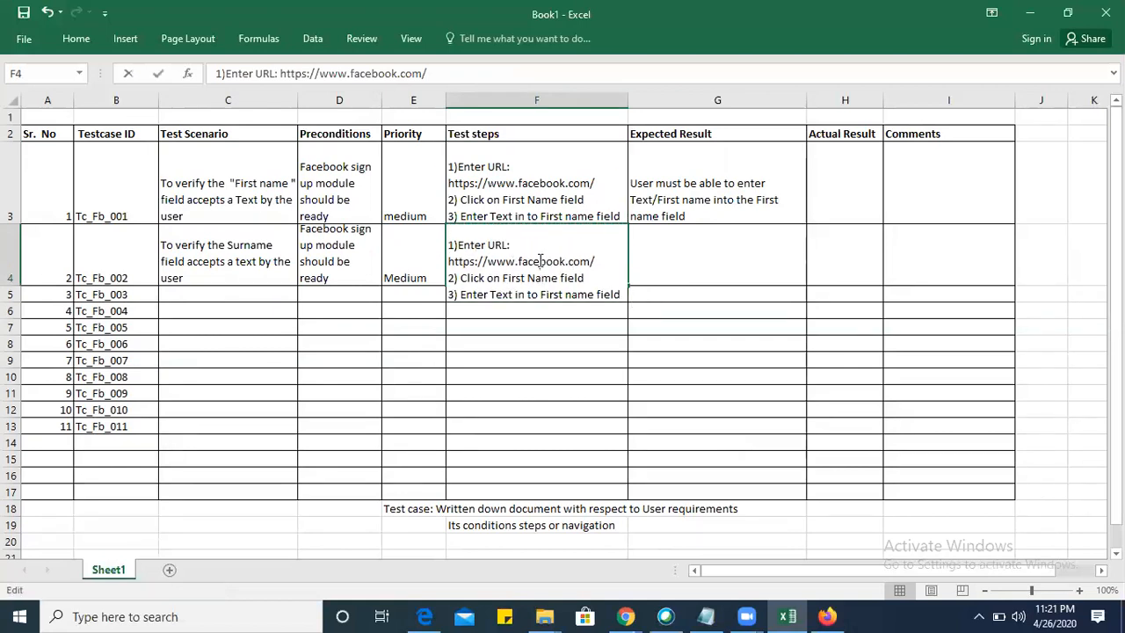
double_click(537, 274)
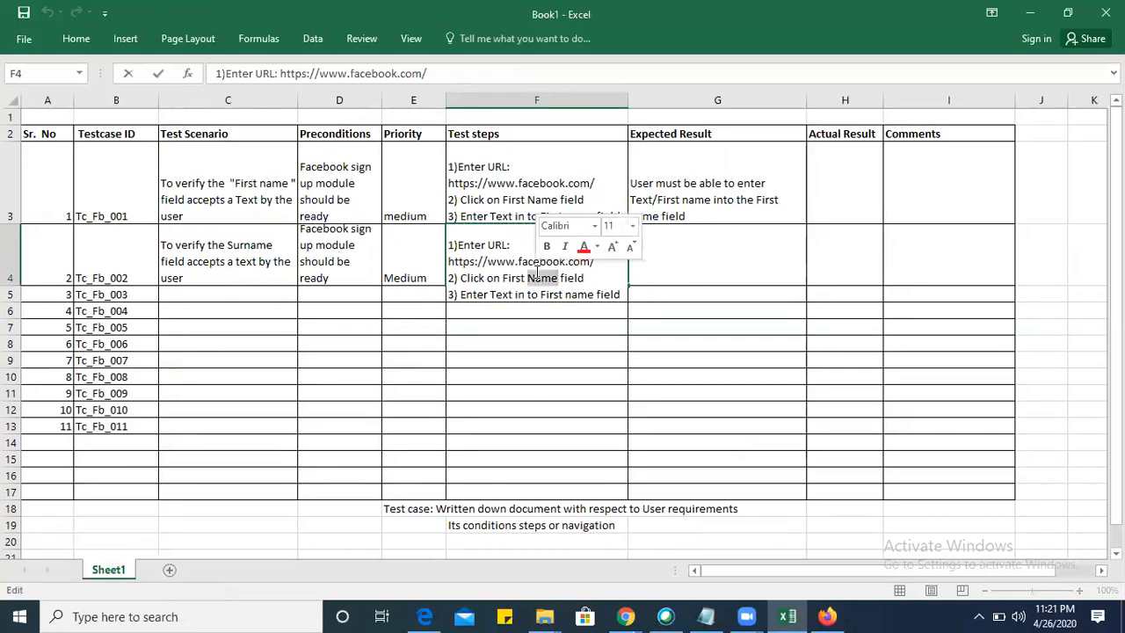
key("BackSpace")
key("BackSpace")
key("BackSpace")
key("BackSpace")
key("BackSpace")
key("BackSpace")
key("BackSpace")
type("Surname")
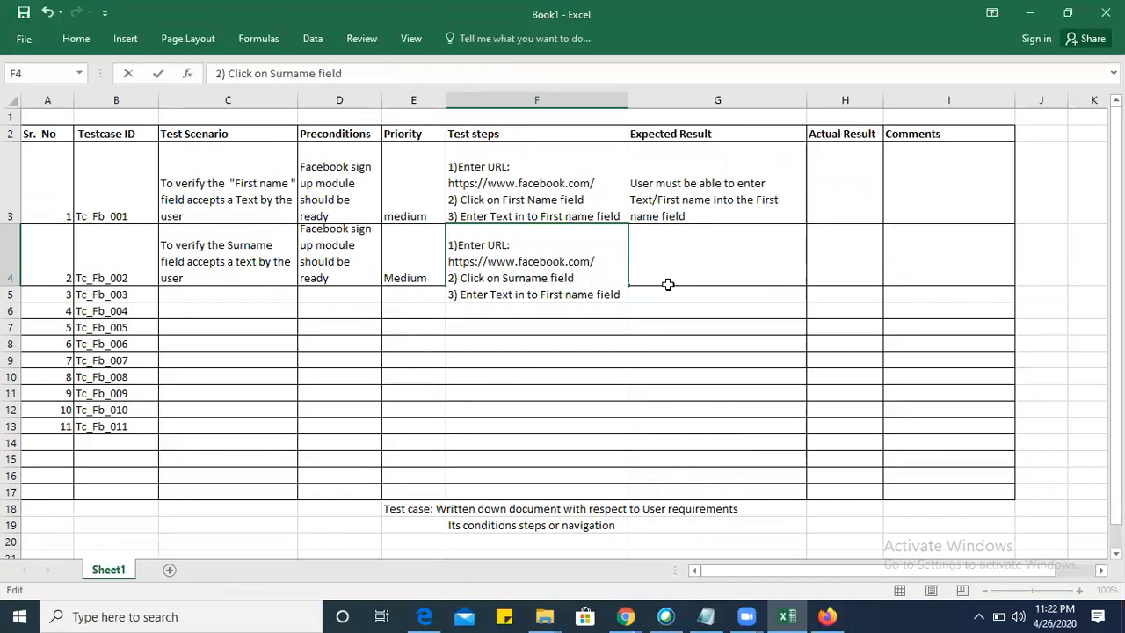
double_click(550, 295)
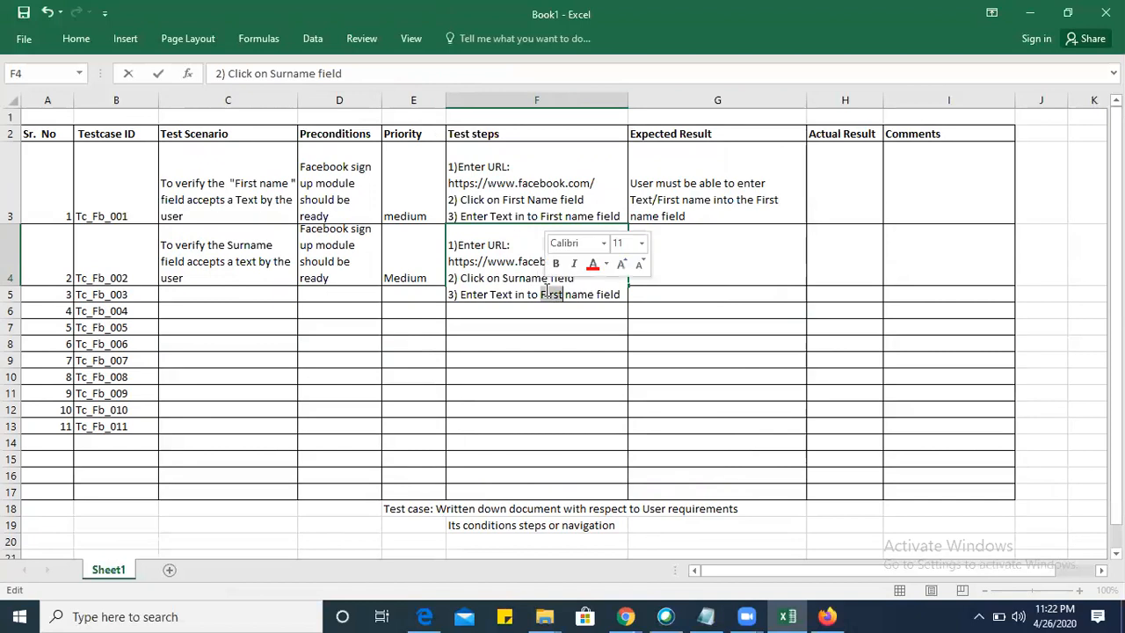
type("Surname")
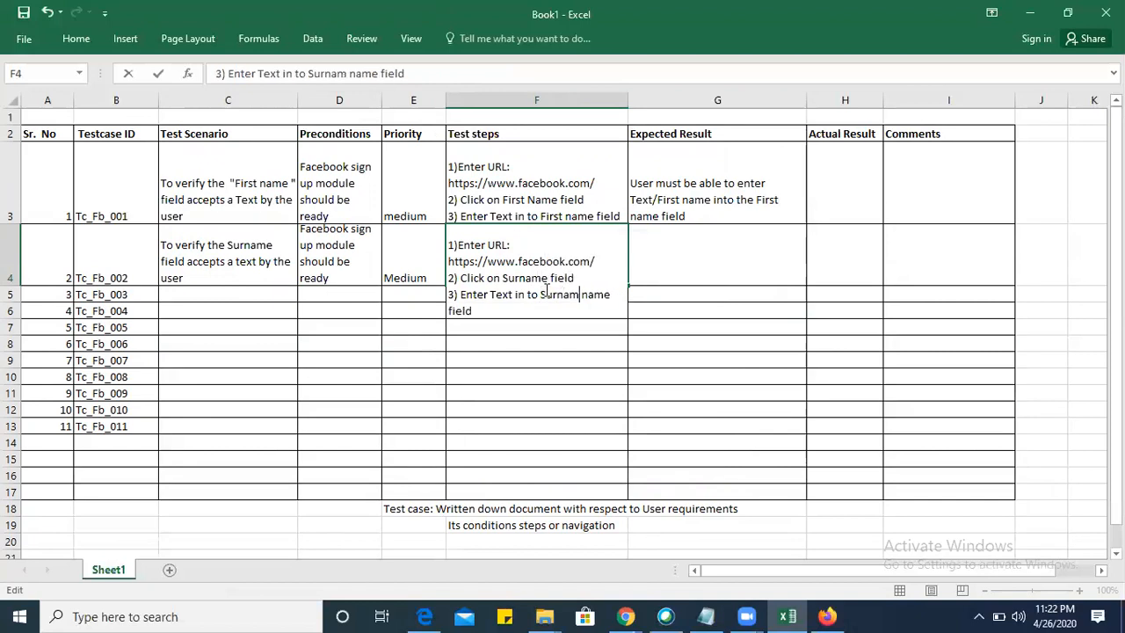
key("Delete")
key("Delete")
key("Delete")
key("Delete")
key("Delete")
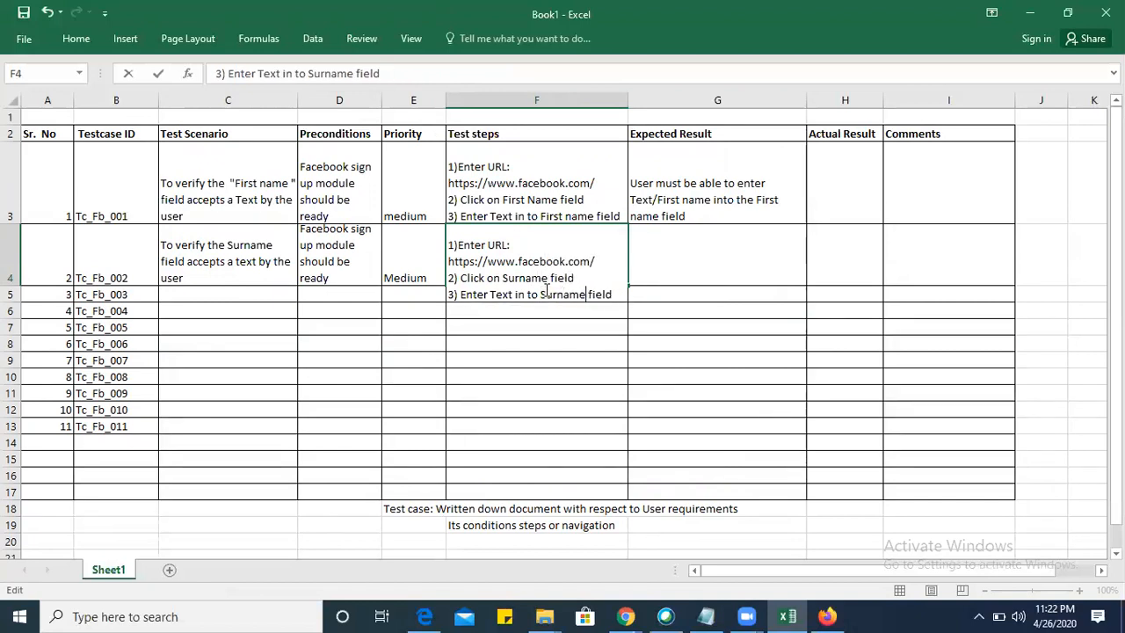
left_click(661, 244)
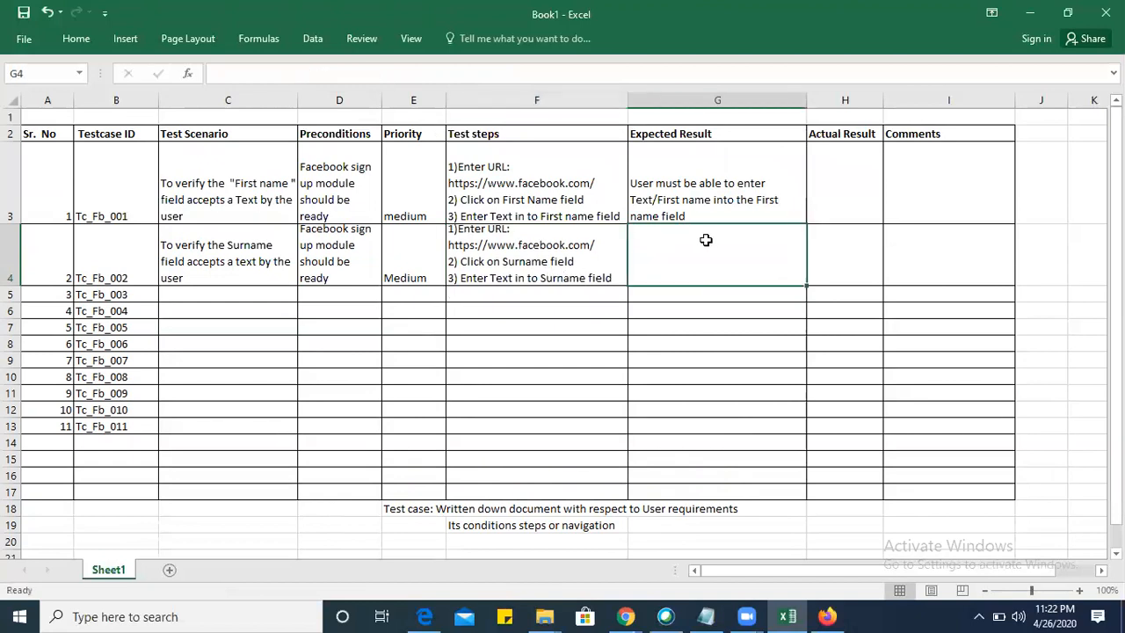
Try to copy the expected result from cell G3 into the cell below it.
left_click(693, 194)
key("ctrl+c")
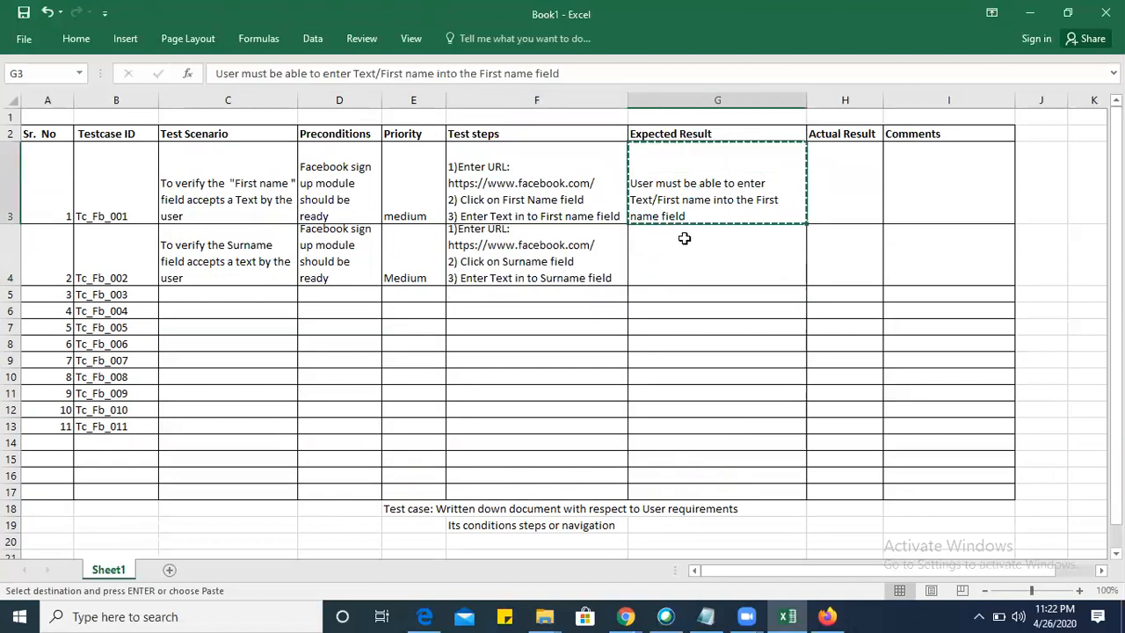
left_click(685, 253)
key("ctrl+c")
left_click(691, 251)
key("ctrl+v")
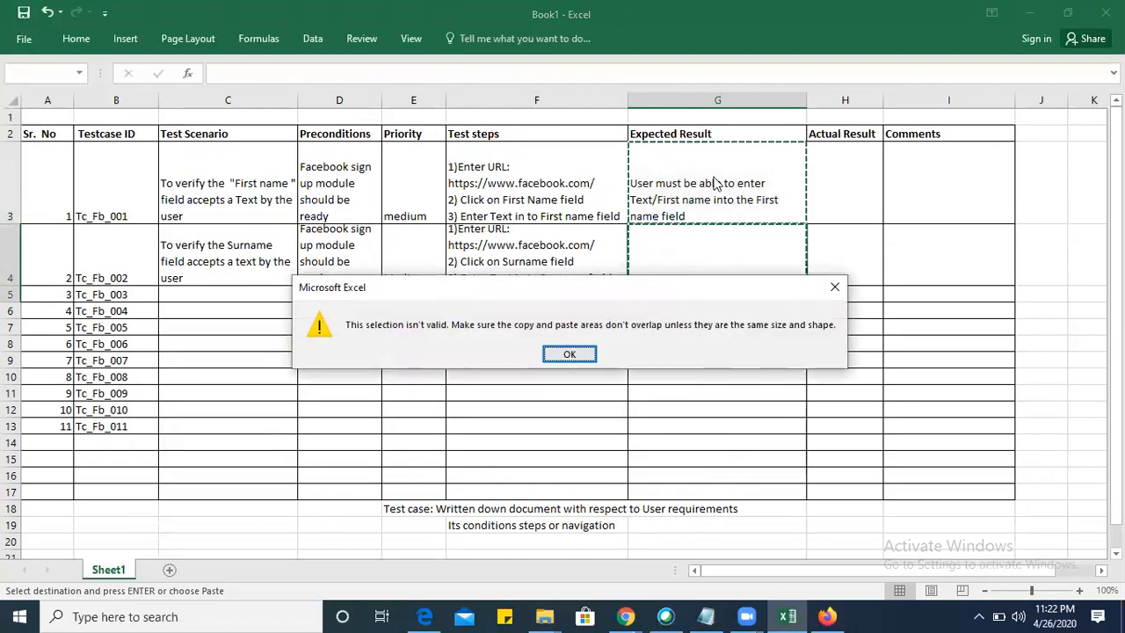
left_click(569, 353)
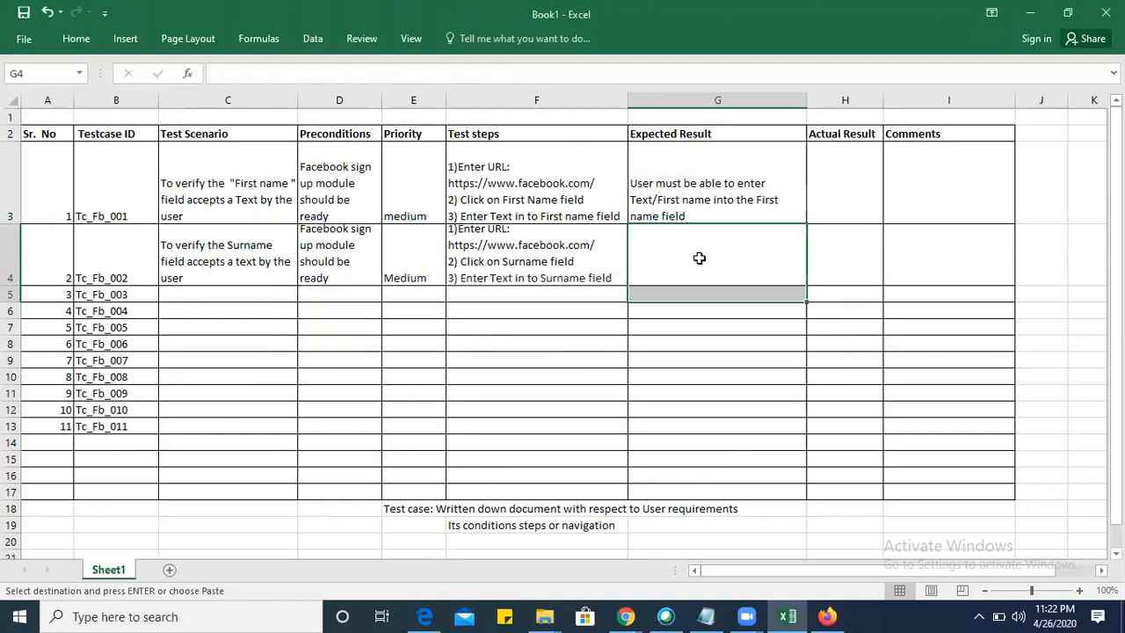
Copy the expected result from cell G3 into G4.
left_click(679, 202)
key("ctrl+c")
left_click(688, 256)
key("ctrl+v")
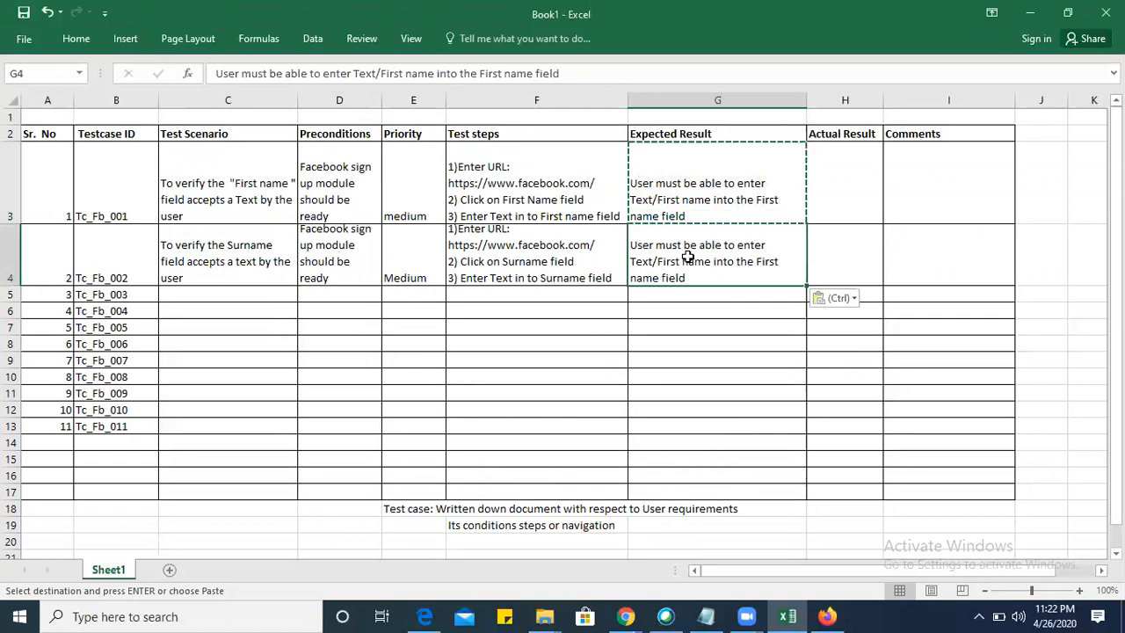
In the expected result in G4, replace "Text/First name" with "surname".
double_click(688, 262)
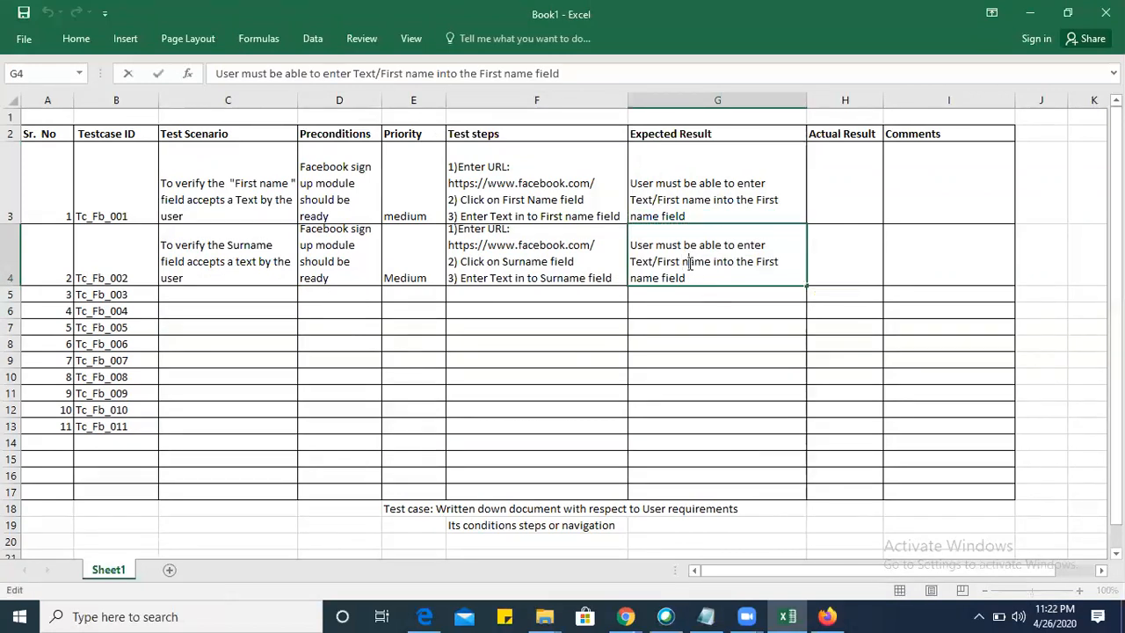
key("BackSpace")
key("BackSpace")
key("BackSpace")
key("BackSpace")
key("BackSpace")
key("BackSpace")
key("BackSpace")
key("BackSpace")
key("BackSpace")
key("BackSpace")
key("BackSpace")
key("BackSpace")
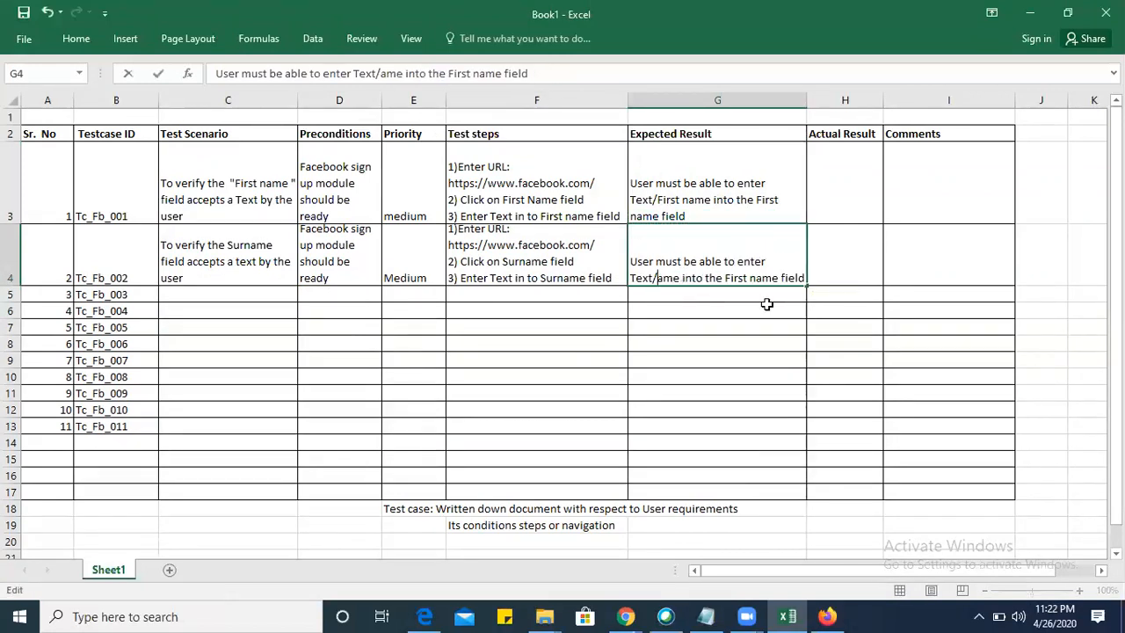
type("sur")
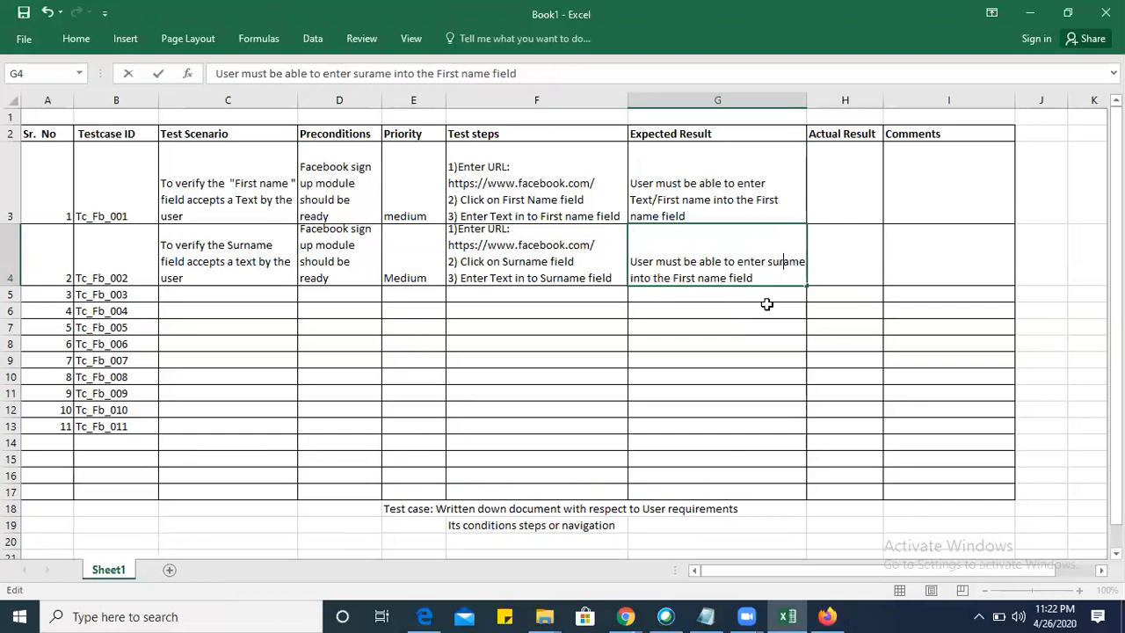
type("n")
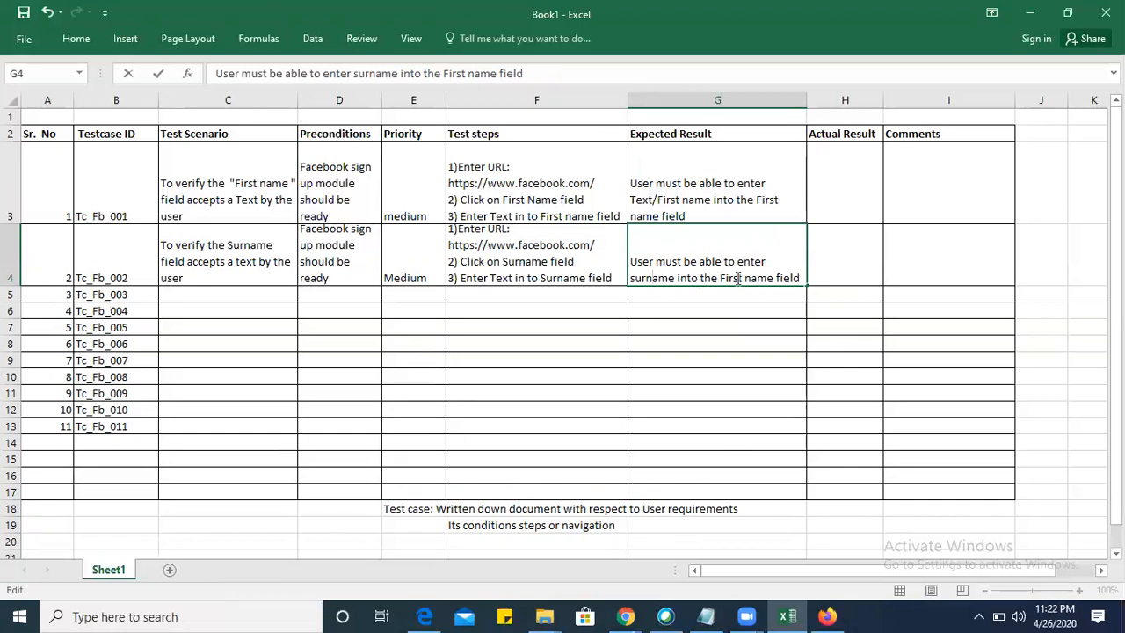
Change the field named at the end of G4's expected result to "Surname".
double_click(747, 278)
key("BackSpace")
key("BackSpace")
key("BackSpace")
key("BackSpace")
key("BackSpace")
key("BackSpace")
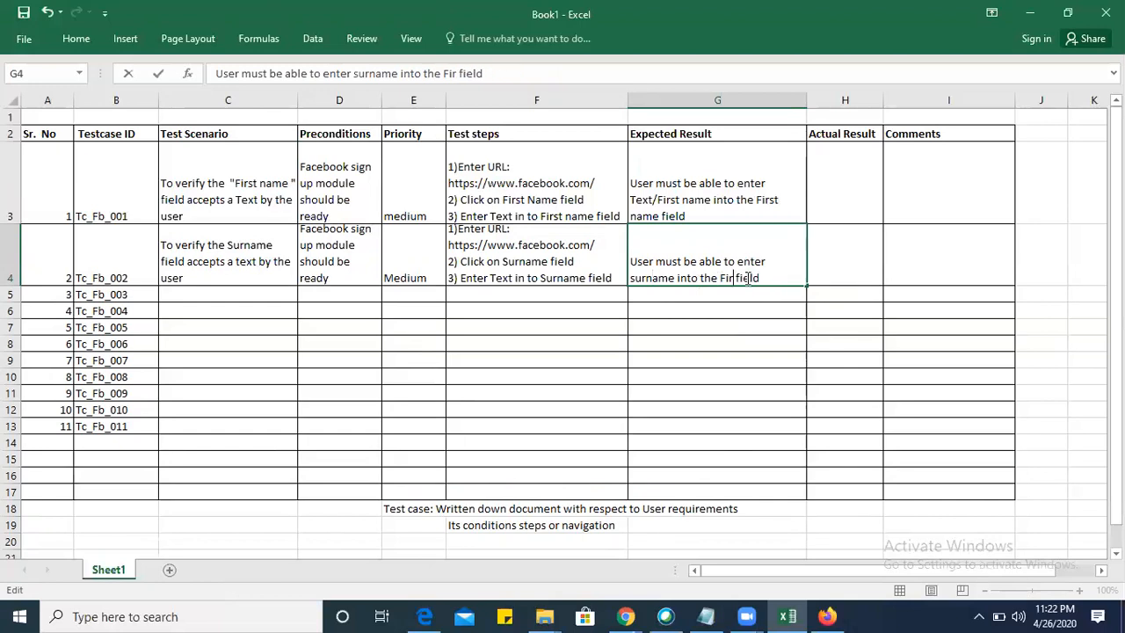
key("BackSpace")
type("Surname")
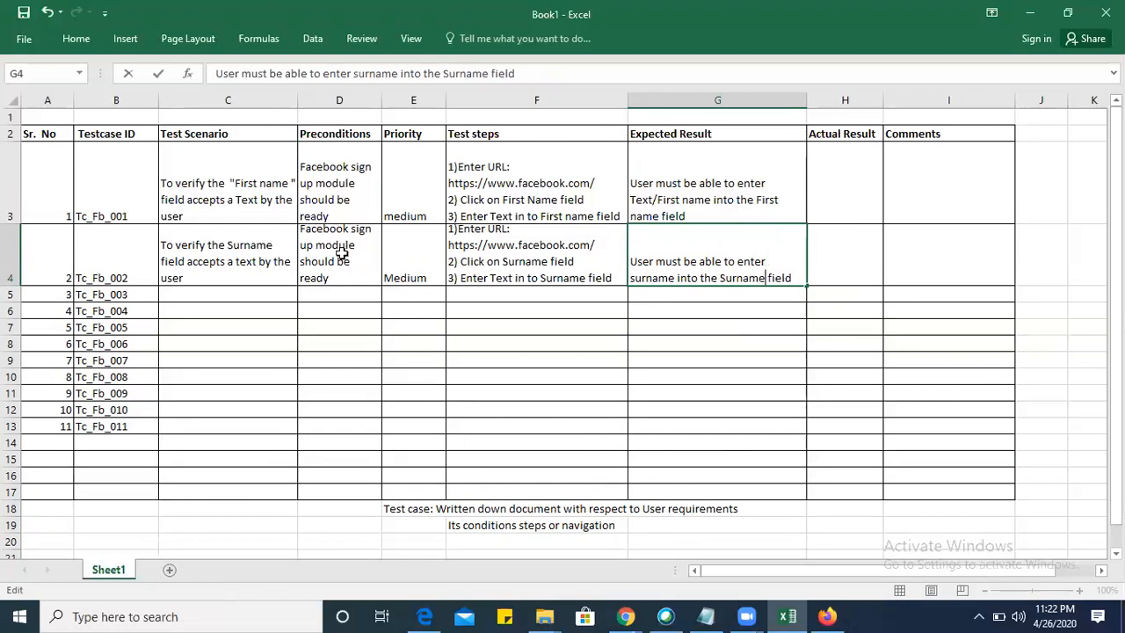
Switch to Facebook's sign-up page in Firefox and test the Surname field with the numeric entry 797789.
key("alt+Tab")
left_click(705, 288)
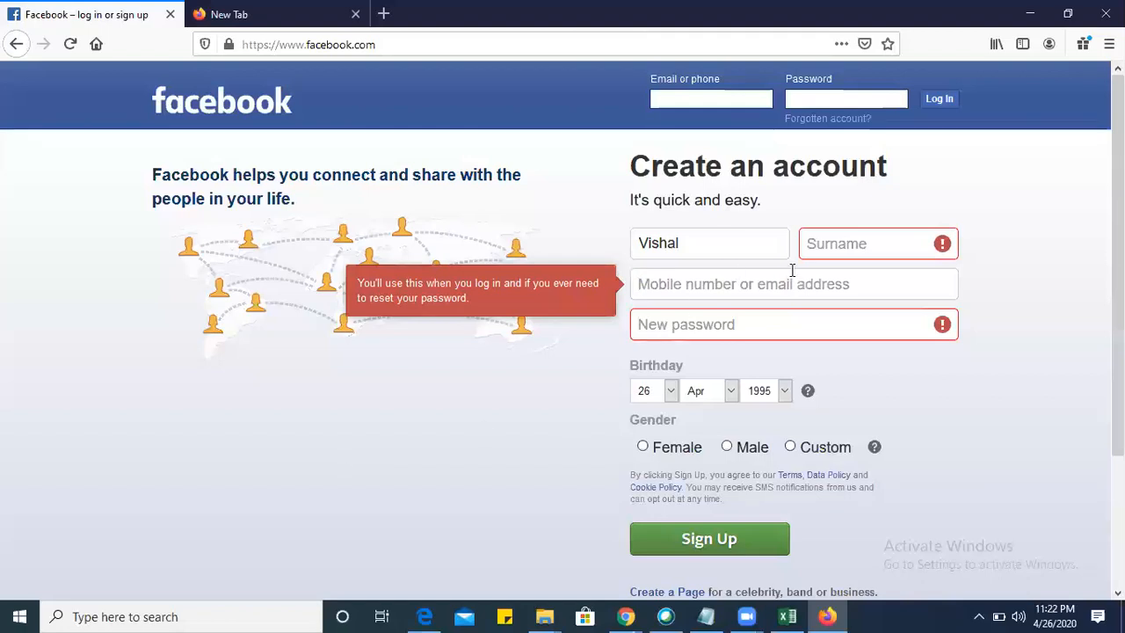
left_click(853, 255)
type("797")
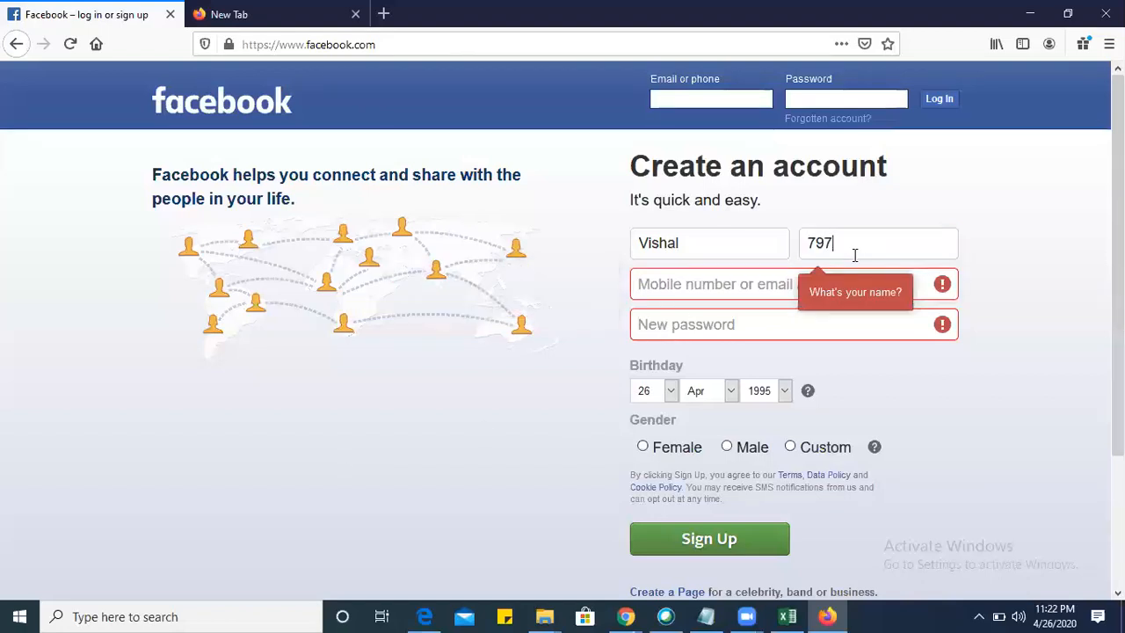
type("789")
key("Tab")
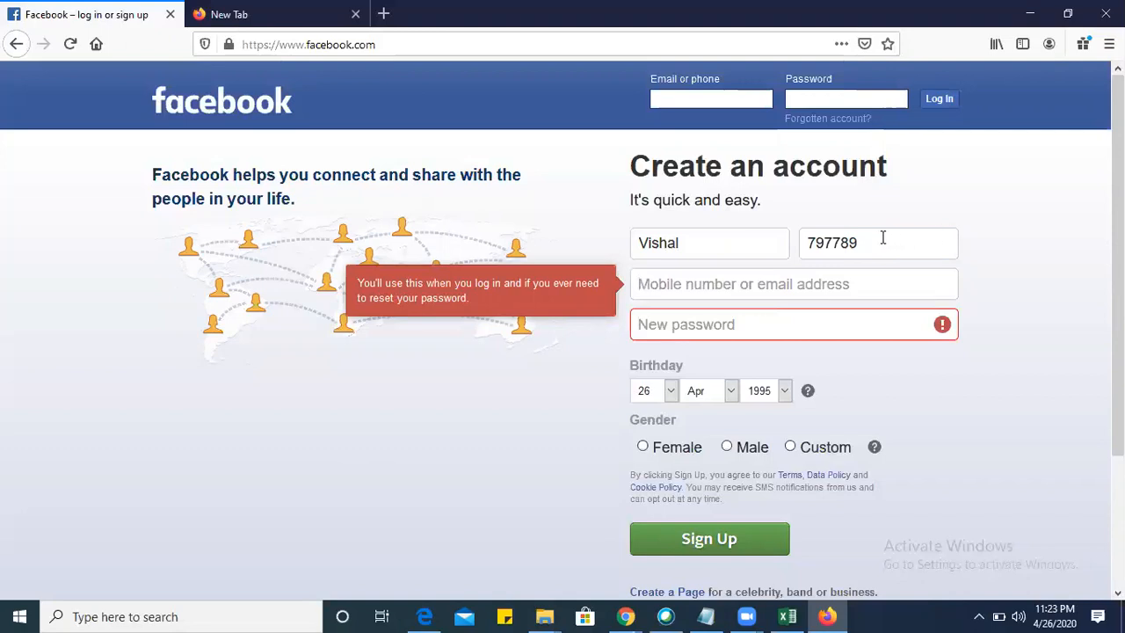
left_click(883, 237)
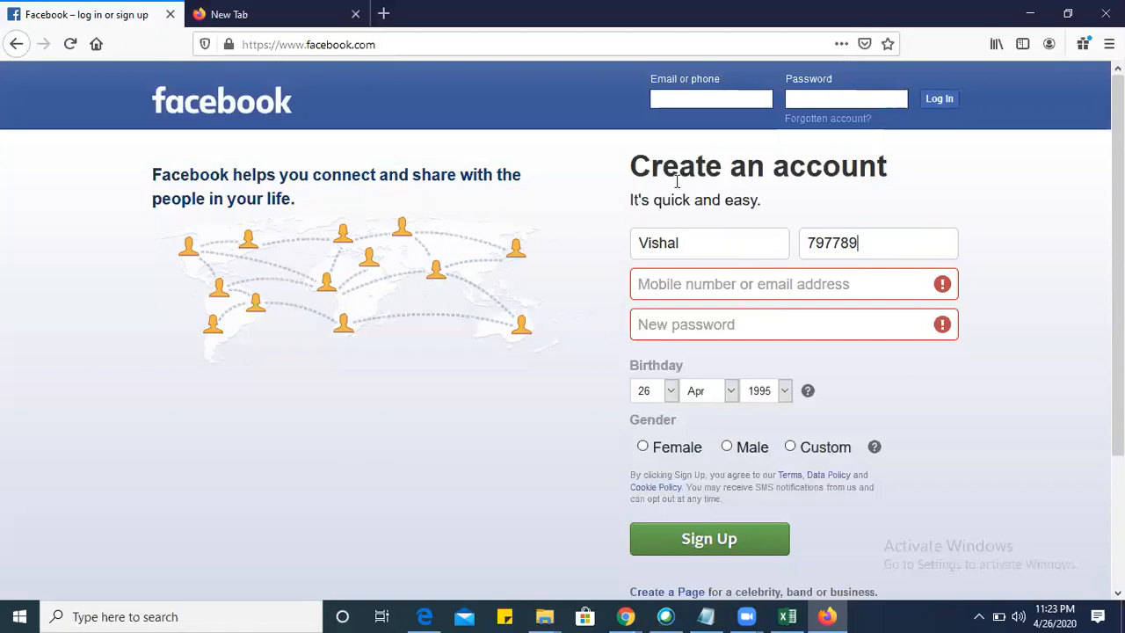
Commit G4 in the Excel sheet and select C5, then return to Facebook's sign-up page to examine the mobile number or email address field.
key("alt+Tab")
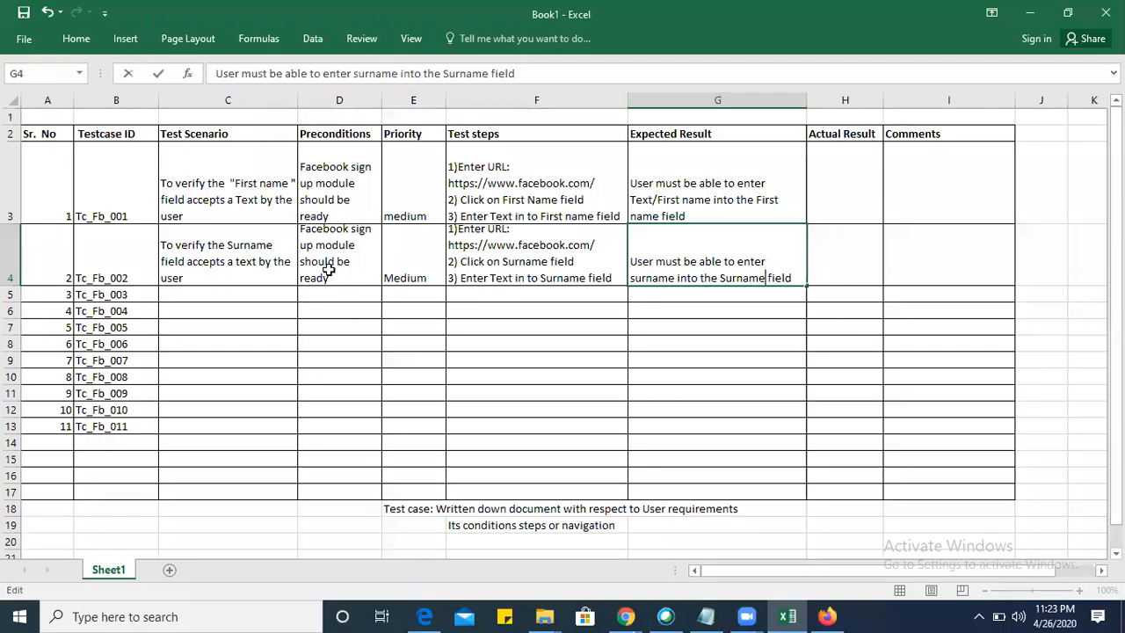
left_click(210, 296)
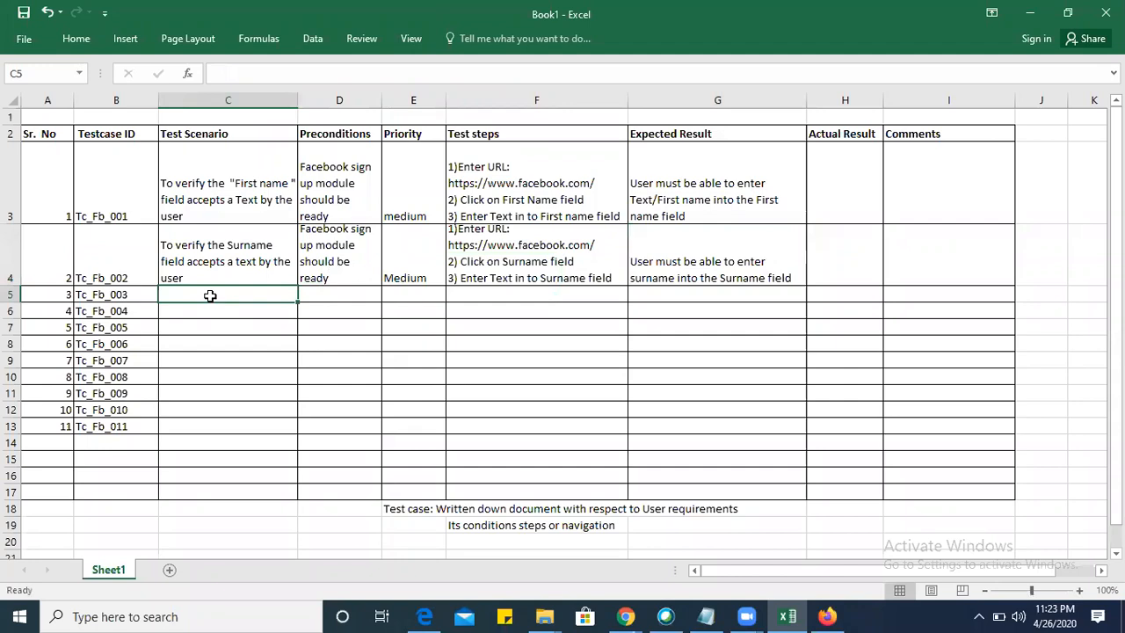
key("alt+Tab")
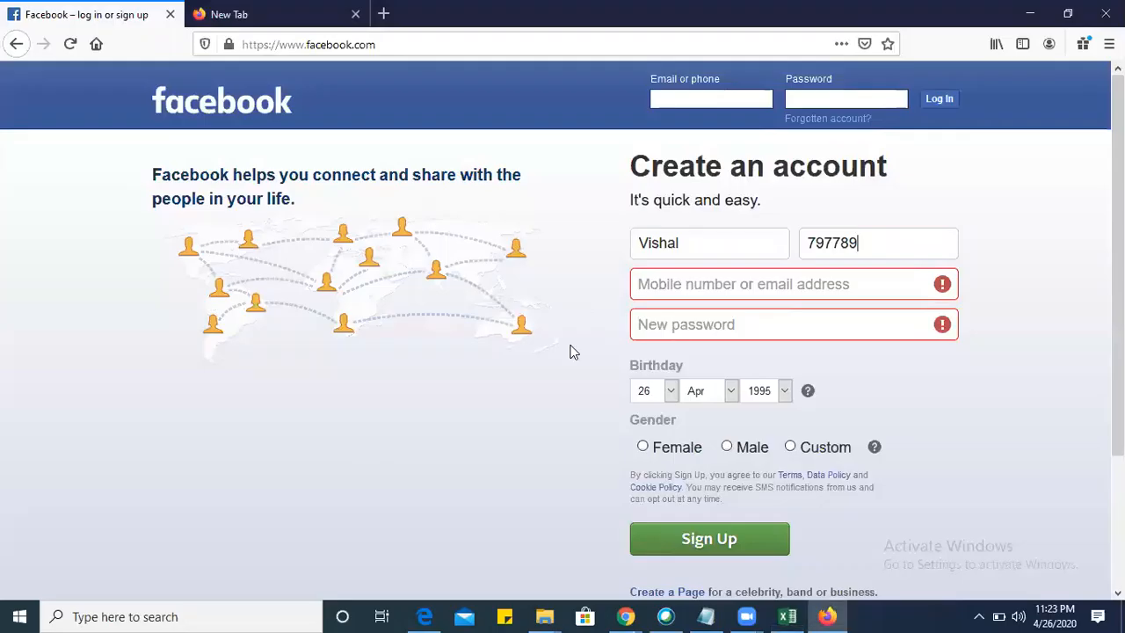
left_click(726, 283)
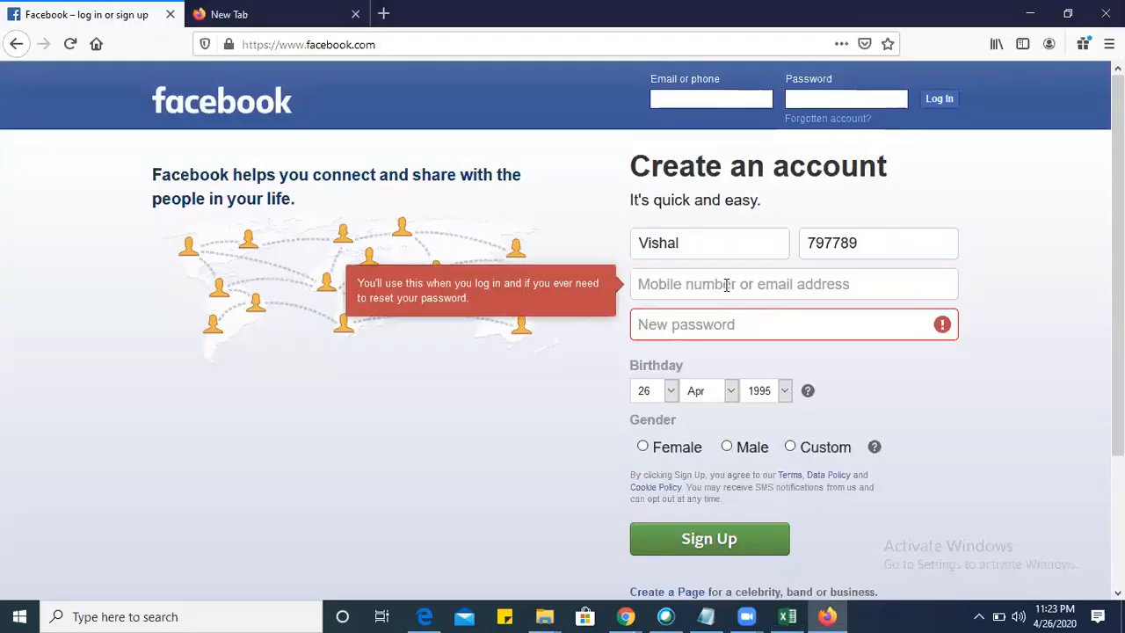
Switch to Excel and begin the test scenario in C5 with "To verify the mobile number or Email address".
key("alt+Tab")
type("To")
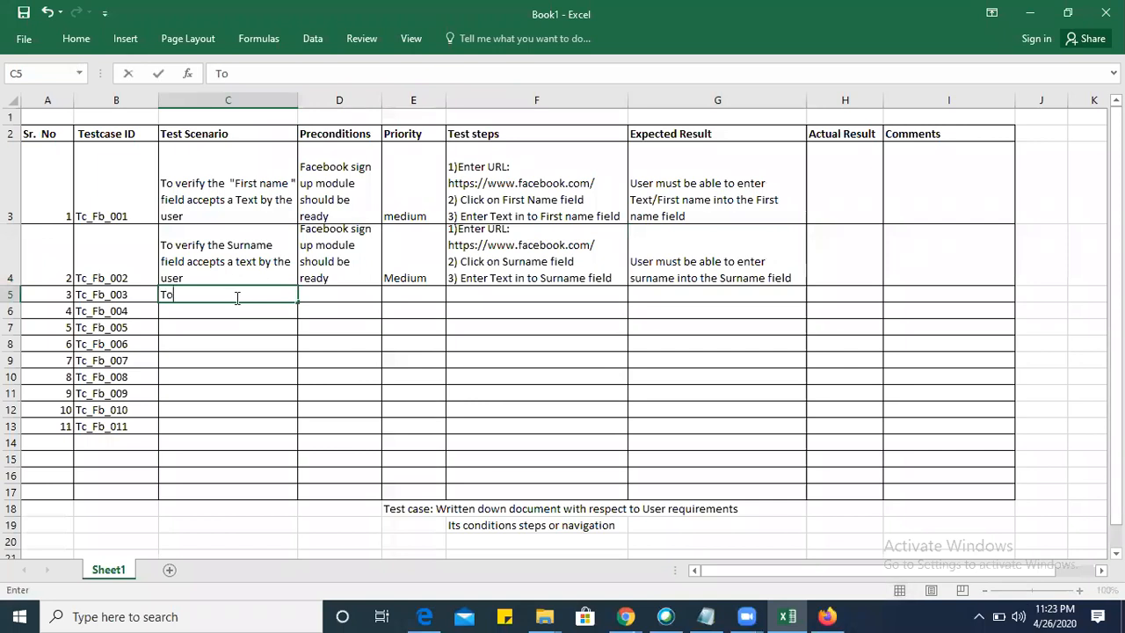
type(" verify the mobile number a")
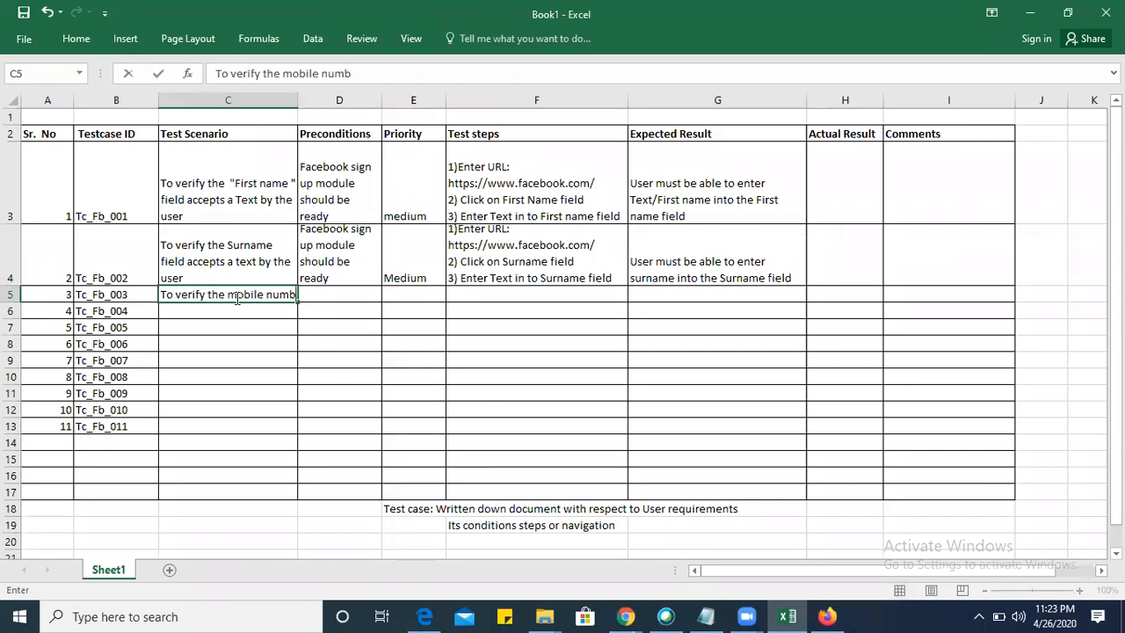
key("BackSpace")
type("or Email add")
key("BackSpace")
key("BackSpace")
key("BackSpace")
type("address ac")
Complete the scenario in C5 with "accepts valid email address" and commit the entry.
key("BackSpace")
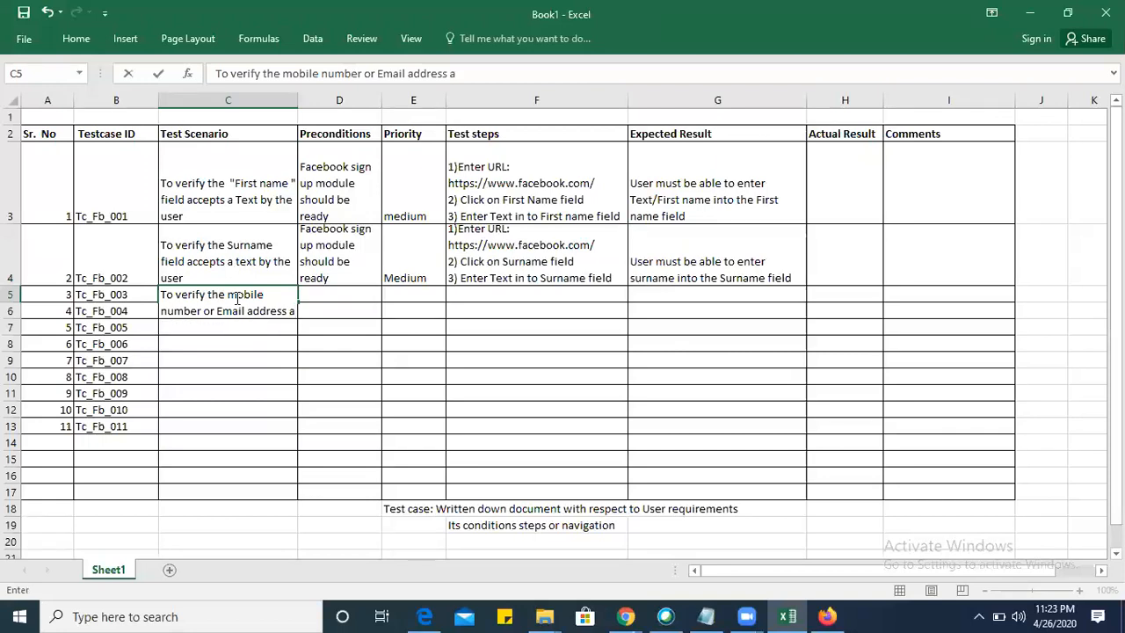
type("cep")
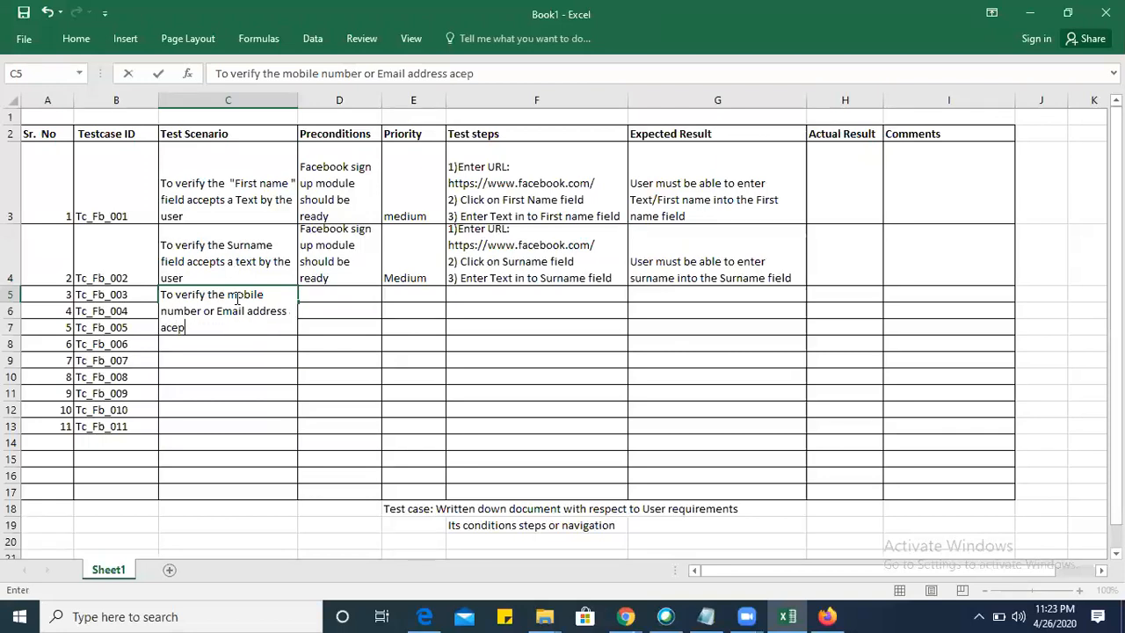
type("cepts emma")
key("BackSpace")
key("BackSpace")
key("BackSpace")
key("BackSpace")
type("valid eamail address")
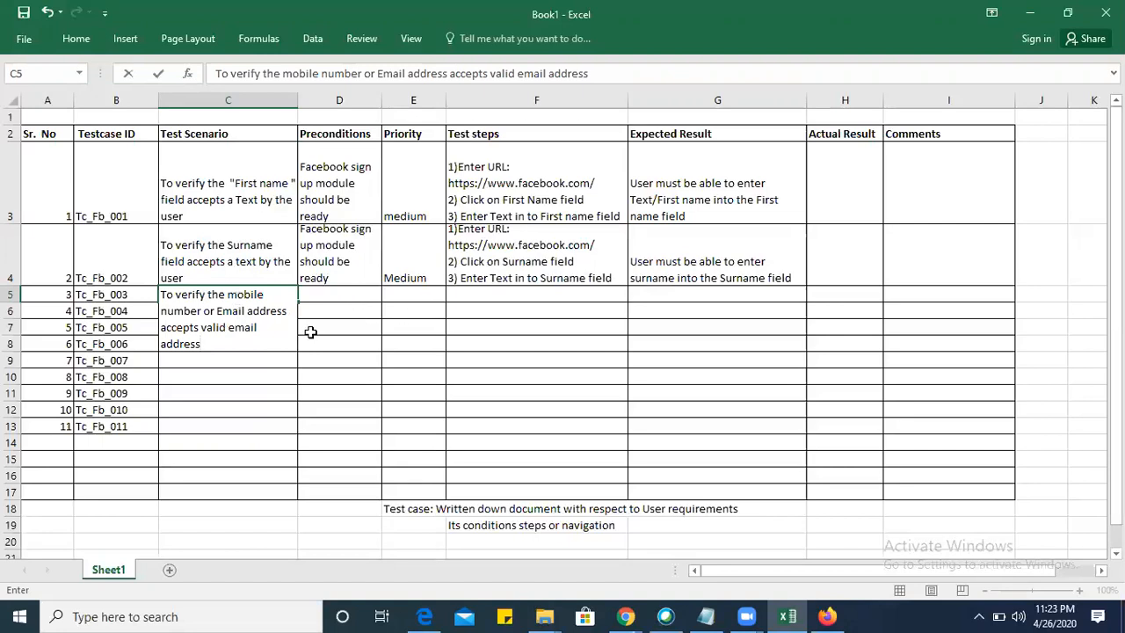
left_click(235, 361)
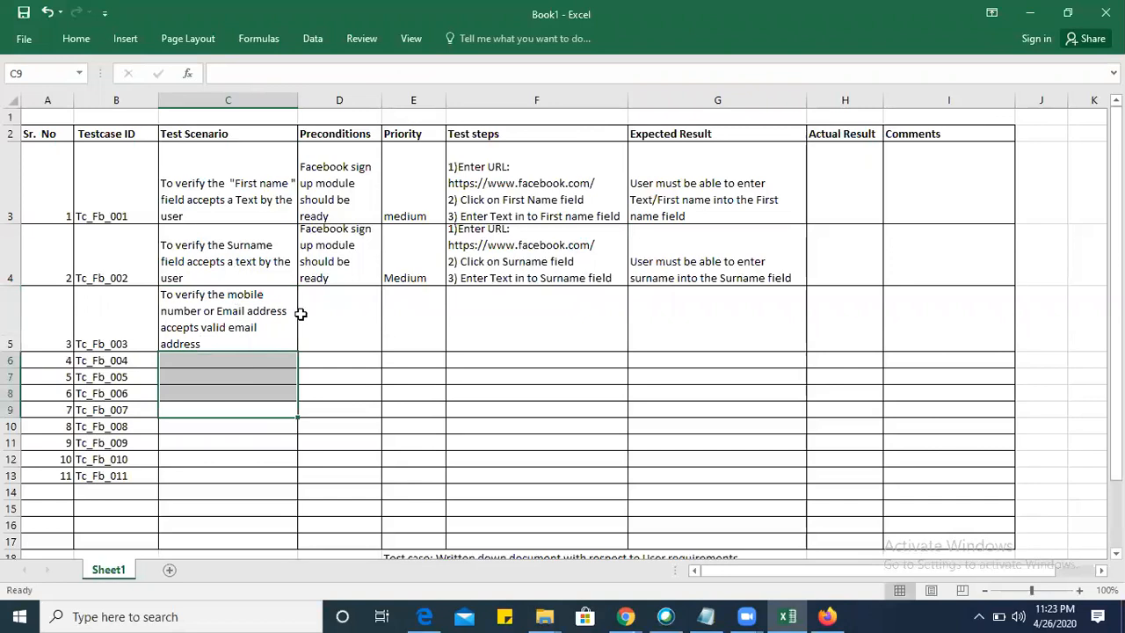
left_click(329, 327)
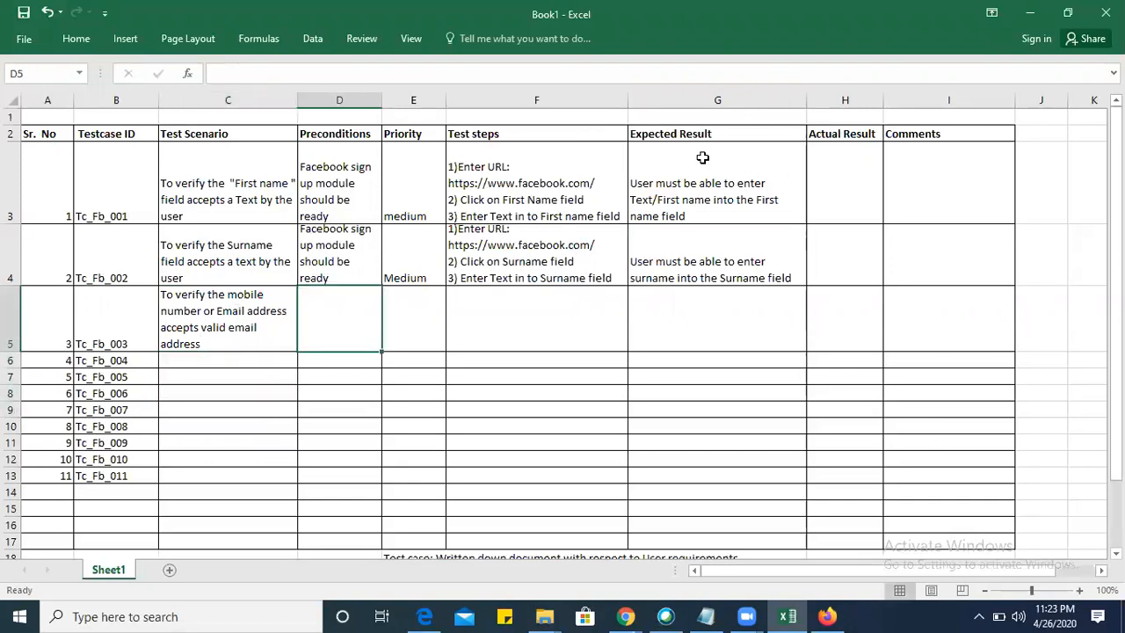
Insert a narrow column before Actual Result with the header "Test dat" in H2.
left_click(842, 102)
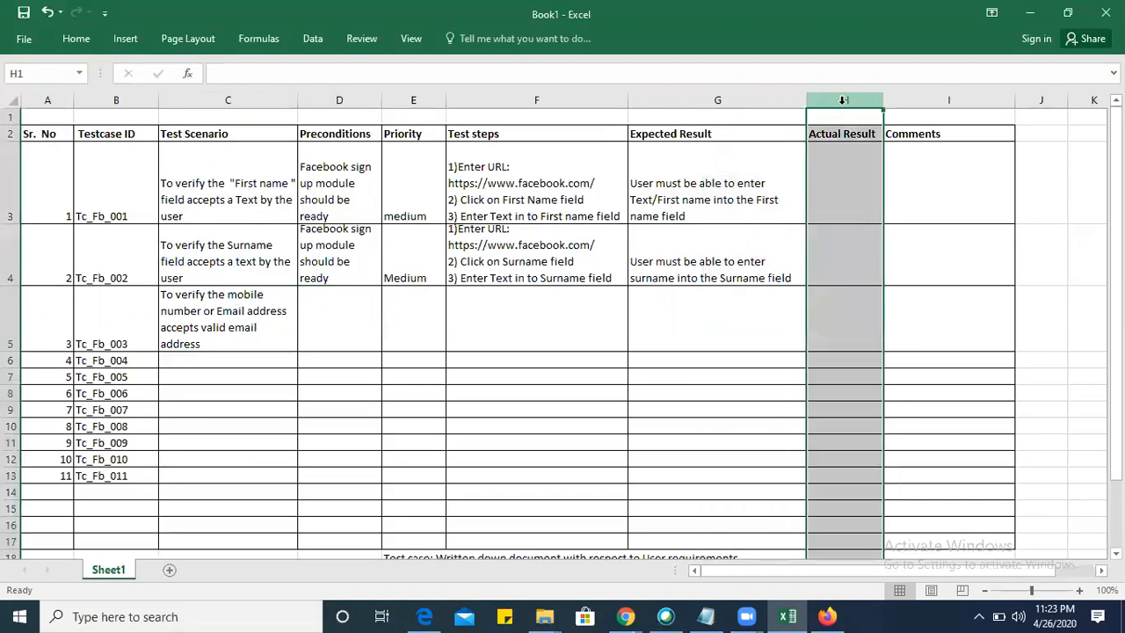
right_click(842, 100)
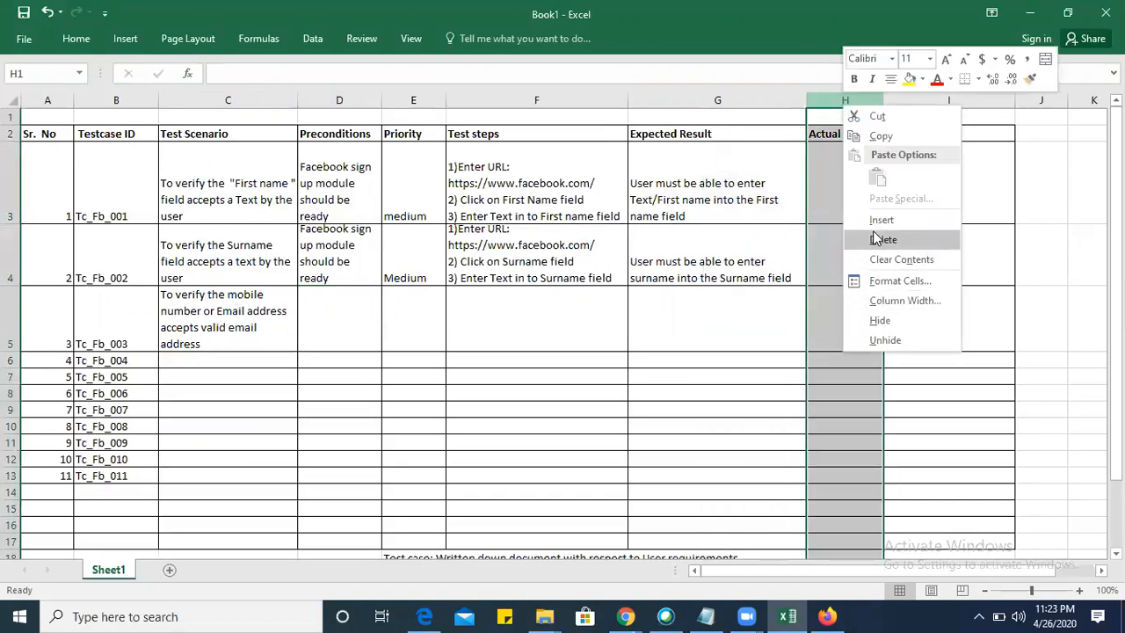
left_click(873, 227)
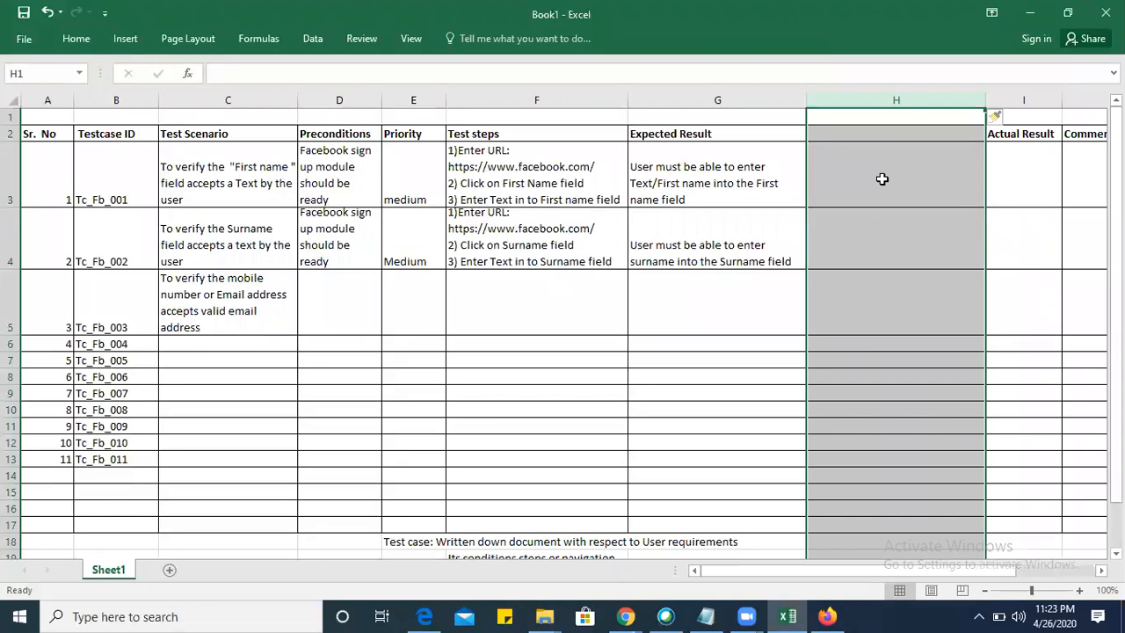
left_click(851, 132)
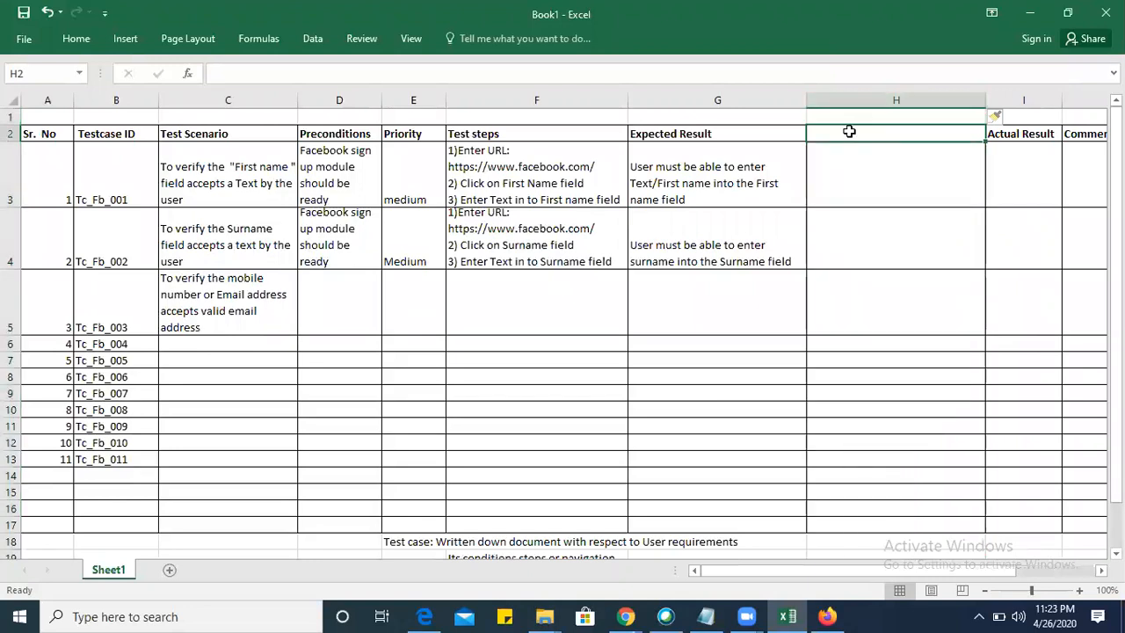
type("Test dat")
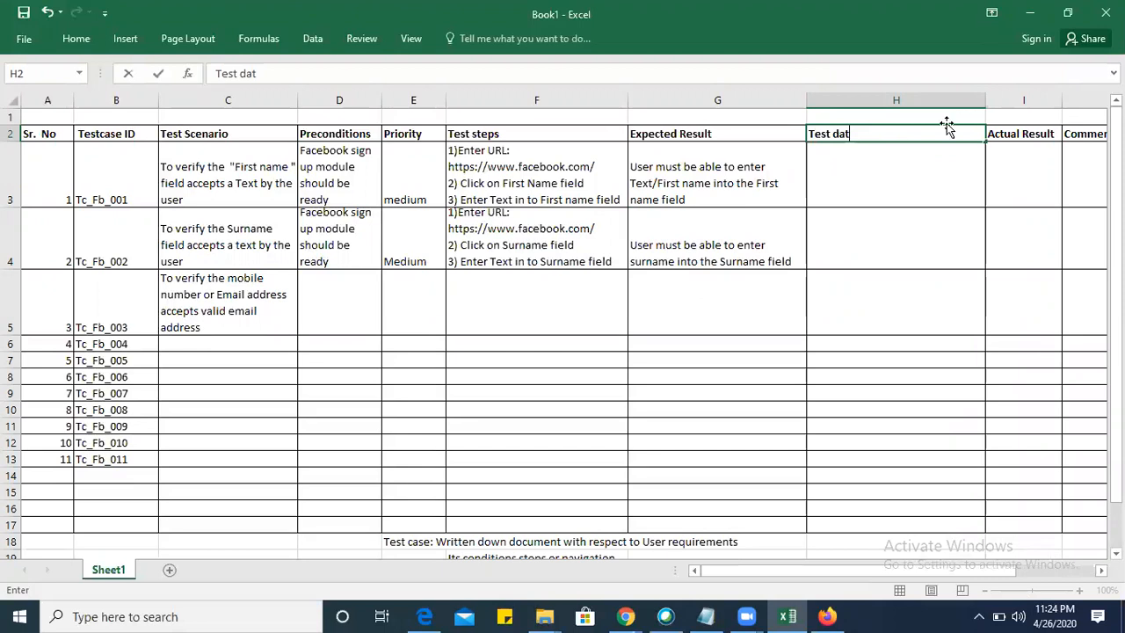
left_click(897, 211)
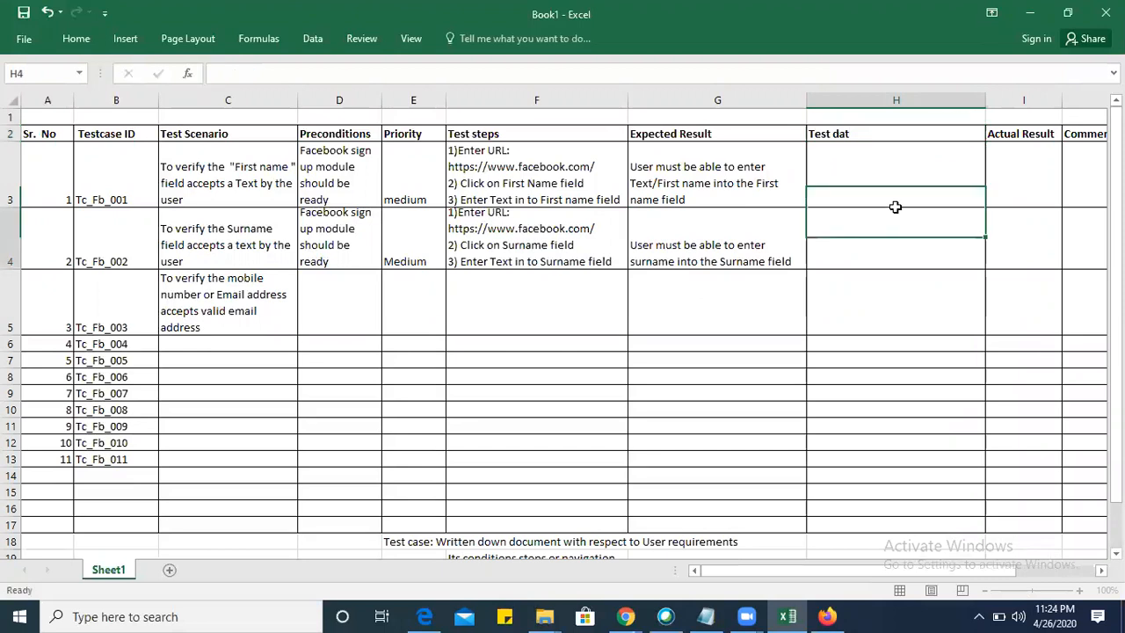
left_click_drag(985, 100, 893, 101)
left_click(851, 161)
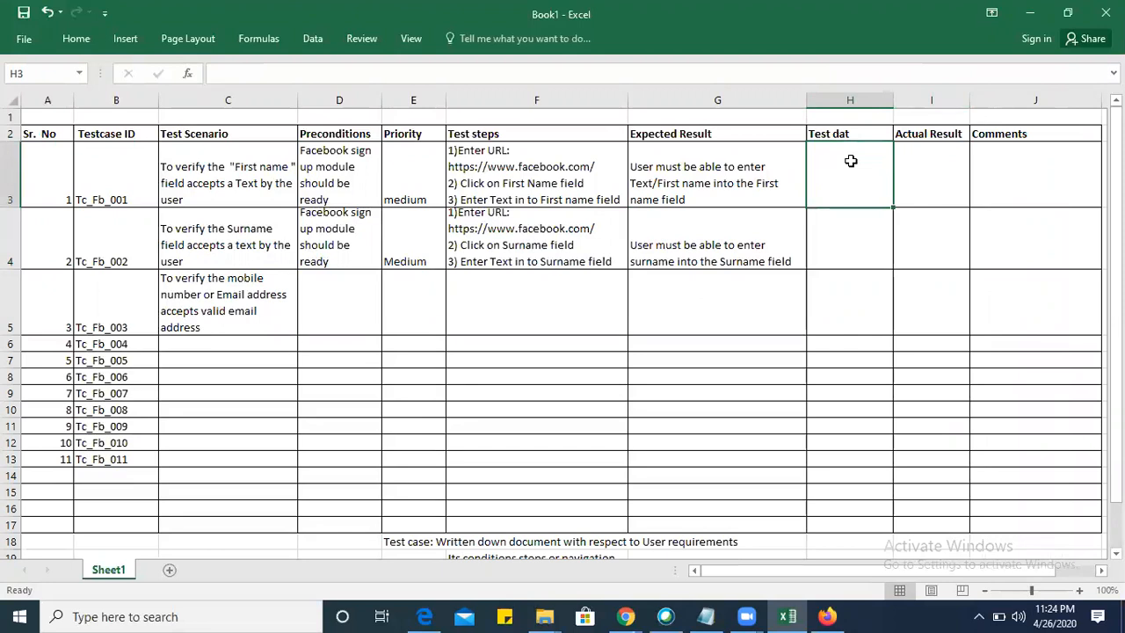
Delete the "Test dat" column between Expected Result and Actual Result.
left_click_drag(844, 100, 657, 101)
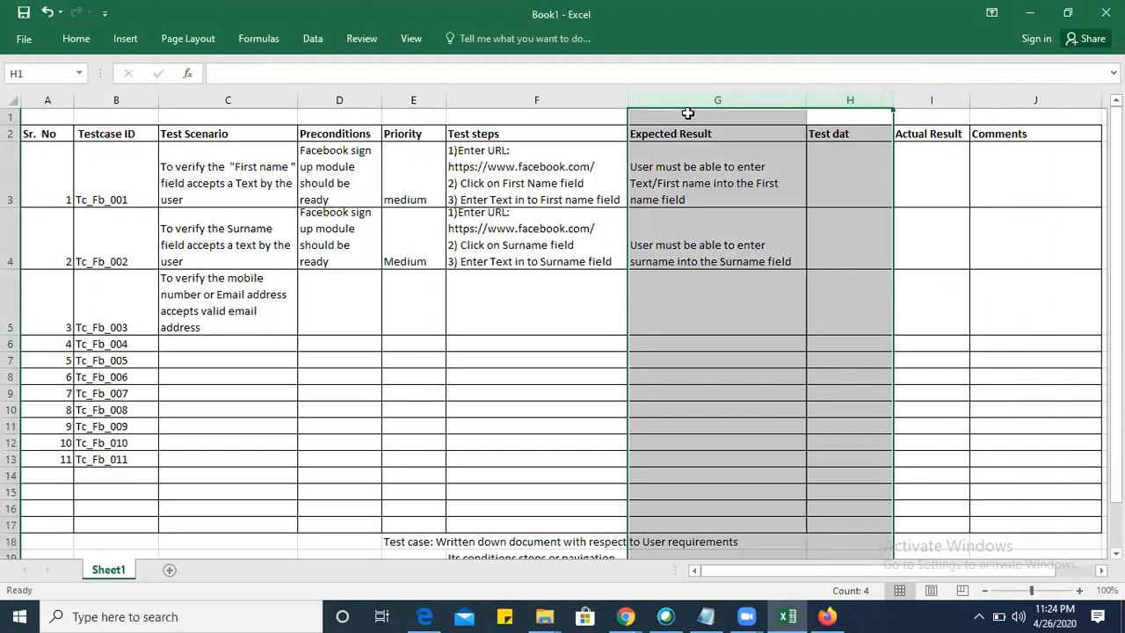
left_click(849, 101)
right_click(849, 111)
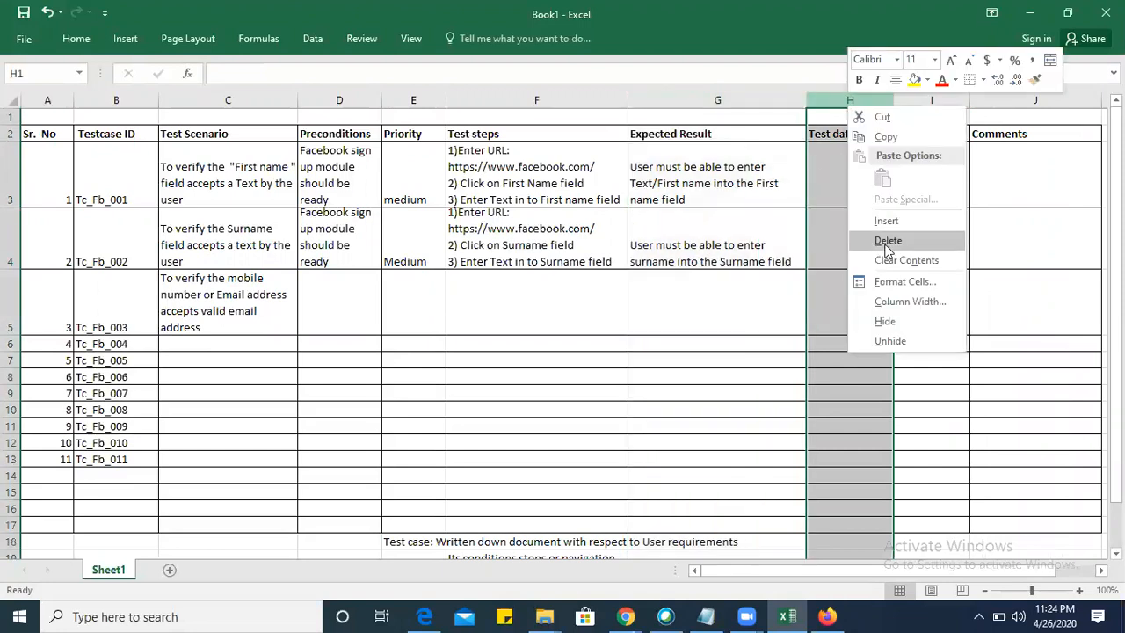
left_click(887, 243)
Try inserting a column before Test steps, and undo the insertion.
left_click_drag(660, 101, 600, 100)
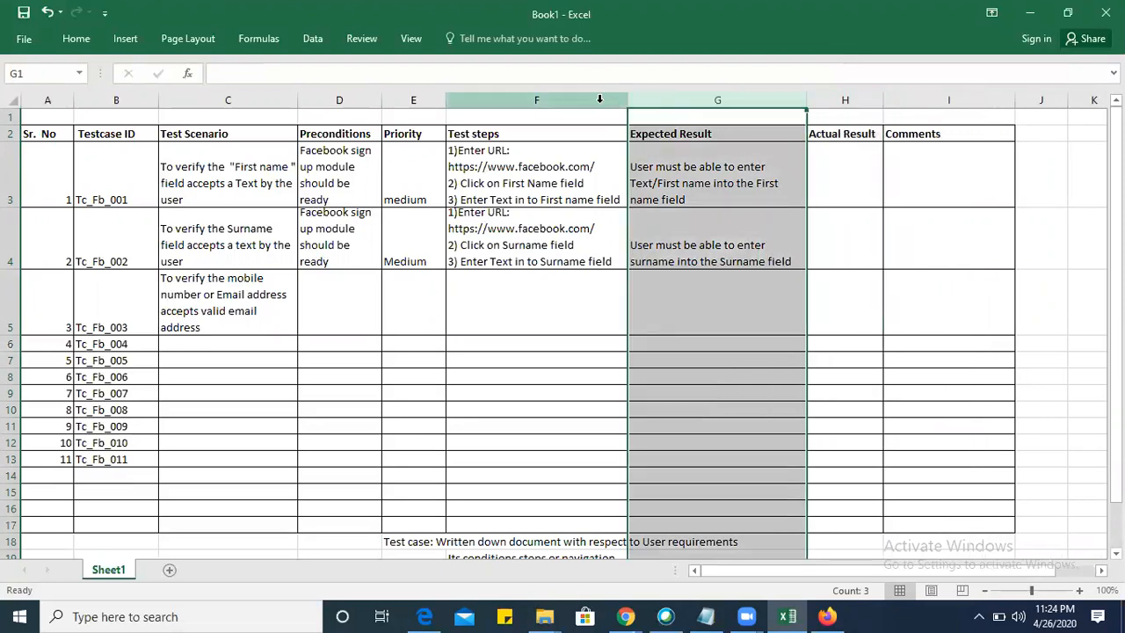
right_click(603, 103)
left_click(642, 217)
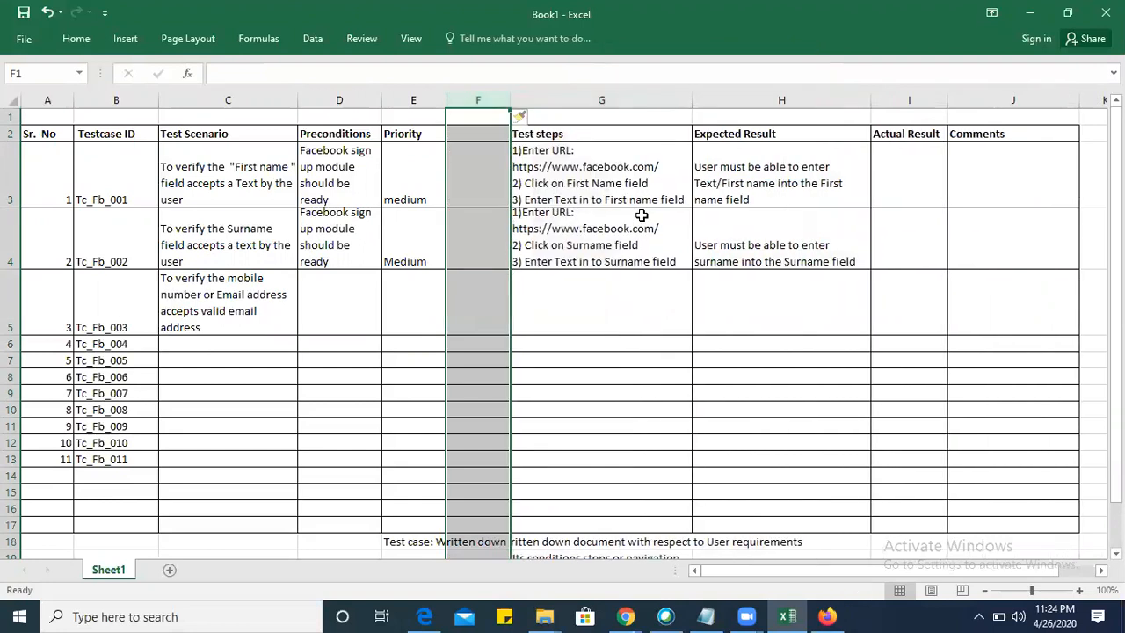
key("ctrl+z")
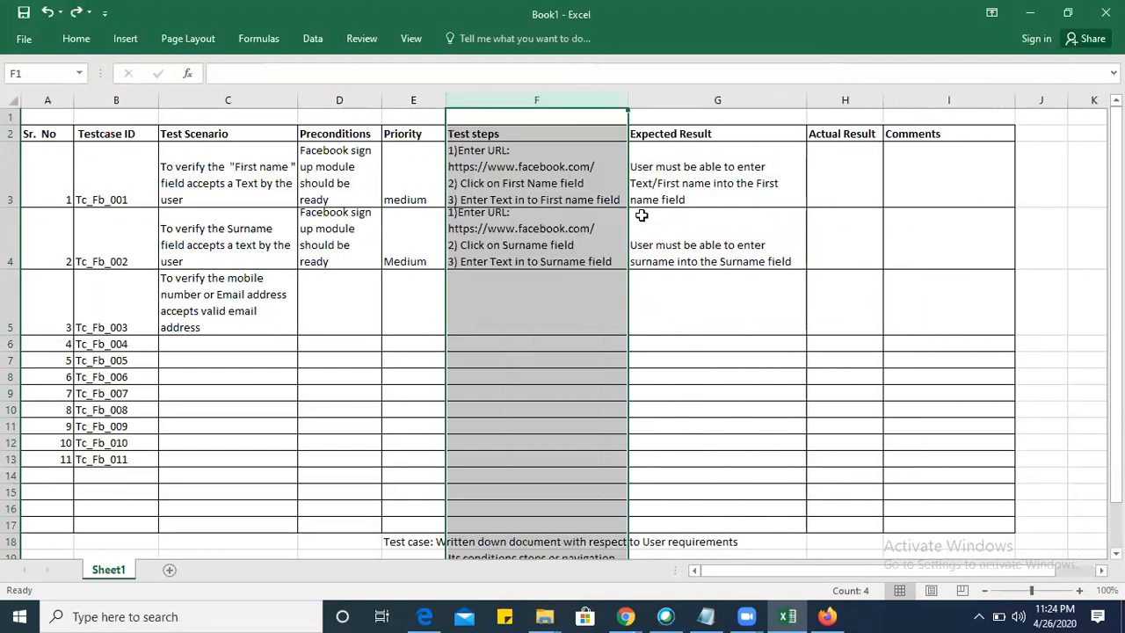
Insert a blank column between Test steps and Expected Result.
left_click(707, 99)
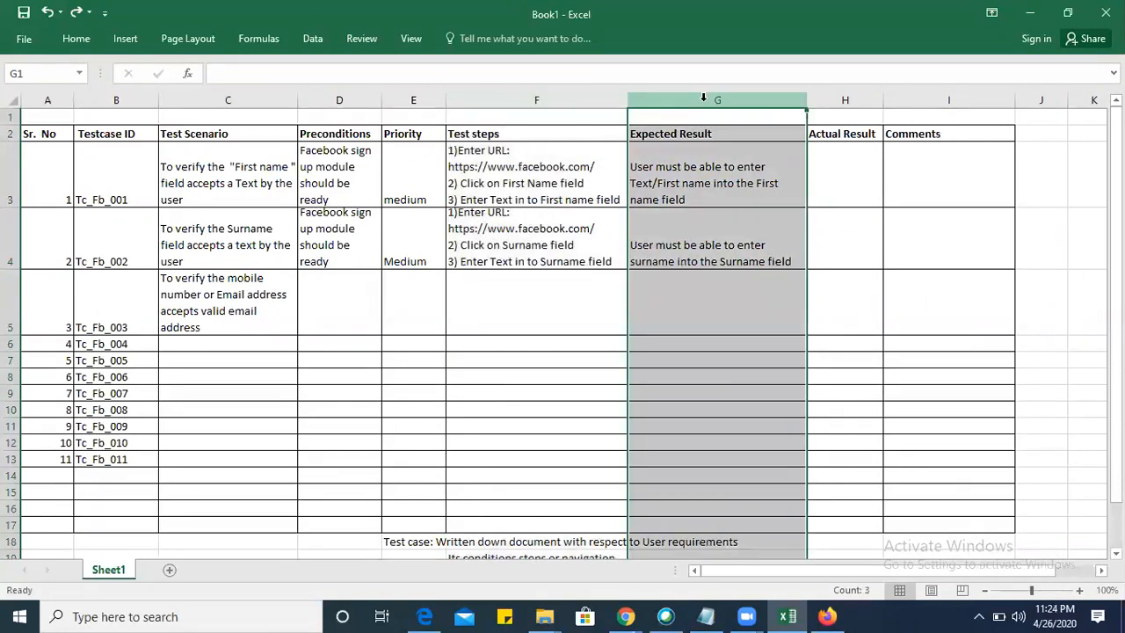
right_click(703, 99)
left_click(731, 216)
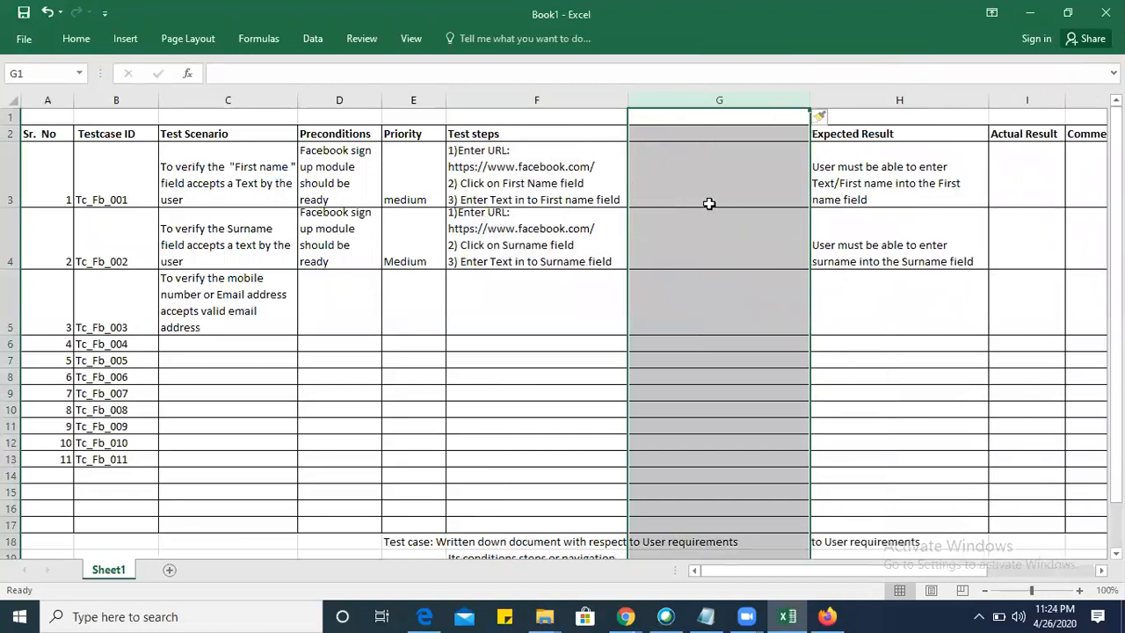
Enter the header "Test data" in G2 above the new blank column.
left_click(698, 122)
left_click(696, 137)
type("Test DAte")
key("BackSpace")
key("BackSpace")
key("BackSpace")
key("BackSpace")
type("ataate")
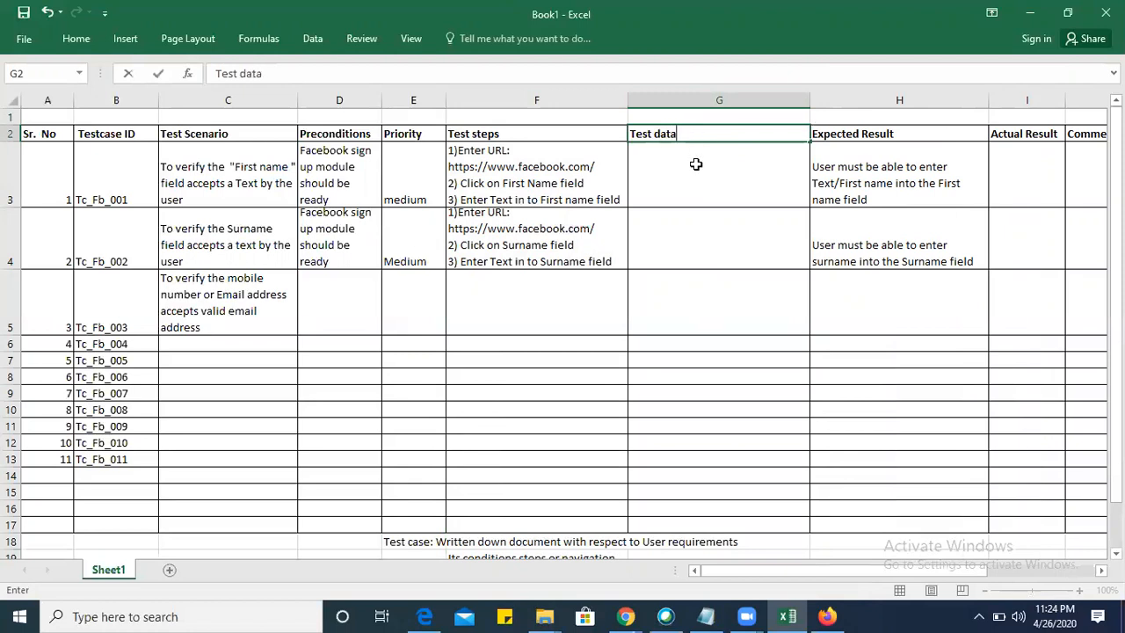
Fill in the test data for the first two test cases: a sample first name in G3 and a surname in G4.
left_click(695, 165)
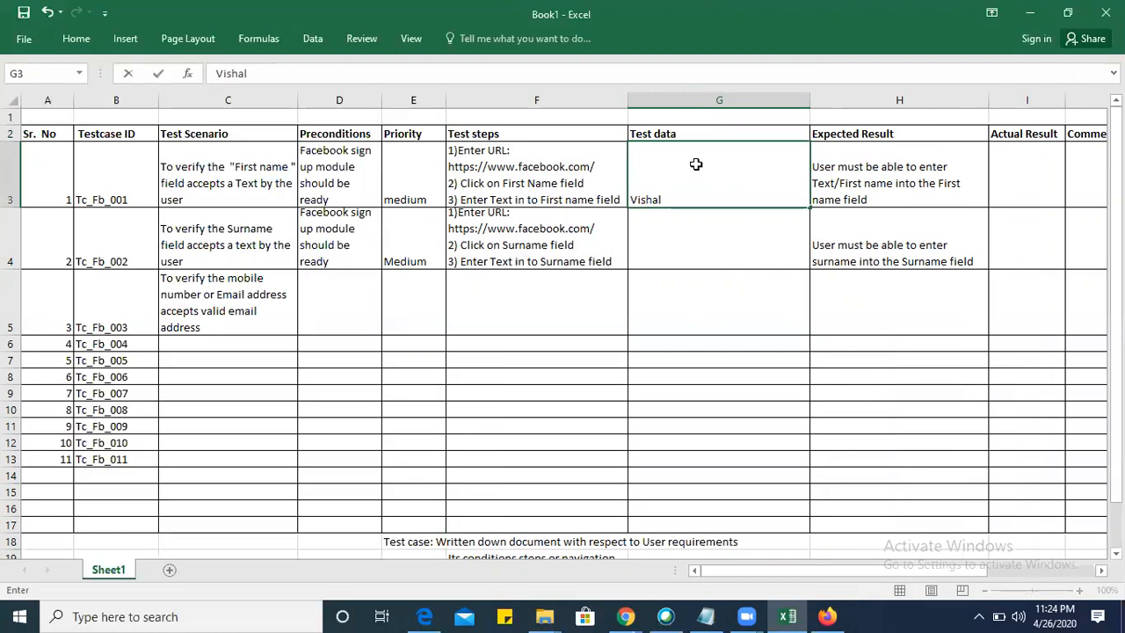
key("Return")
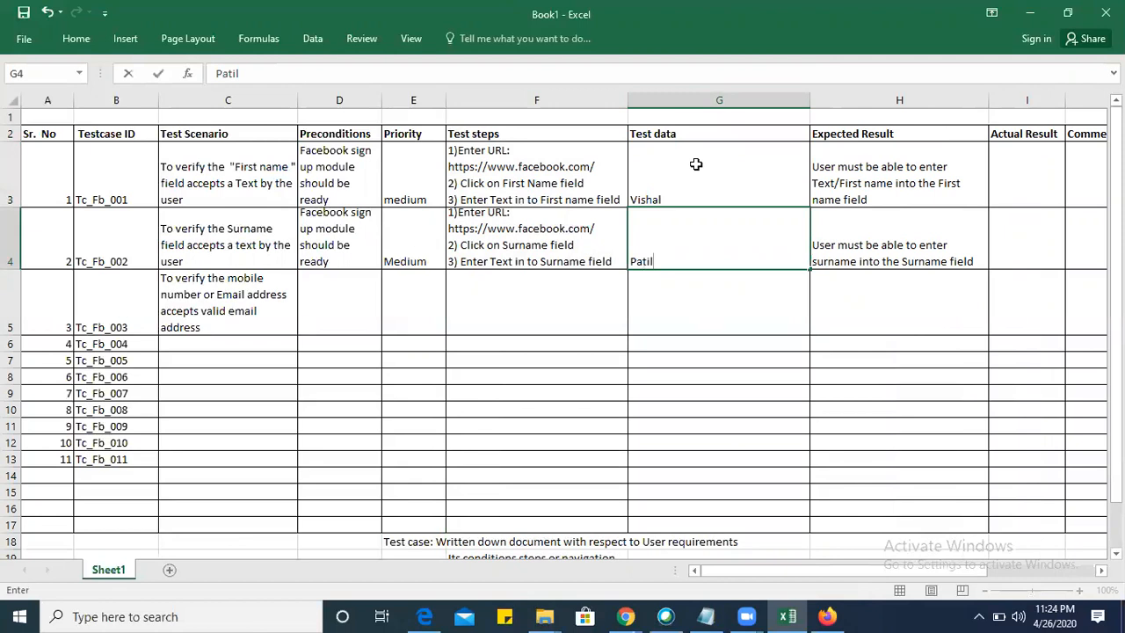
Copy the precondition from D4 into D5 for test case Tc_Fb_003.
left_click(326, 322)
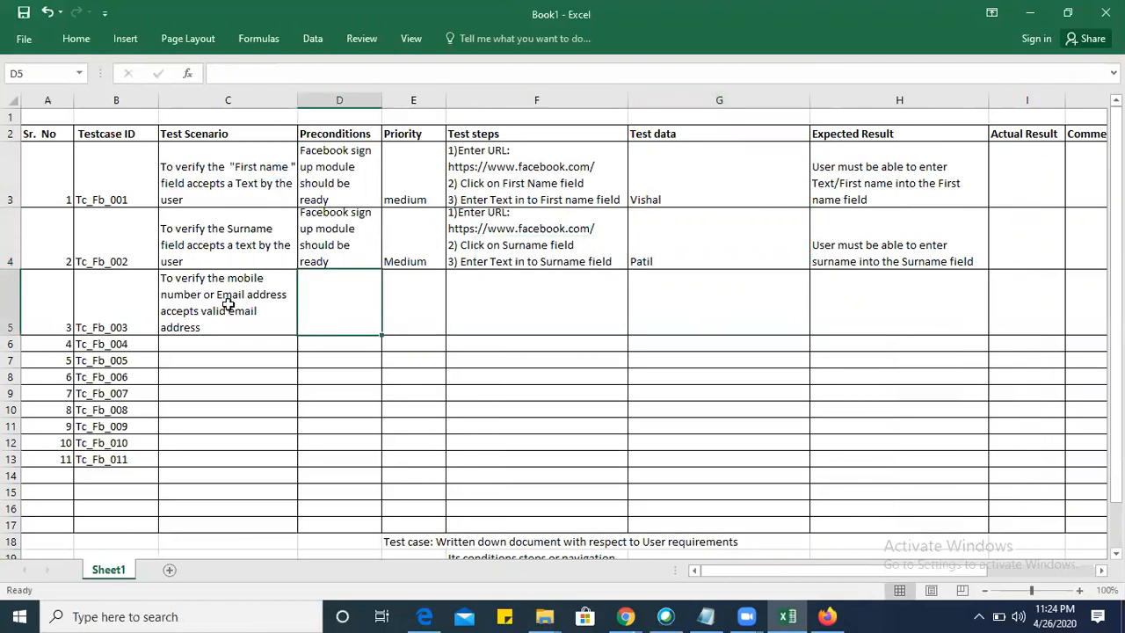
left_click(336, 243)
key("ctrl+c")
left_click(339, 319)
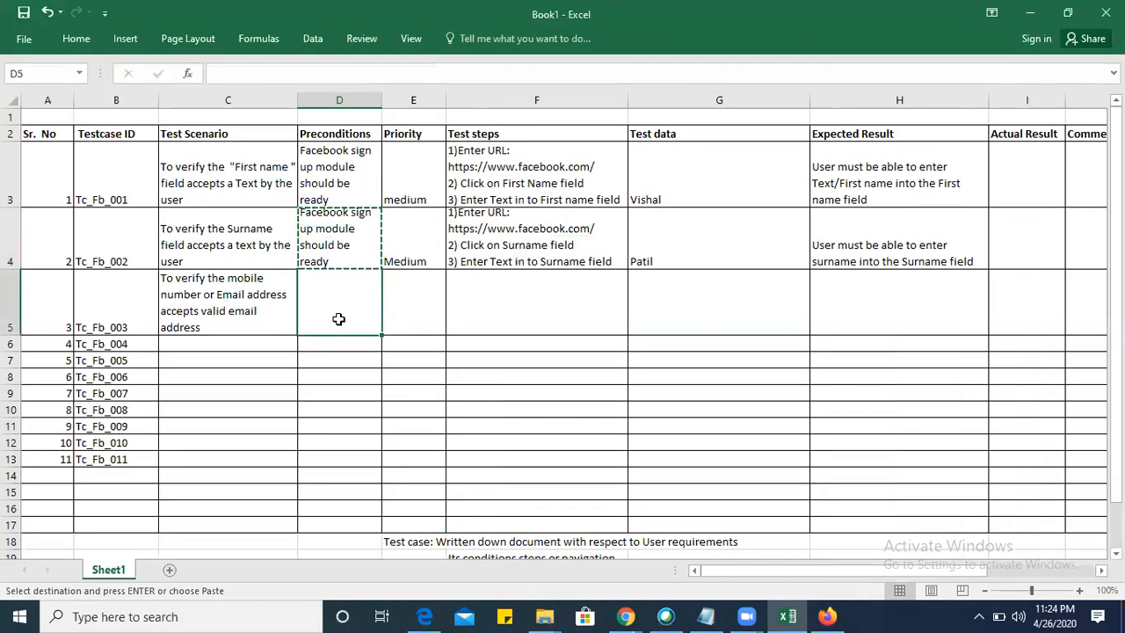
key("ctrl+v")
Set the priority of Tc_Fb_003 in E5 to "medium".
left_click(408, 230)
key("ctrl+c")
left_click(413, 315)
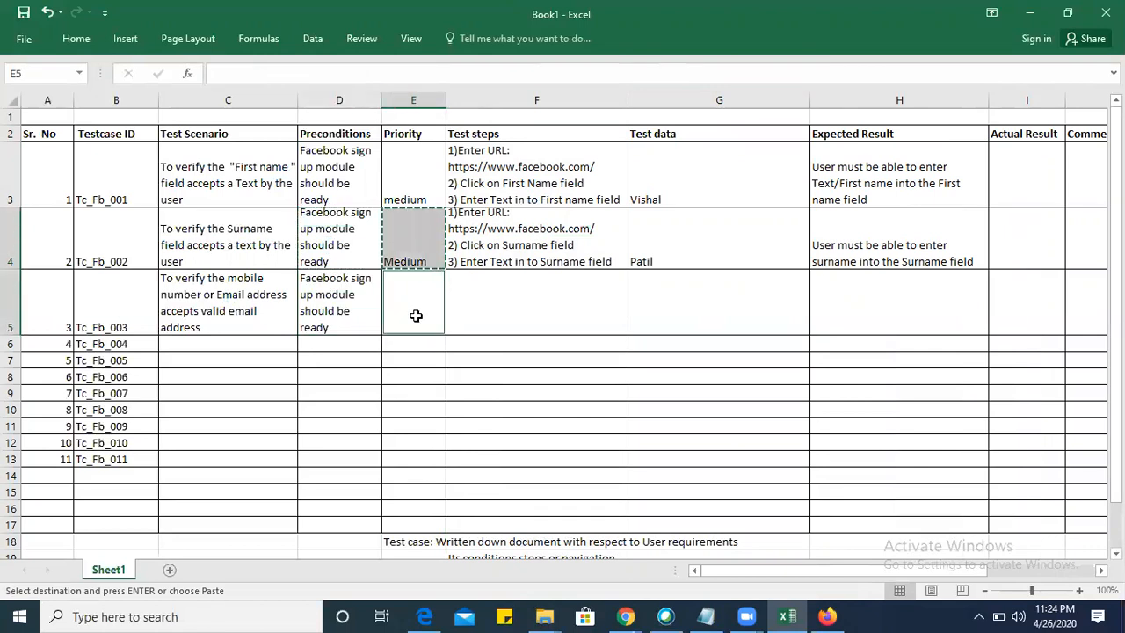
type("Me")
key("Return")
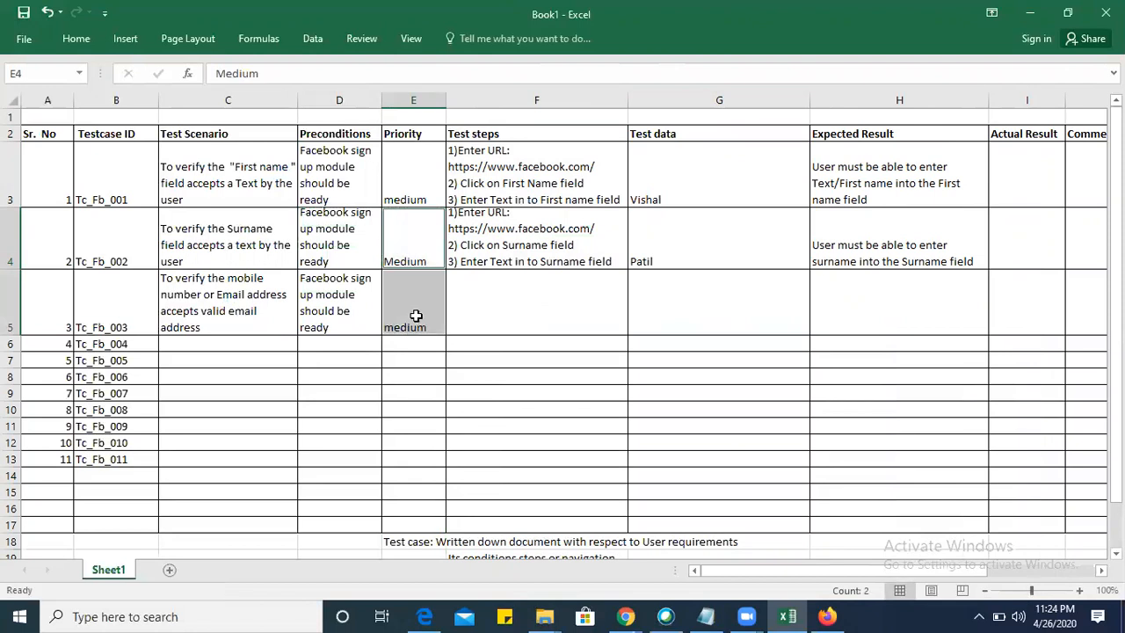
Make row 4 slightly taller and copy the surname test steps from F4 into F5.
left_click(553, 229)
key("ctrl+c")
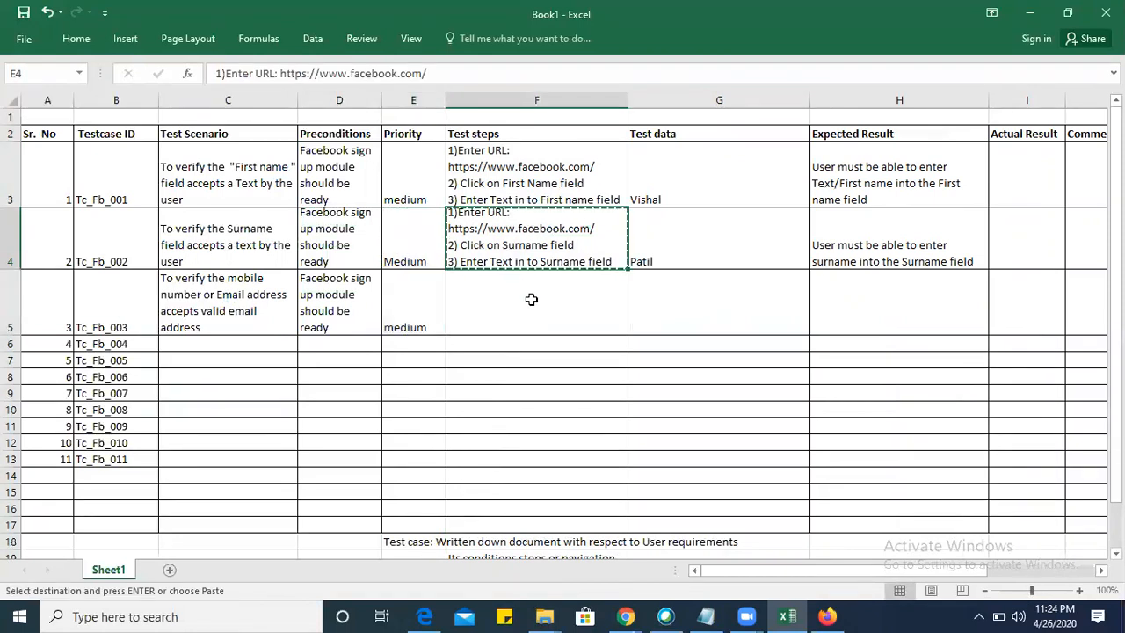
left_click(530, 302)
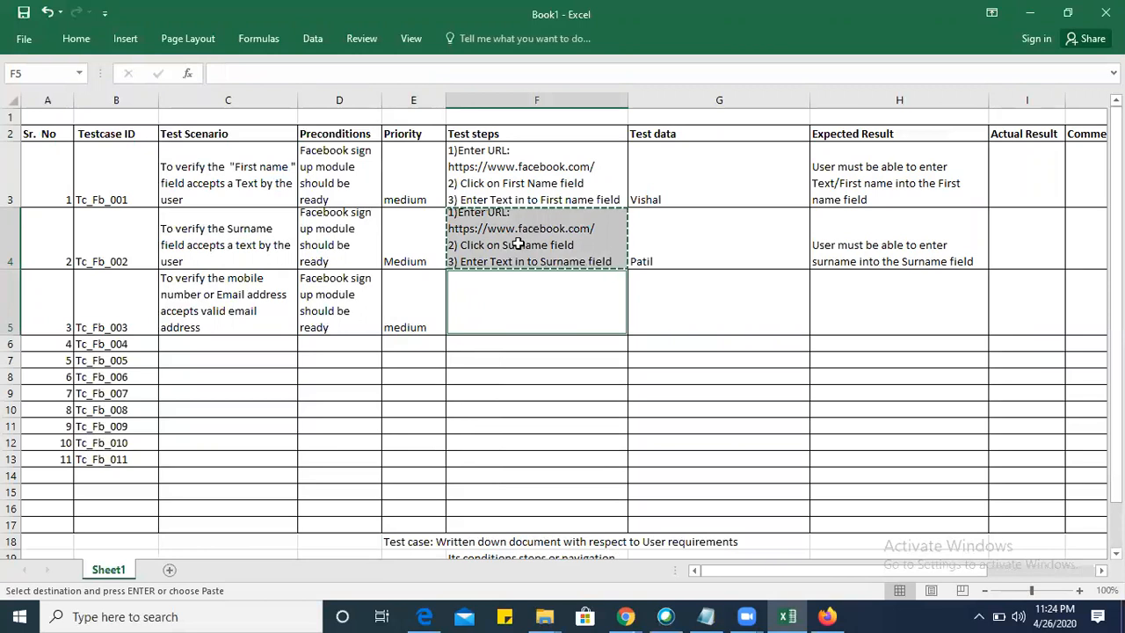
left_click_drag(12, 270, 13, 279)
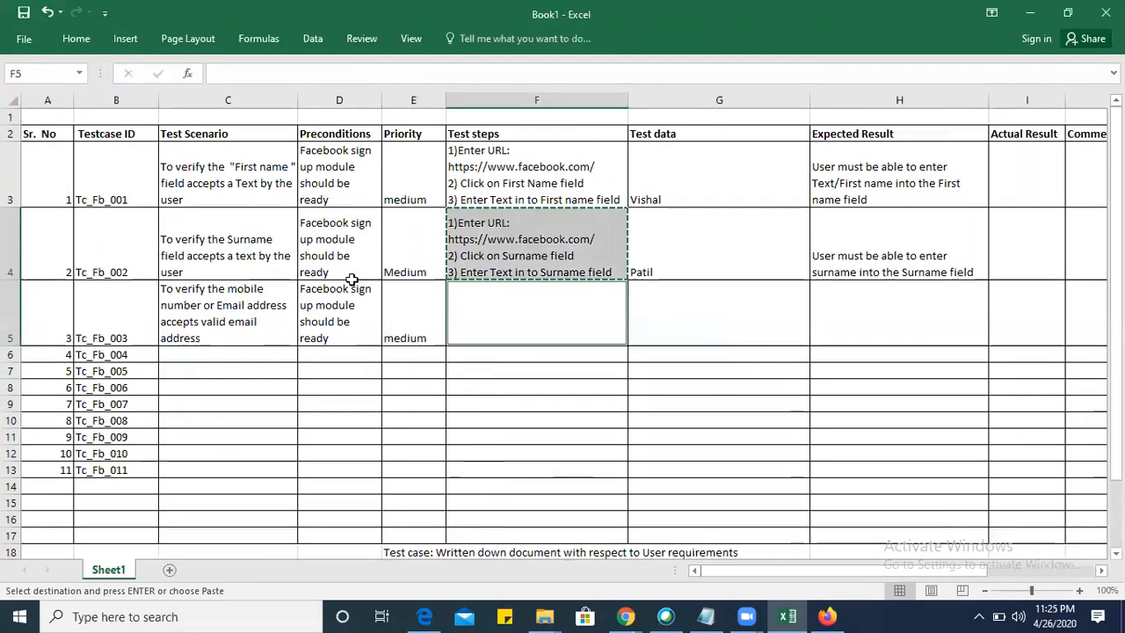
left_click(536, 225)
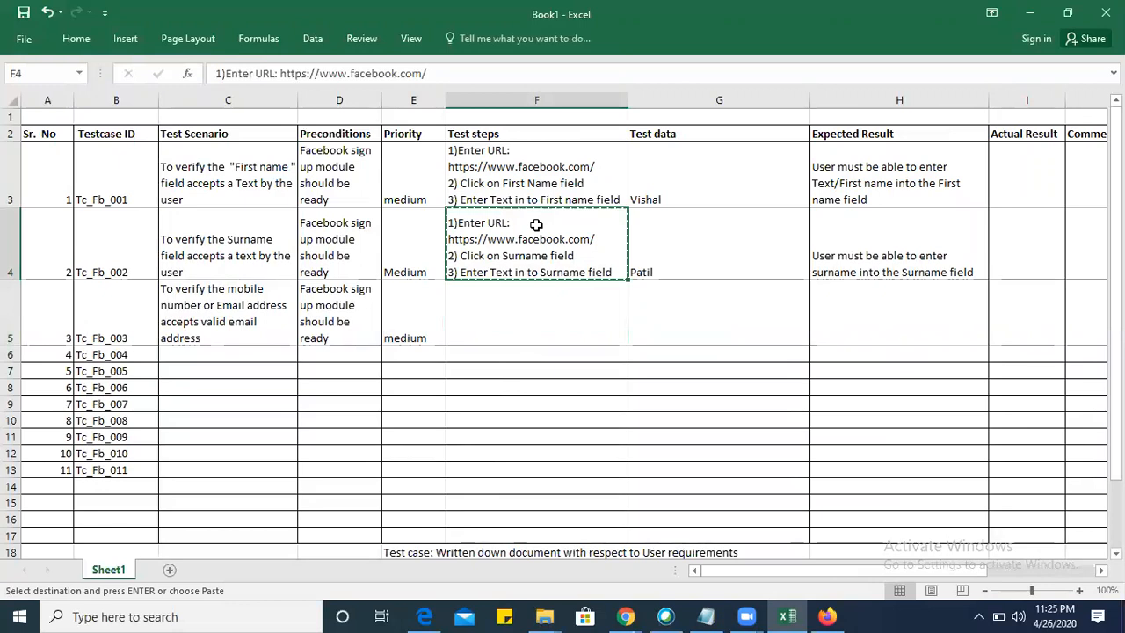
left_click(518, 312)
key("ctrl+v")
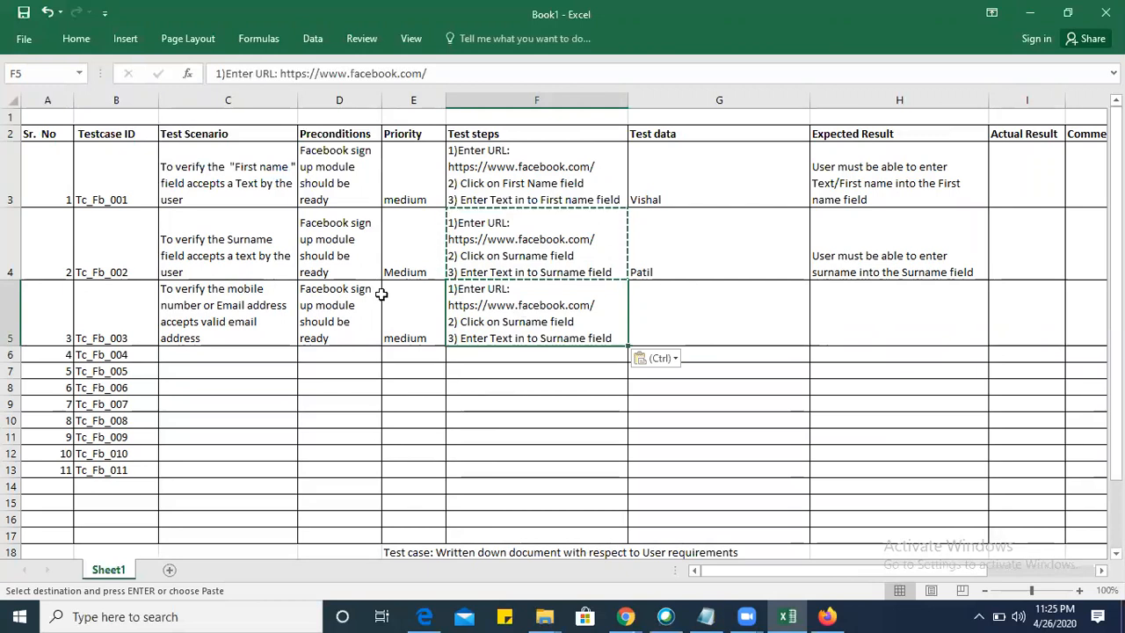
Add the word "field" after "Email address" in the Tc_Fb_003 scenario in C5.
double_click(291, 305)
type("field")
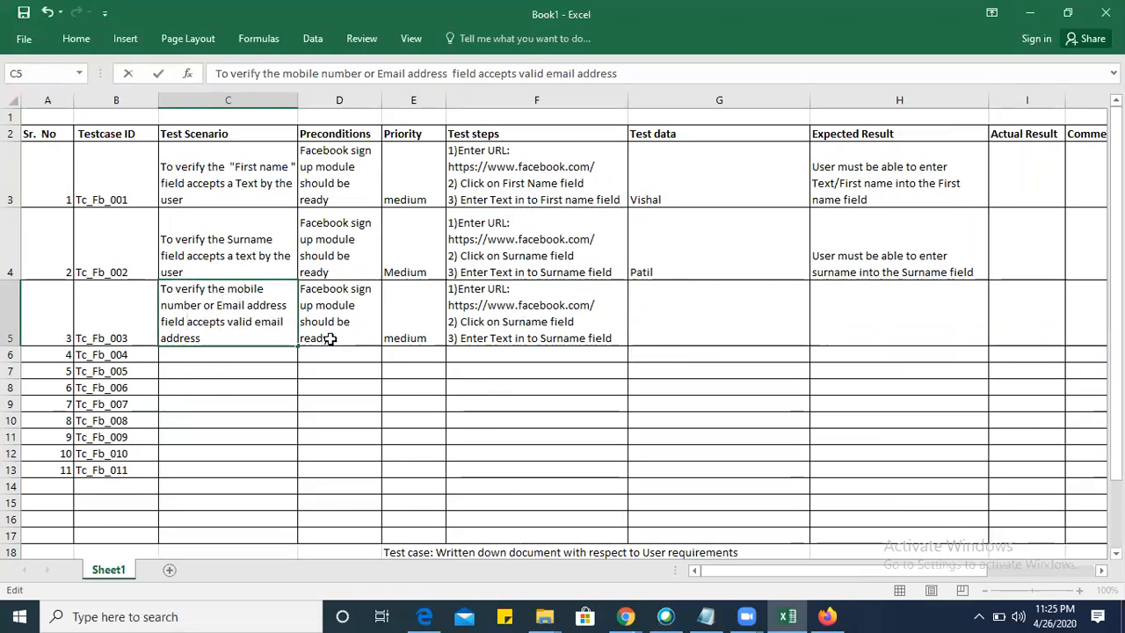
Enter a correctly formatted sample email address as the test data for Tc_Fb_003 in G5.
left_click(714, 307)
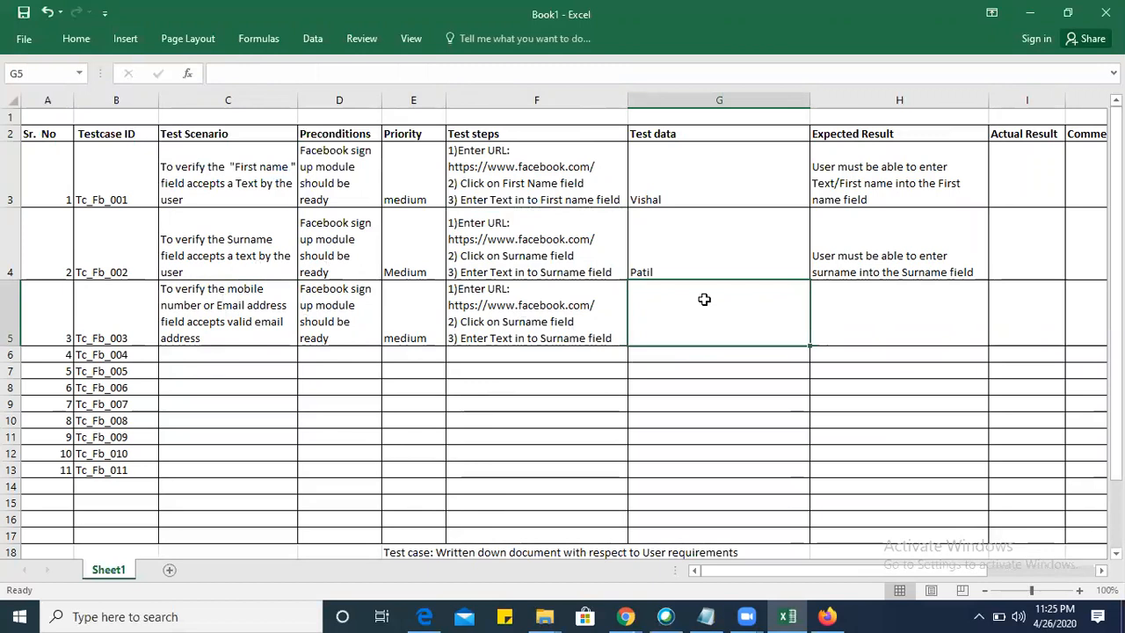
type("Vsi")
key("BackSpace")
key("BackSpace")
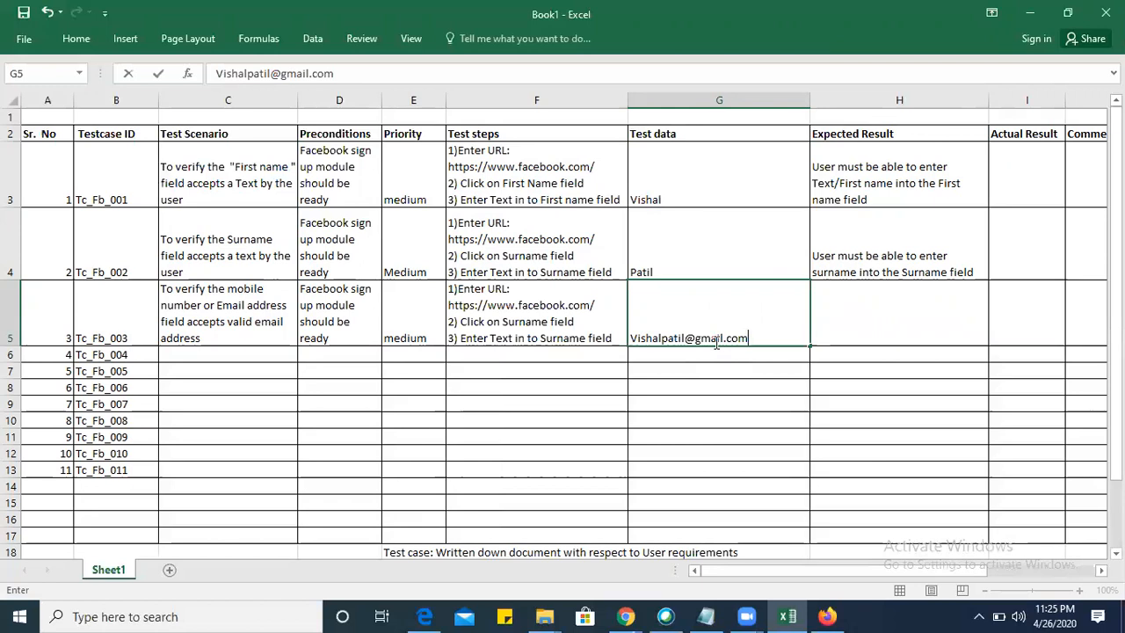
Add a second line in G5 with a sample email address that has a comma instead of the dot before "com".
key("alt+Return")
type("Vishal")
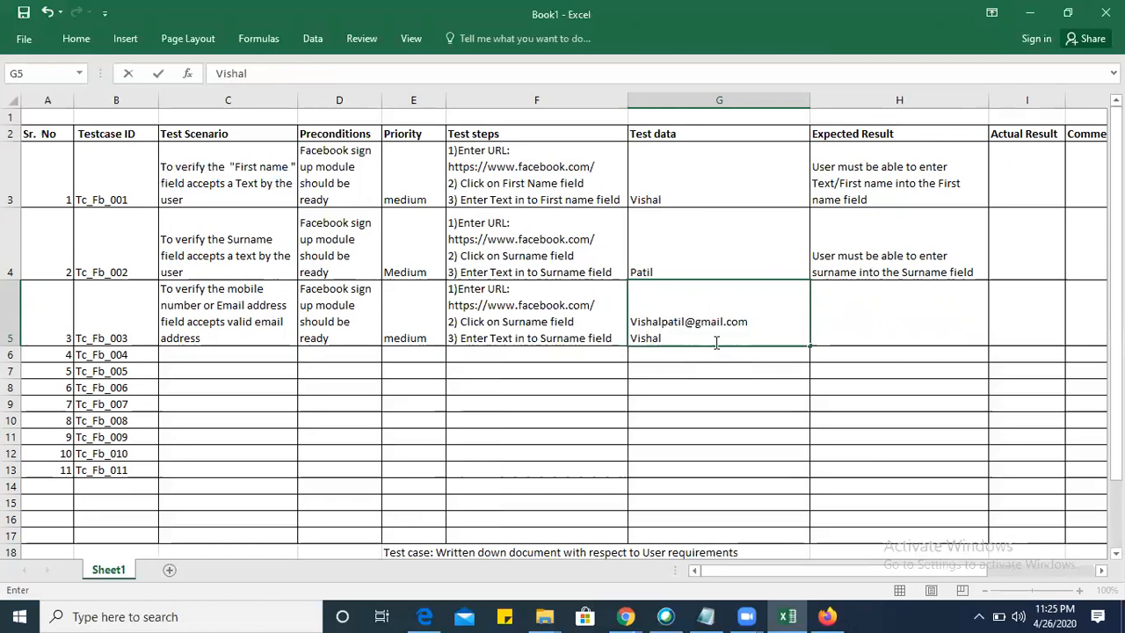
type("#")
type("mai")
type("l,c")
key("BackSpace")
key("BackSpace")
key("BackSpace")
key("BackSpace")
type("@gmail,co")
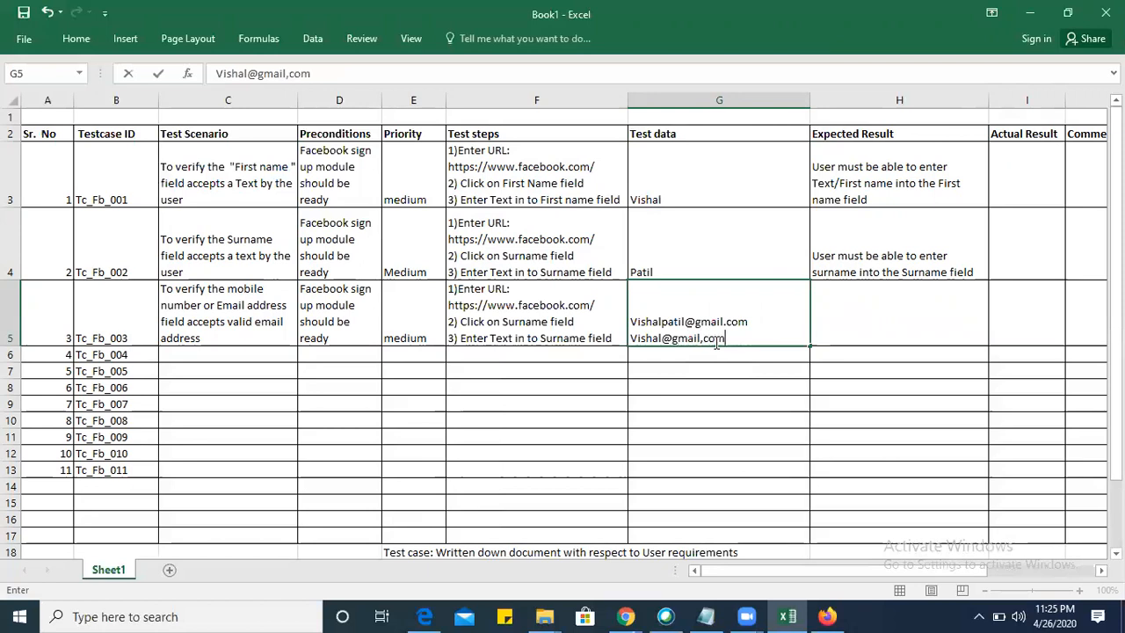
type("m")
Add a third line in G5 with a sample email address whose @ sign is misplaced between "gmail" and "com".
key("alt+Return")
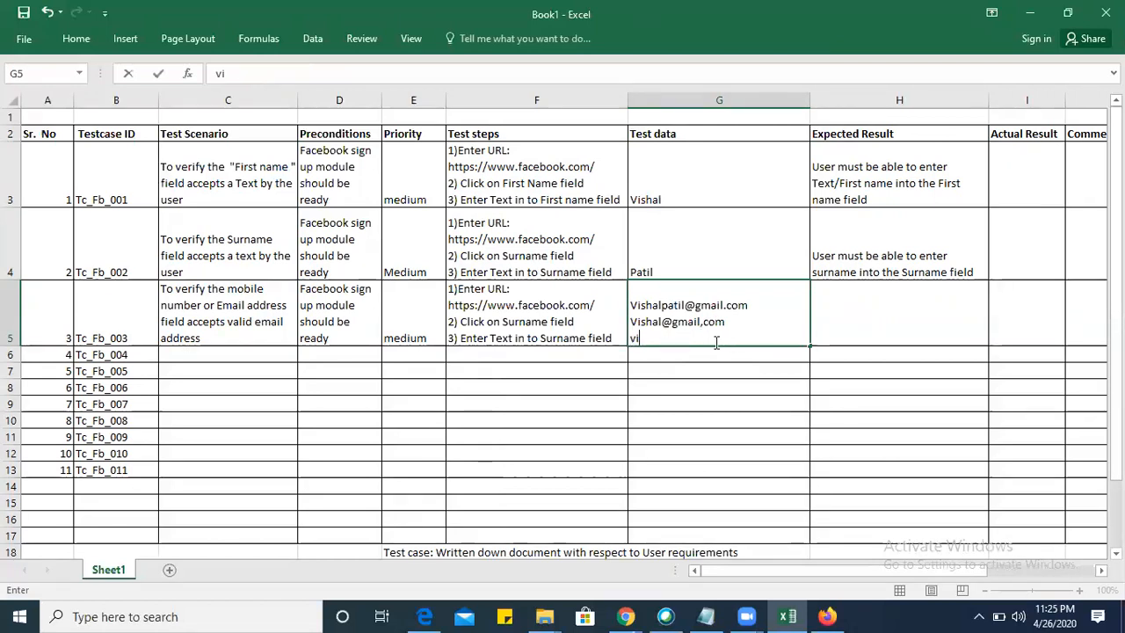
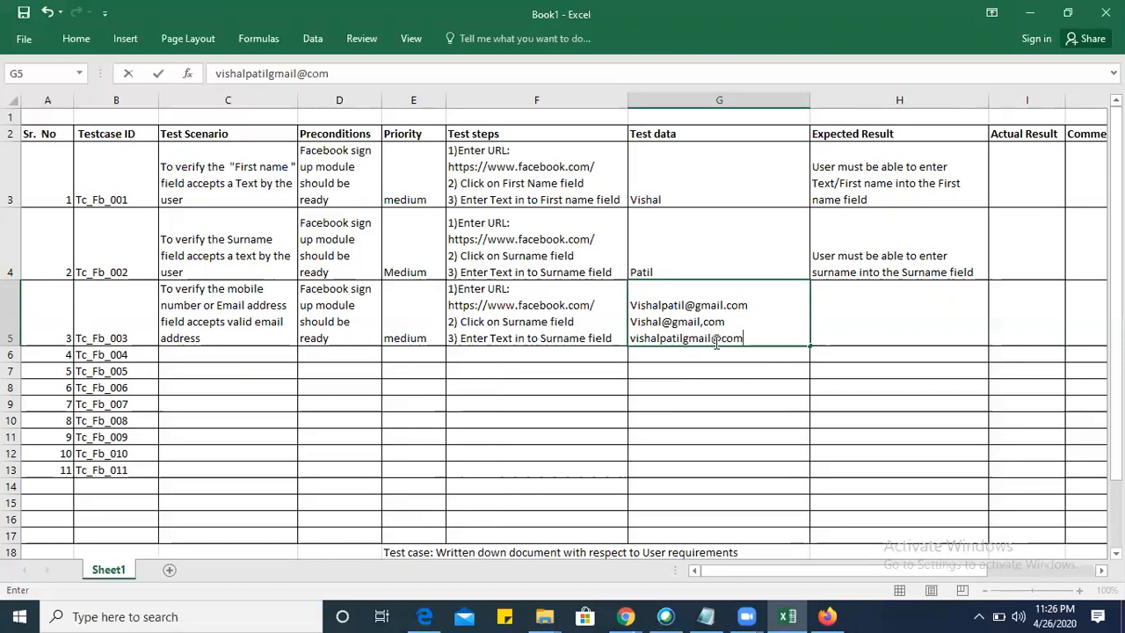
Enter the expected result "User must be able to enter valid email address" for Tc_Fb_003 in H5.
left_click(861, 314)
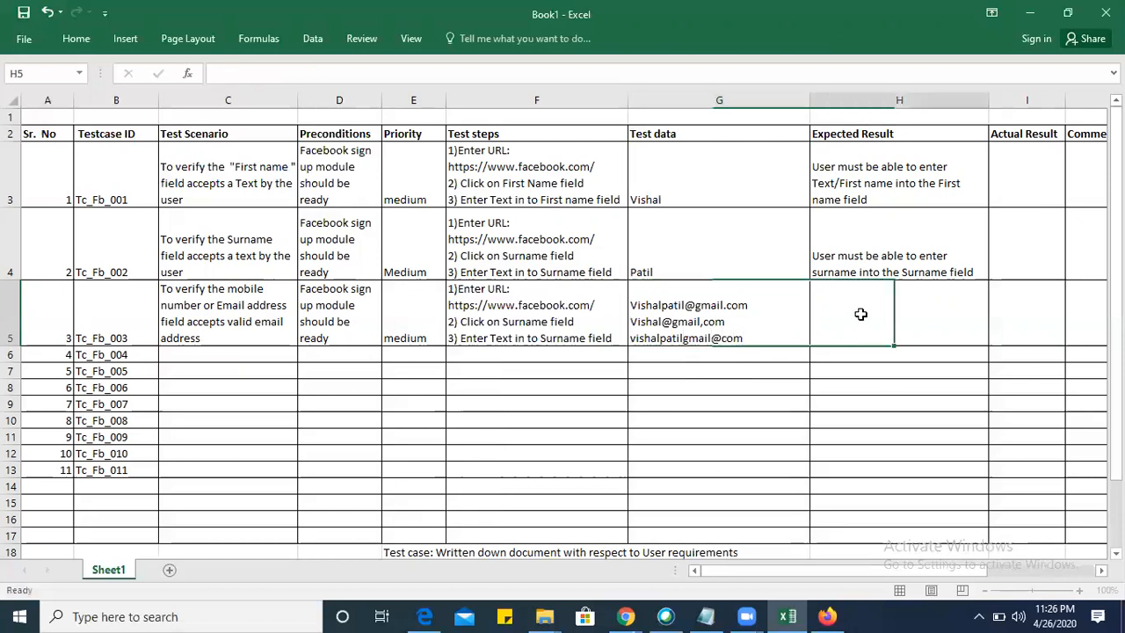
type("Useer")
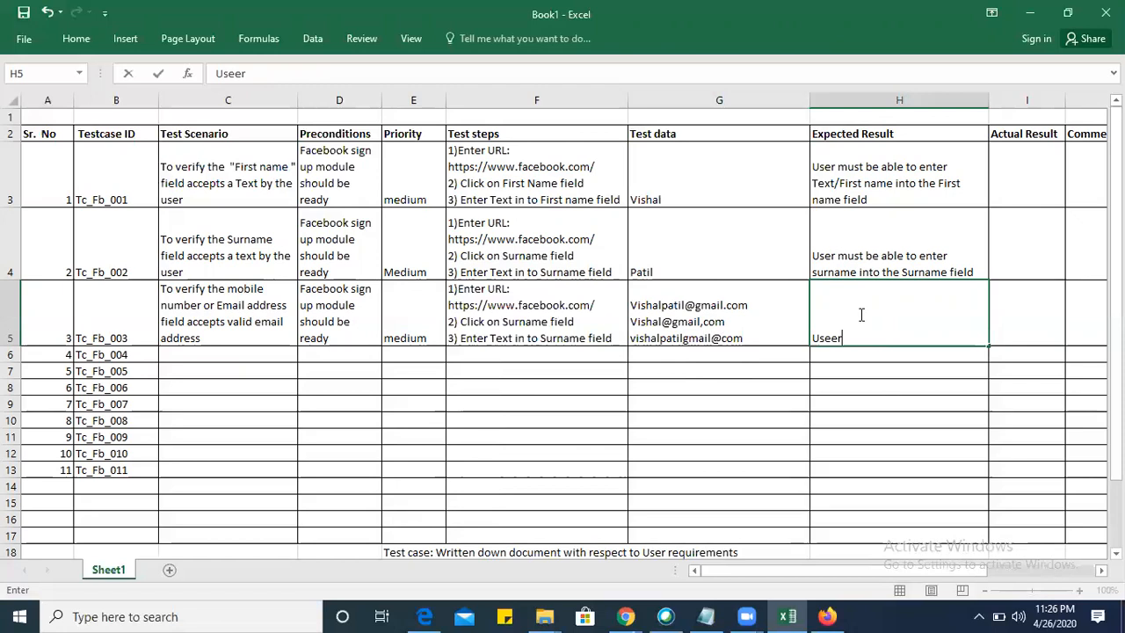
key("BackSpace")
key("BackSpace")
type("se")
key("BackSpace")
key("BackSpace")
type("er must be ")
type("al")
type("le to enter va")
type("lid me")
type("ia")
key("BackSpace")
key("BackSpace")
key("BackSpace")
key("BackSpace")
type("email address")
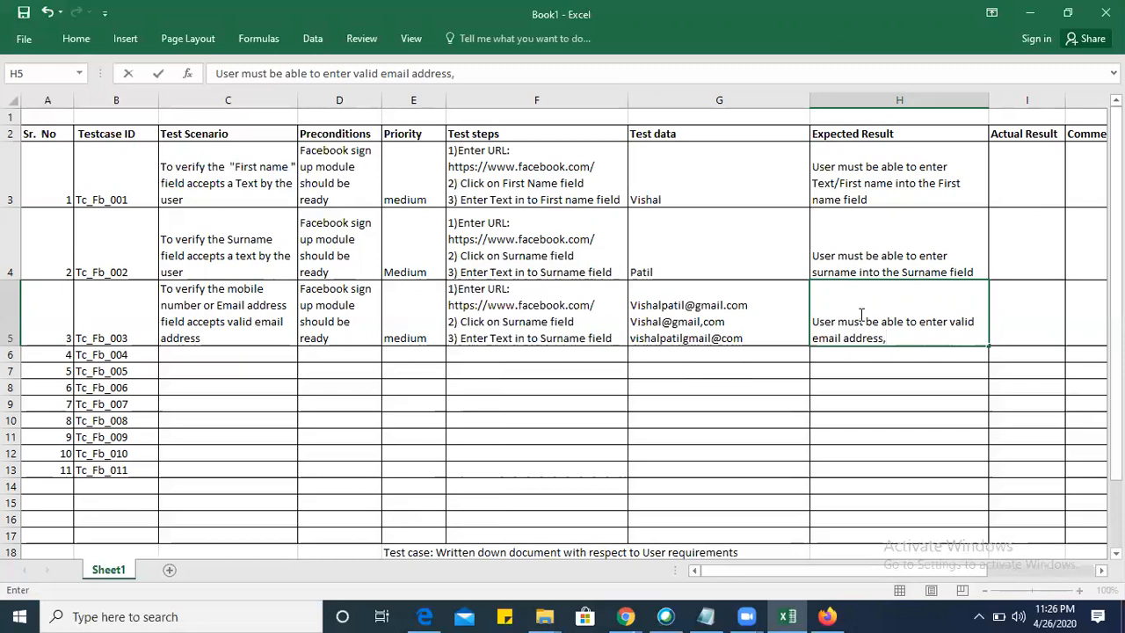
key("BackSpace")
Enter in C6 the scenario "To verify the mobile number or Email address field gives an error message on entering the invalid email address".
left_click(208, 350)
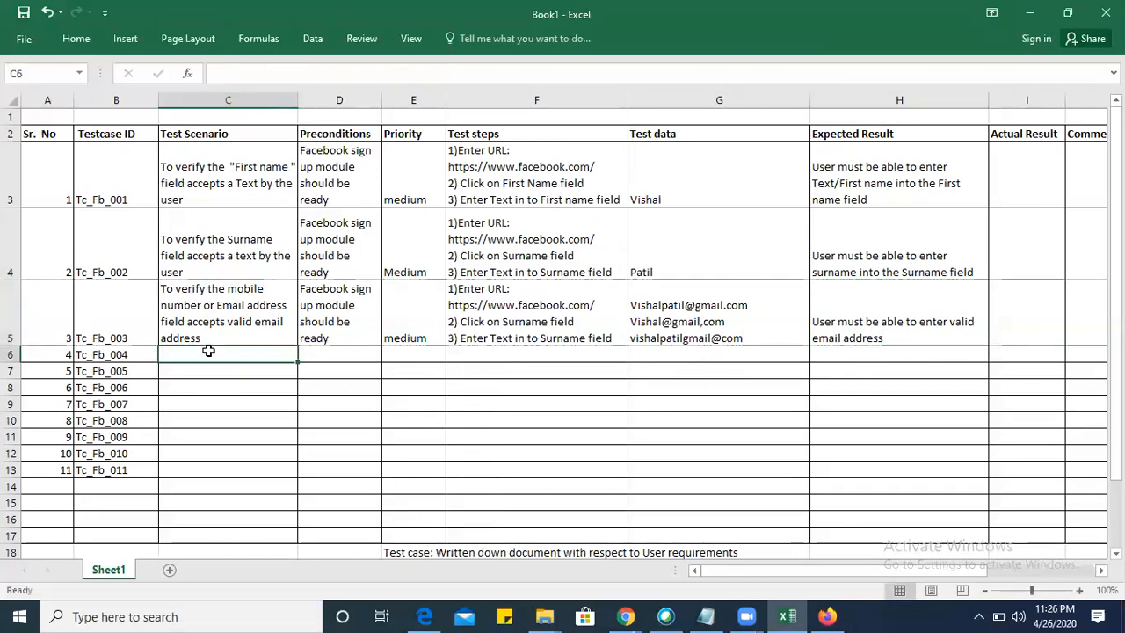
type("Tov eri")
key("BackSpace")
key("BackSpace")
key("BackSpace")
type("veri")
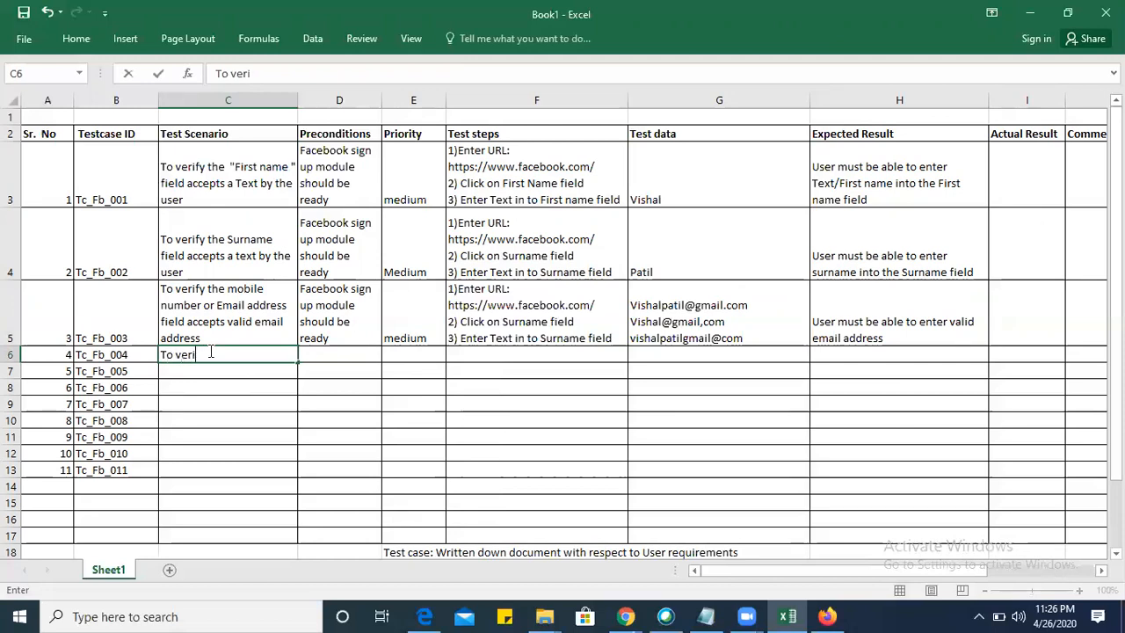
type("fy the mobile")
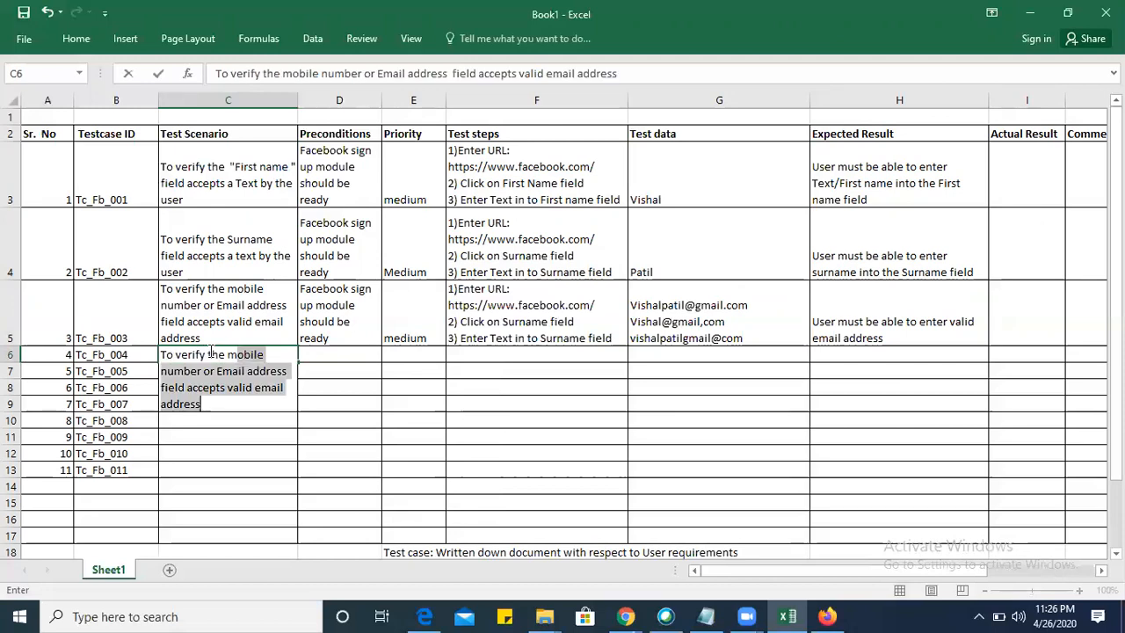
type(" number or ")
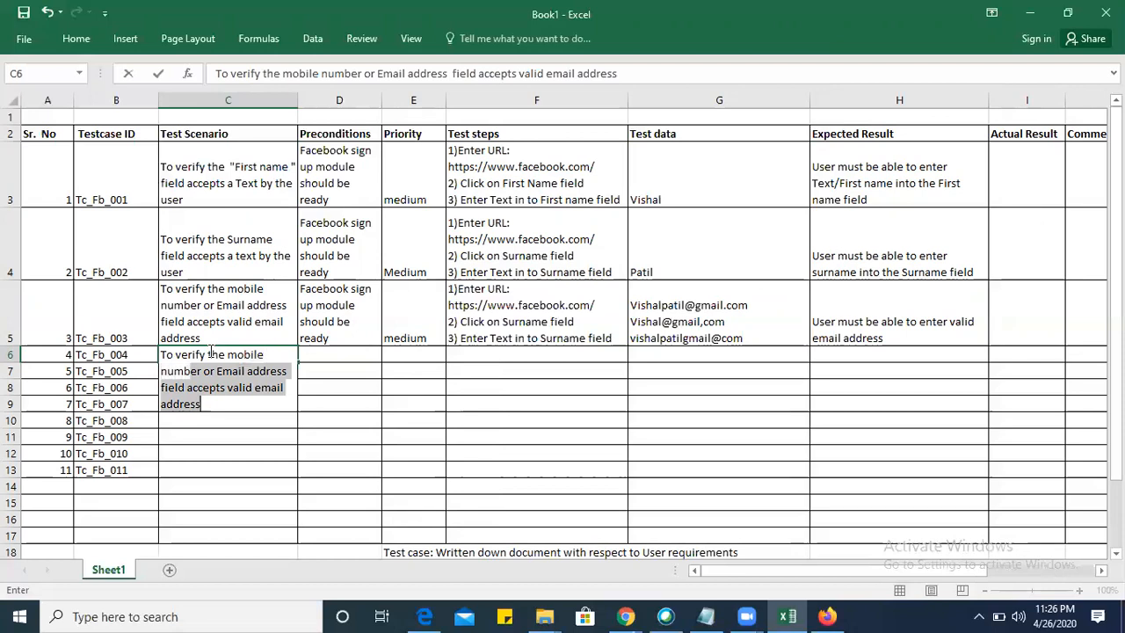
type("Emia")
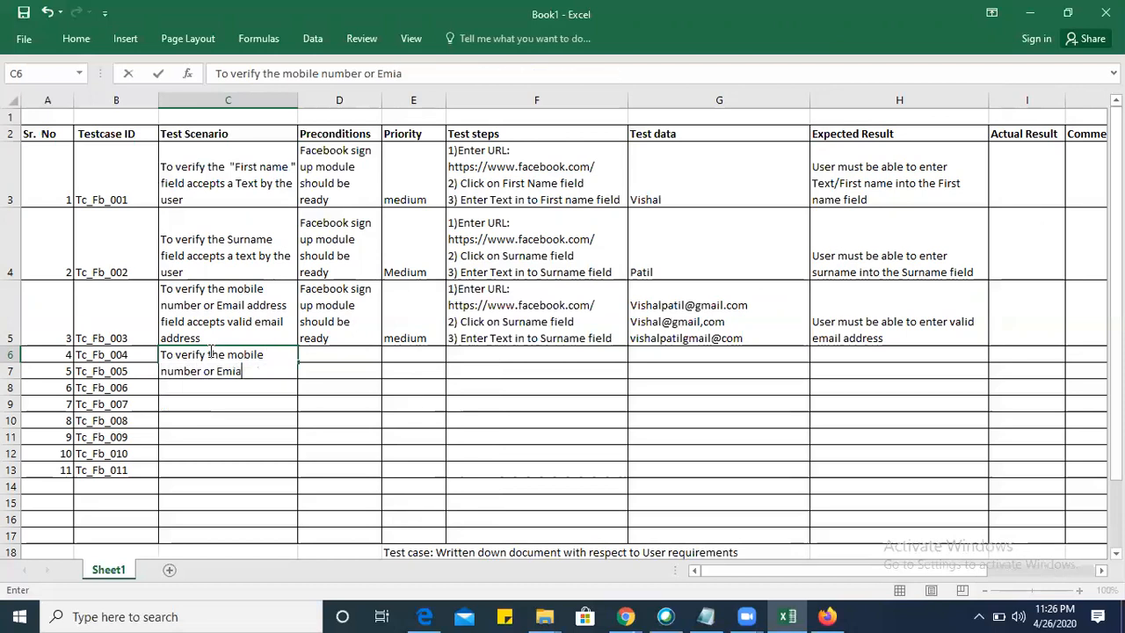
key("BackSpace")
key("BackSpace")
type("ail ")
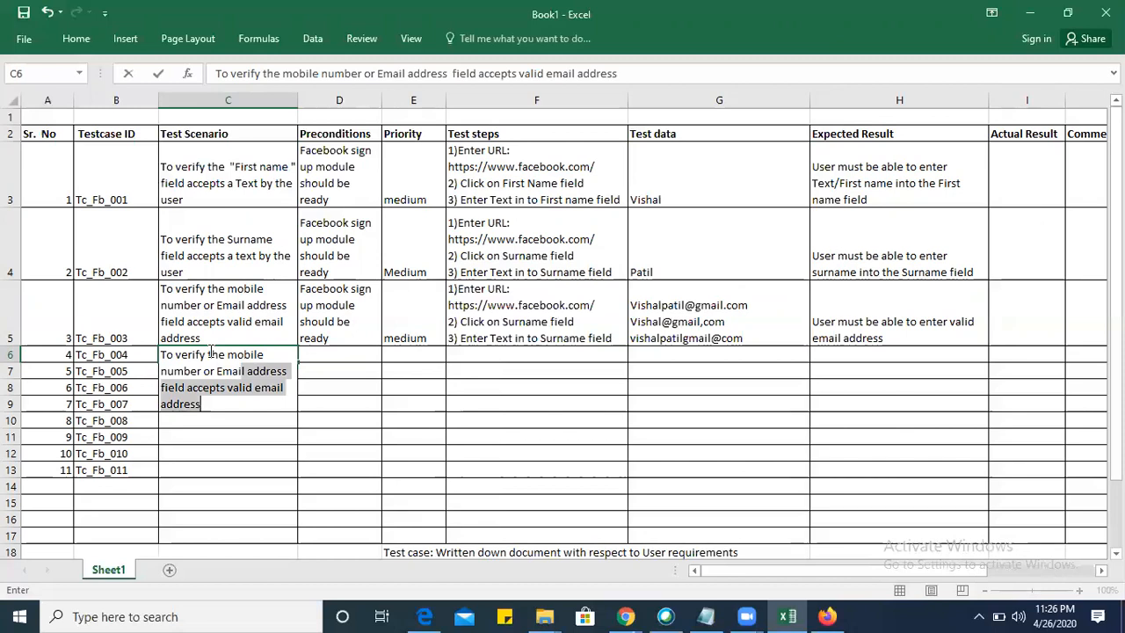
type("address fiel")
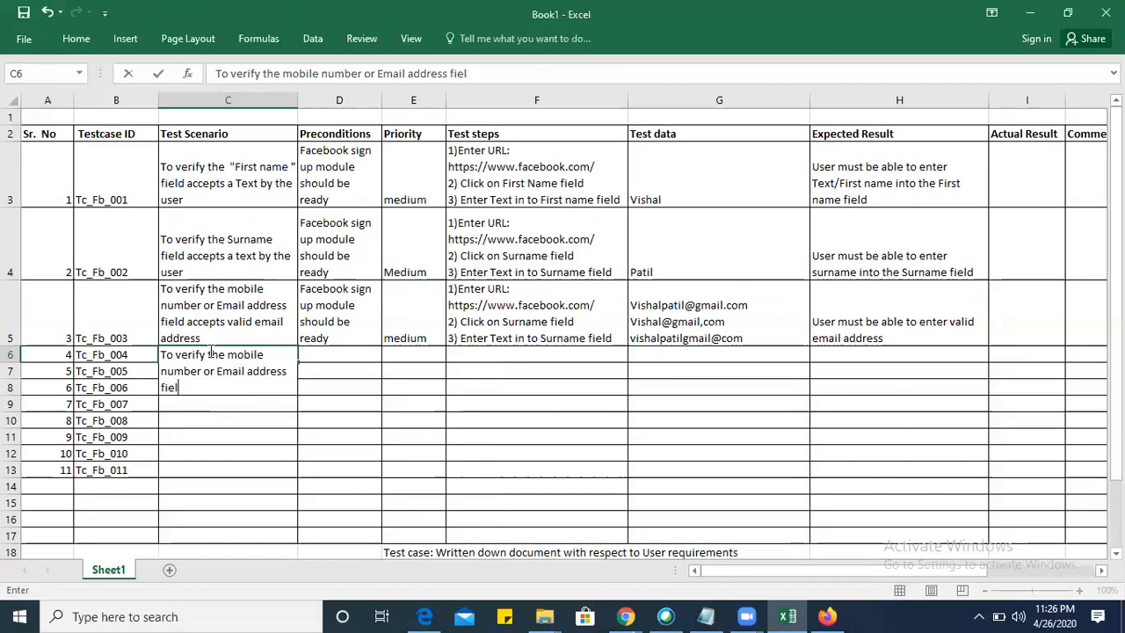
type("d gives an error mes")
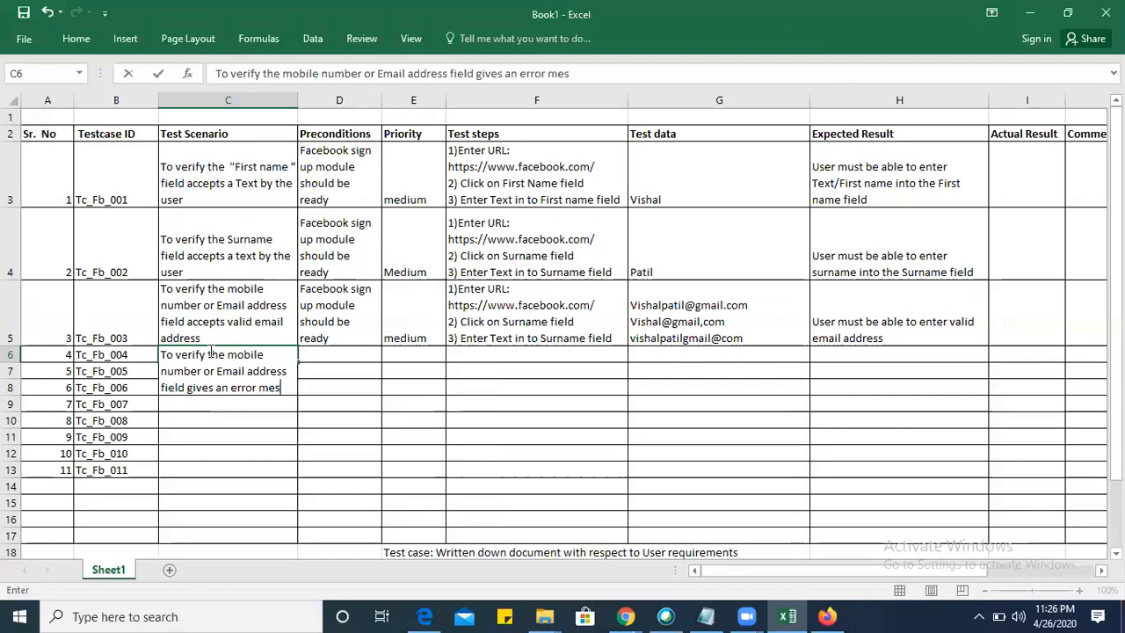
type("sage on enteri")
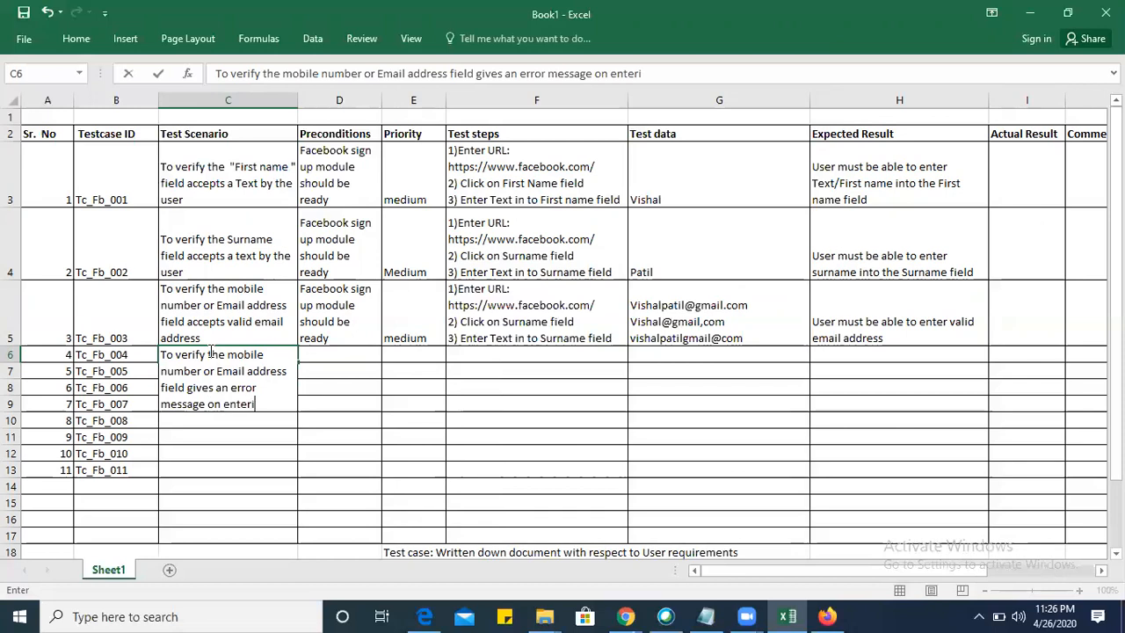
type("ng the invalid")
type(" ema")
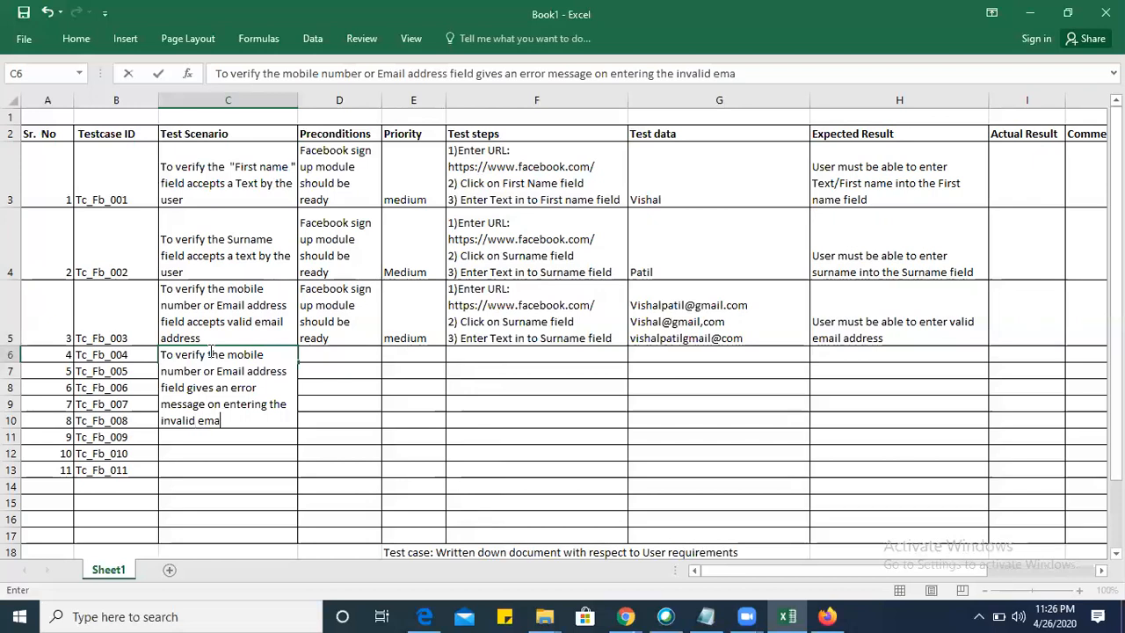
type("il address")
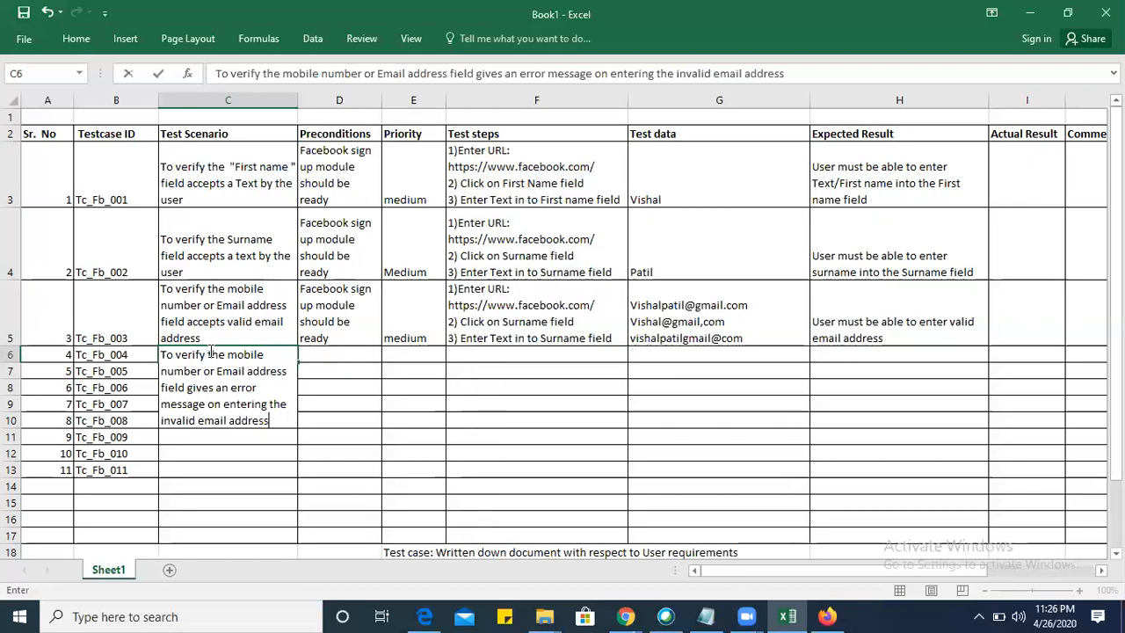
Copy the precondition "Facebook sign up module should be ready" from D5 into D6 for Tc_Fb_004.
left_click(314, 381)
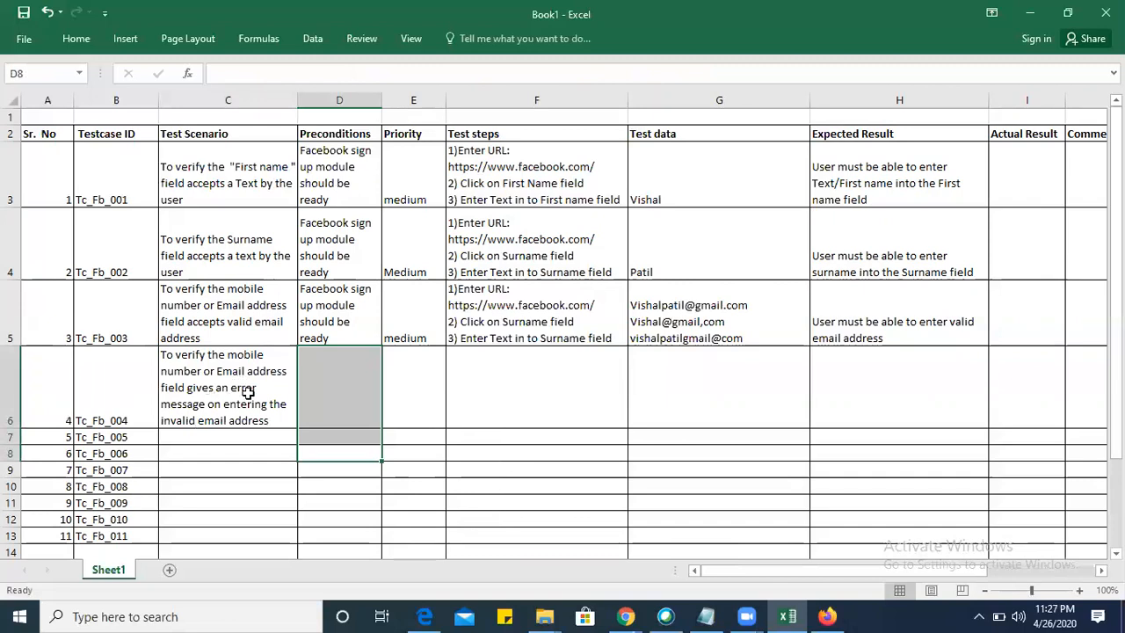
left_click(330, 326)
key("ctrl+c")
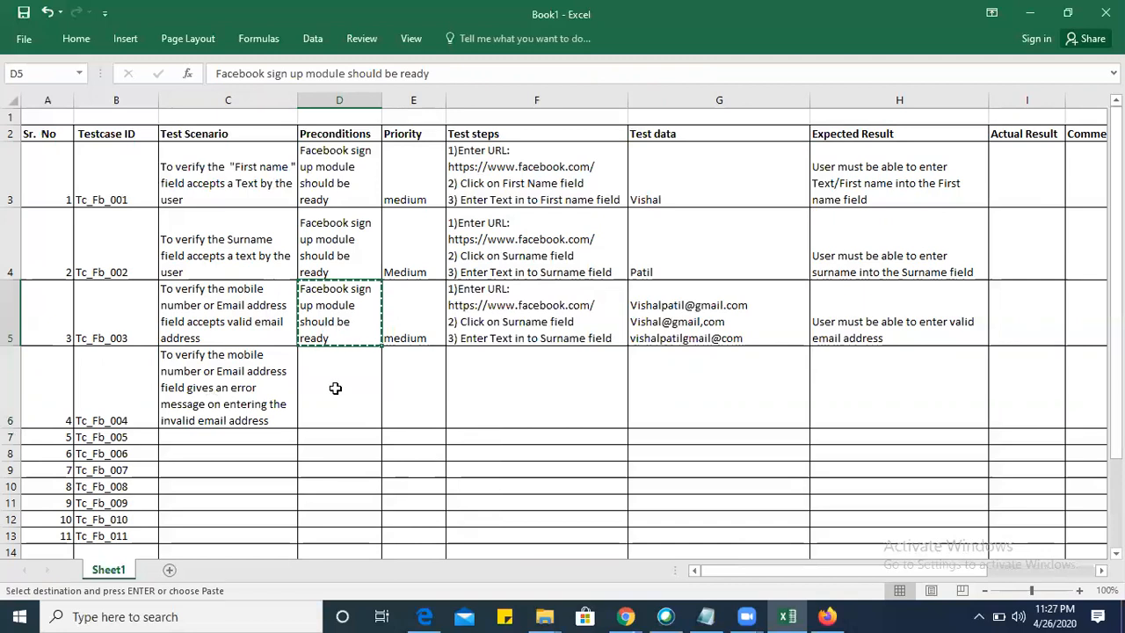
left_click(333, 387)
key("ctrl+v")
Copy the priority, test steps and test data of Tc_Fb_003 in E5:G5 into row 6, starting at E6.
left_click(420, 324)
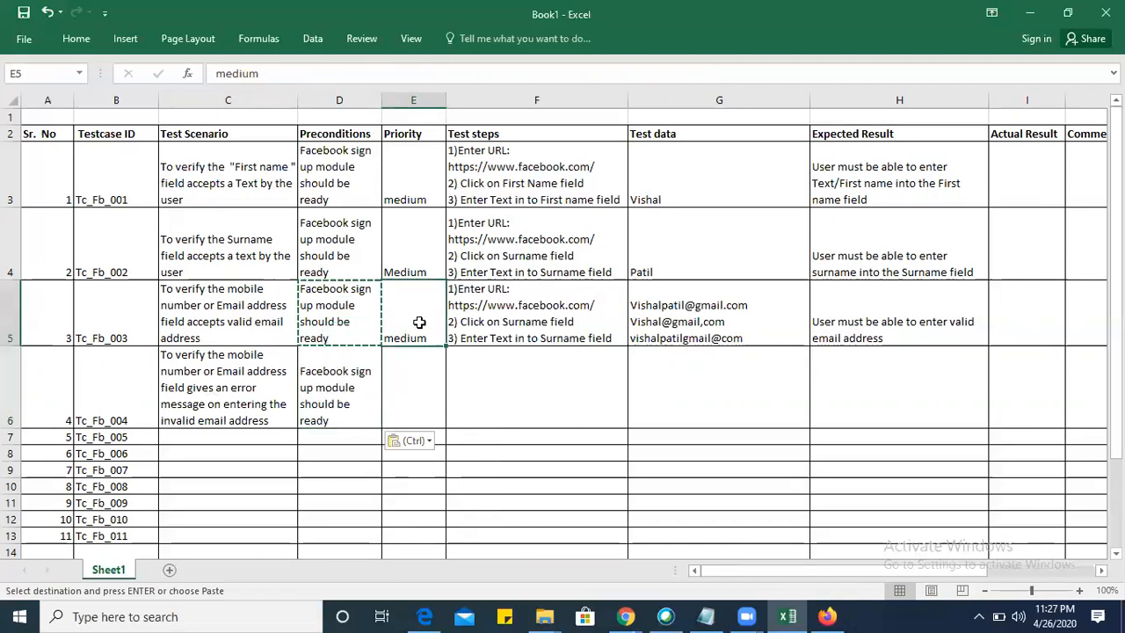
key("ctrl")
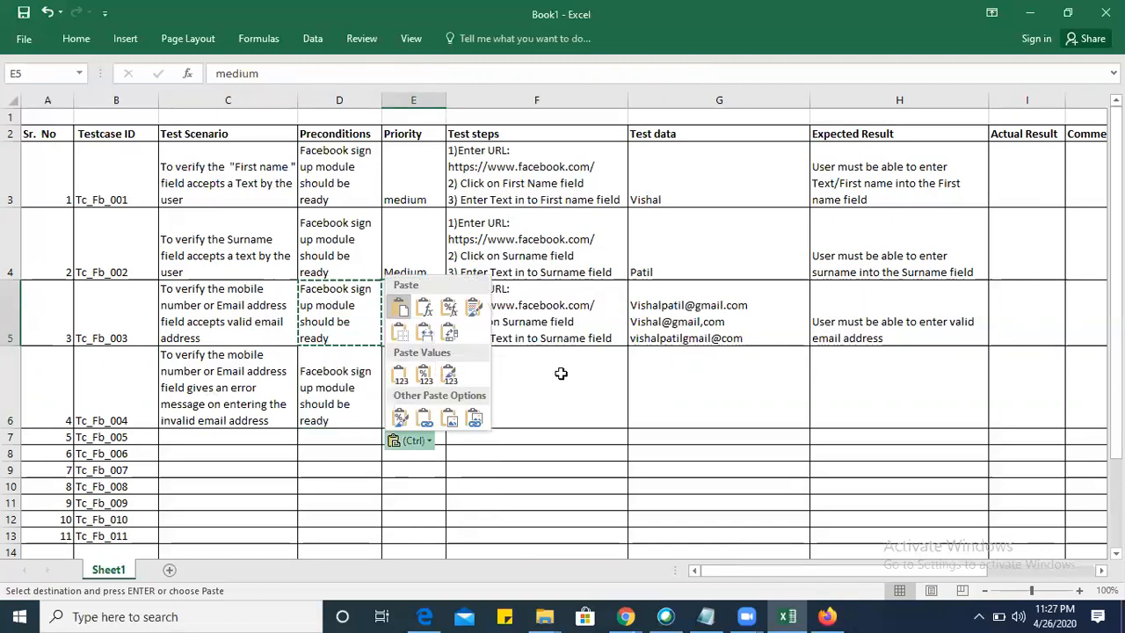
key("Escape")
left_click_drag(539, 310, 713, 309)
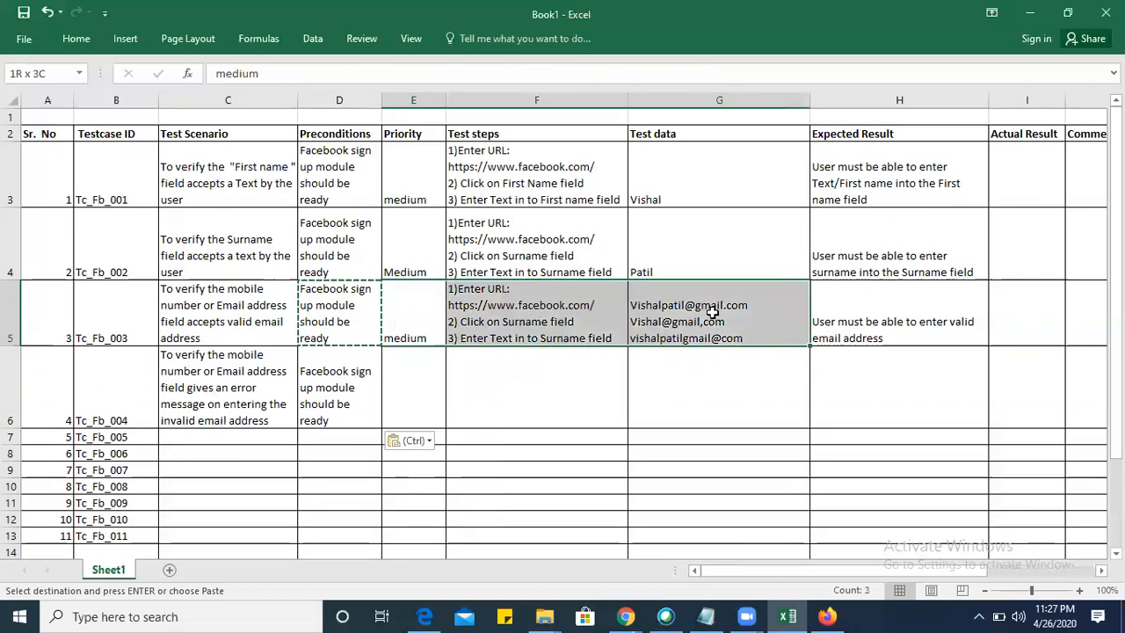
key("ctrl+c")
left_click(419, 394)
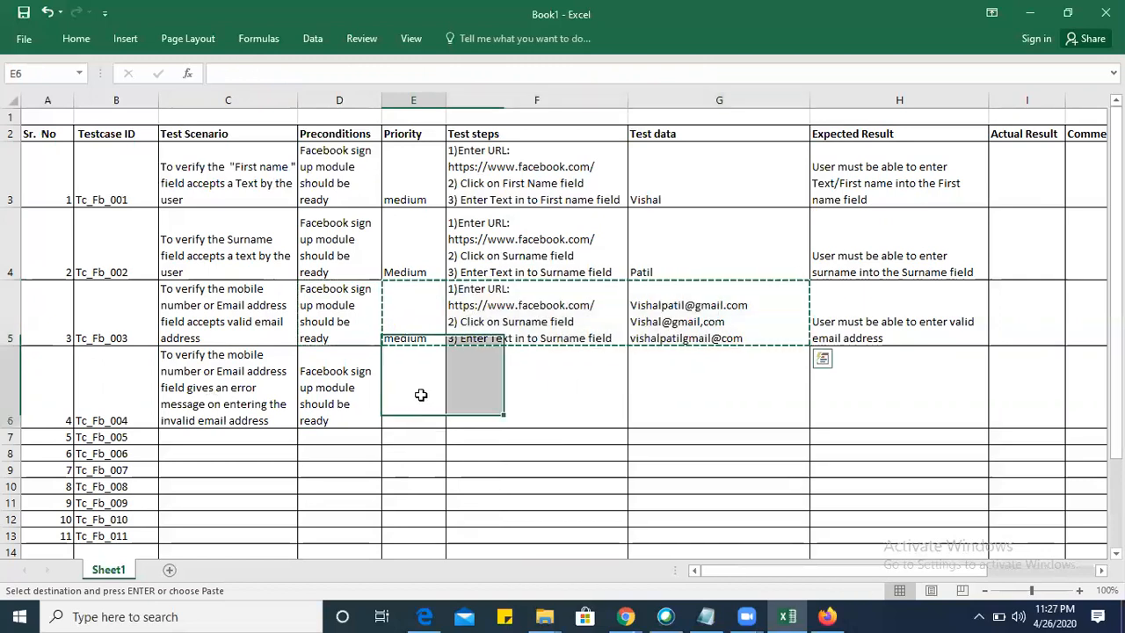
key("ctrl+v")
Delete the valid email address on the first line of the Tc_Fb_004 test data in G6.
left_click(761, 421)
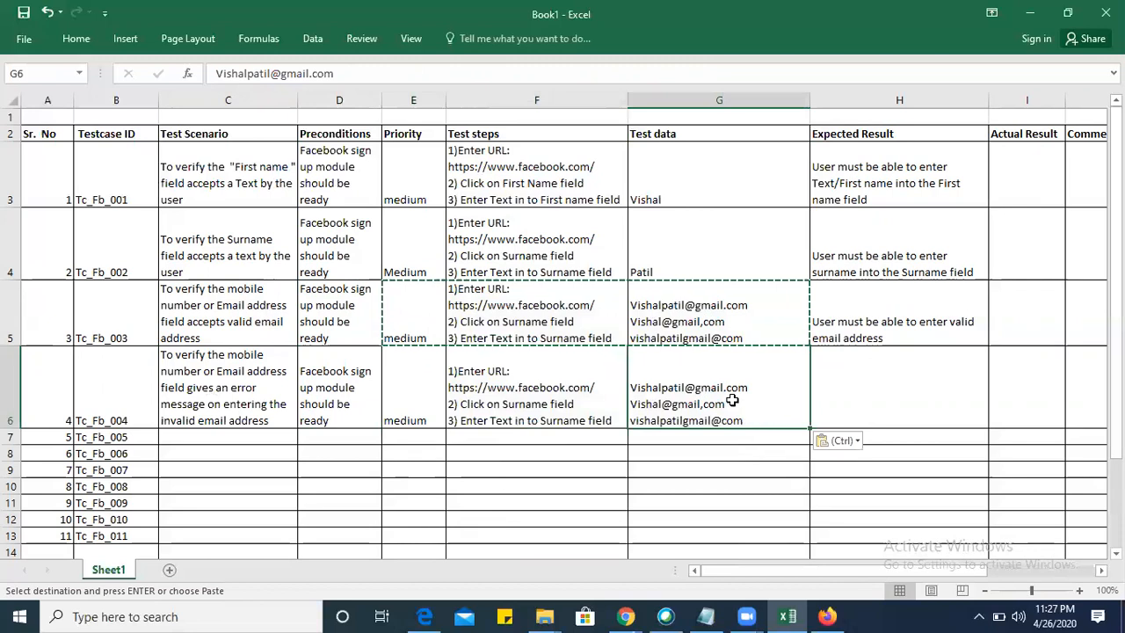
key("Escape")
double_click(759, 382)
double_click(718, 382)
left_click(718, 384)
double_click(718, 384)
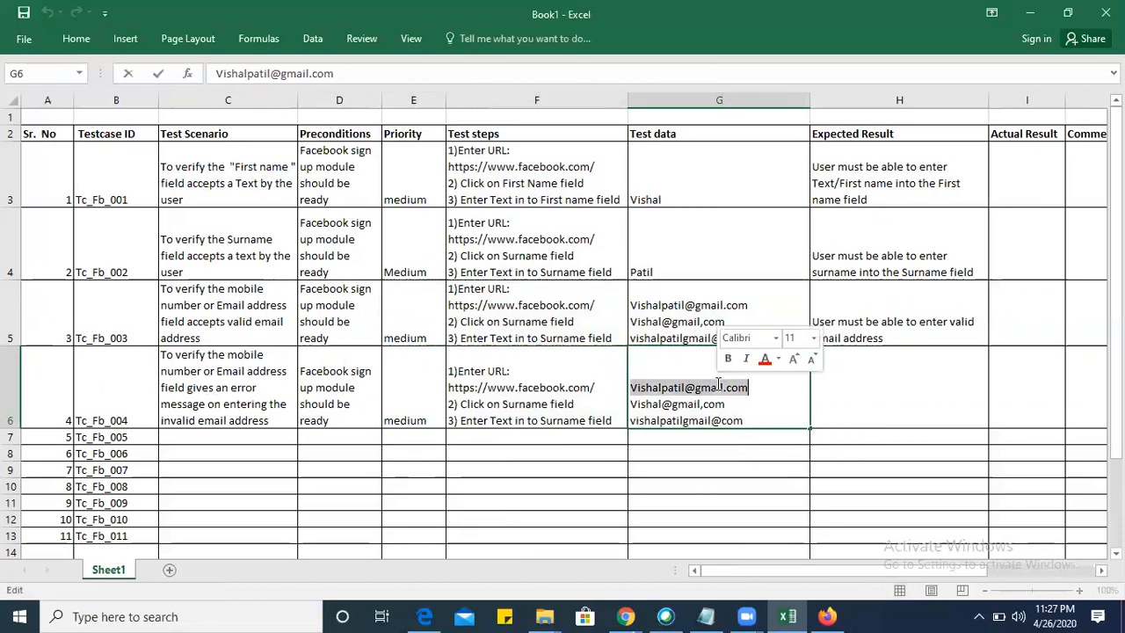
key("BackSpace")
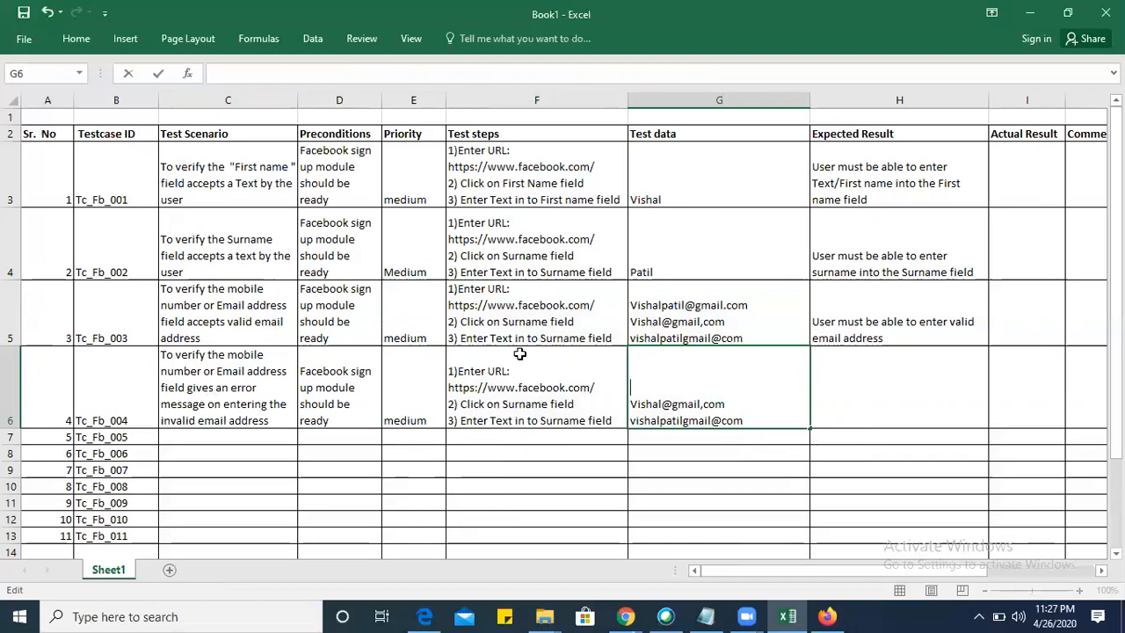
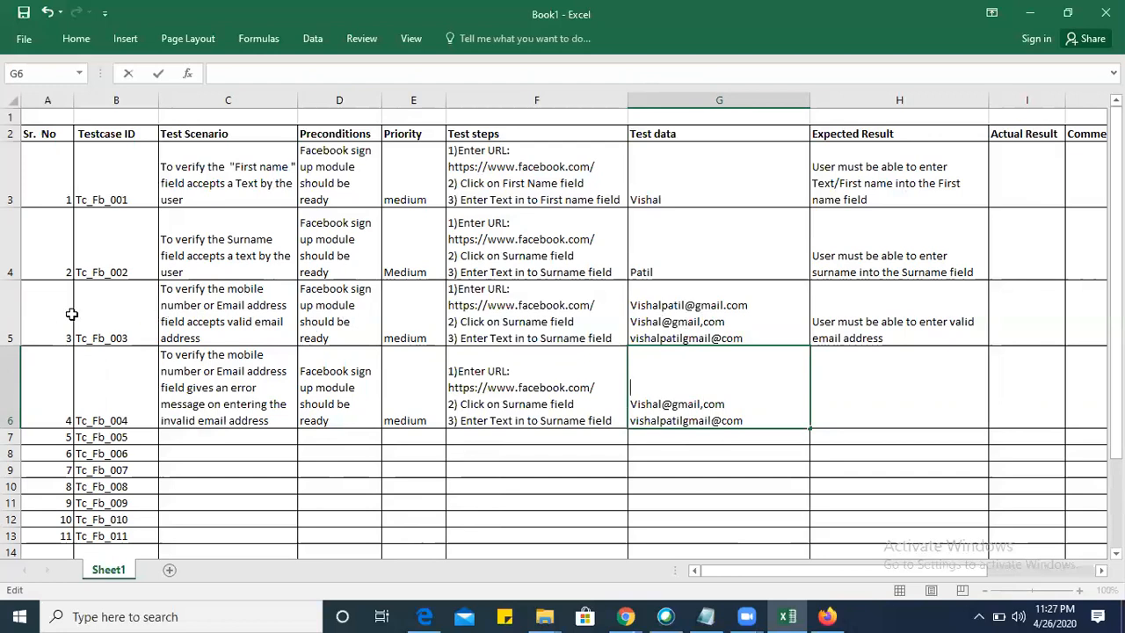
Delete the two invalid email addresses from the Tc_Fb_003 test data in G5, keeping only the valid one.
left_click(12, 312)
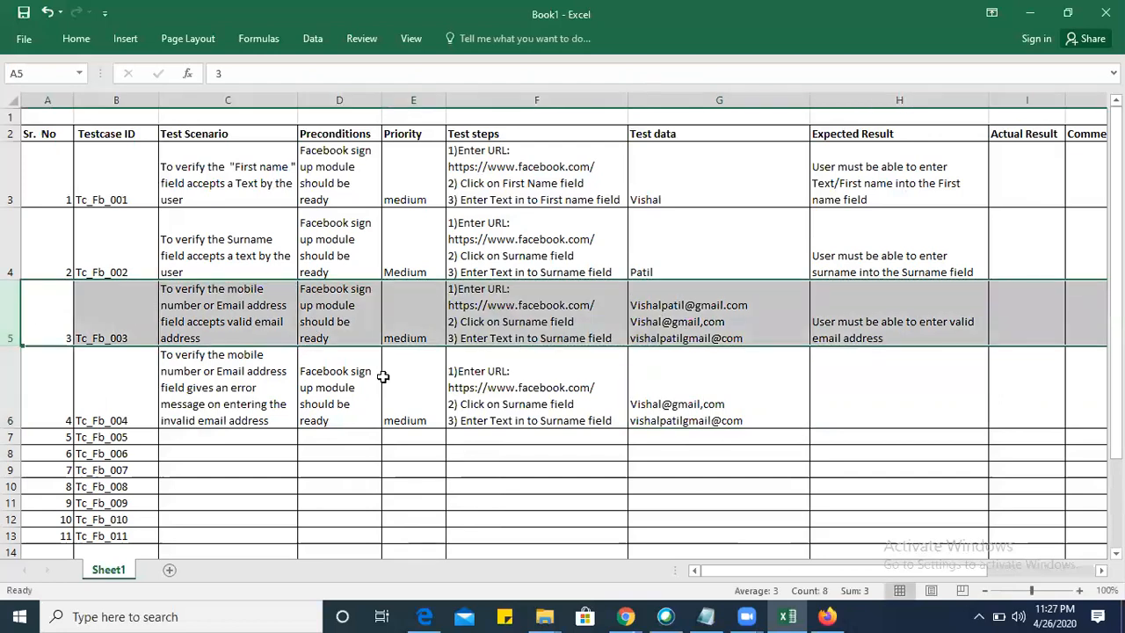
left_click(692, 374)
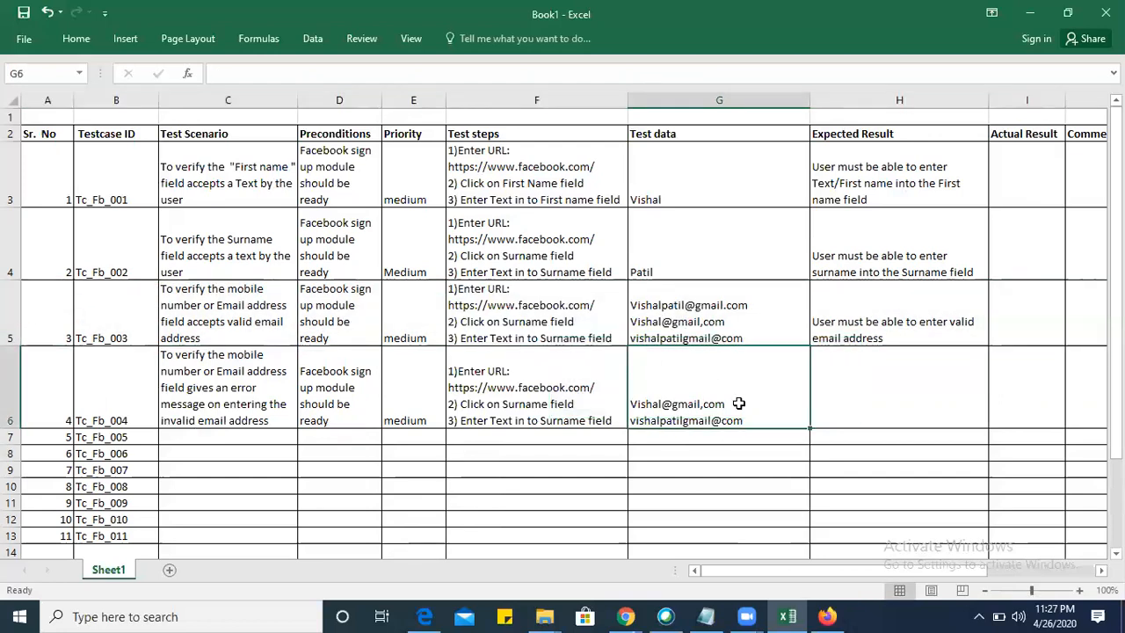
left_click(715, 309)
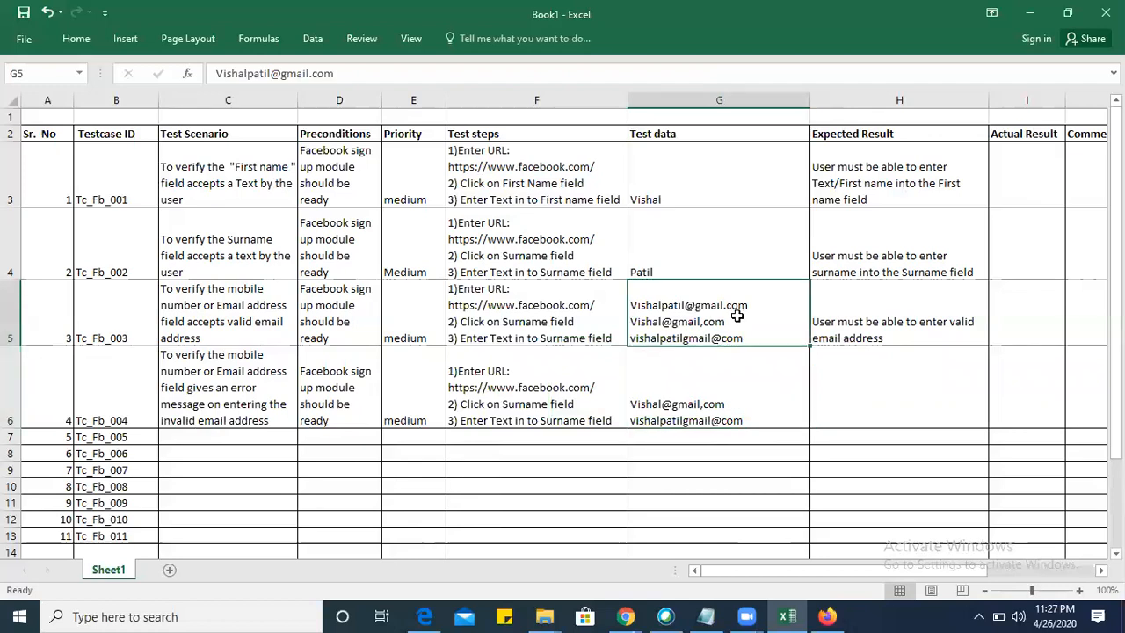
double_click(749, 338)
key("BackSpace")
key("BackSpace")
key("BackSpace")
key("BackSpace")
key("BackSpace")
key("BackSpace")
key("BackSpace")
key("BackSpace")
key("BackSpace")
key("BackSpace")
key("BackSpace")
key("BackSpace")
key("BackSpace")
key("BackSpace")
key("BackSpace")
key("BackSpace")
key("BackSpace")
key("BackSpace")
key("BackSpace")
key("BackSpace")
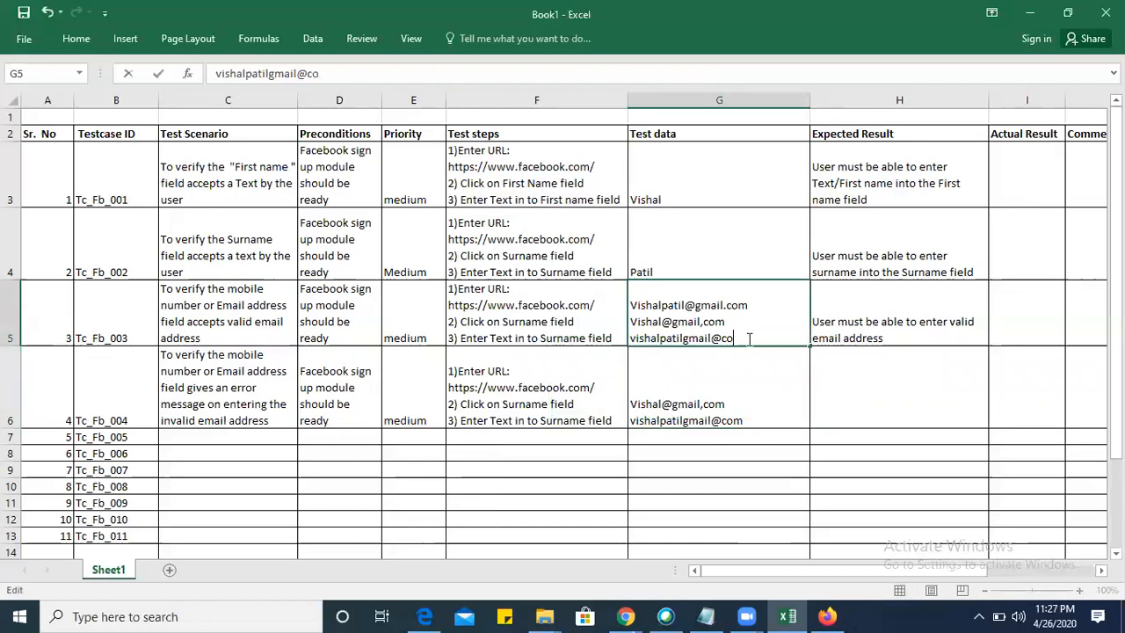
key("BackSpace")
key("BackSpace")
key("BackSpace")
key("BackSpace")
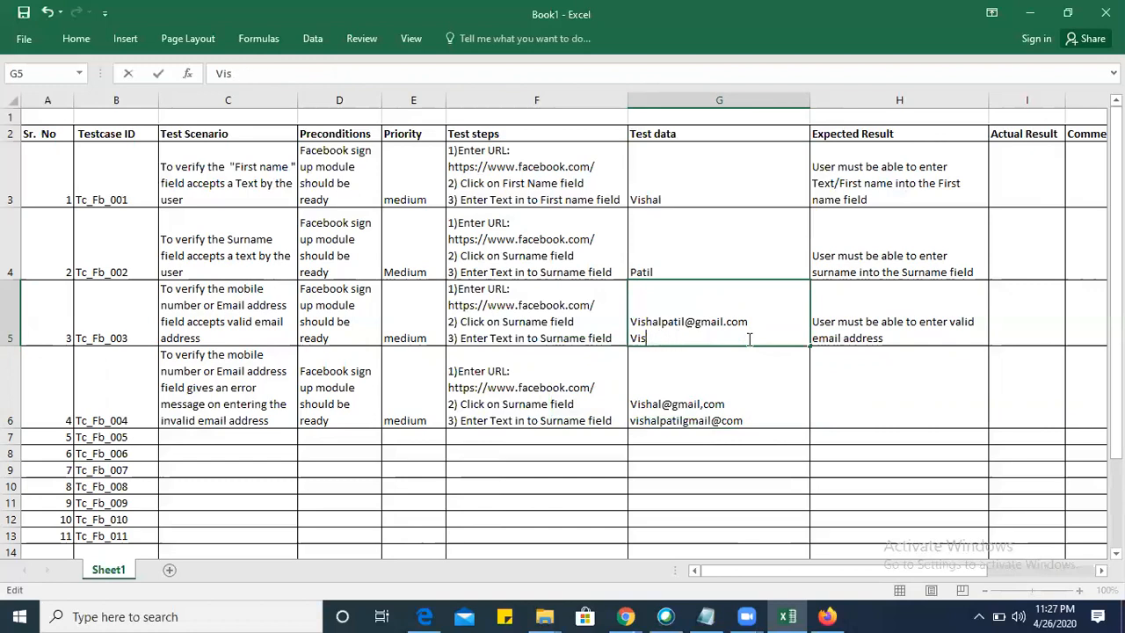
key("BackSpace")
key("BackSpace")
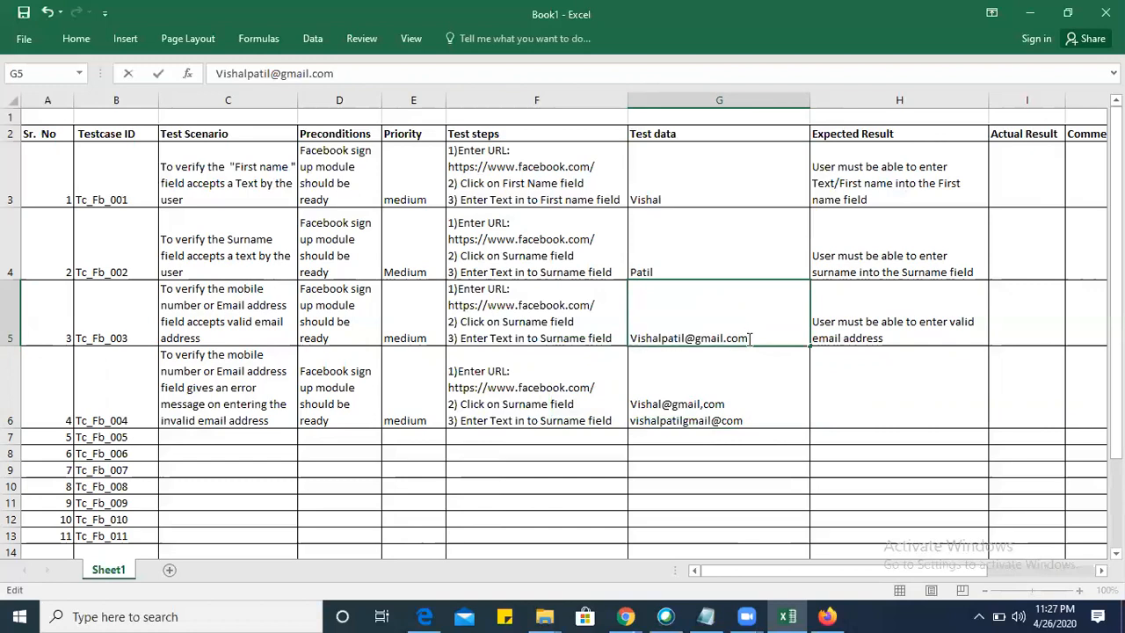
left_click(758, 390)
Enter in H6 the expected result "User must be able to see an error message on entering invalid email".
left_click(864, 412)
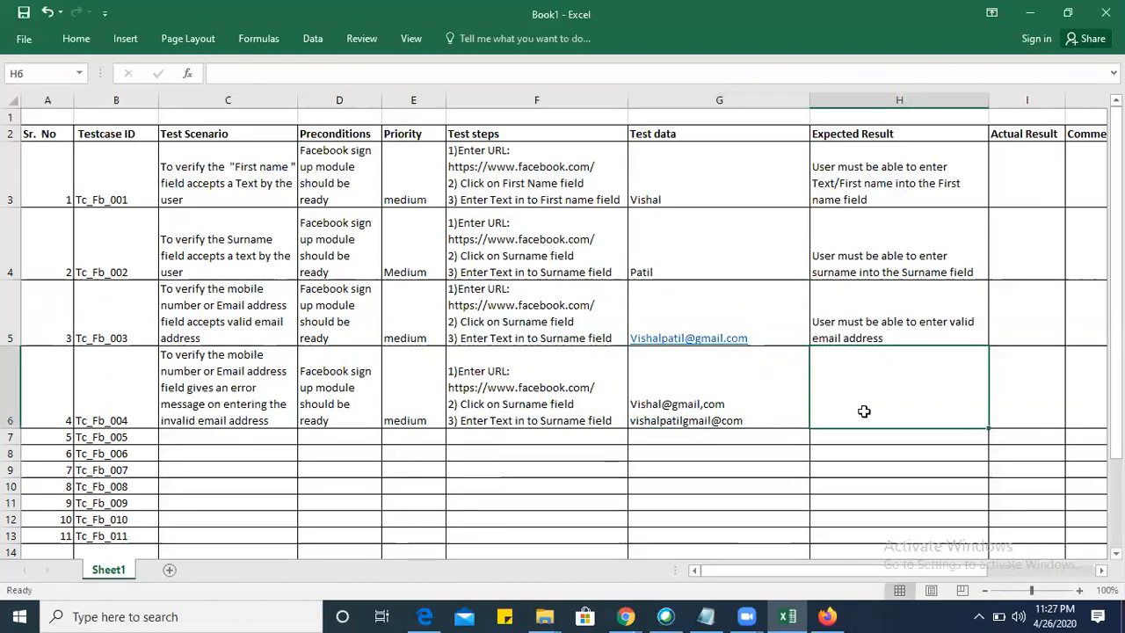
type("User mis")
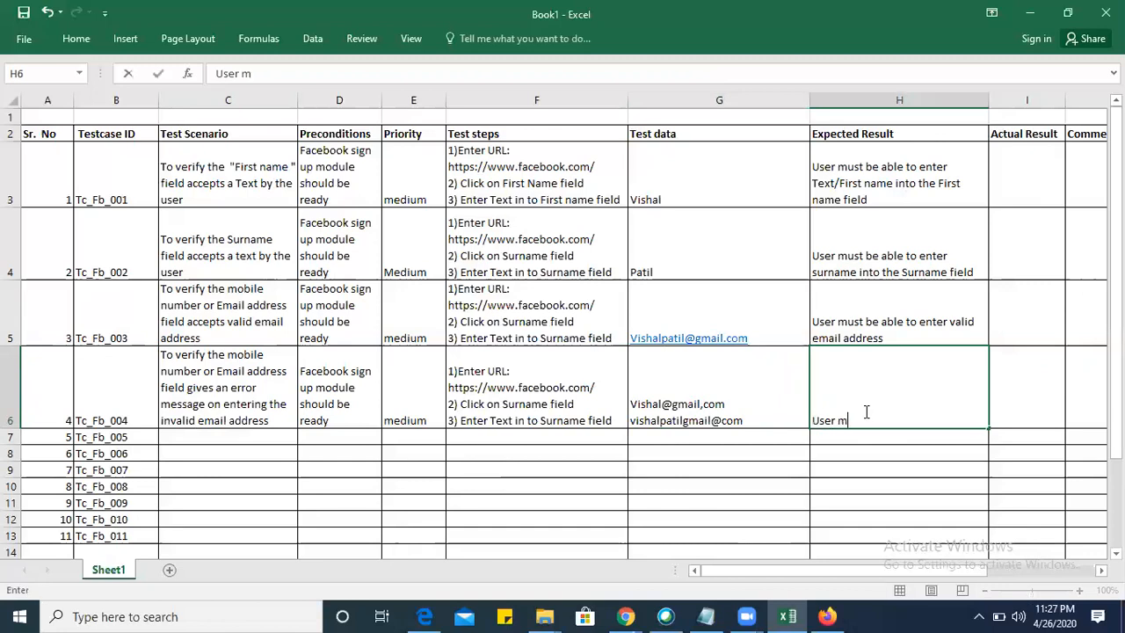
key("BackSpace")
type("ust")
key("BackSpace")
key("BackSpace")
key("BackSpace")
type("ust be able to see an ")
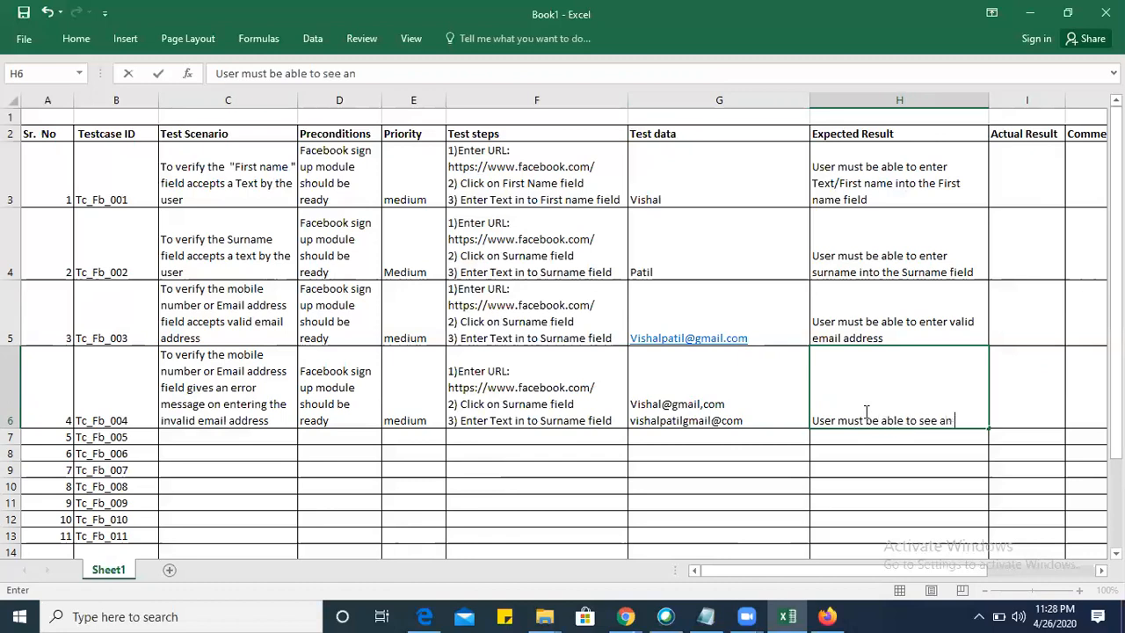
type("error message on e")
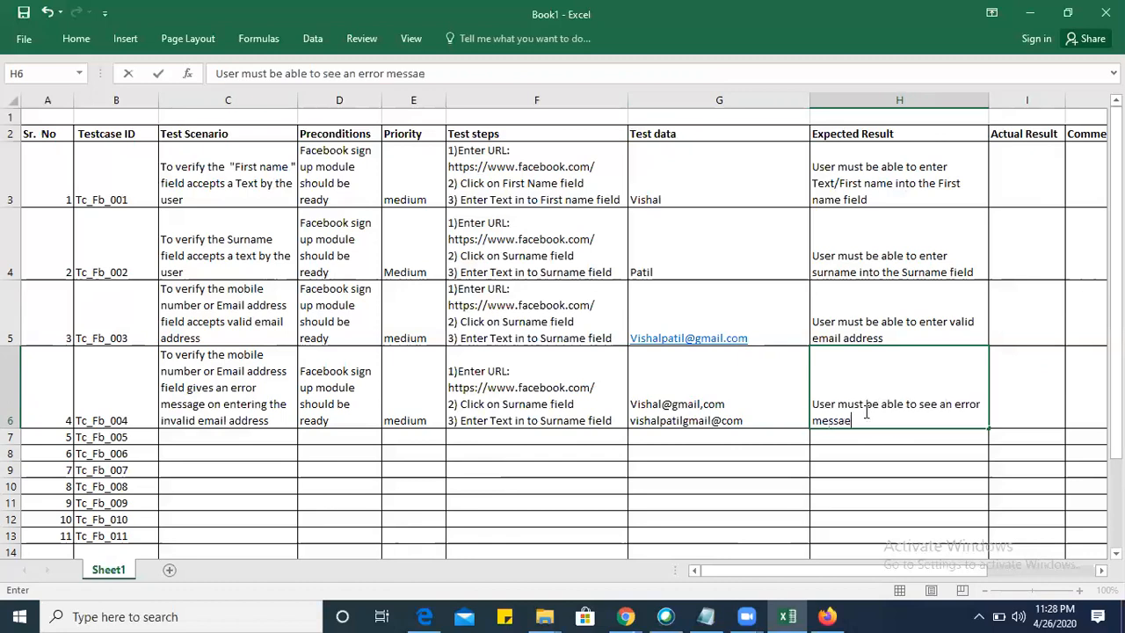
type("ntering ")
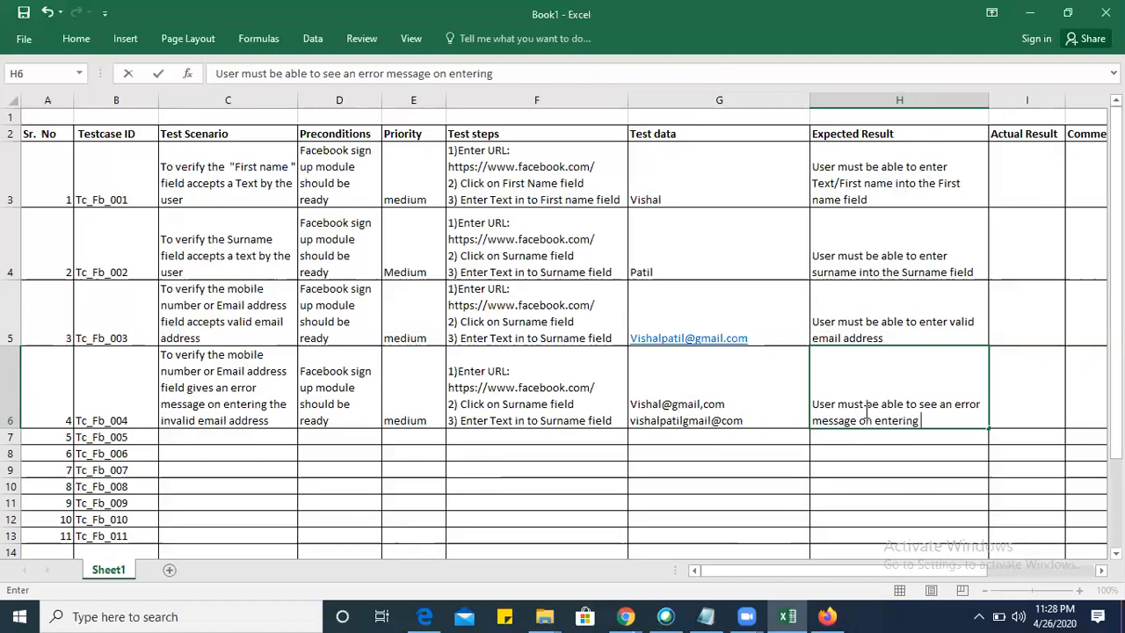
type("invalid mes")
key("BackSpace")
key("BackSpace")
key("BackSpace")
key("BackSpace")
key("BackSpace")
key("BackSpace")
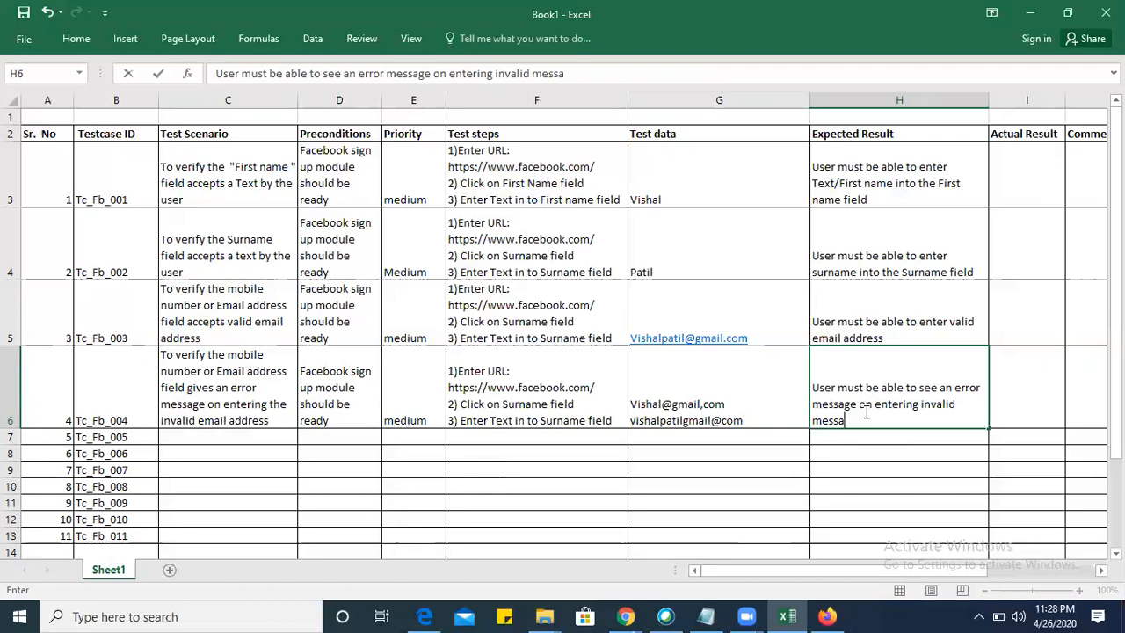
type("ema")
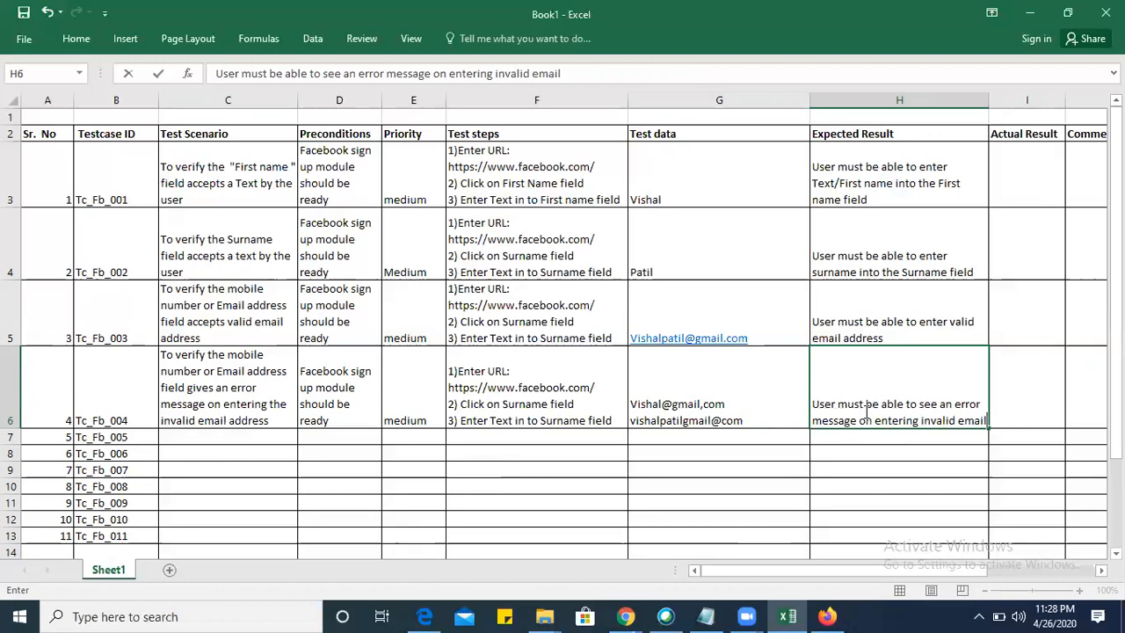
type("il")
left_click(919, 468)
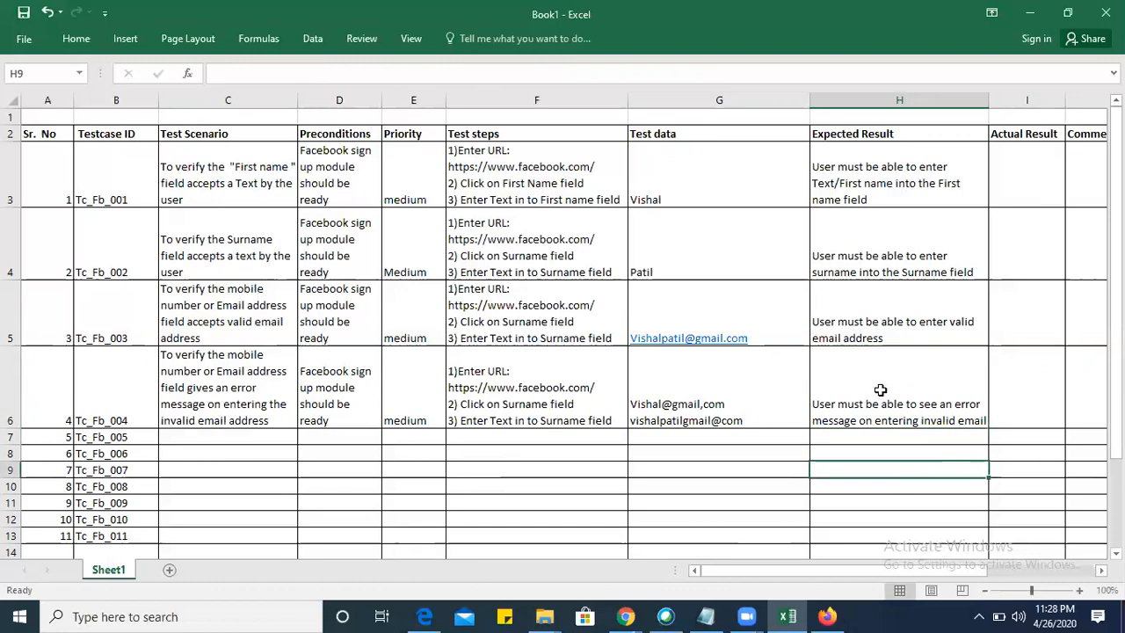
left_click(919, 385)
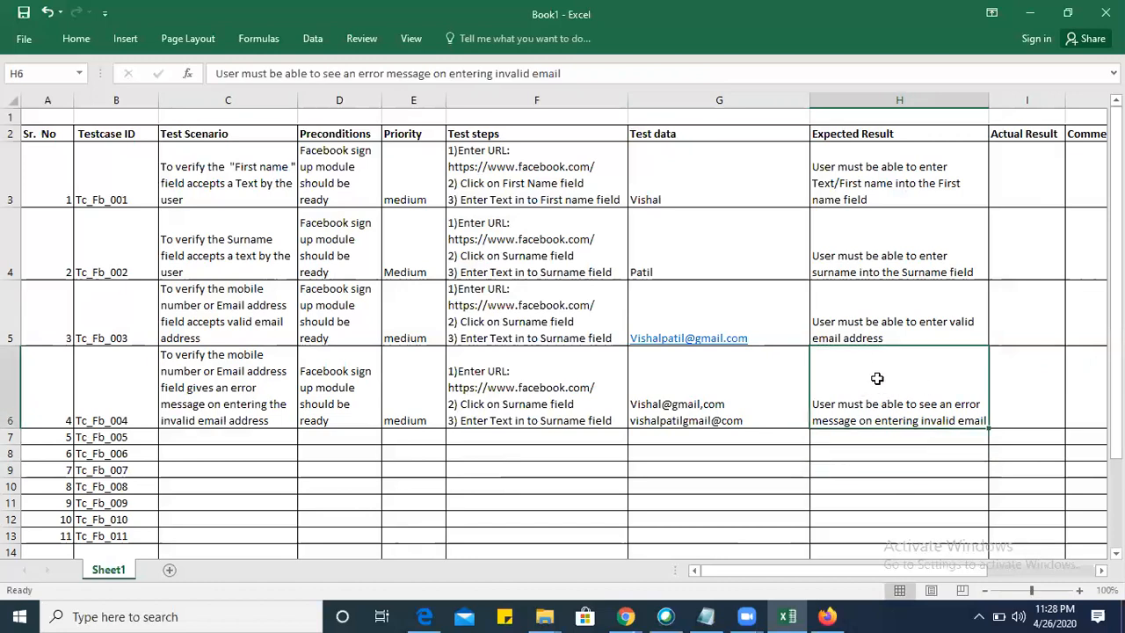
left_click(206, 384)
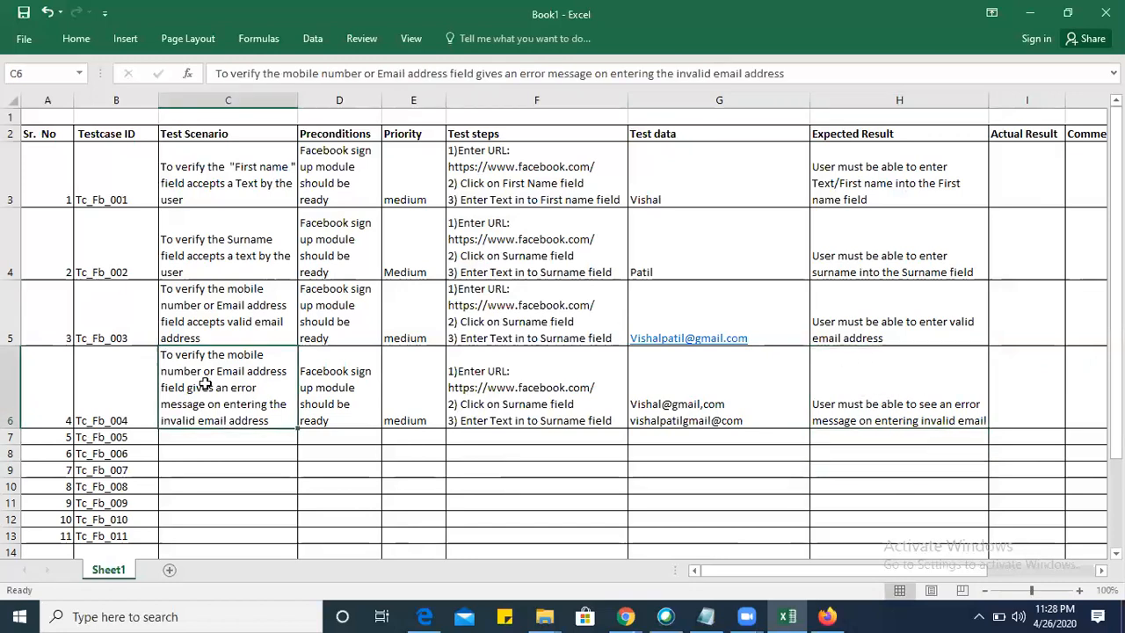
left_click(883, 387)
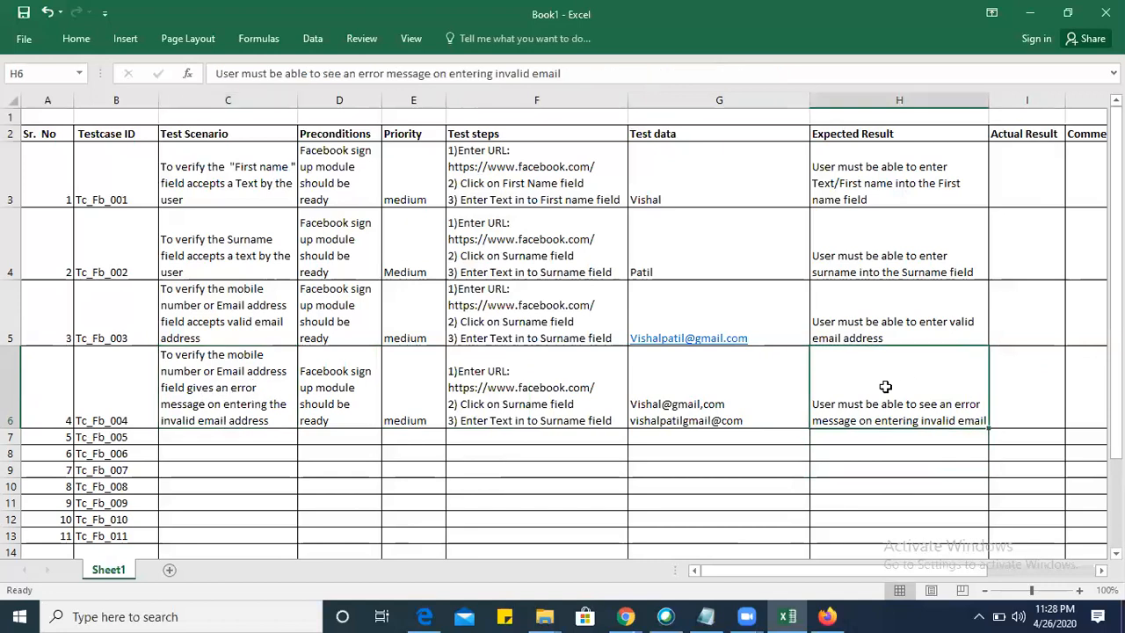
left_click(214, 374)
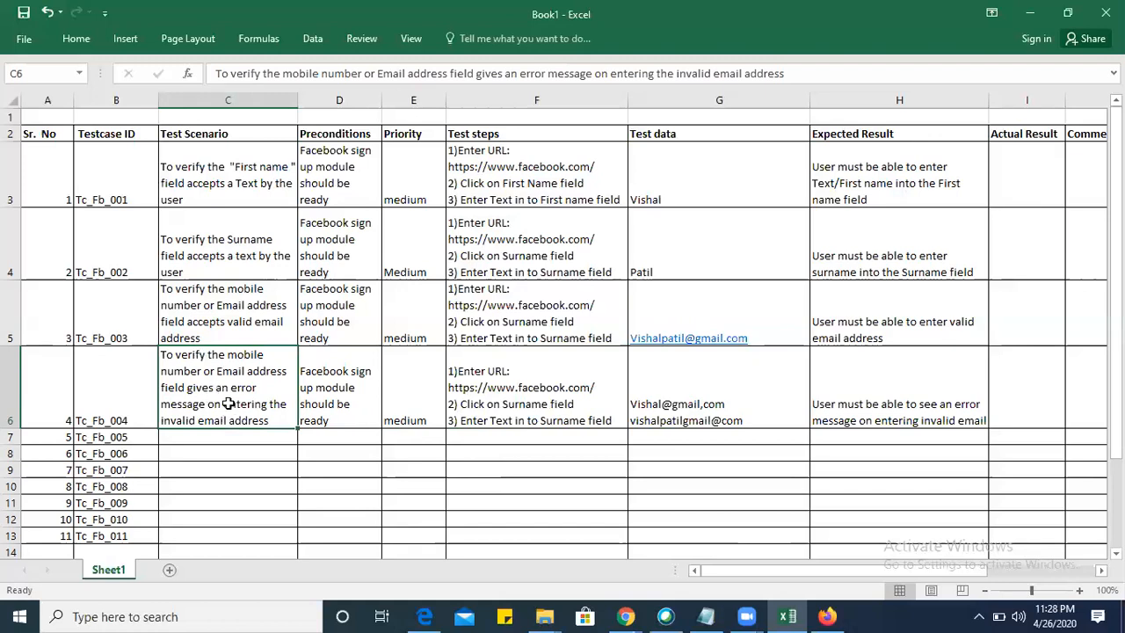
Switch to the Facebook sign-up page in the browser and examine the fields that follow the email address for the Tc_Fb_005 scenario.
left_click(205, 440)
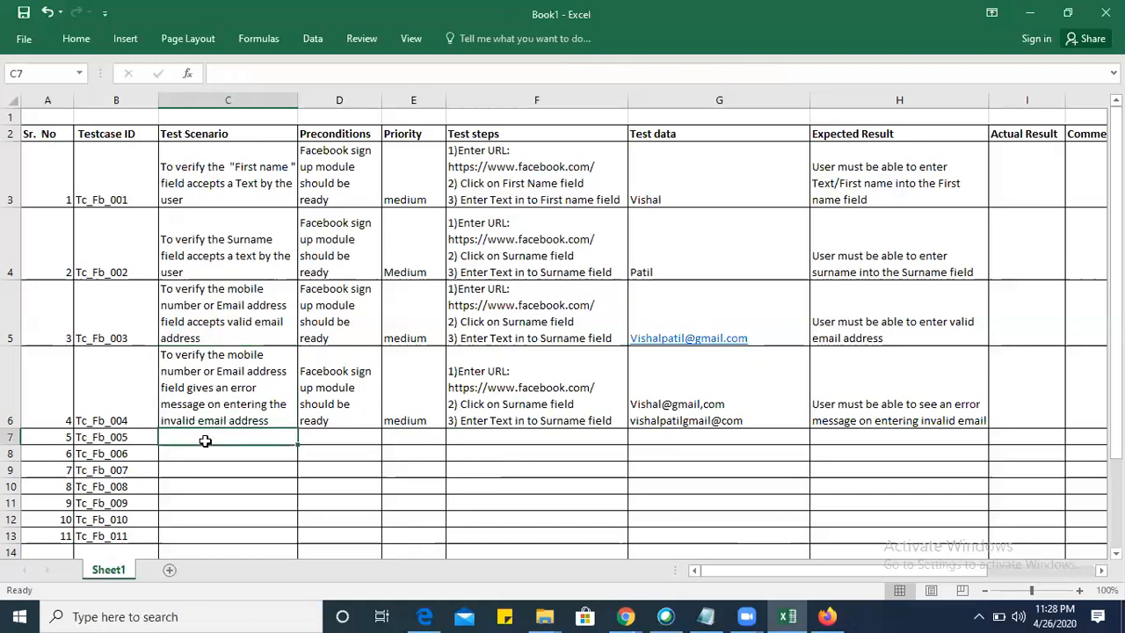
key("alt+Tab")
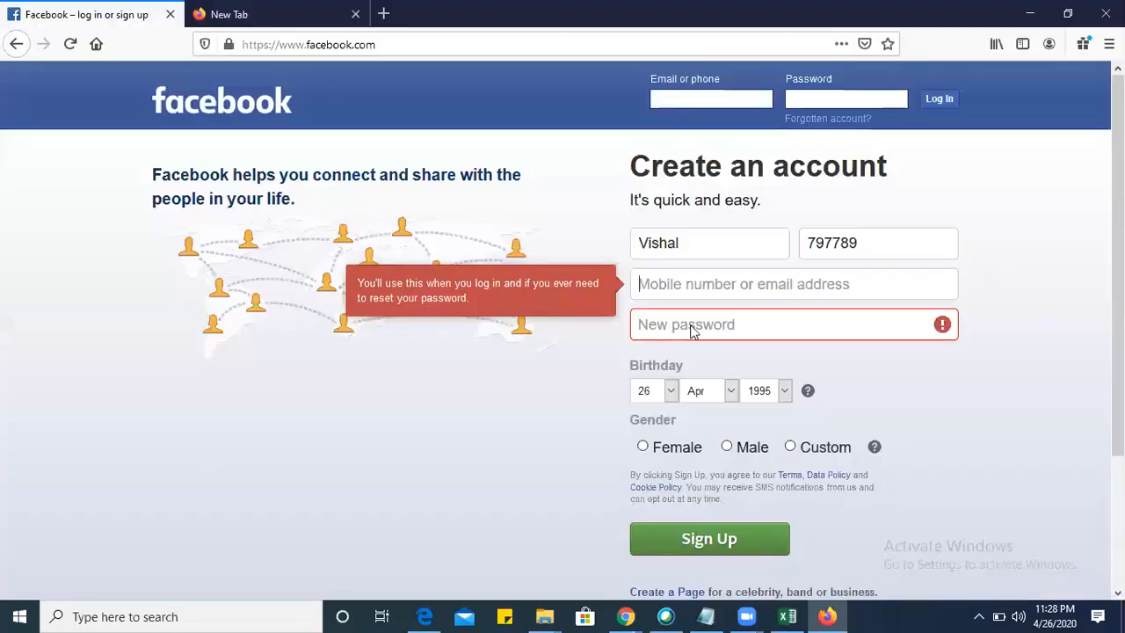
key("alt+Tab")
key("alt+Tab")
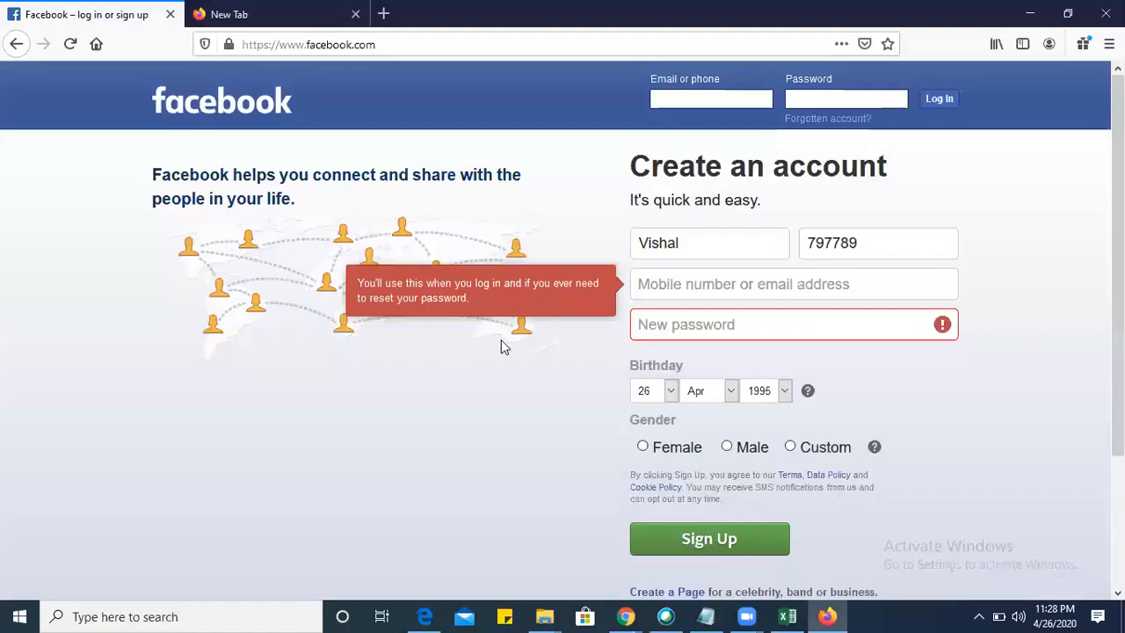
key("alt+Tab")
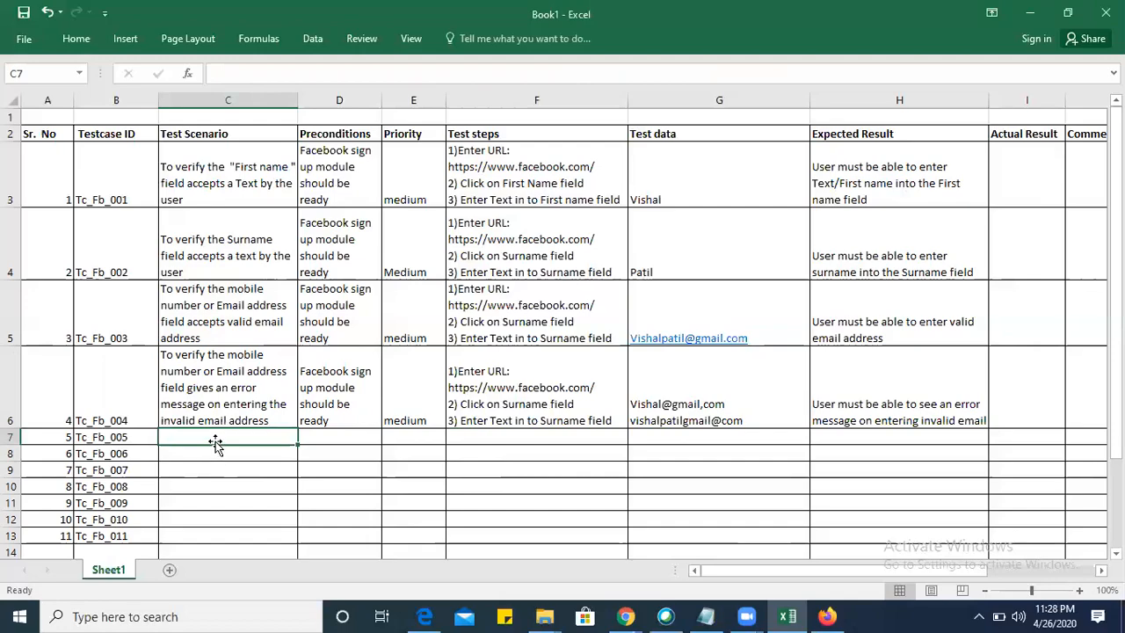
key("alt+Tab")
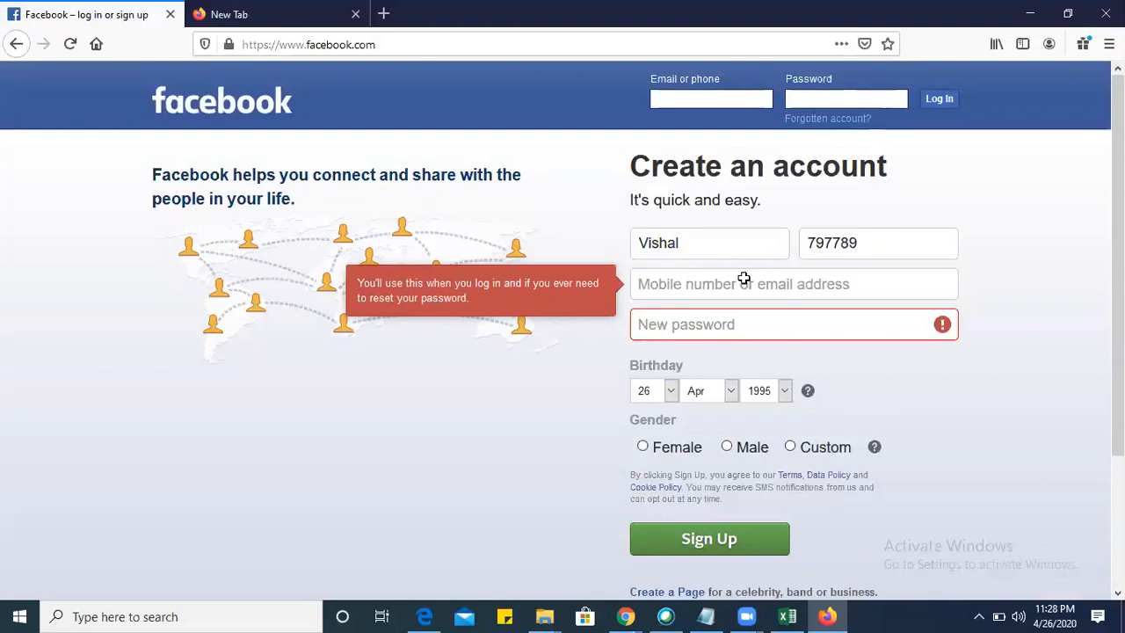
key("alt+Tab")
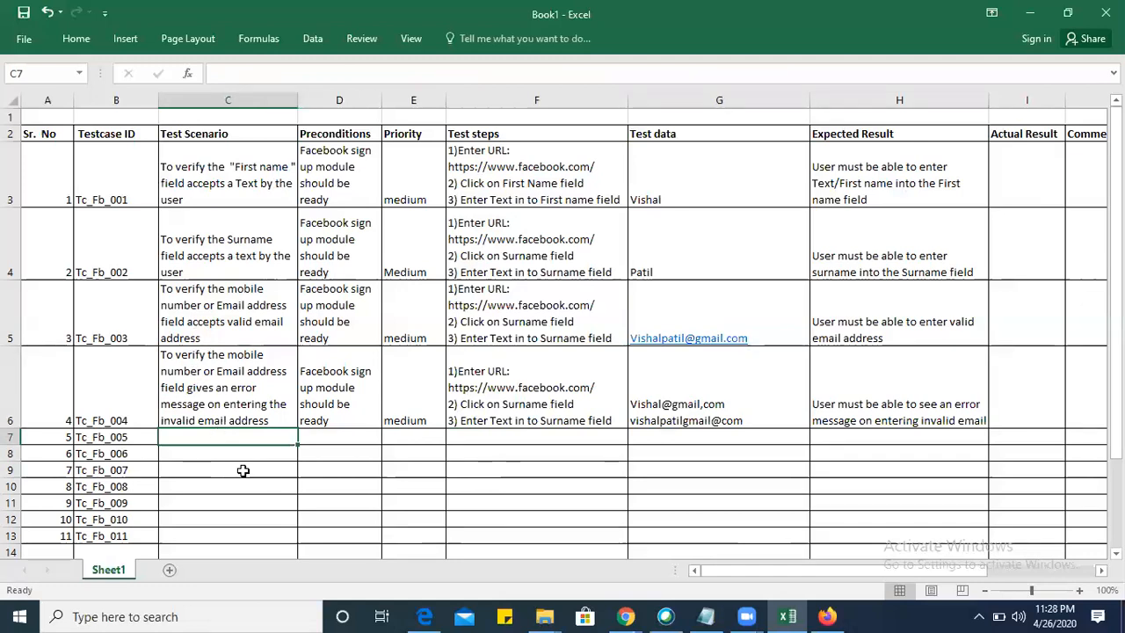
key("alt+Tab")
key("alt+Tab")
key("alt+Tab")
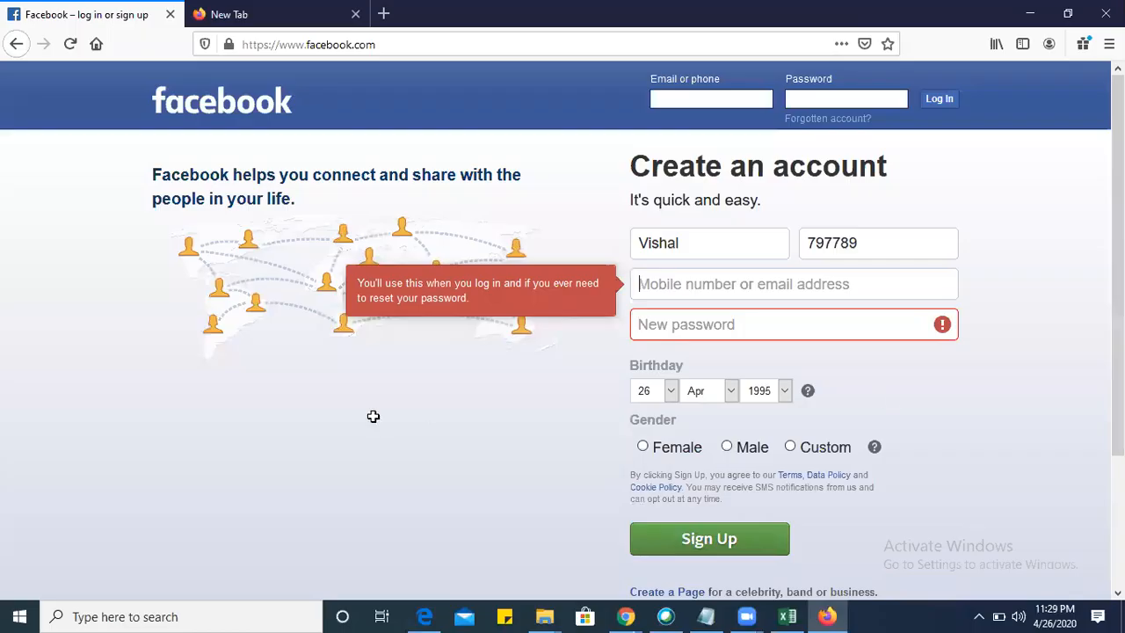
key("alt+Tab")
key("alt+Tab")
Try a password in the New password field of the Facebook sign-up form, clear it and leave the field.
left_click(690, 327)
type("•••••")
key("BackSpace")
key("BackSpace")
key("BackSpace")
key("BackSpace")
key("BackSpace")
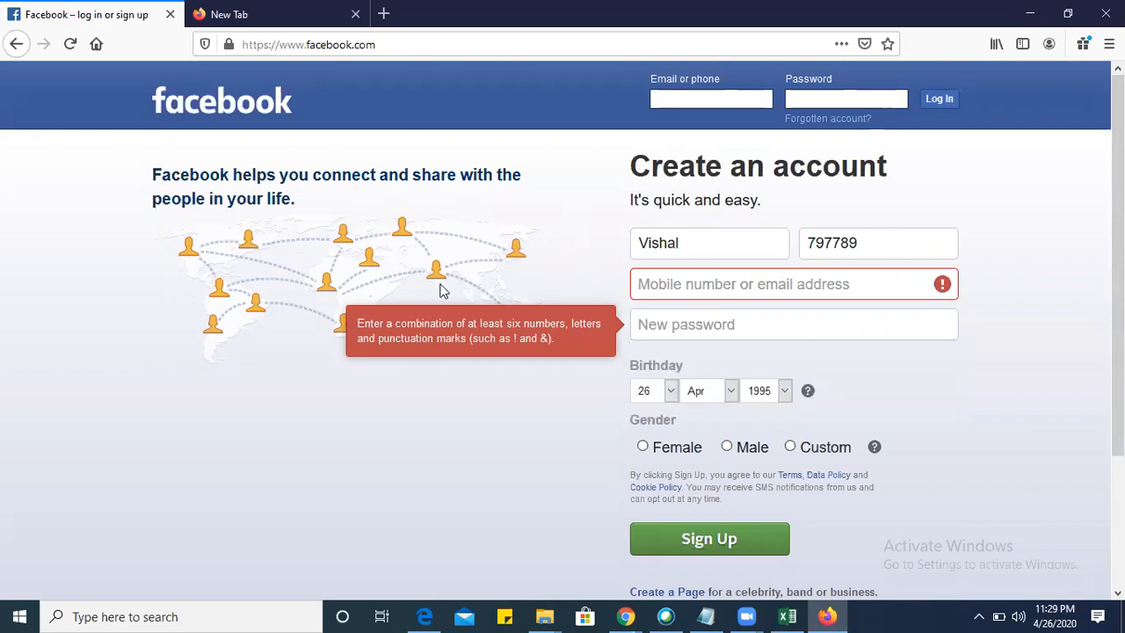
key("alt+Tab")
key("alt+Tab")
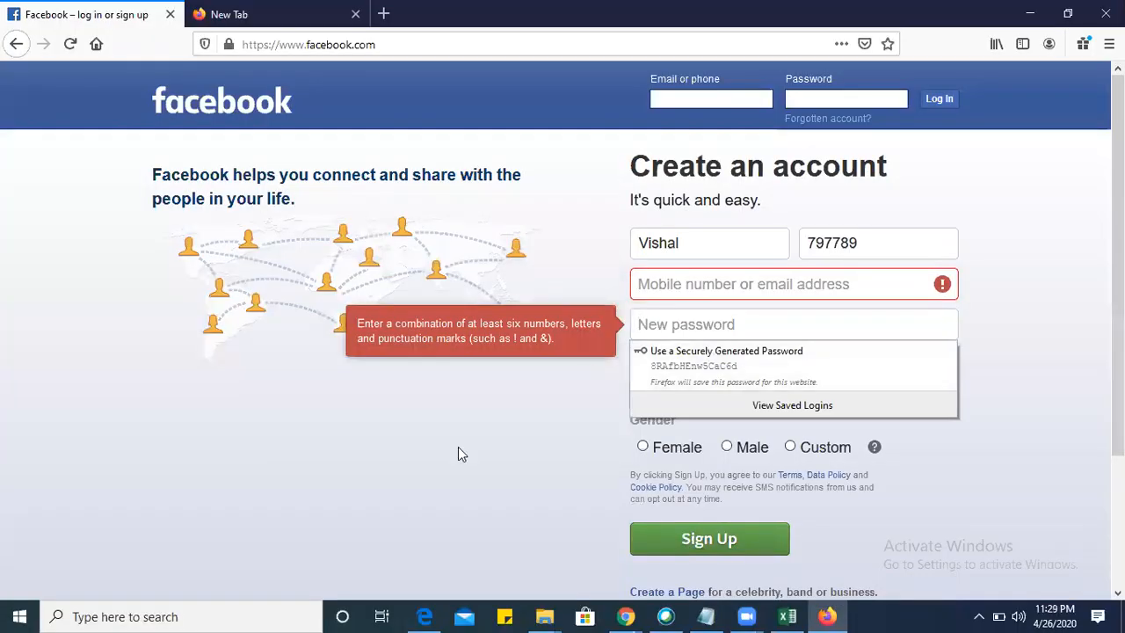
left_click_drag(430, 478, 736, 352)
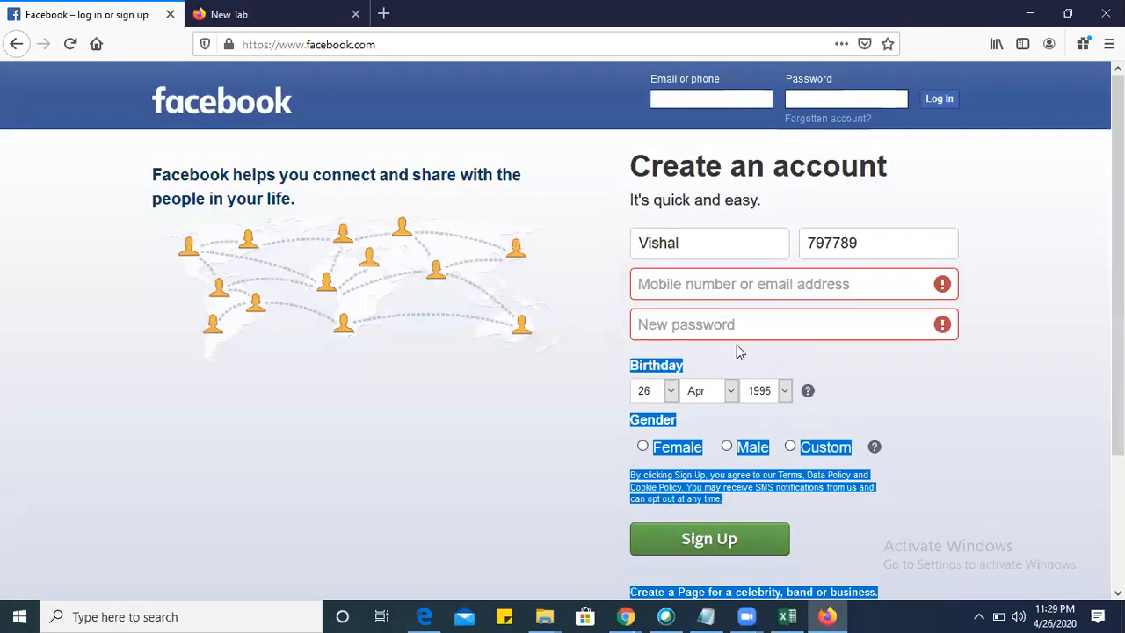
left_click(570, 384)
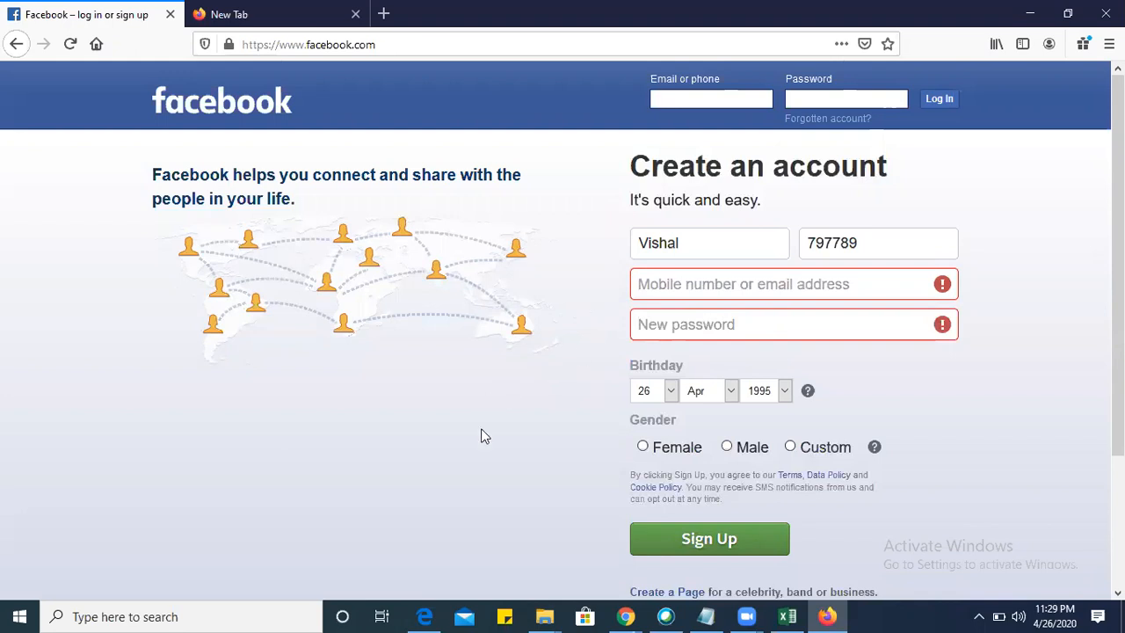
Return to the Excel sheet and begin the scenario in C7: "To verify the password field accepts minimum 8 alphanumeric characters with".
key("alt+Tab")
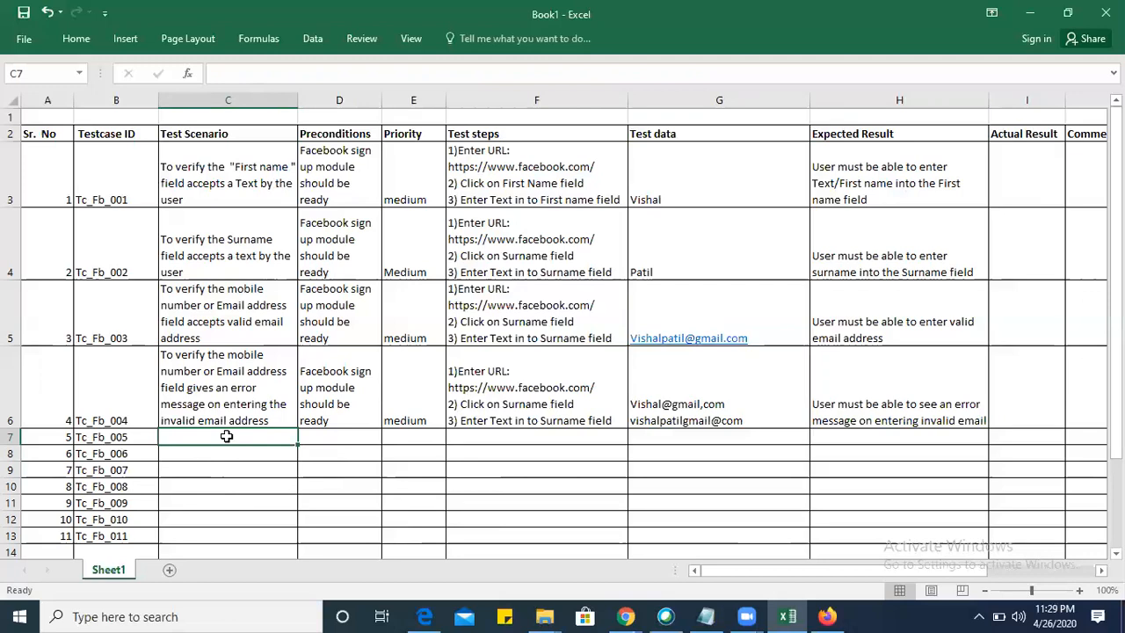
type("To ve")
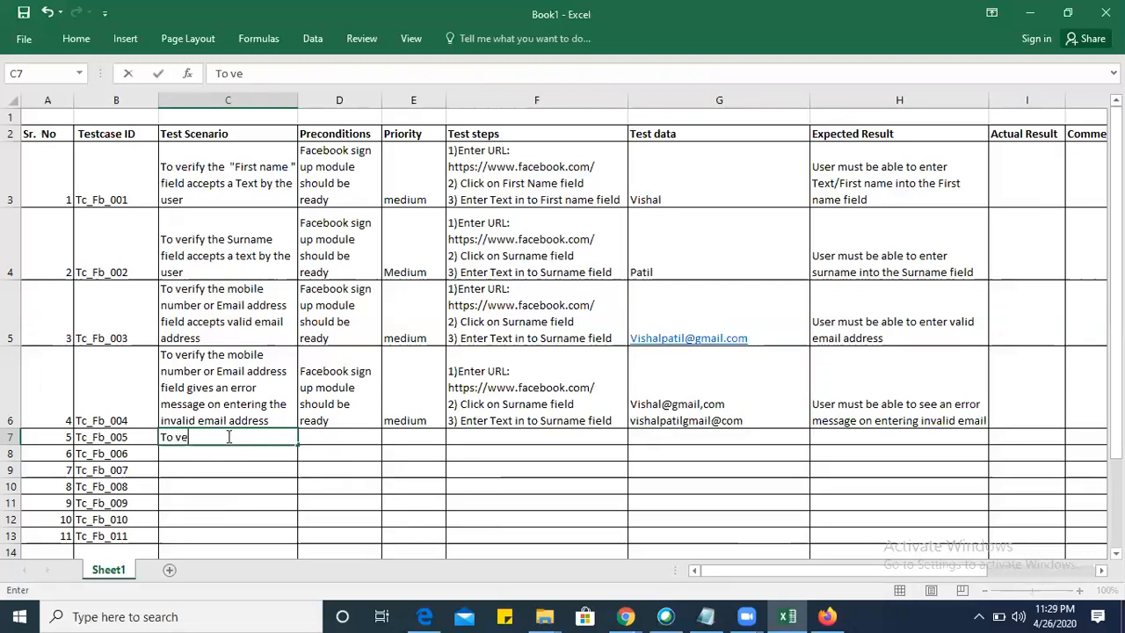
type("rify the passw")
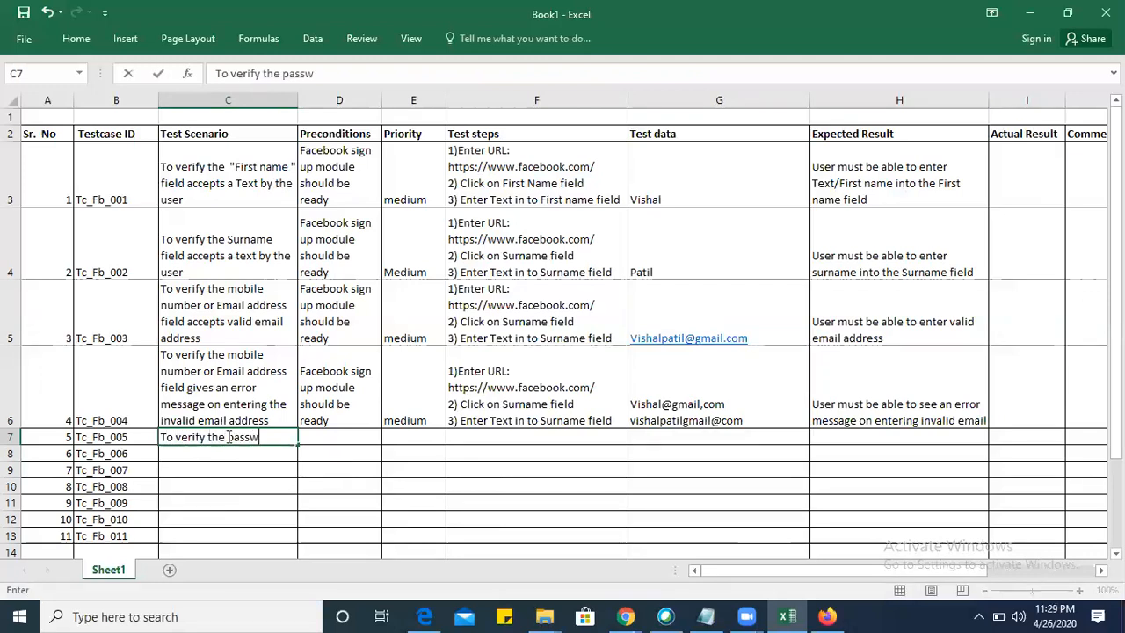
type("ord field accepts the ")
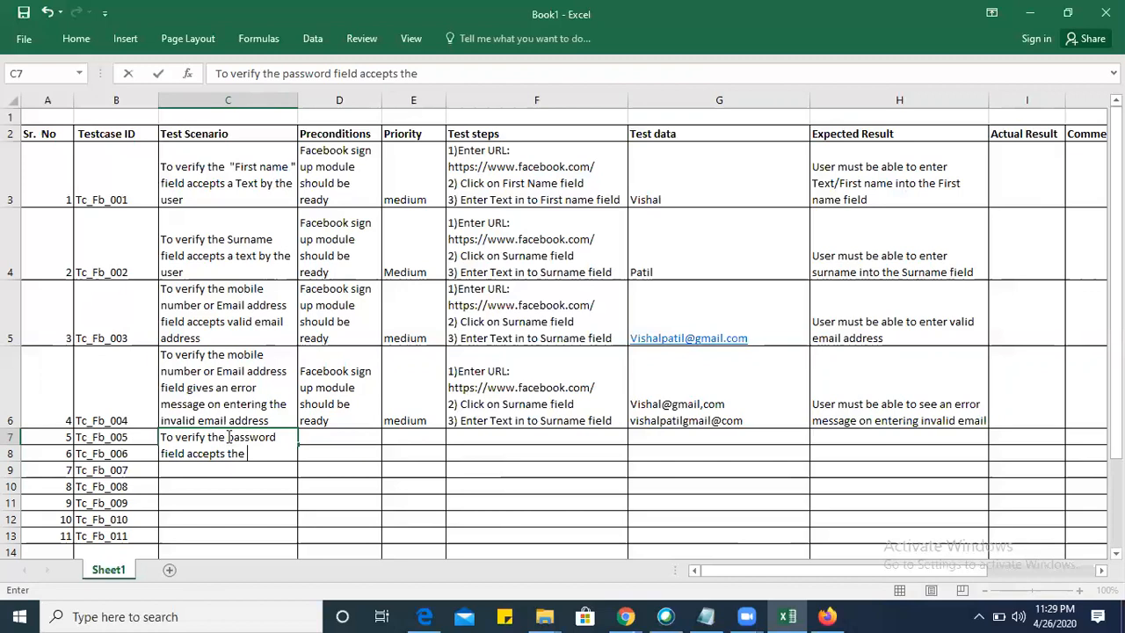
type(" mi")
key("BackSpace")
key("BackSpace")
type("m")
key("BackSpace")
key("BackSpace")
key("BackSpace")
type("minimum ")
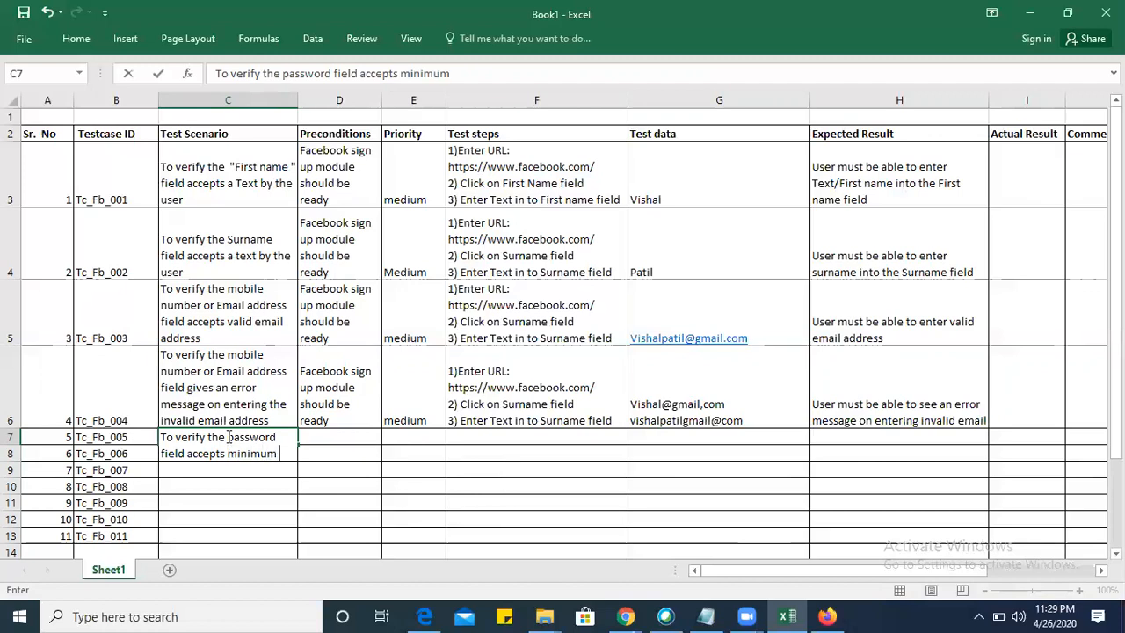
type("8 alphan")
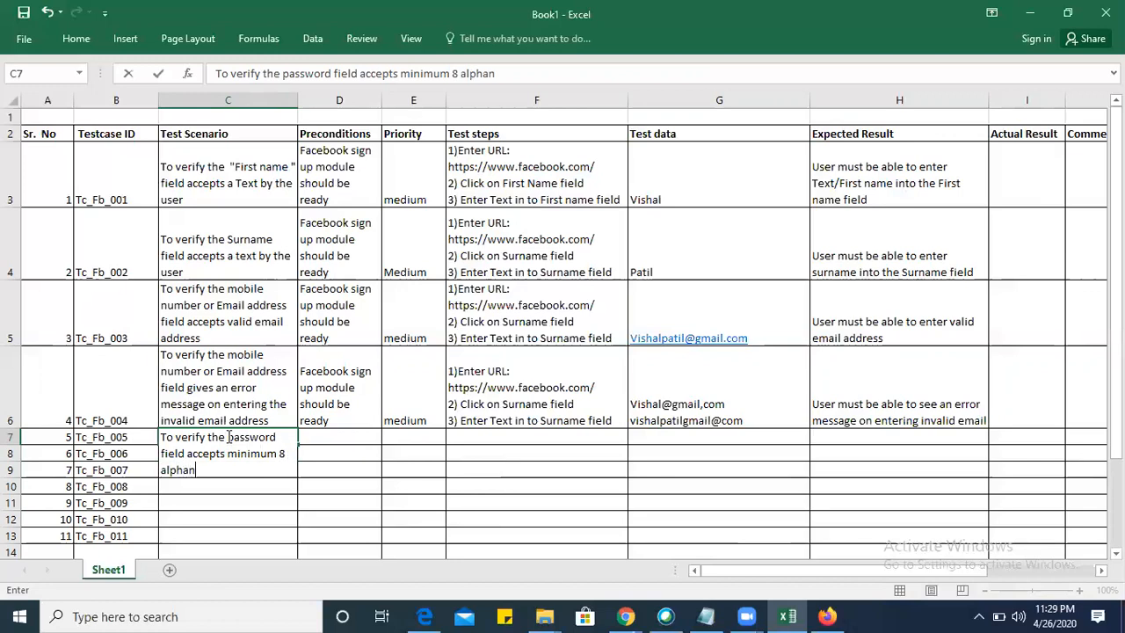
type("umber")
key("BackSpace")
key("BackSpace")
type("eric cah")
key("BackSpace")
key("BackSpace")
type("haracter")
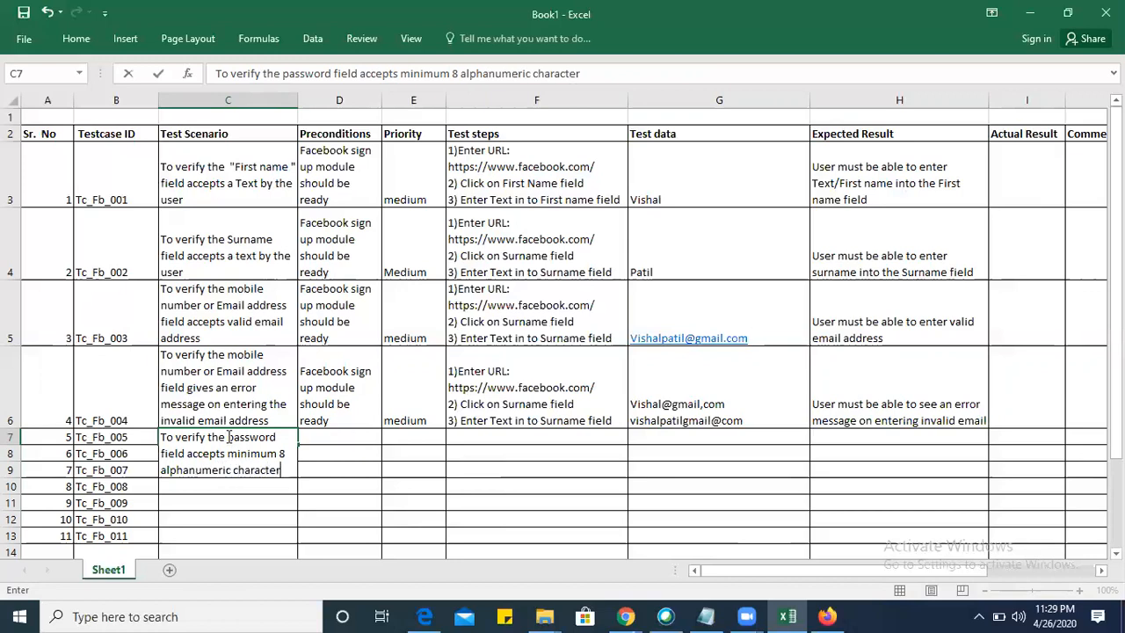
type("s with")
Switch to the Facebook sign-up page and enter a trial password in the New password field to check how it is displayed.
key("alt+Tab")
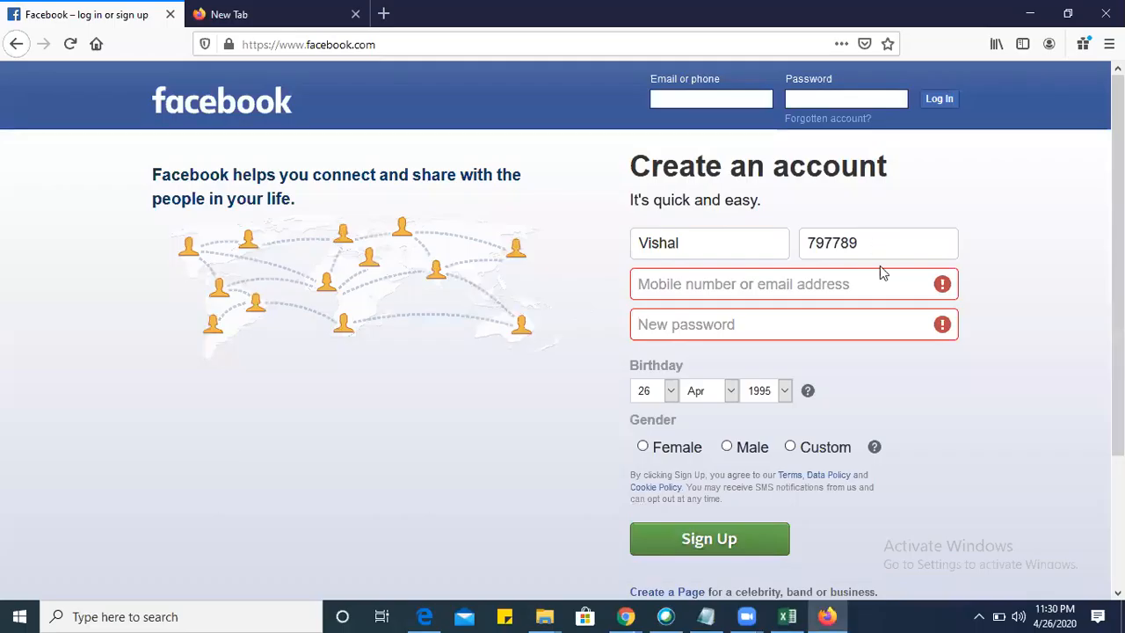
left_click(773, 323)
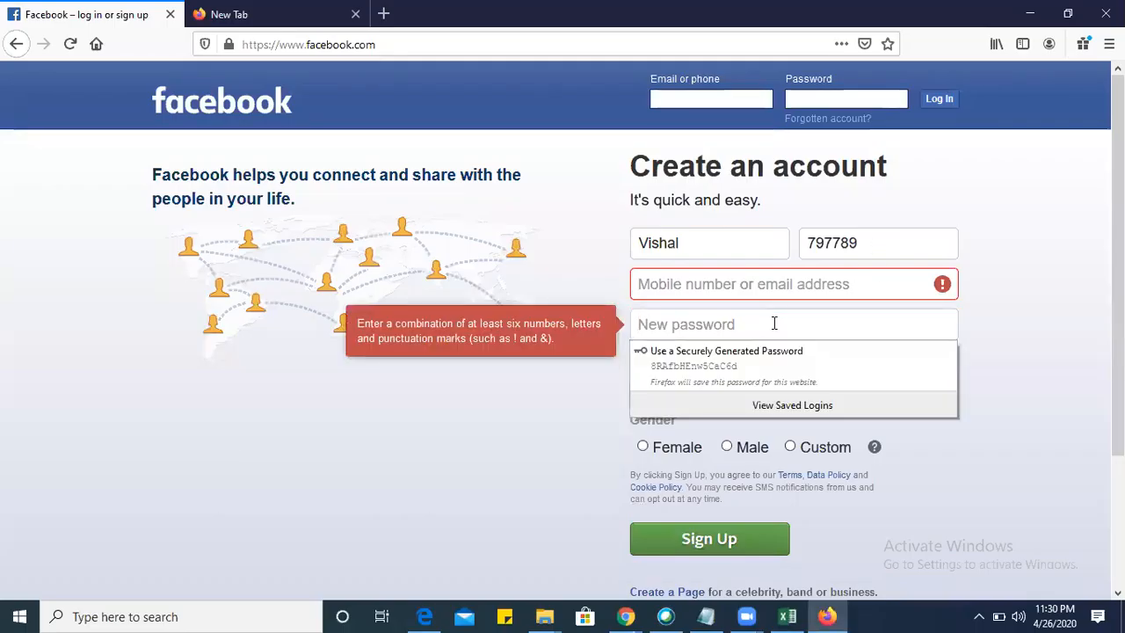
type("••••••")
Return to the Excel sheet and finish the Tc_Fb_005 scenario in C7 with the word "bullet".
key("alt+Tab")
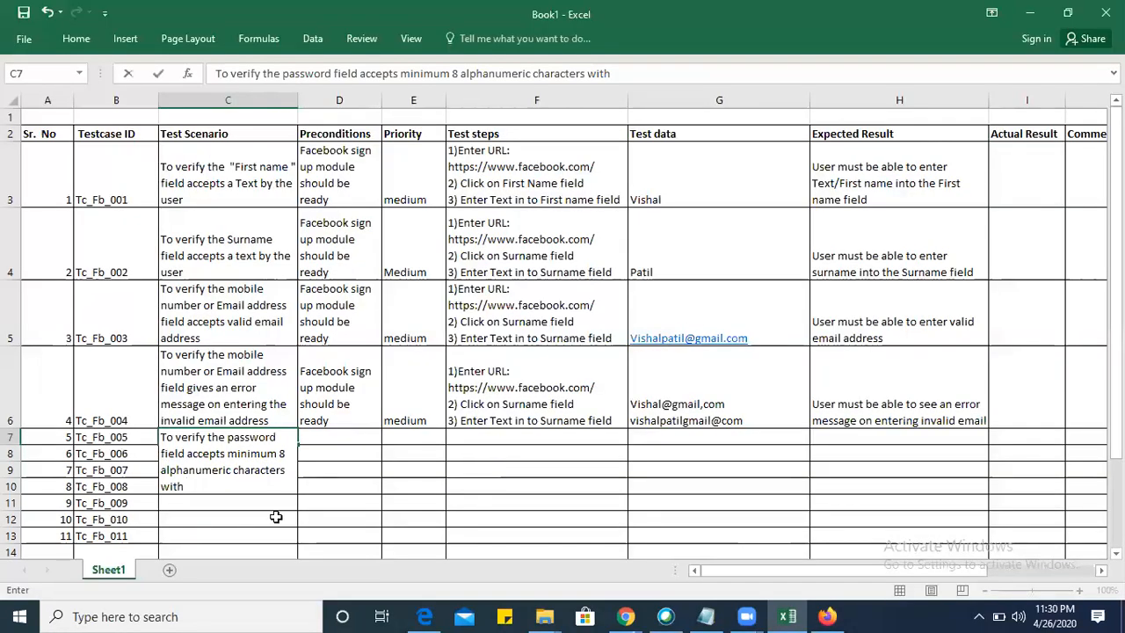
type("bullet")
key("Tab")
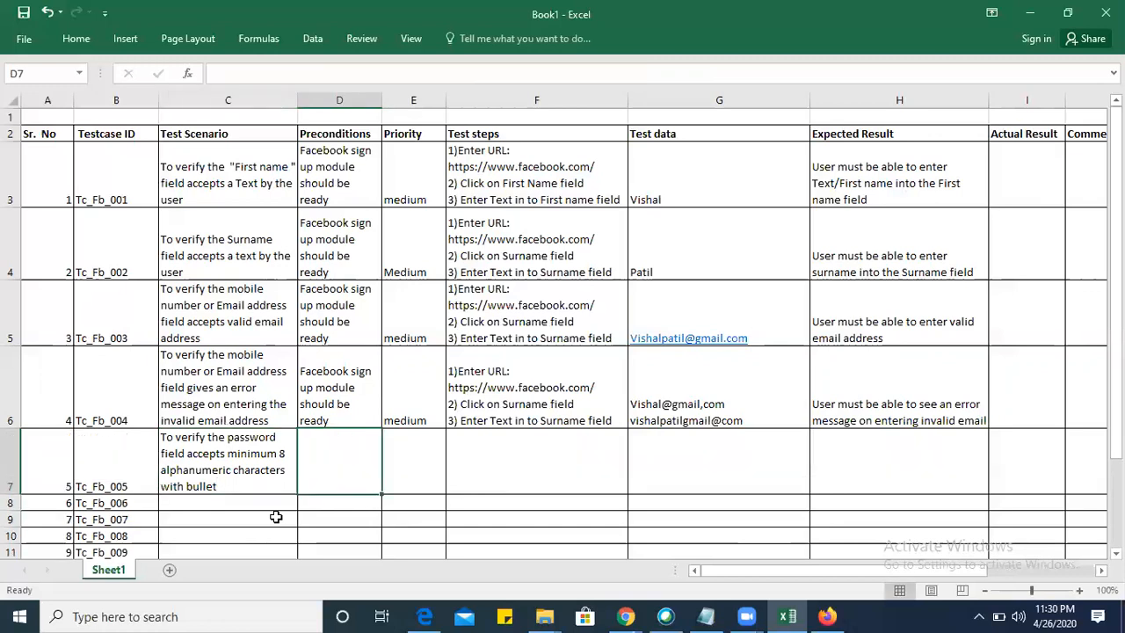
Copy the precondition from D6 into D7 and set the Tc_Fb_005 priority in E7 to "High".
left_click(345, 380)
key("ctrl+c")
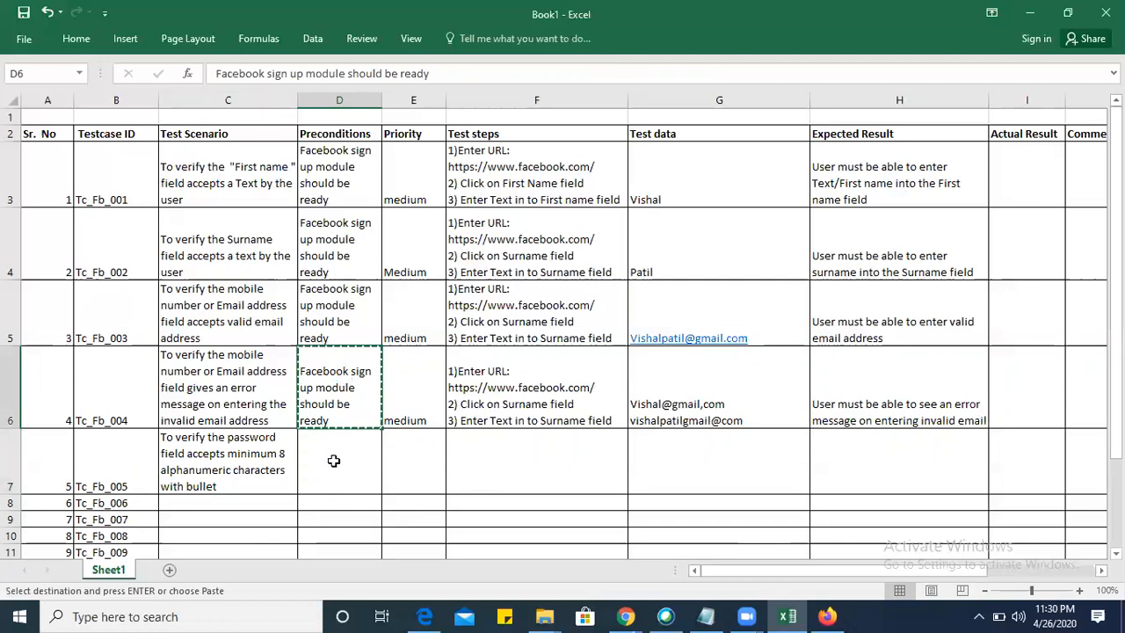
left_click(334, 461)
key("ctrl+v")
left_click(408, 464)
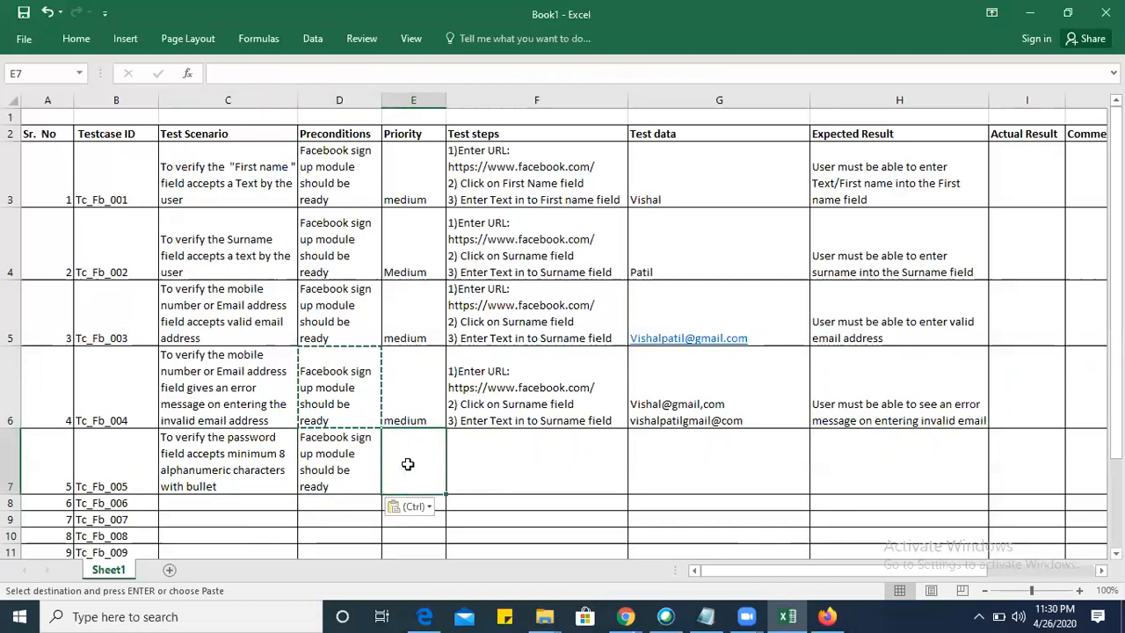
type("High")
key("Tab")
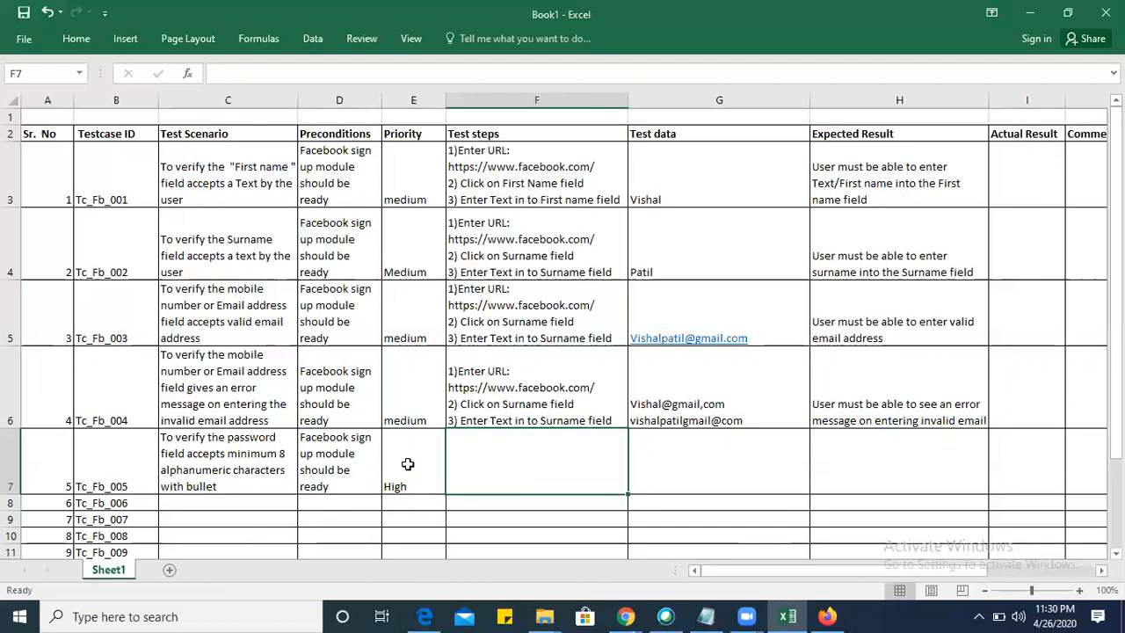
Try to copy the Tc_Fb_004 test steps from F6 into F7, and undo the accidental paste over F6.
left_click(585, 381)
key("ctrl+c")
left_click(535, 478)
key("ctrl+v")
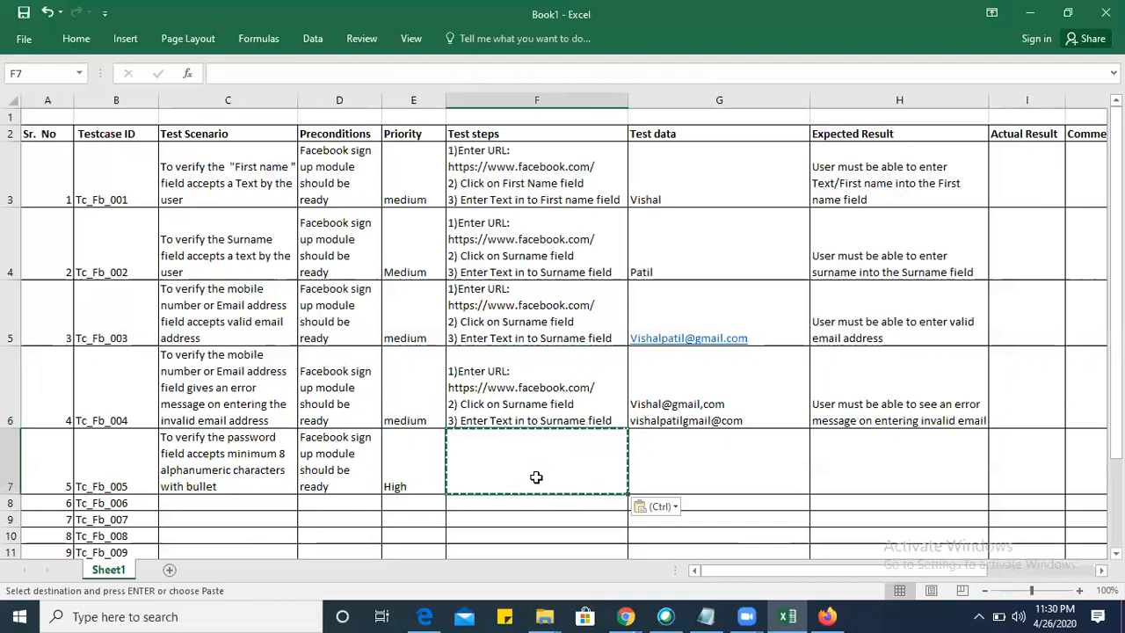
left_click(529, 399)
key("ctrl+v")
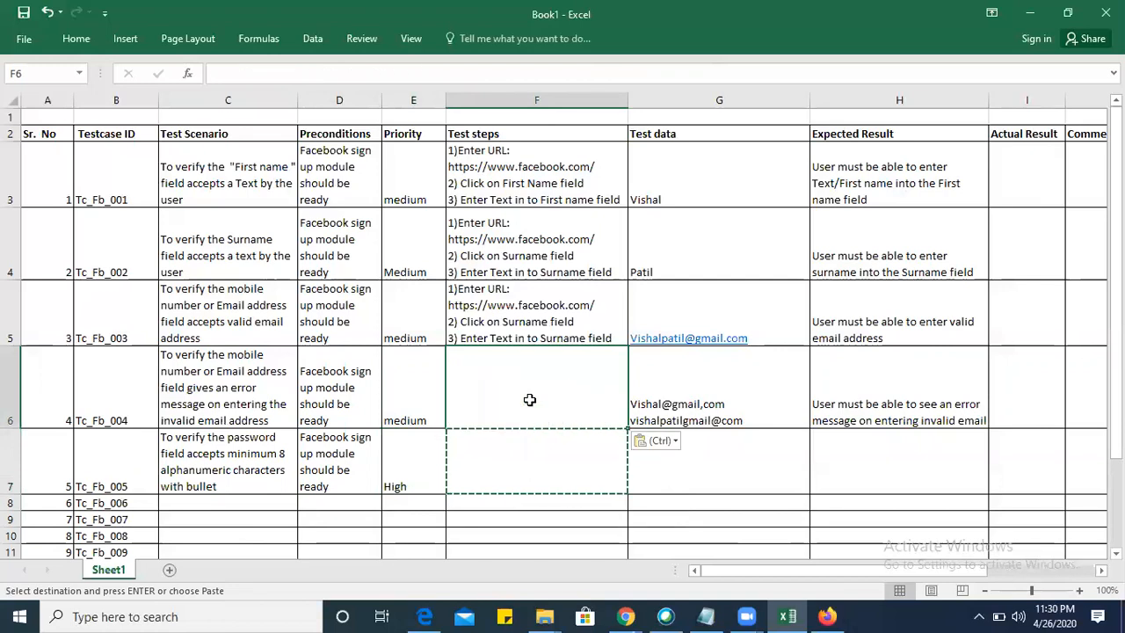
key("ctrl+z")
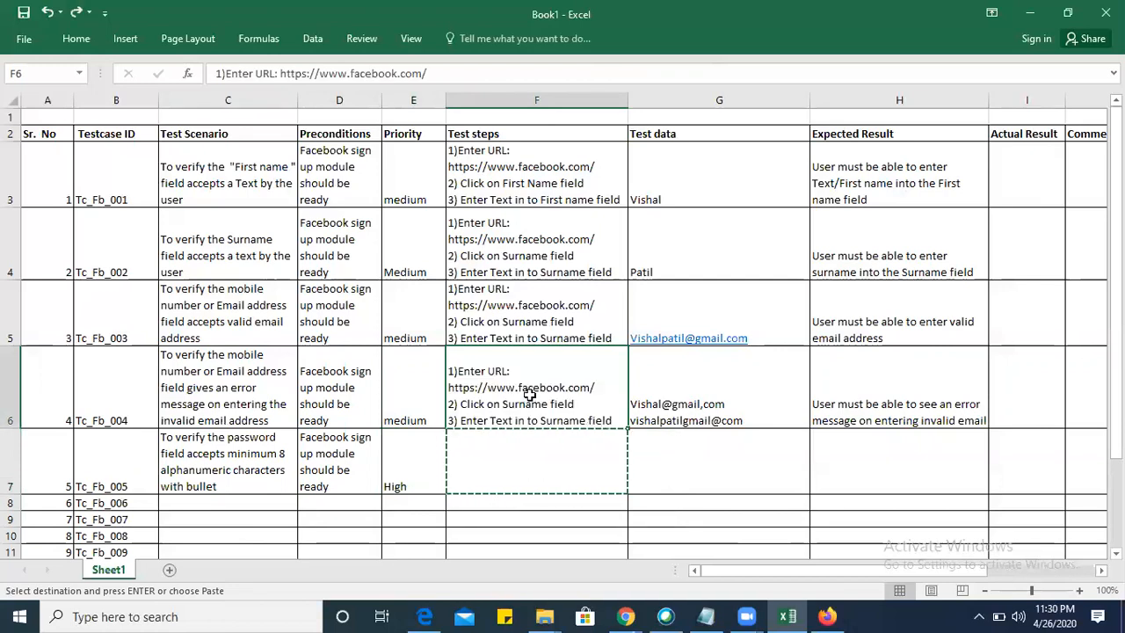
Replace "Surname" in the third test step of F6 with "Mobile number/Email address".
double_click(574, 412)
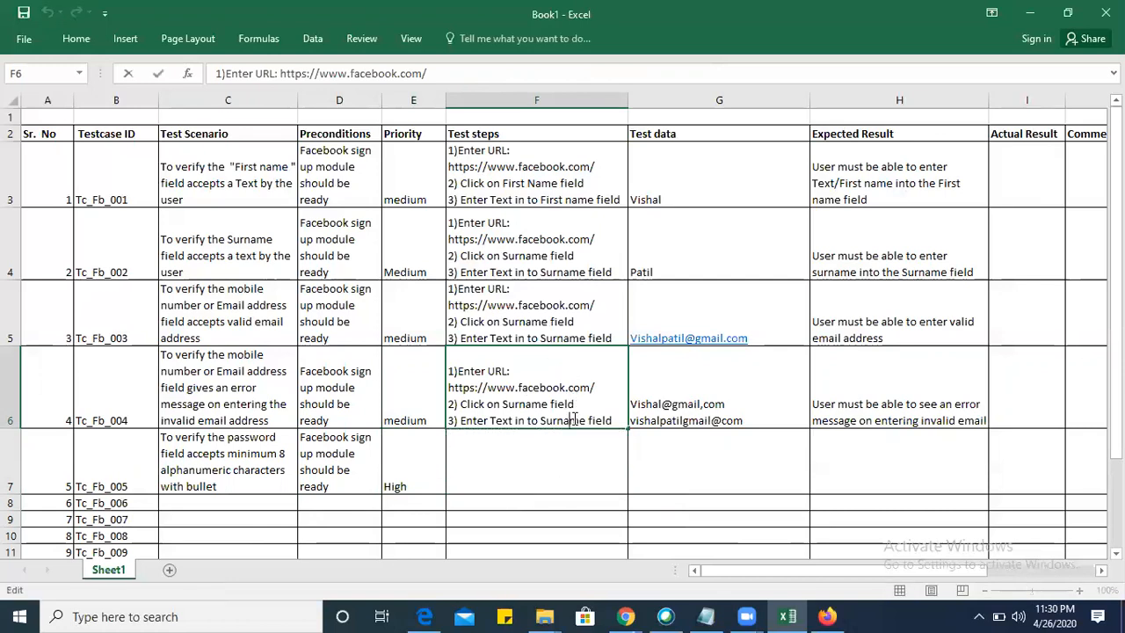
double_click(575, 420)
key("BackSpace")
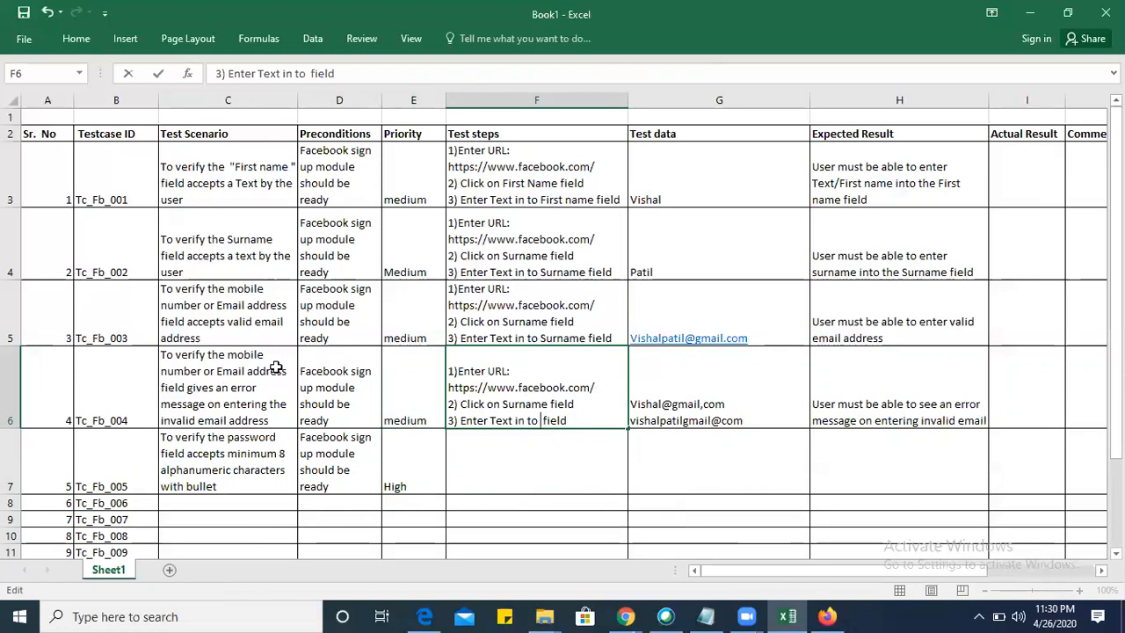
type("Miobi")
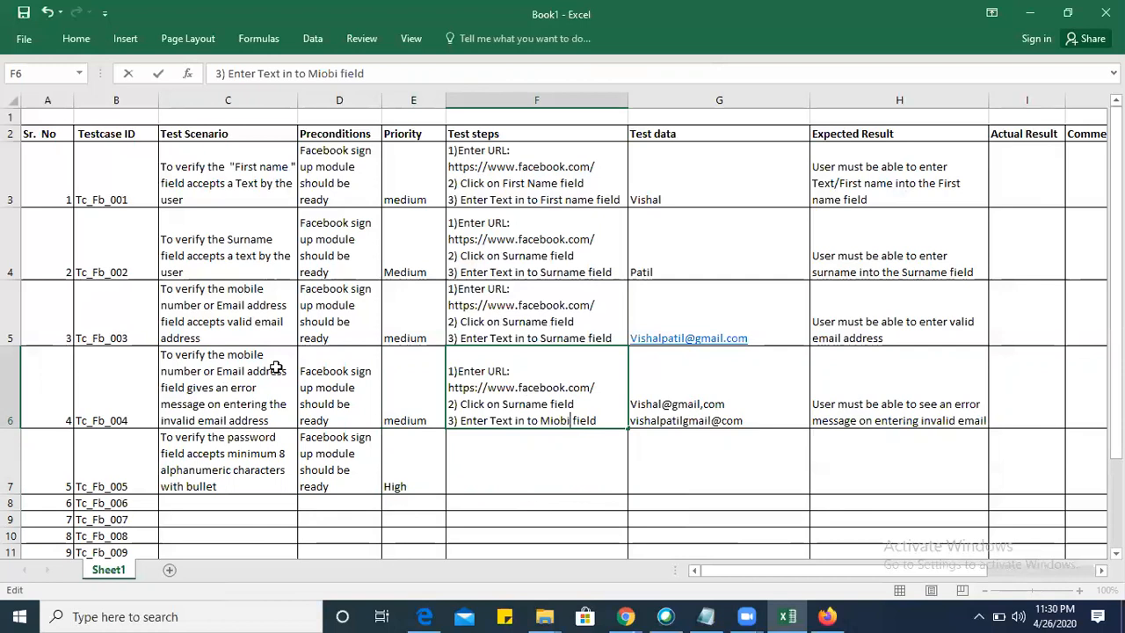
key("BackSpace")
key("BackSpace")
type("obile num")
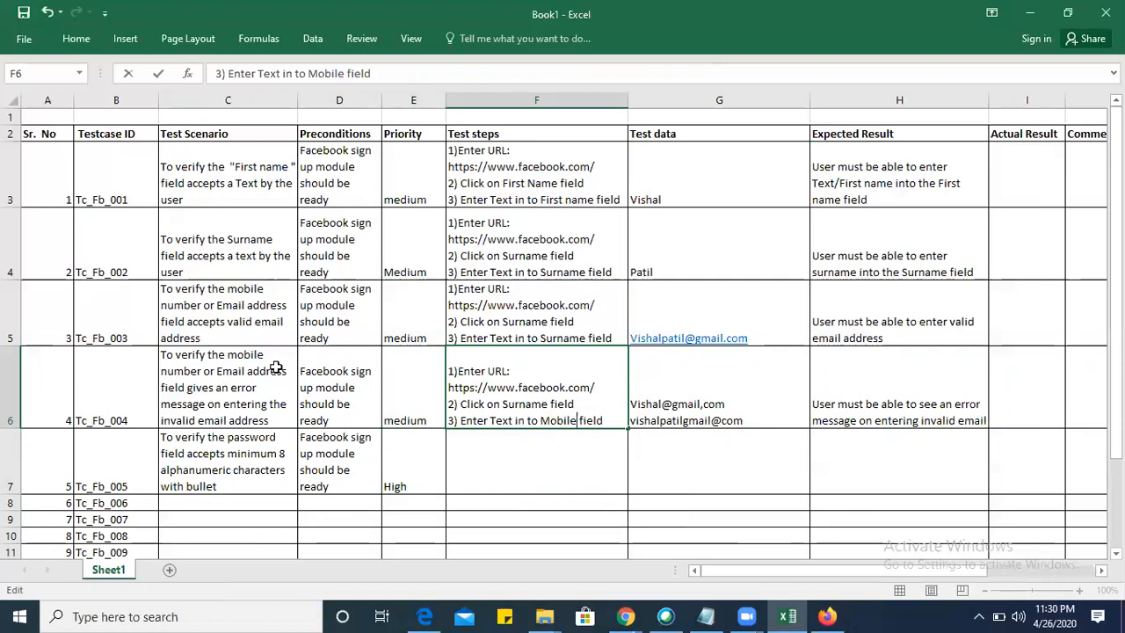
type("ber/")
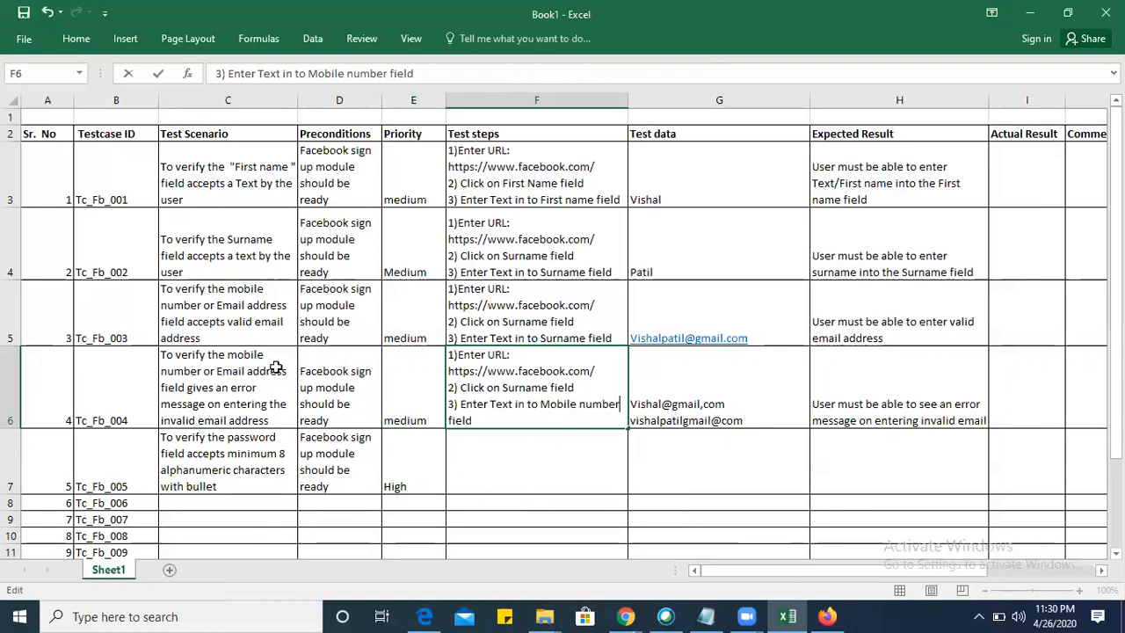
type("Email address")
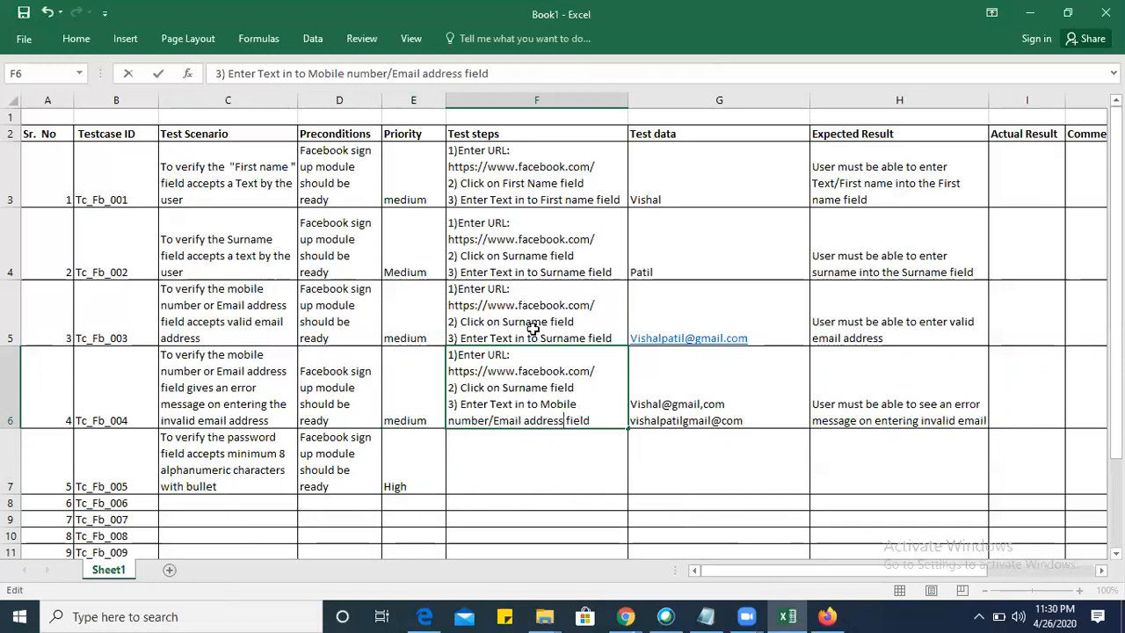
Replace "Surname" in the third test step of F5 with "Mobile numberr/Email address" and close the accidentally opened Mail window.
left_click(559, 338)
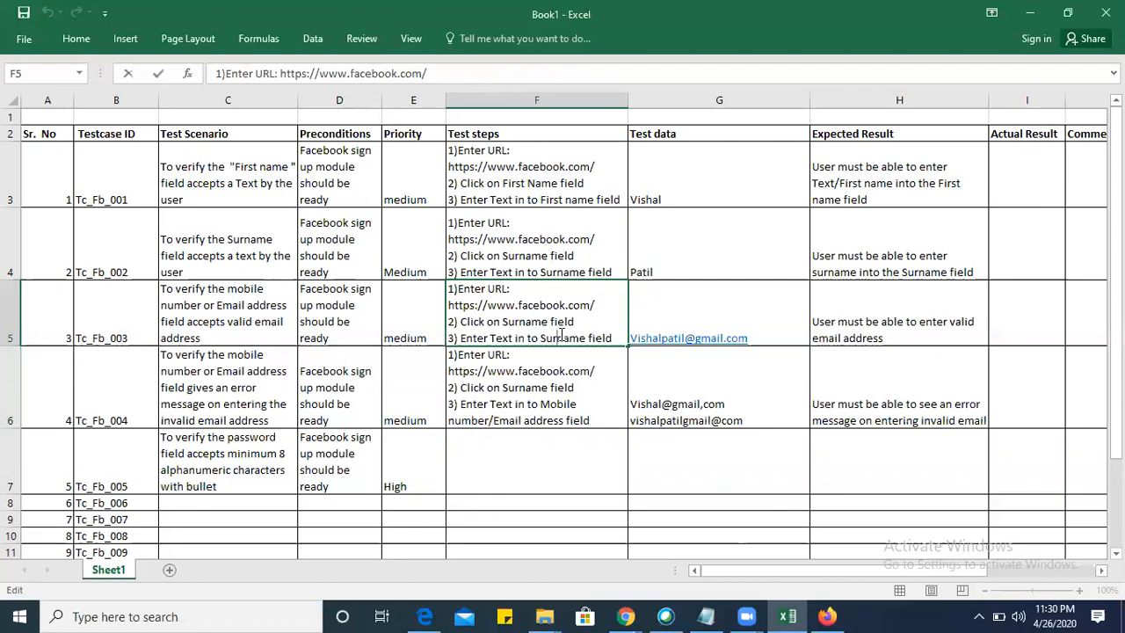
double_click(559, 338)
type("Mobile numberr")
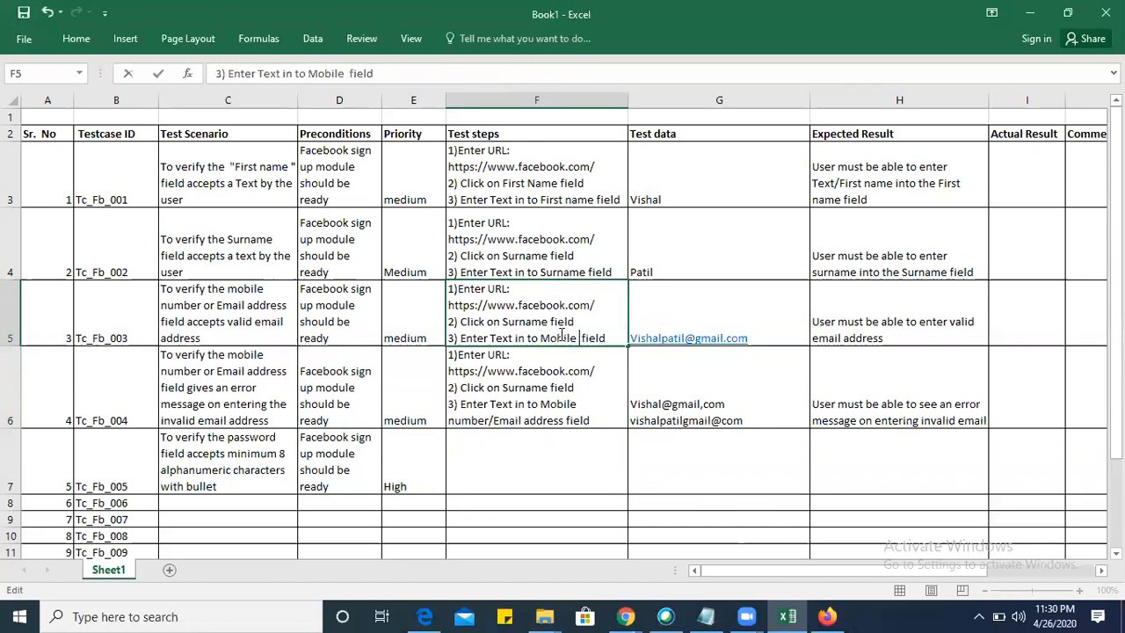
type("/Amei fiel")
key("BackSpace")
key("BackSpace")
key("BackSpace")
key("BackSpace")
key("BackSpace")
type("Email address")
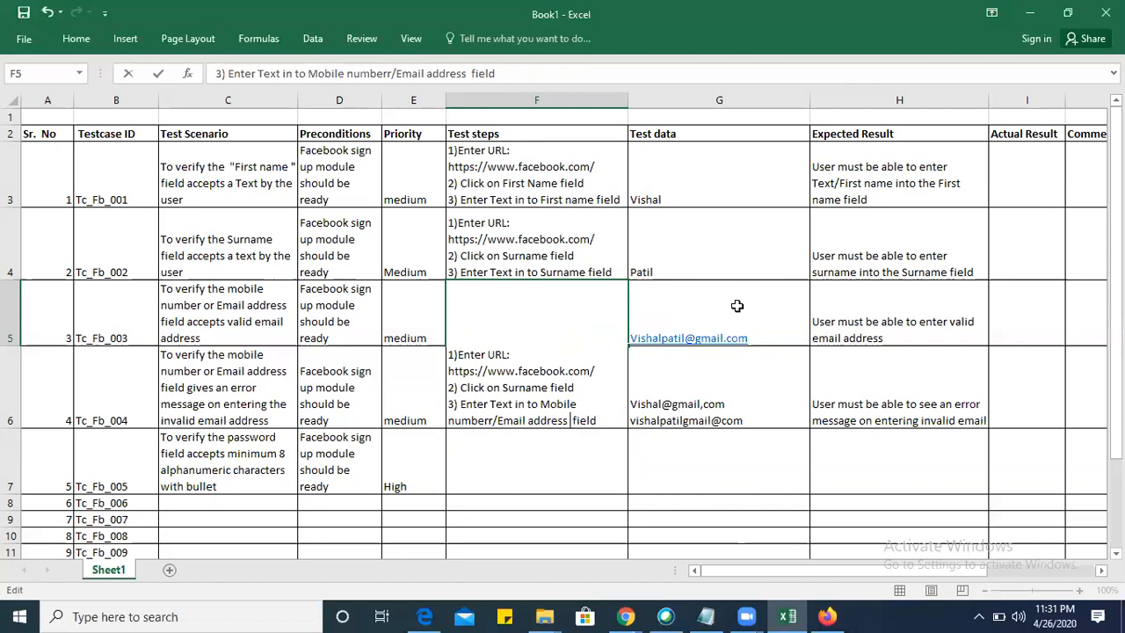
left_click(736, 305)
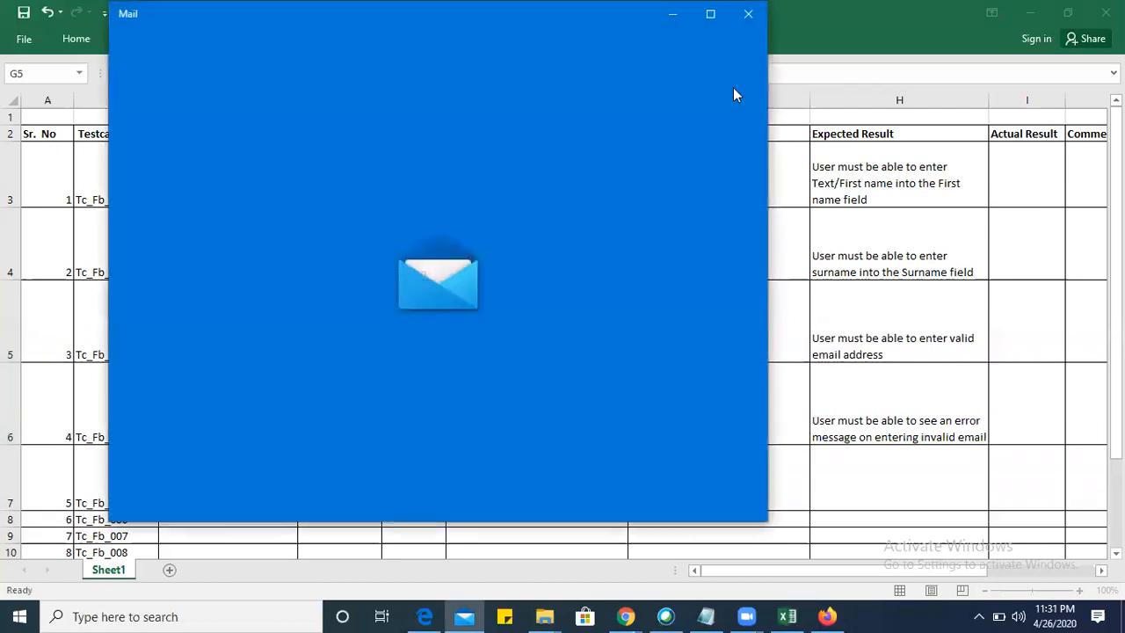
left_click(747, 12)
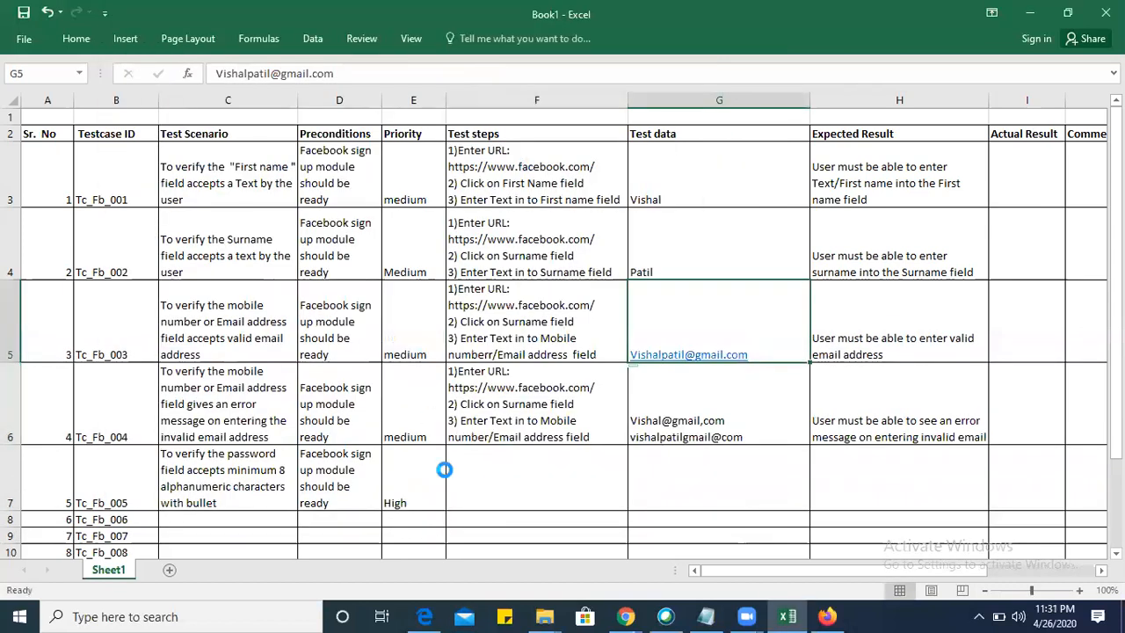
left_click(514, 484)
scroll(515, 482, "down", 1)
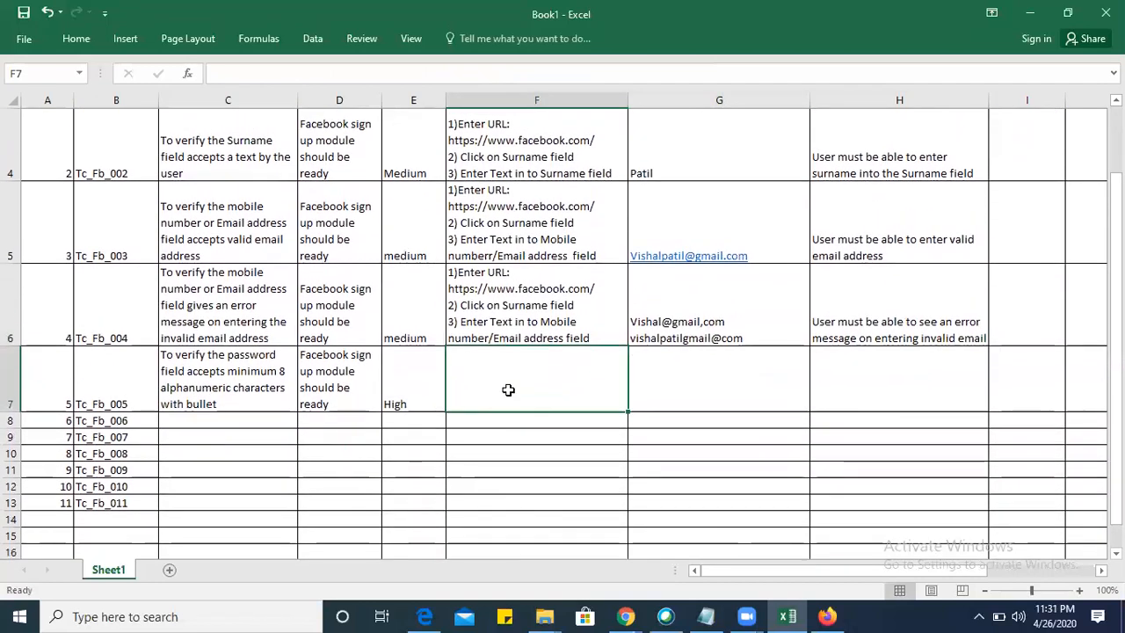
left_click(555, 305)
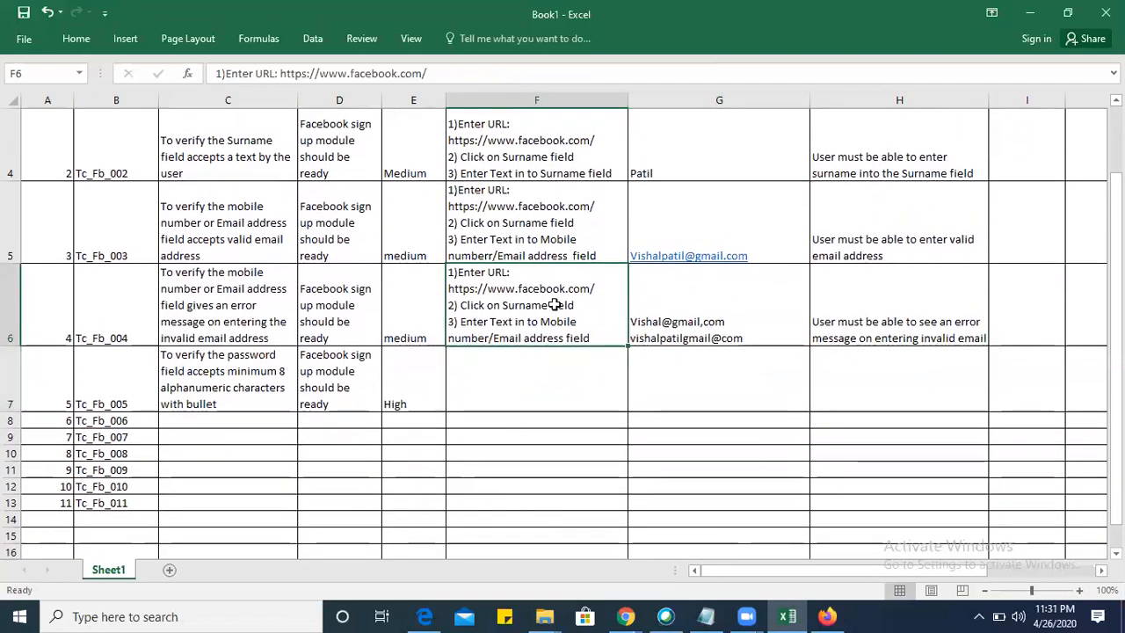
left_click(505, 374)
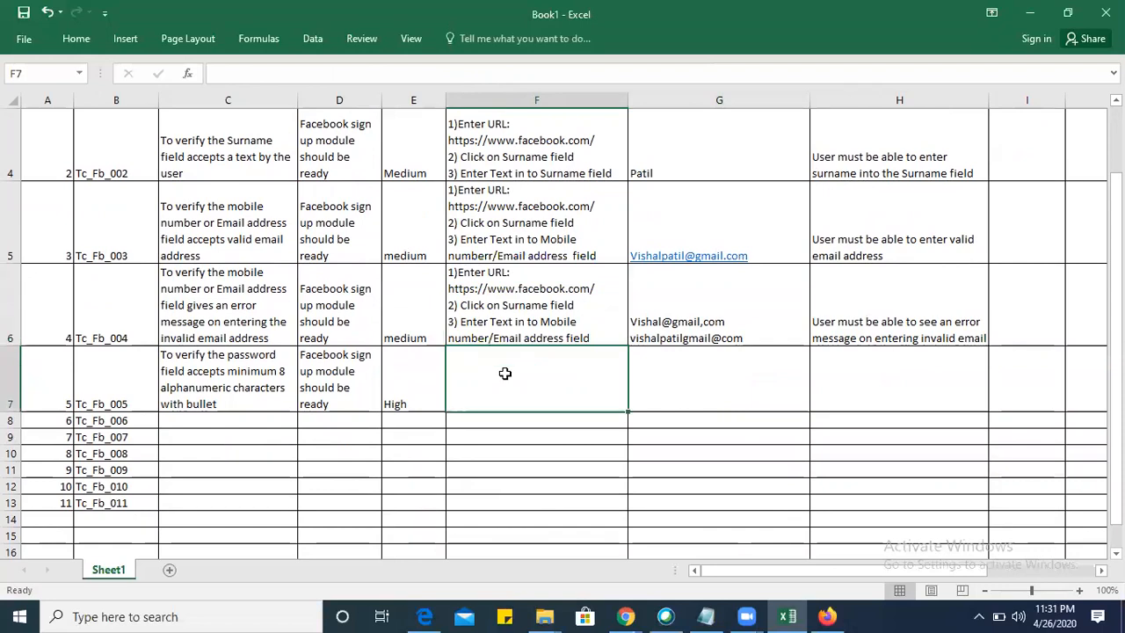
left_click(520, 325)
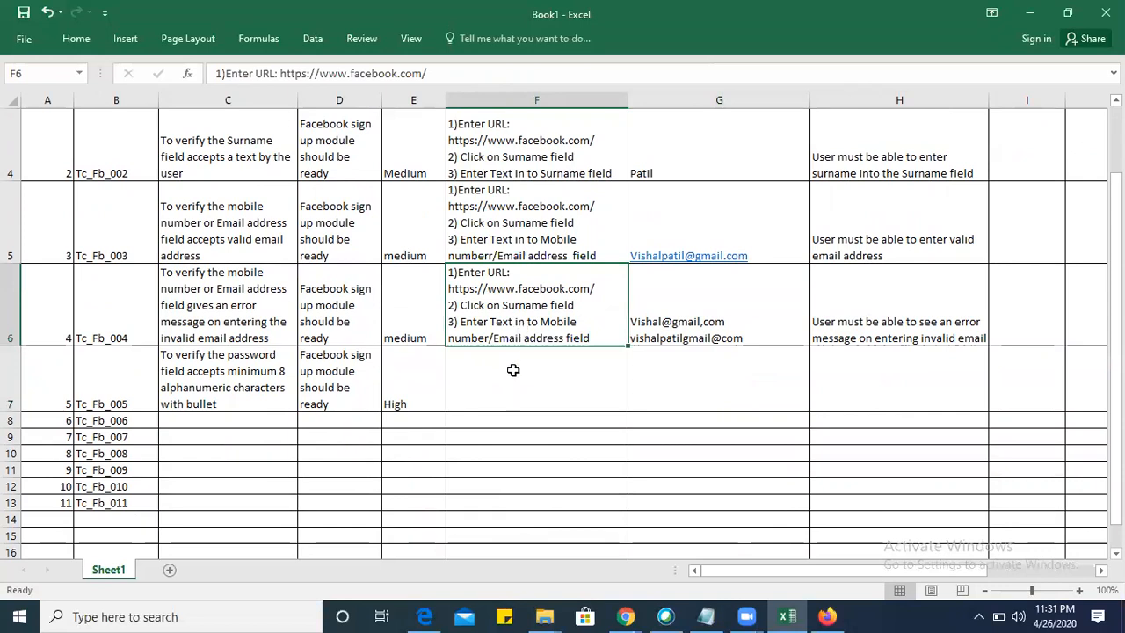
double_click(507, 308)
left_click(510, 251)
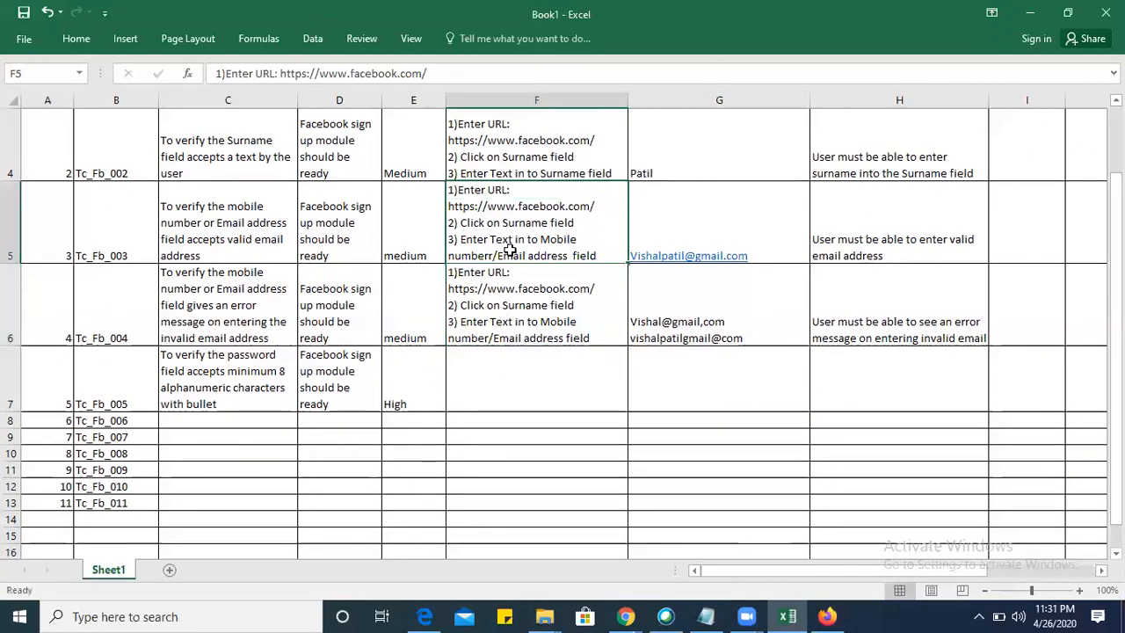
left_click(517, 307)
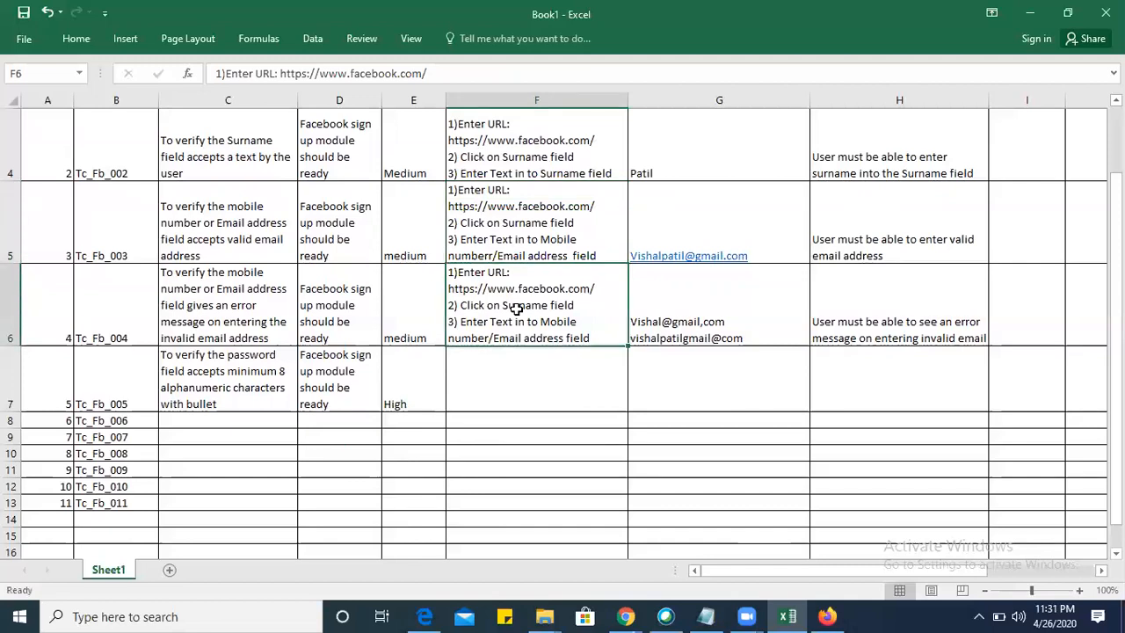
left_click(509, 371)
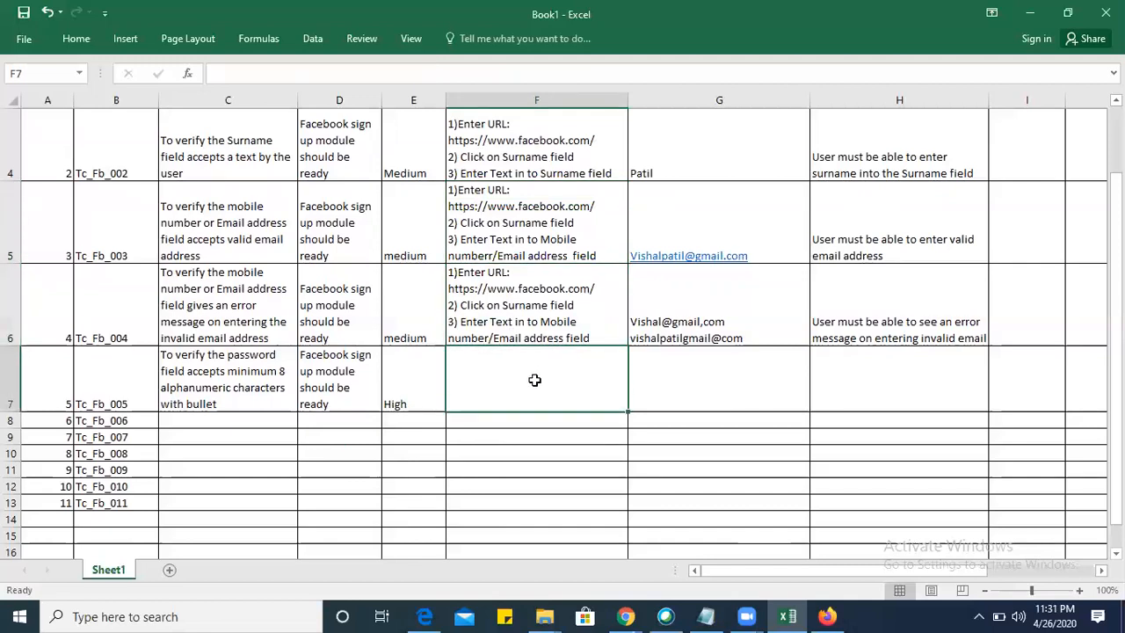
left_click(535, 291)
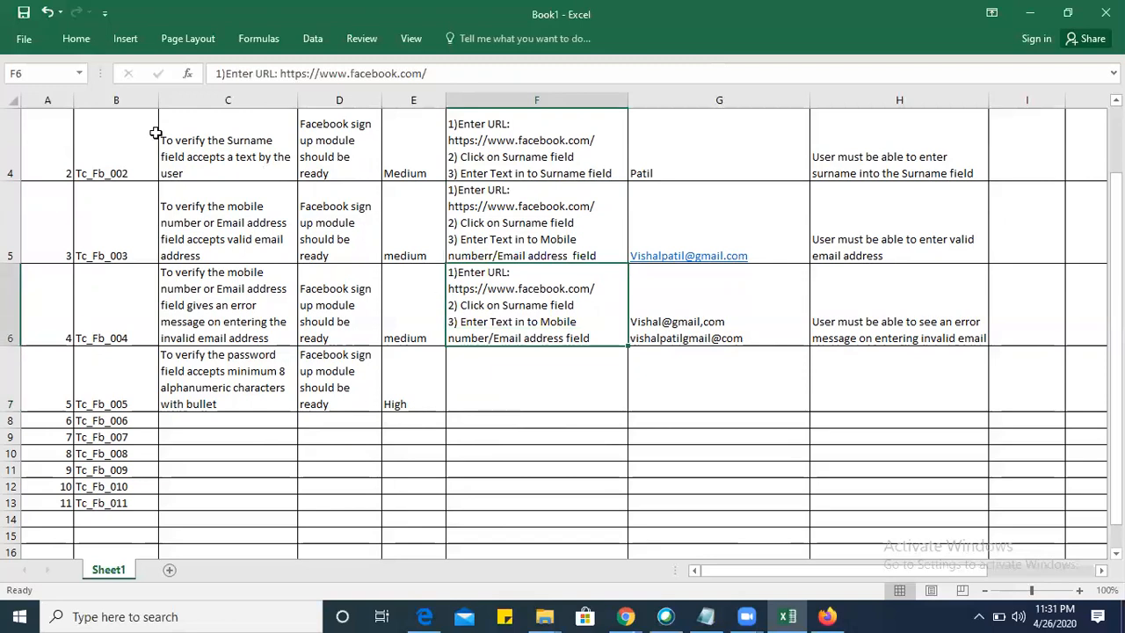
left_click(523, 229)
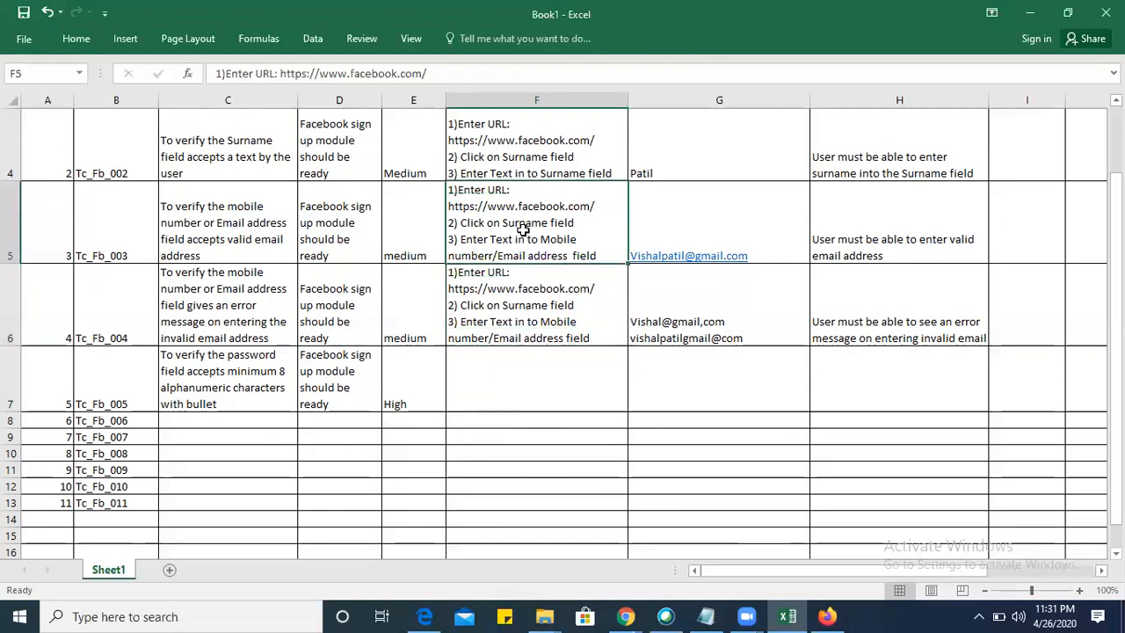
left_click(522, 304)
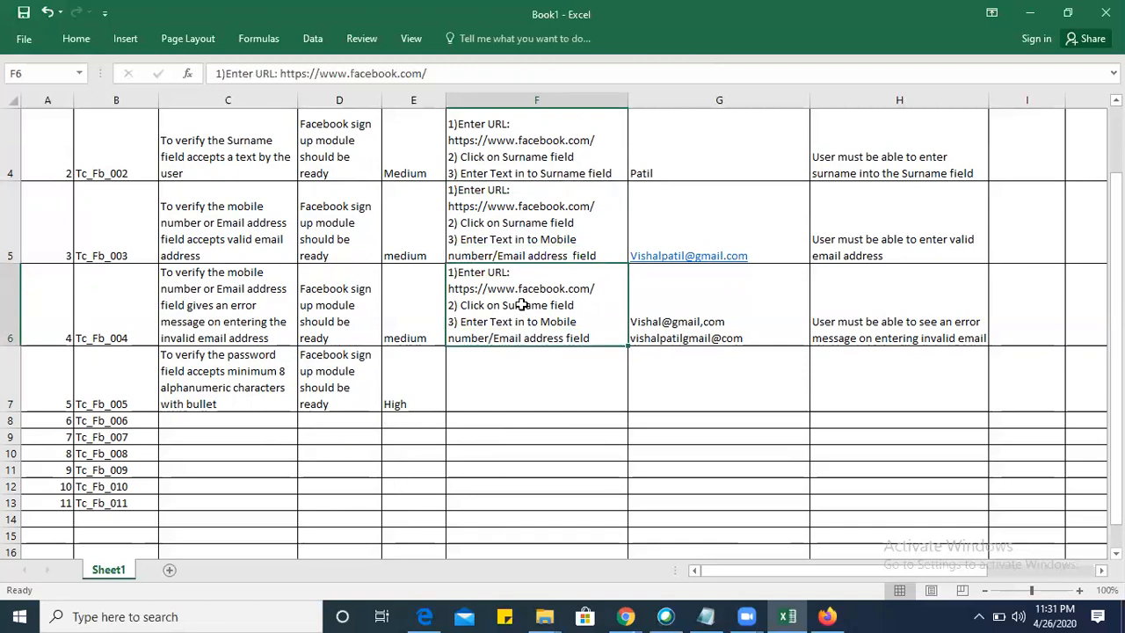
left_click(521, 381)
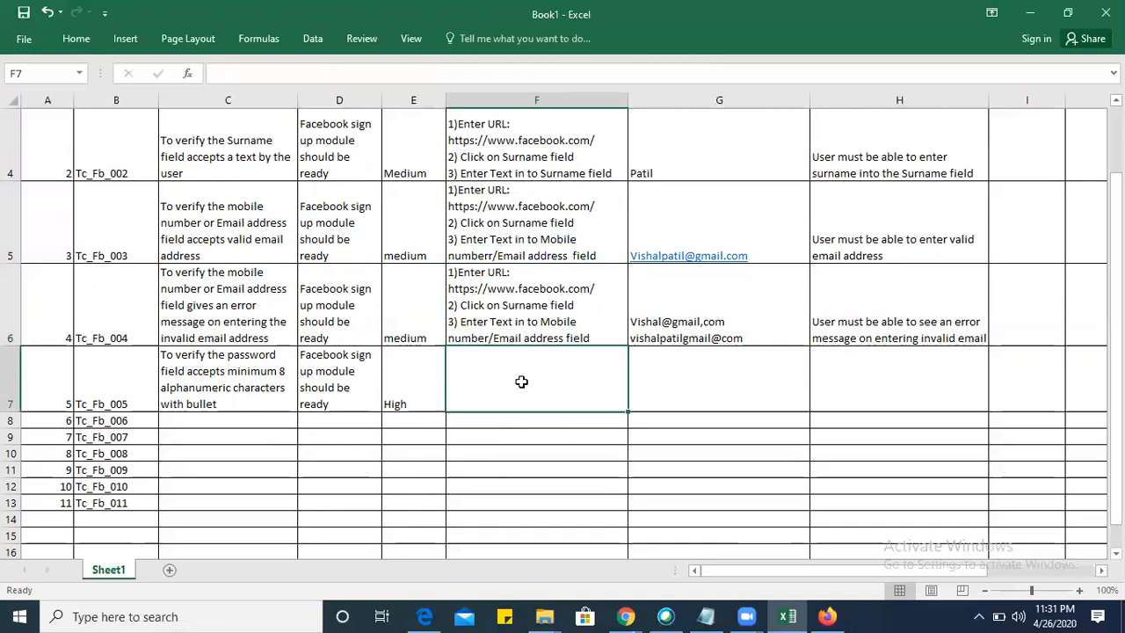
Copy the Tc_Fb_004 test steps from F6 into F7 for Tc_Fb_005.
right_click(513, 313)
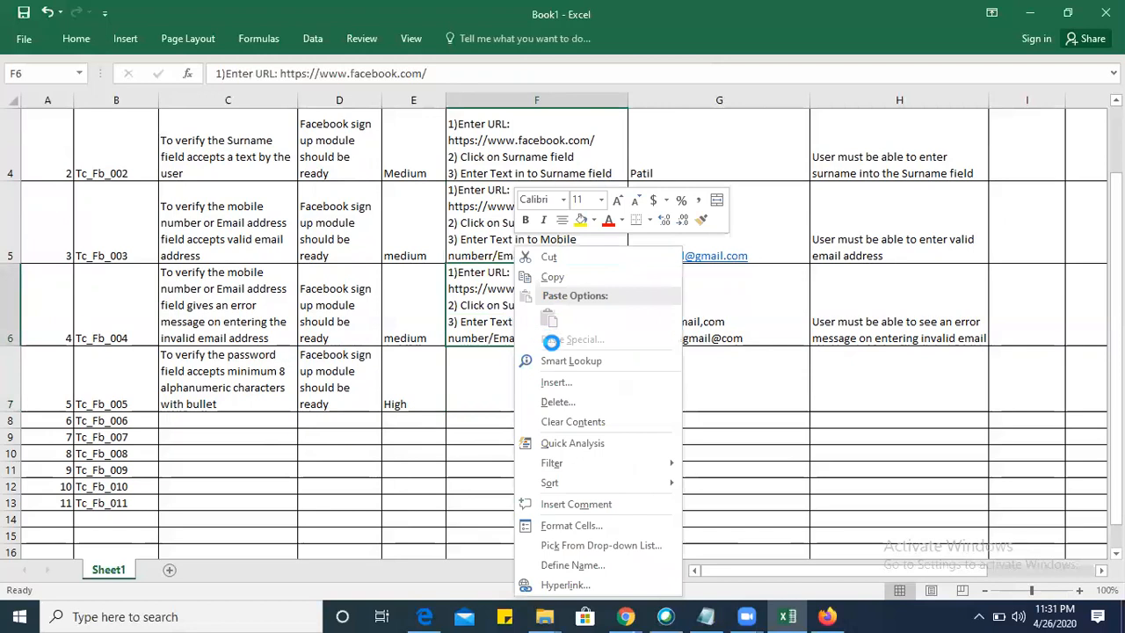
left_click(553, 277)
left_click(504, 384)
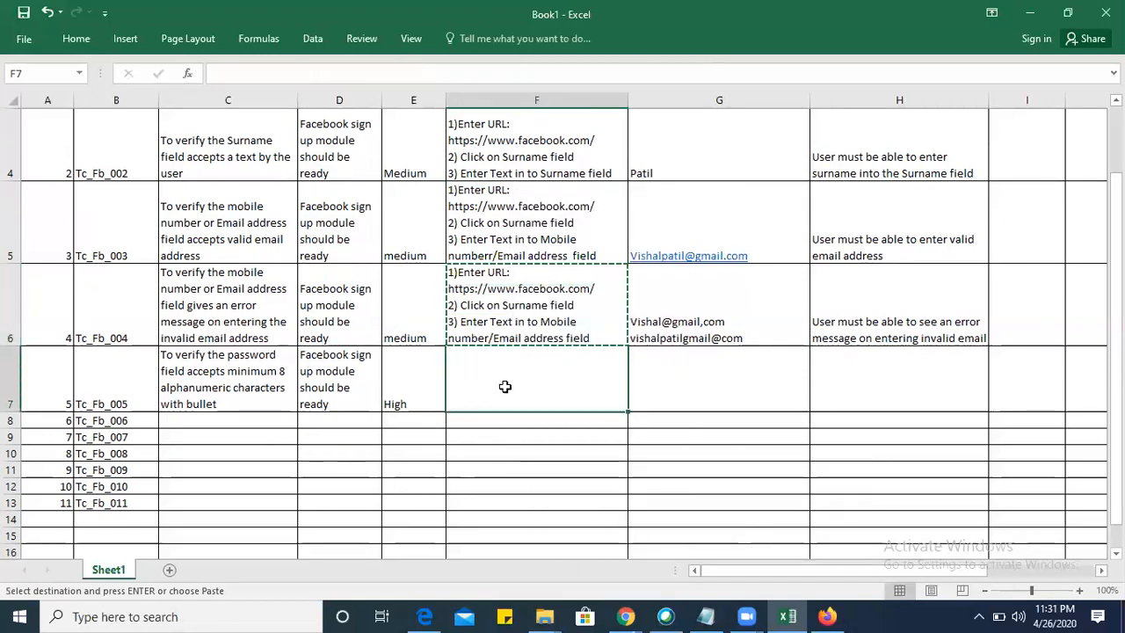
right_click(505, 387)
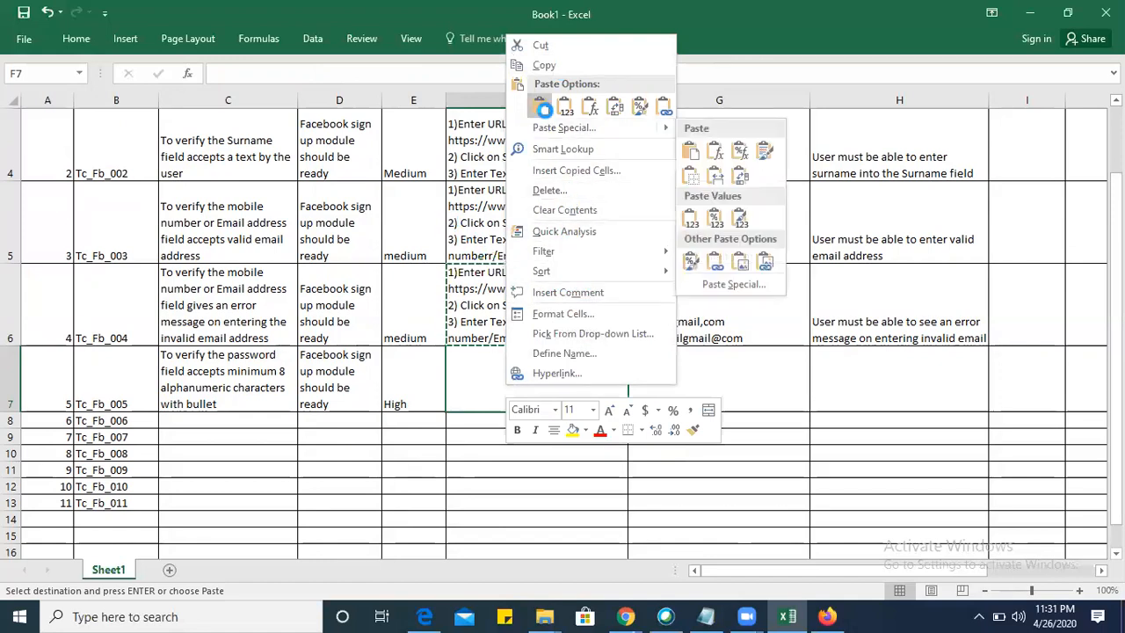
left_click(543, 109)
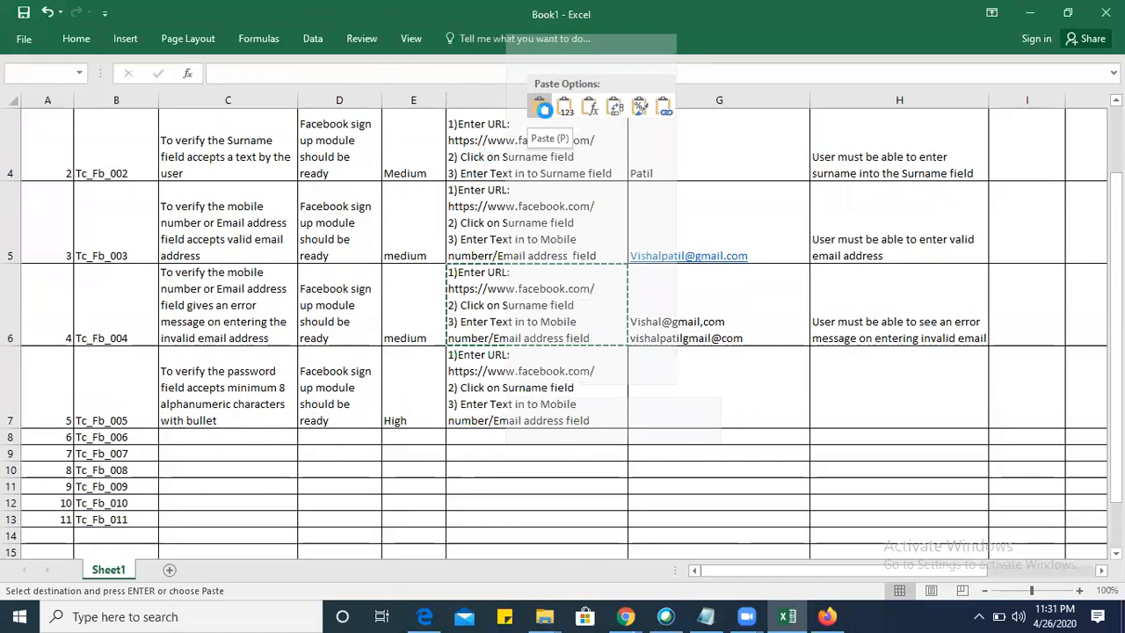
left_click(638, 412)
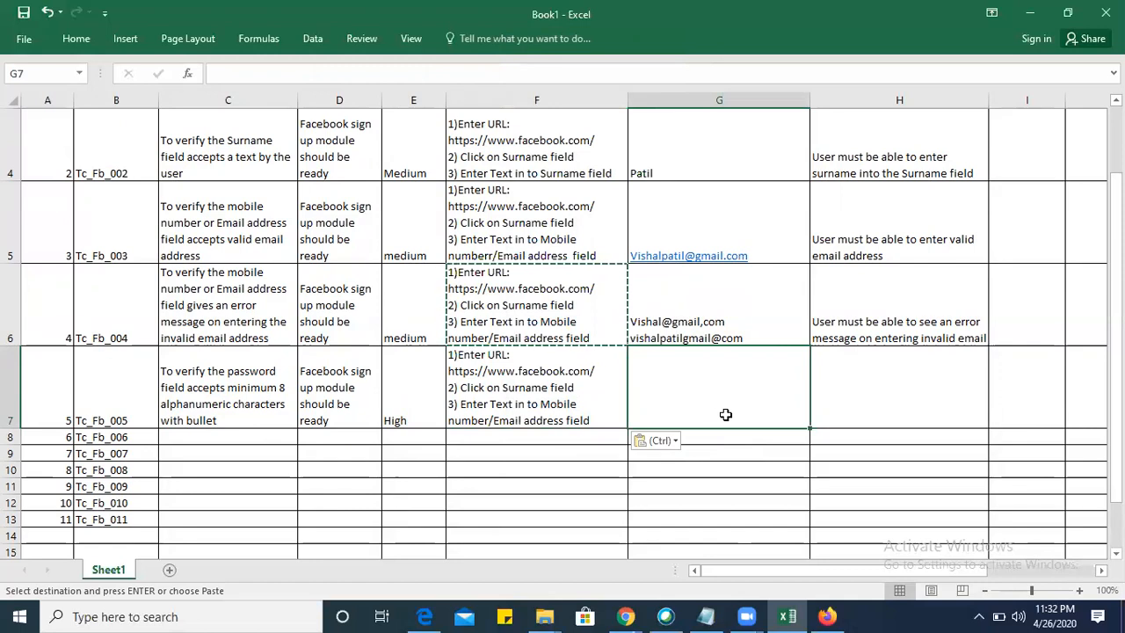
left_click(51, 16)
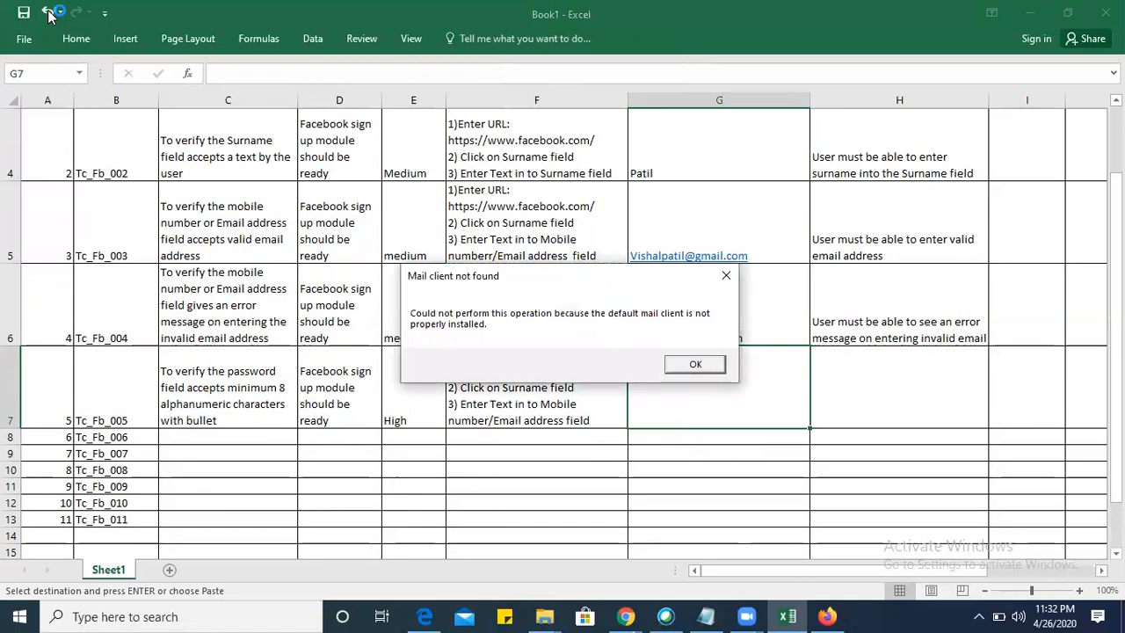
left_click(676, 366)
left_click(877, 386)
left_click(714, 387)
key("ctrl+v")
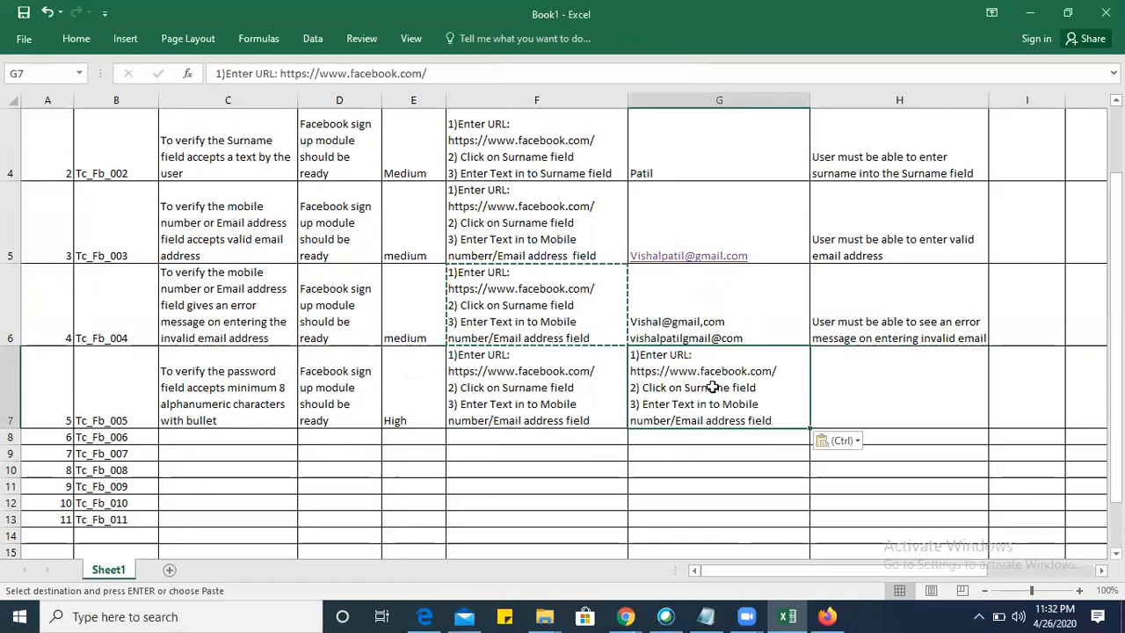
Clear G7 and enter the sample password as the Tc_Fb_005 test data.
key("BackSpace")
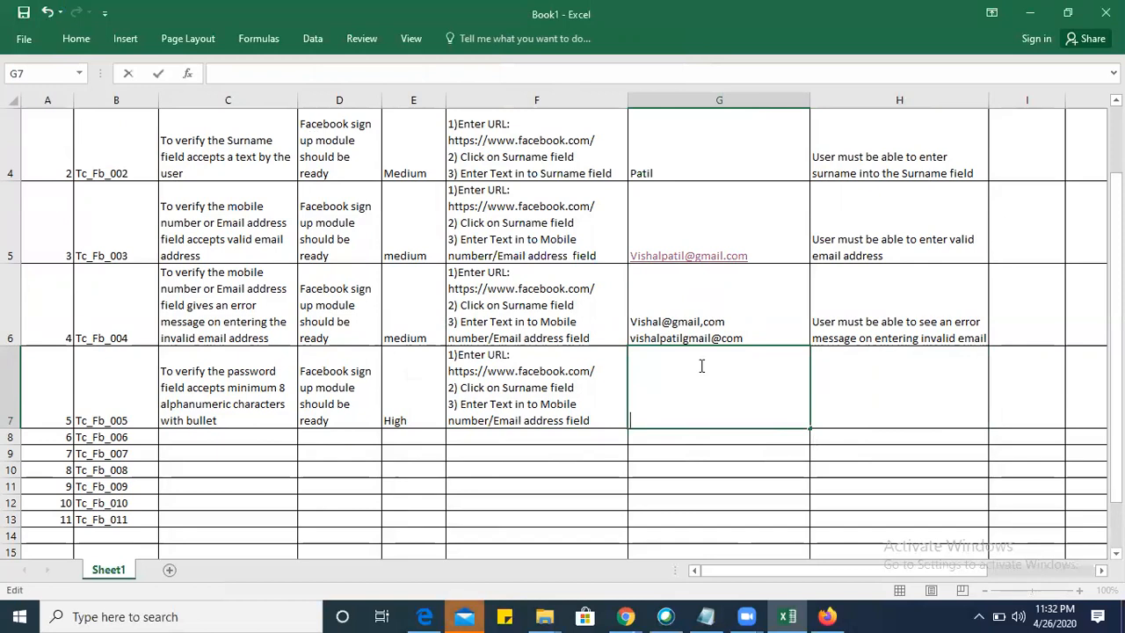
key("Tab")
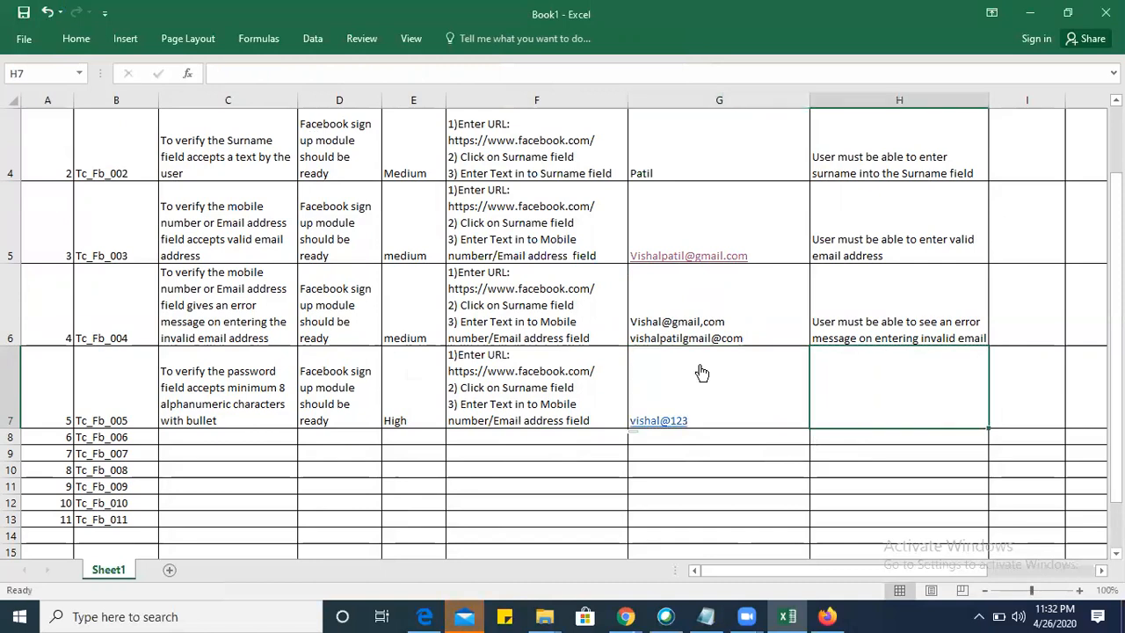
Enter "User must be able to enter alphanumeric characters with bullets" as the Tc_Fb_005 expected result in H7.
double_click(898, 373)
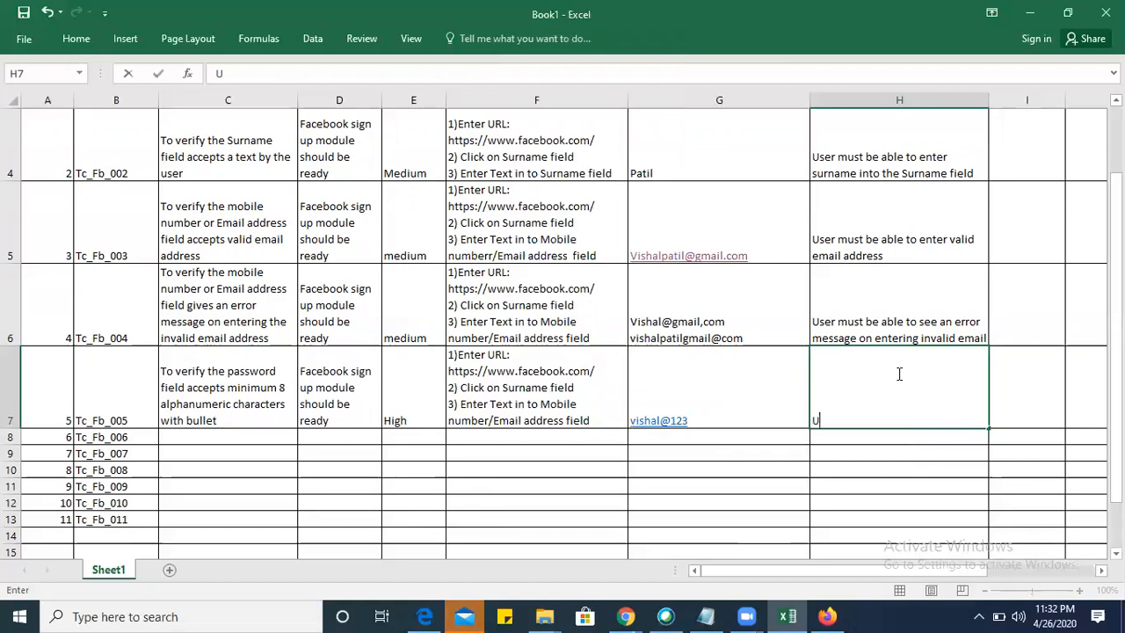
type("User must be able to s")
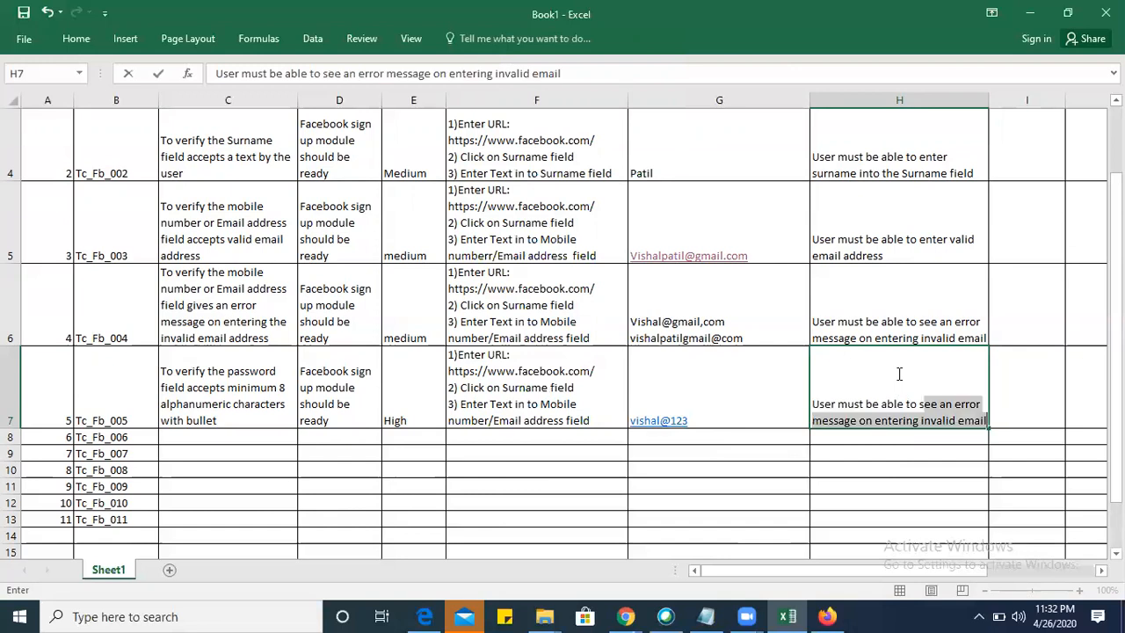
type("enter")
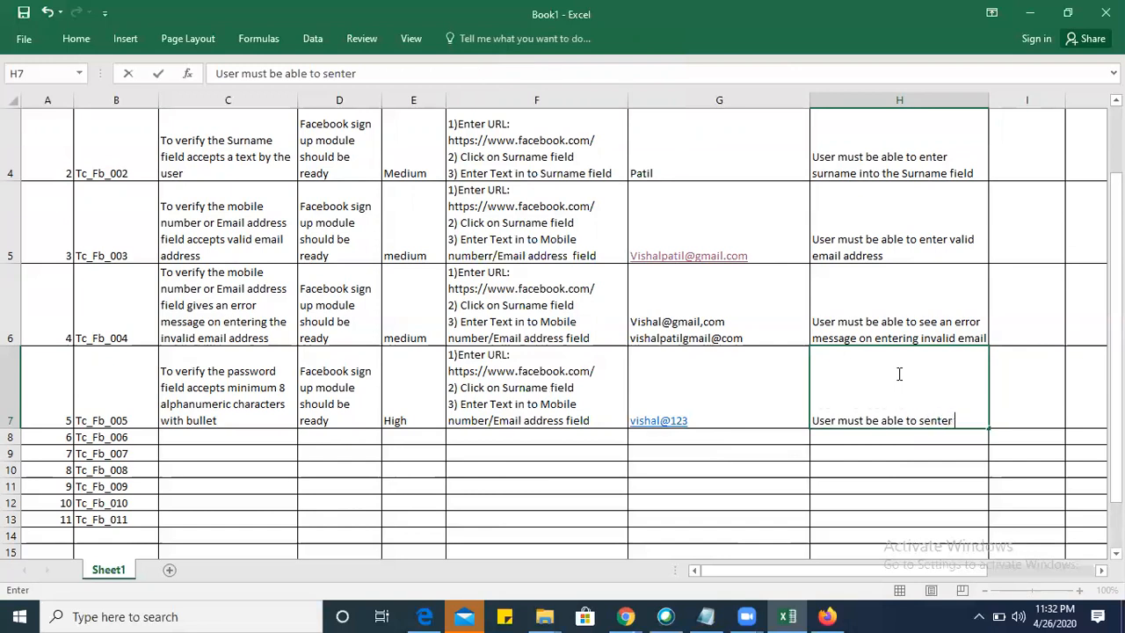
key("BackSpace")
key("BackSpace")
key("BackSpace")
key("BackSpace")
key("BackSpace")
key("BackSpace")
type("enter alpha")
key("BackSpace")
key("BackSpace")
type("phanumb")
key("BackSpace")
type("eric")
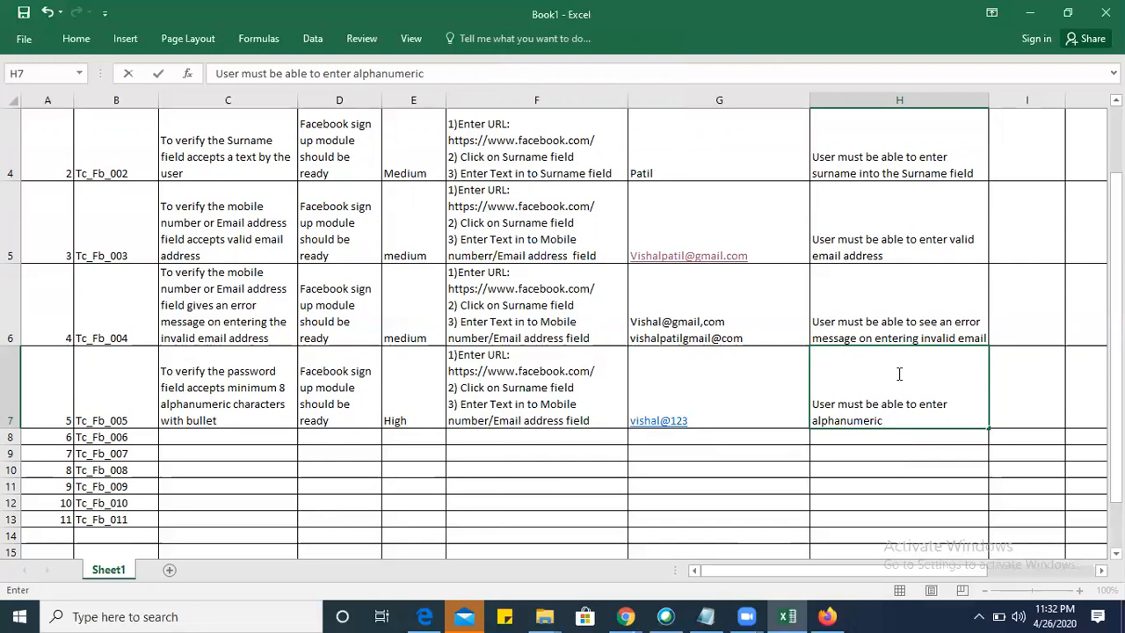
type(" characters wi")
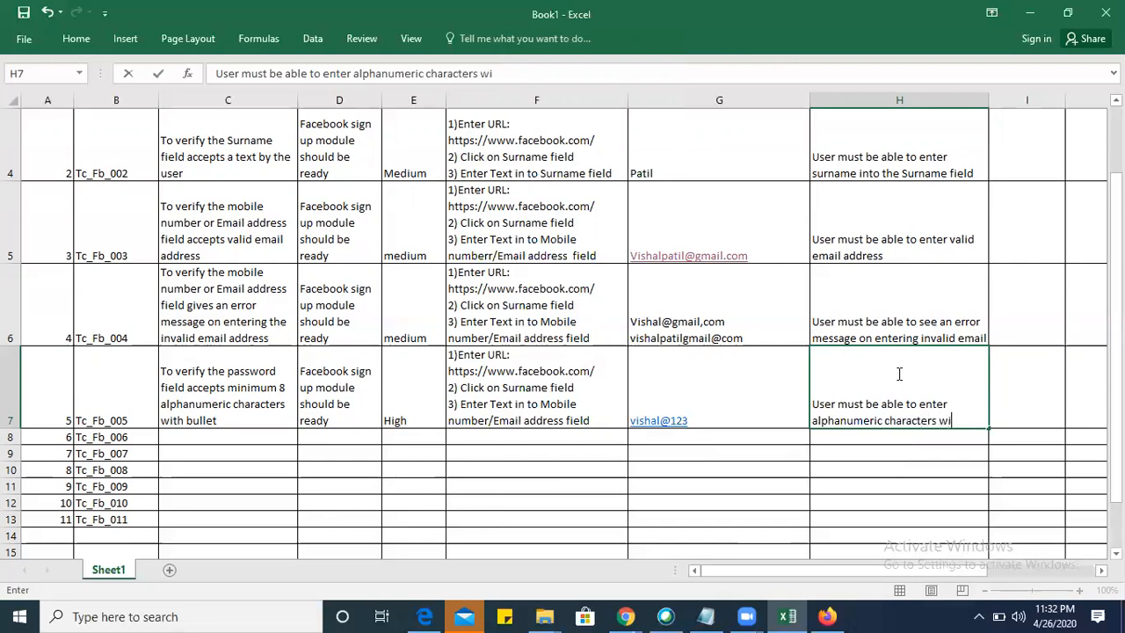
key("BackSpace")
key("BackSpace")
type("and")
key("BackSpace")
type("with bullets")
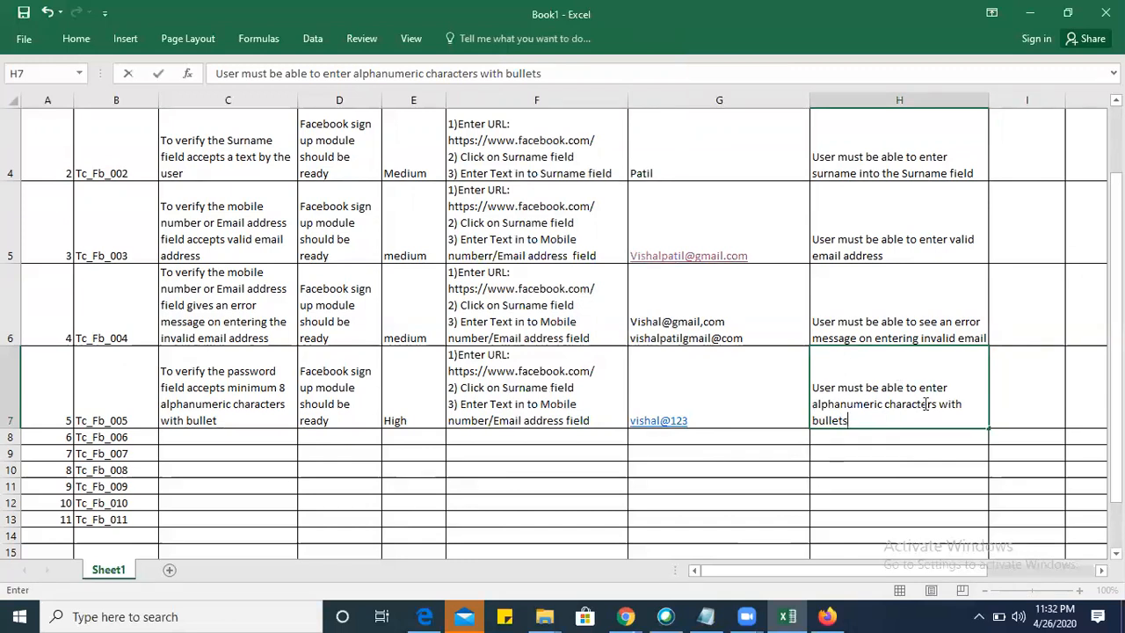
Replace the ending "with bullets" in H7 with "and the entered characters should be converted to bullets".
left_click(950, 386)
key("BackSpace")
key("BackSpace")
key("BackSpace")
key("BackSpace")
key("BackSpace")
key("BackSpace")
key("BackSpace")
key("BackSpace")
key("BackSpace")
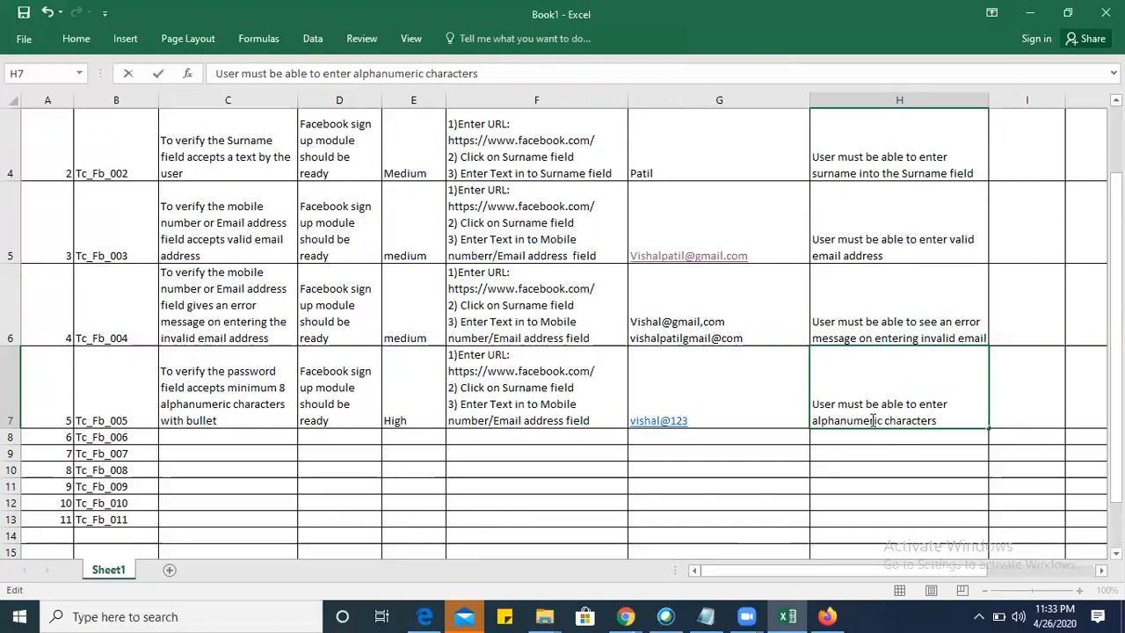
type("and")
type(" the ")
type("ente")
type("red fie")
type("l")
key("BackSpace")
key("BackSpace")
key("BackSpace")
key("BackSpace")
type("characters ")
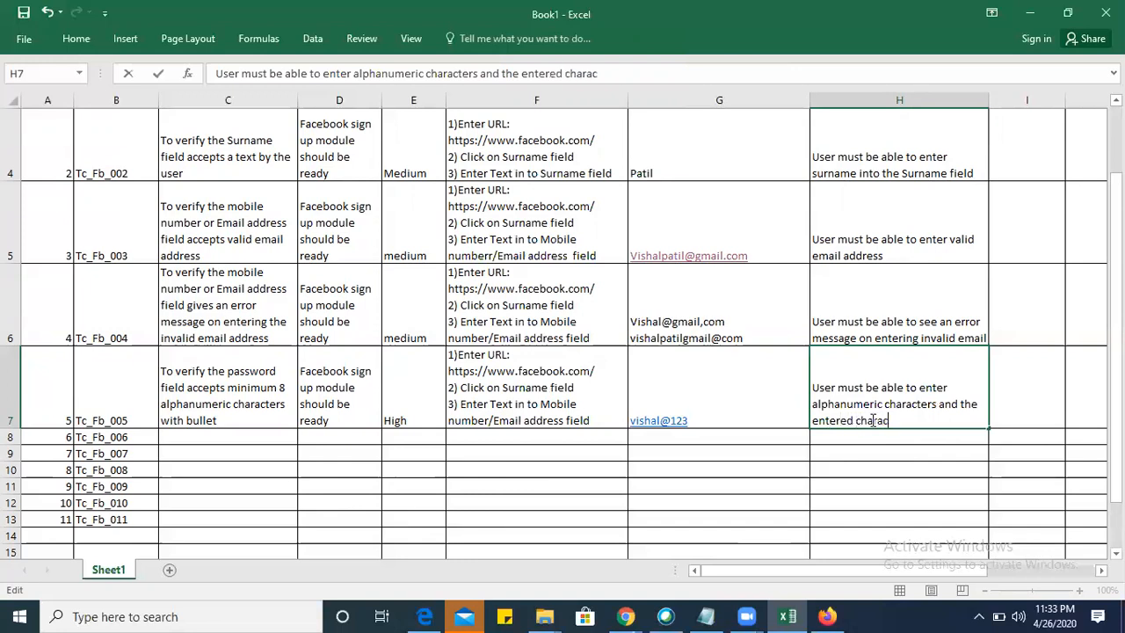
type("should be conver")
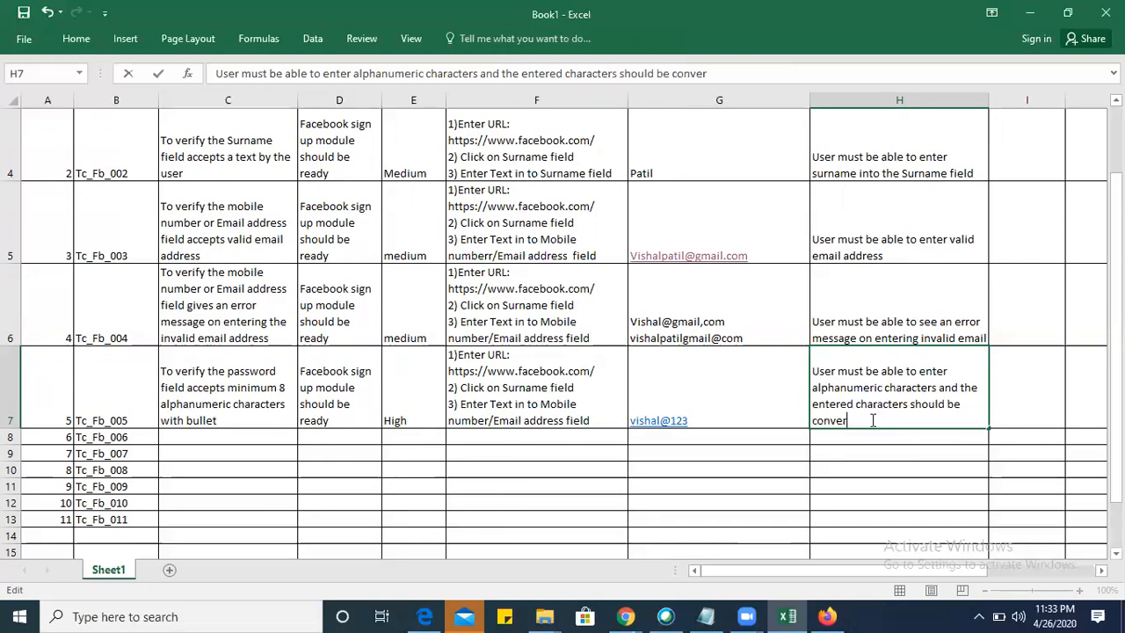
type("ted to bullets")
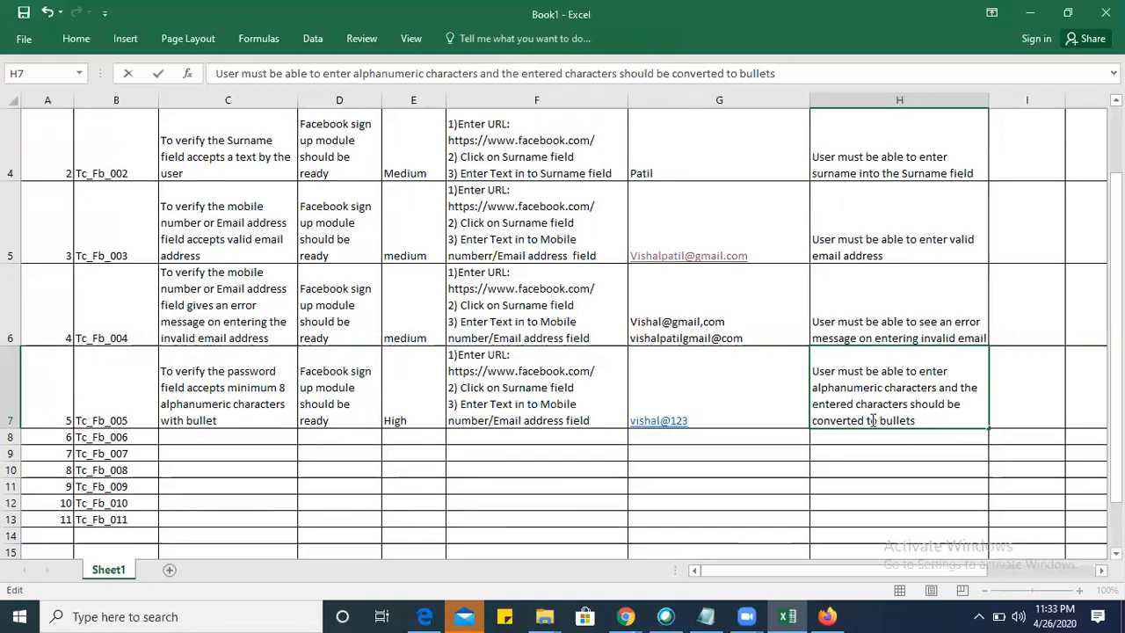
left_click(239, 437)
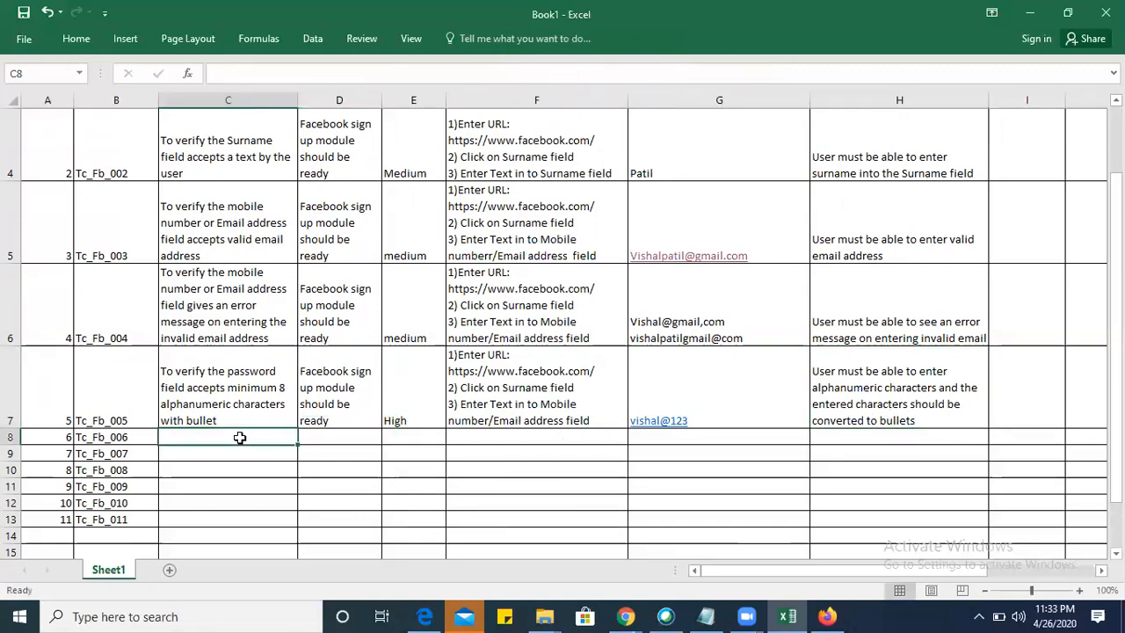
Switch to the Facebook sign-up page in Firefox and examine the day options of the Birthday field.
key("alt+Tab")
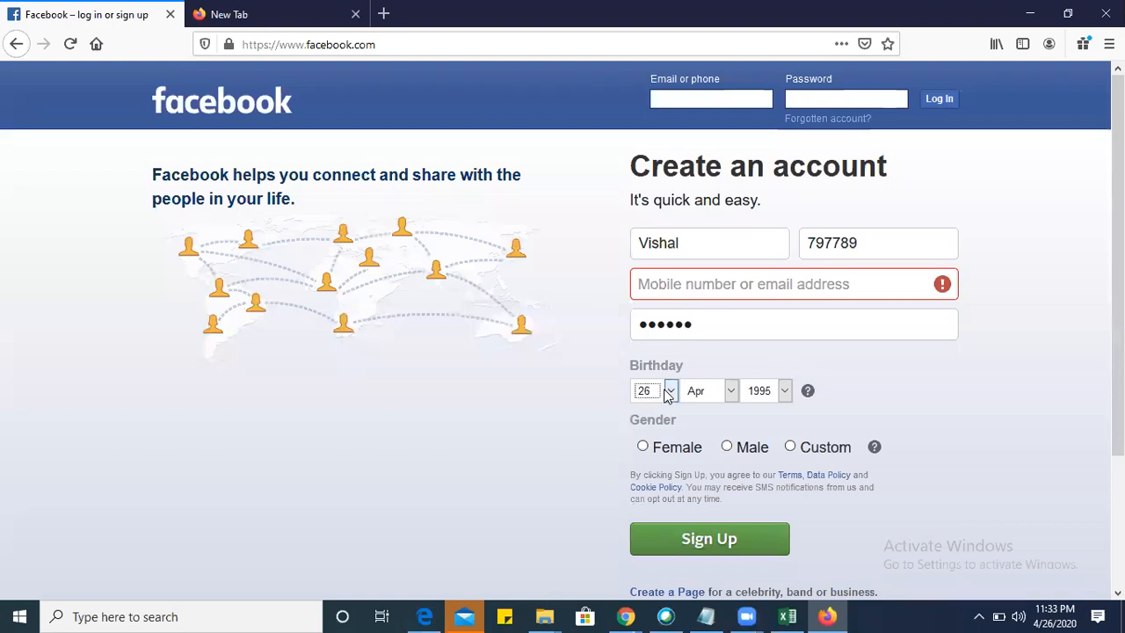
left_click(665, 391)
left_click(523, 453)
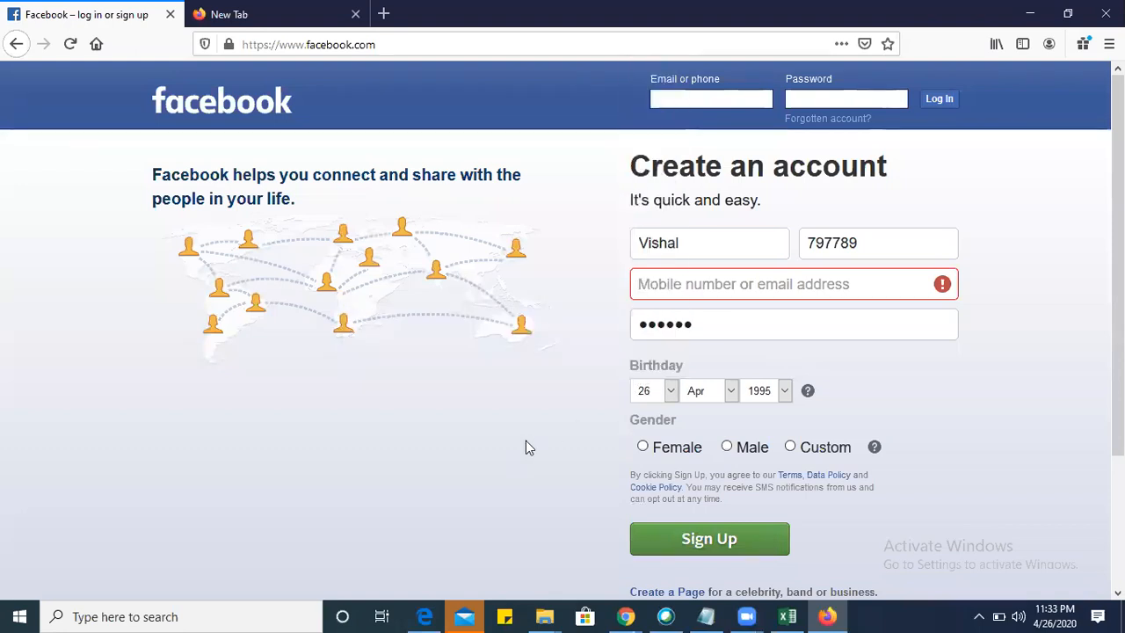
left_click_drag(525, 448, 703, 356)
key("alt+Tab")
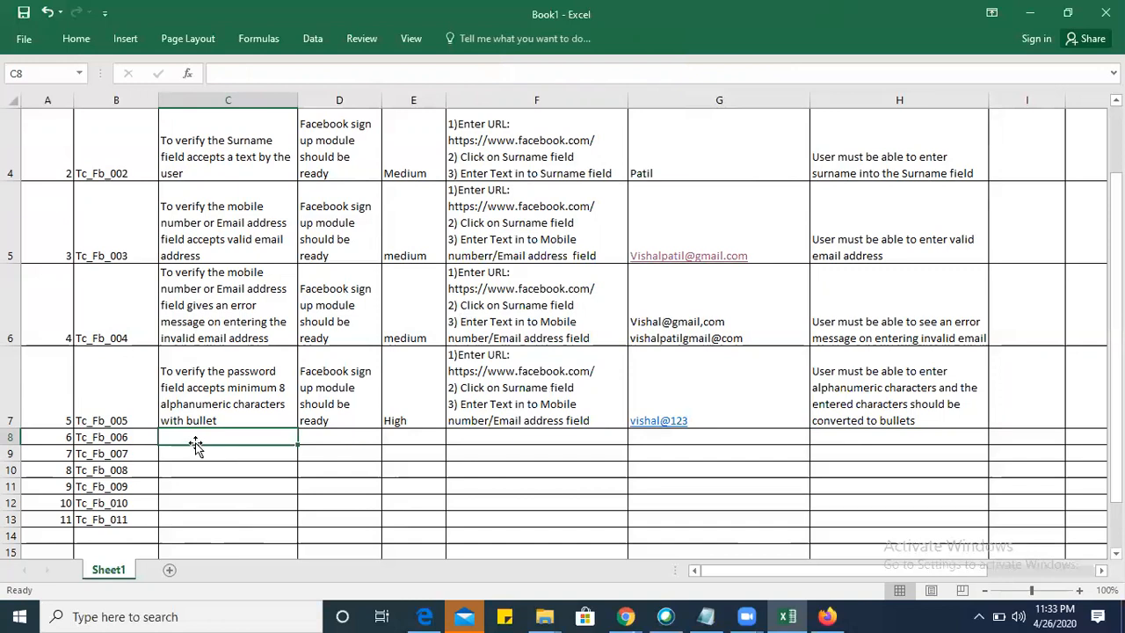
key("alt+Tab")
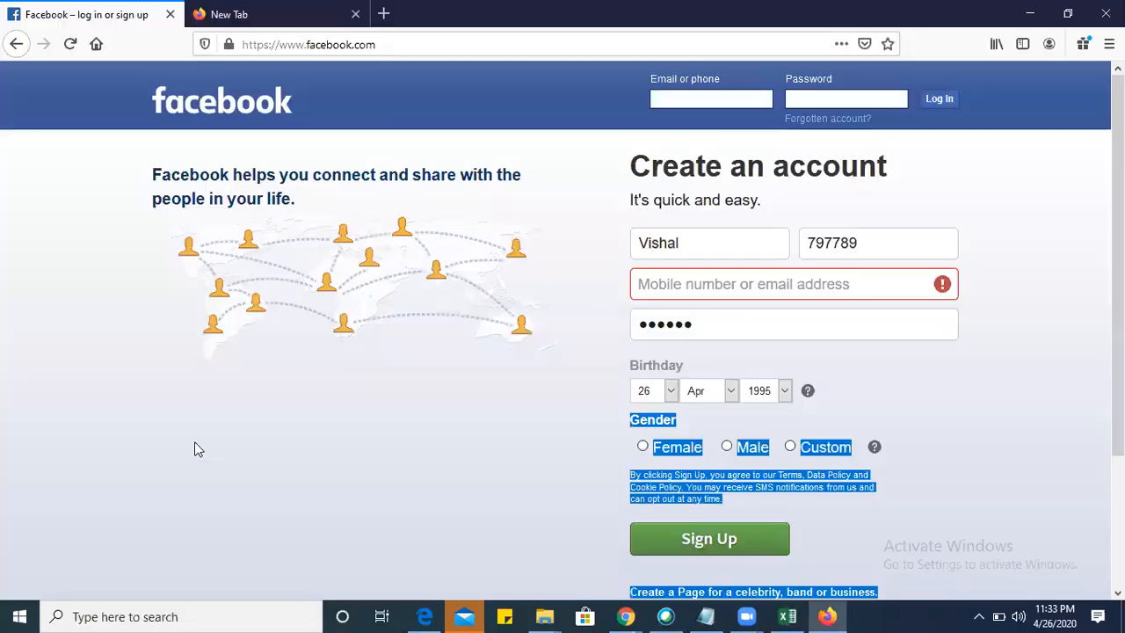
left_click(559, 417)
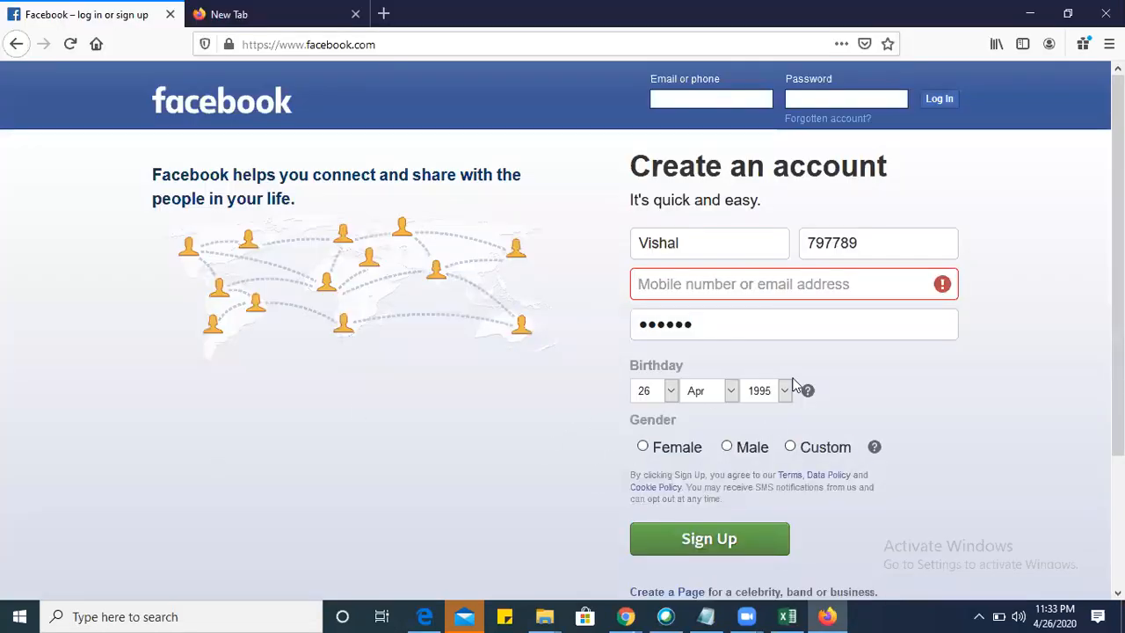
left_click(671, 396)
left_click(671, 396)
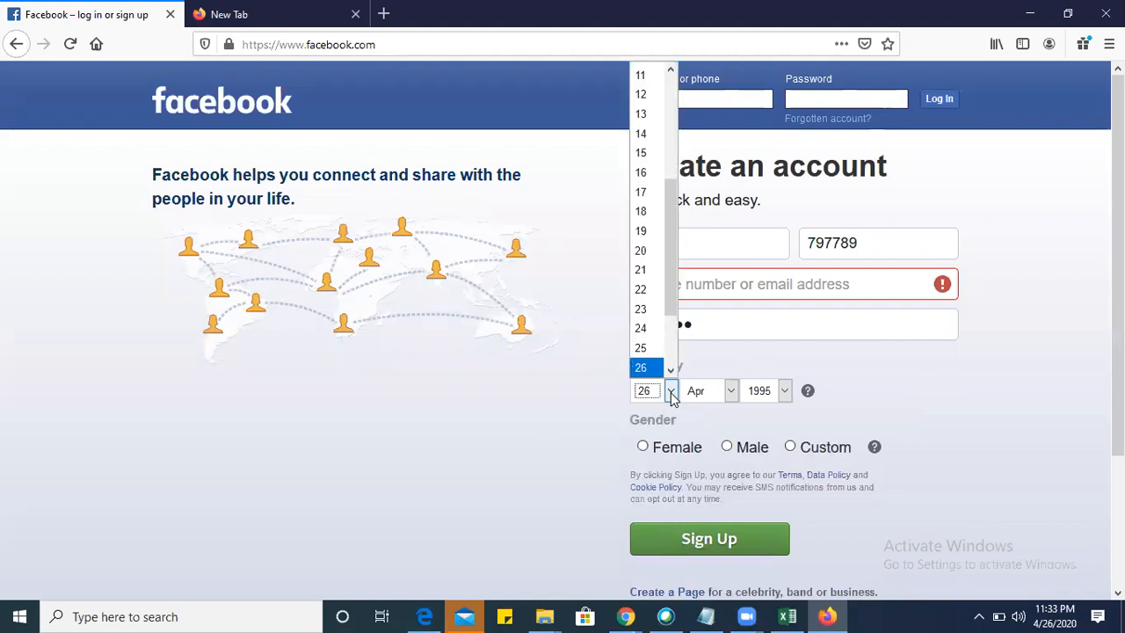
Change the sample month and day in the Birthday field, trying the day options for a shorter month.
left_click(731, 394)
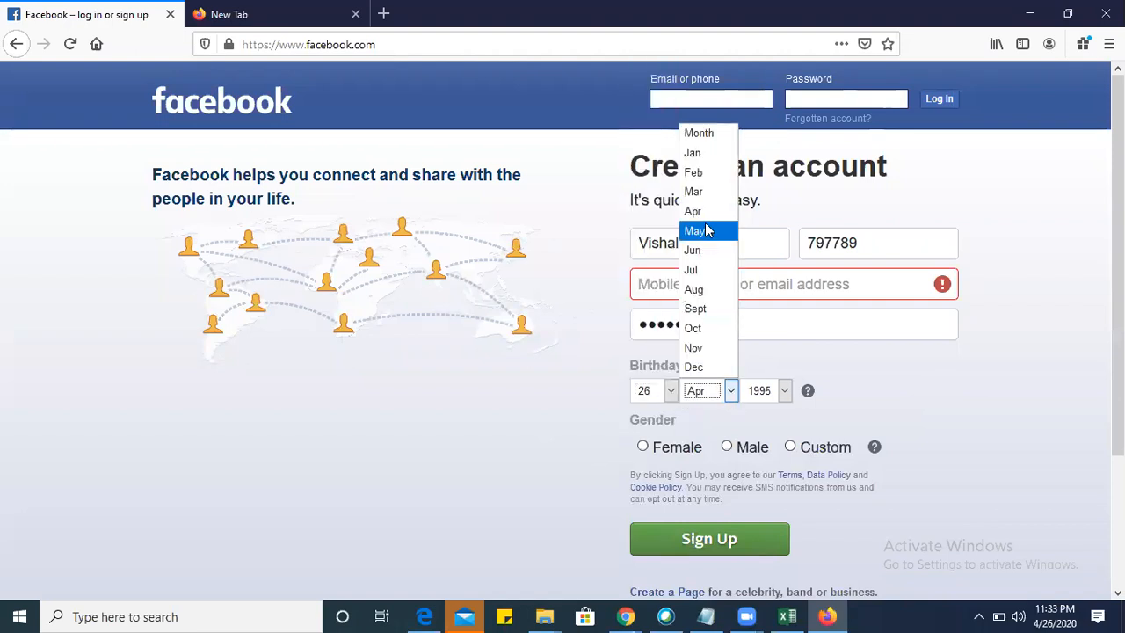
left_click(693, 172)
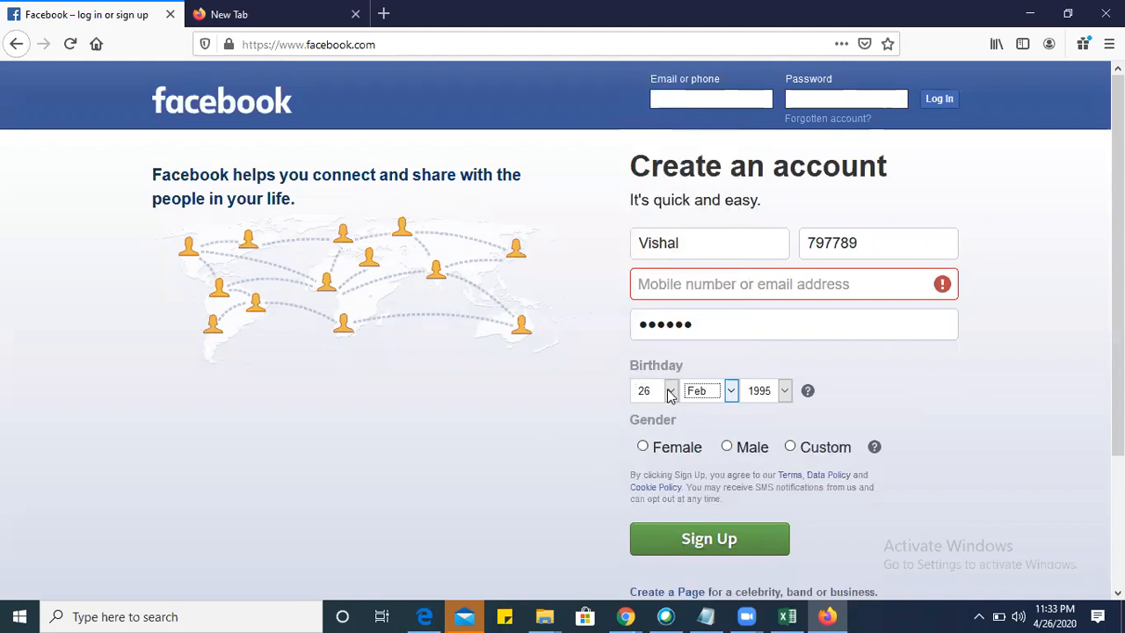
left_click(669, 391)
scroll(670, 378, "down", 2)
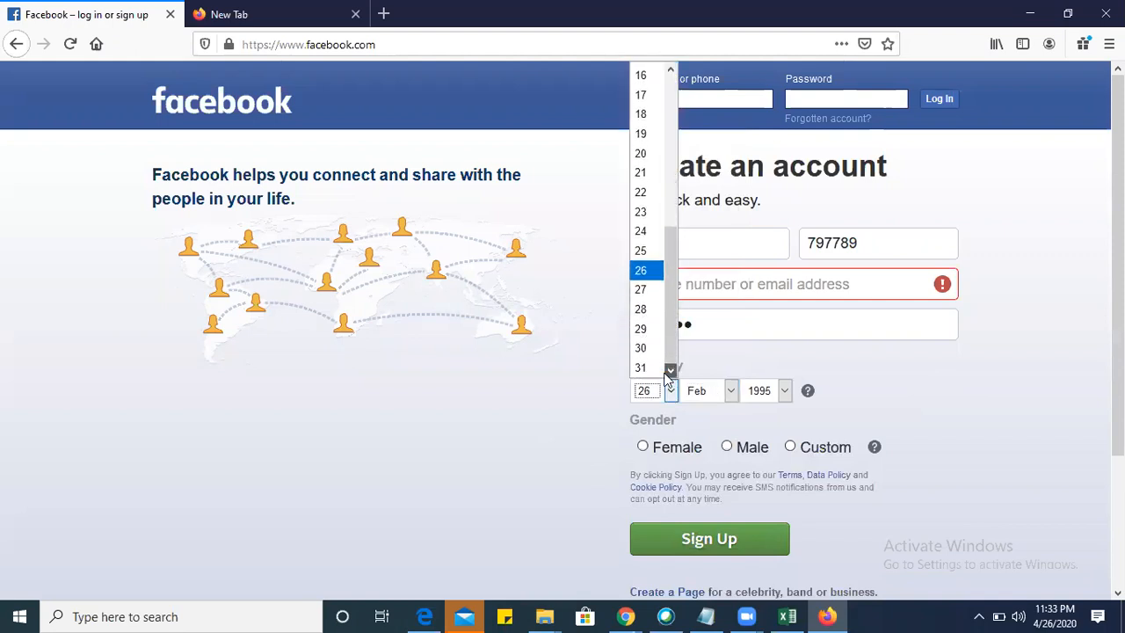
left_click(652, 330)
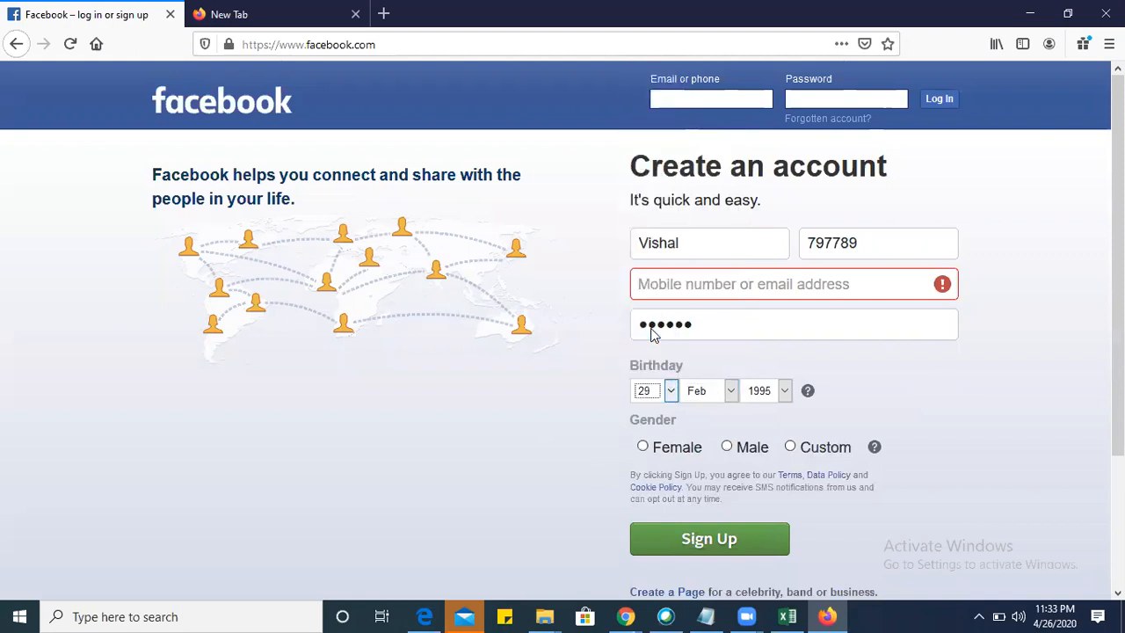
left_click(669, 390)
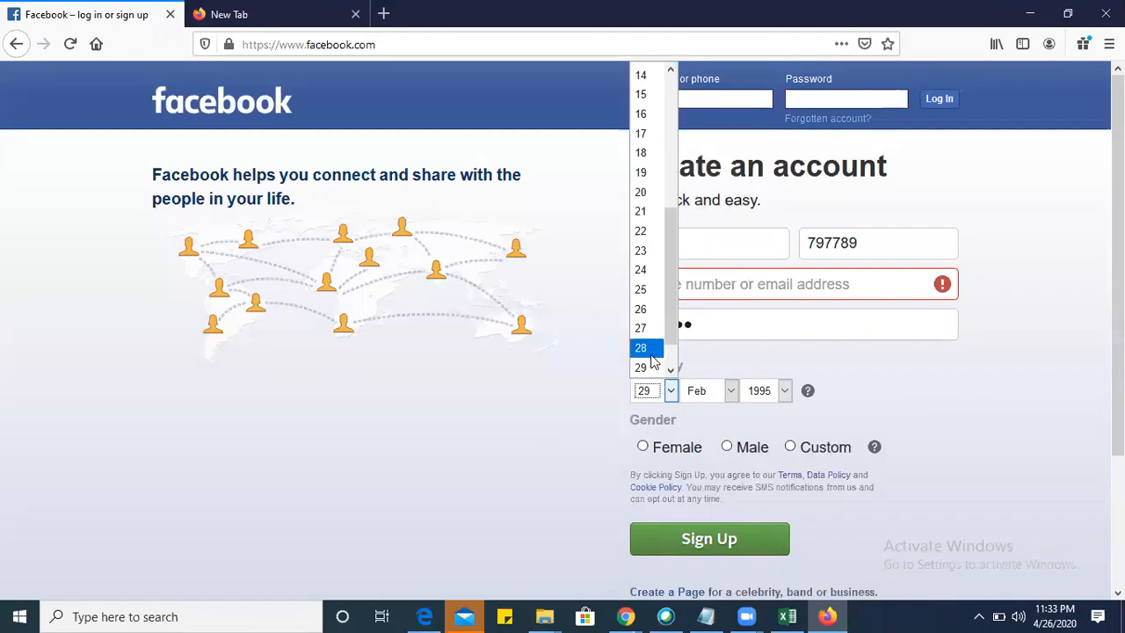
left_click(649, 348)
left_click(747, 366)
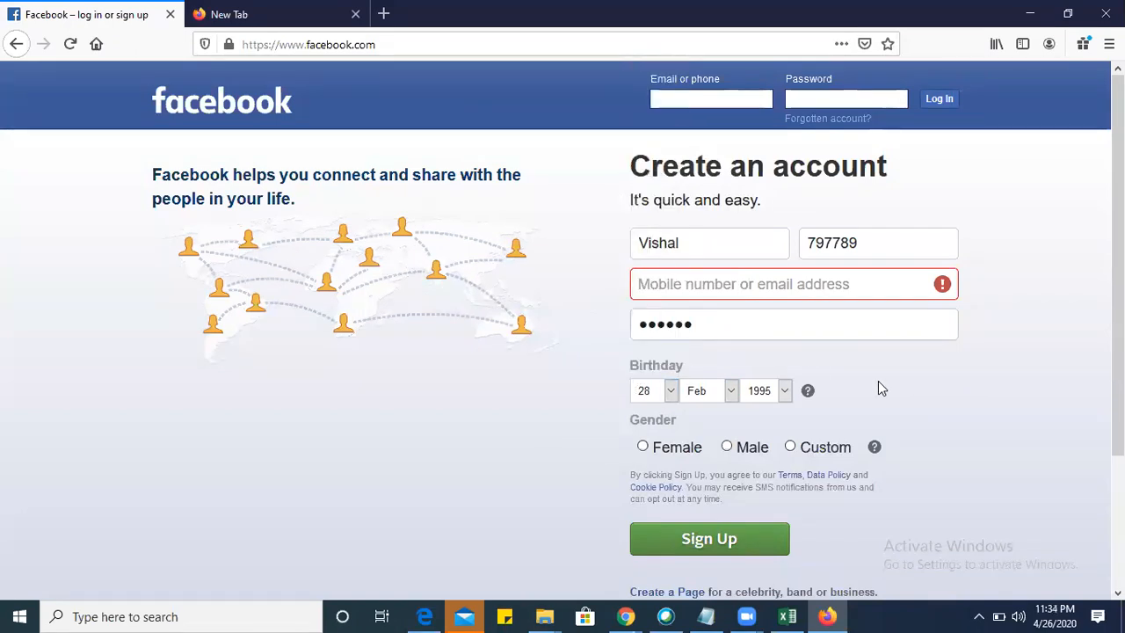
Examine the year and month options of the Birthday field, leaving the selected values as they are.
left_click(785, 390)
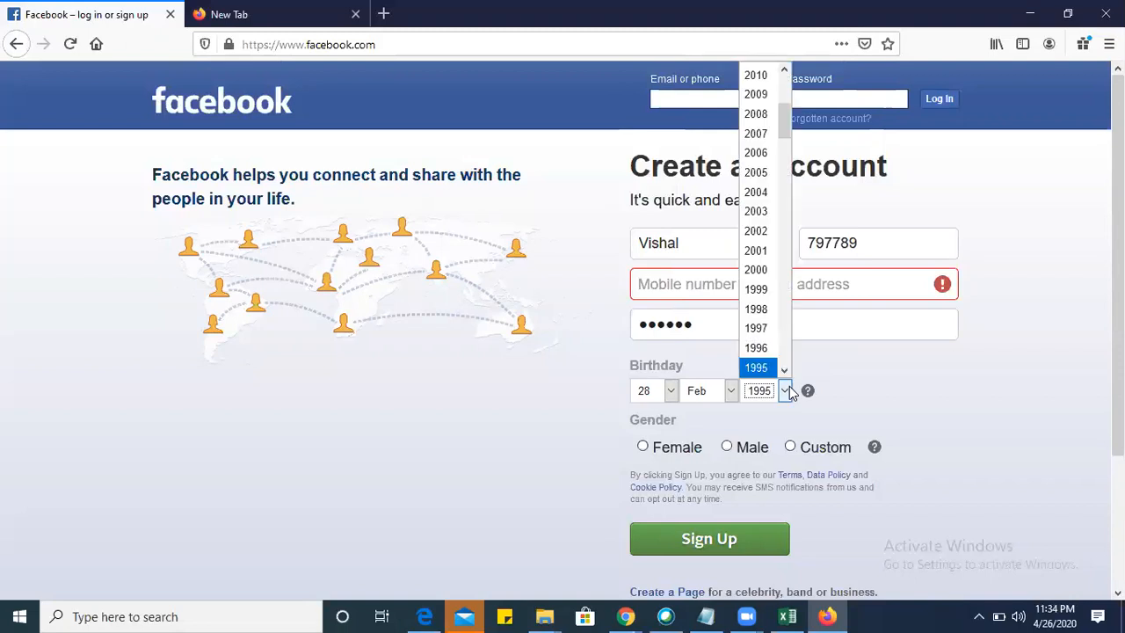
left_click(730, 392)
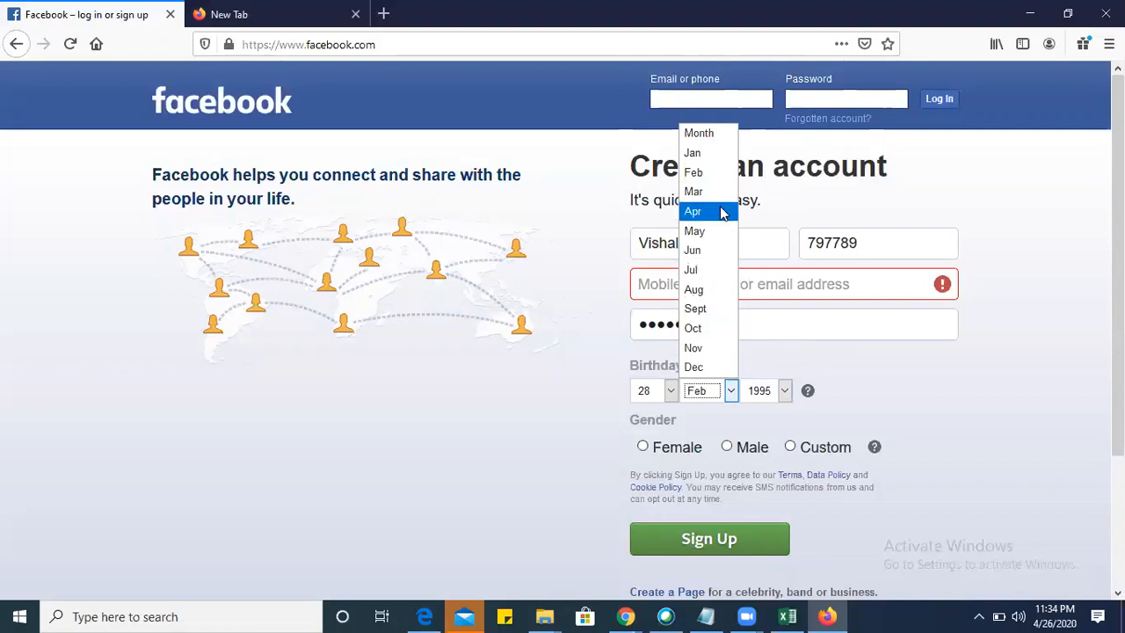
left_click(541, 450)
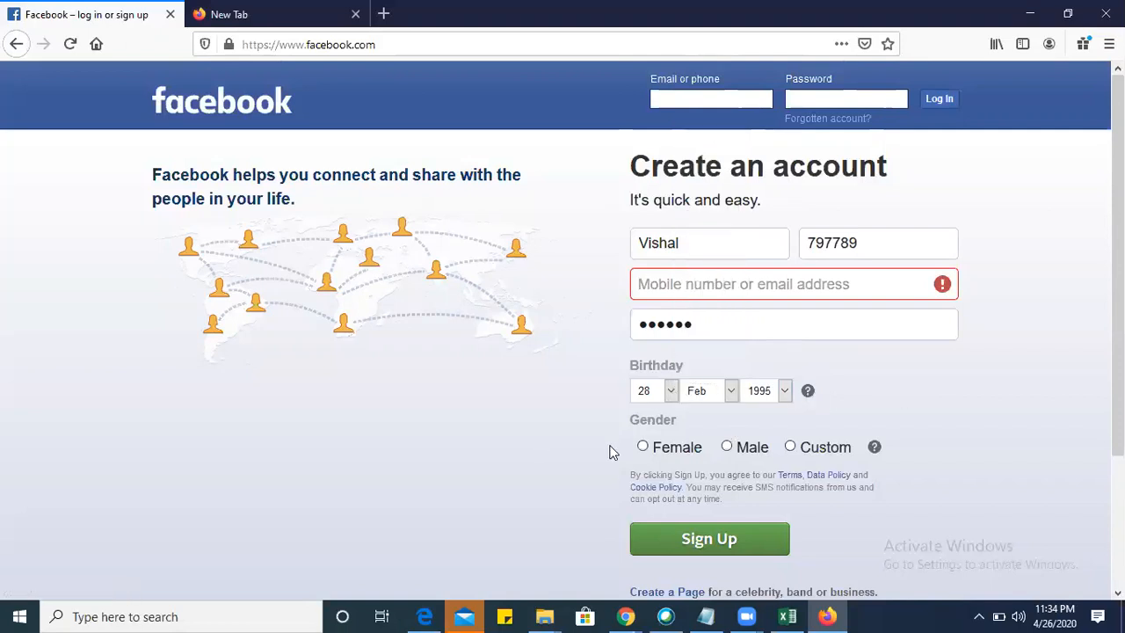
Select the Female gender option on the Facebook sign-up form.
key("alt+Tab")
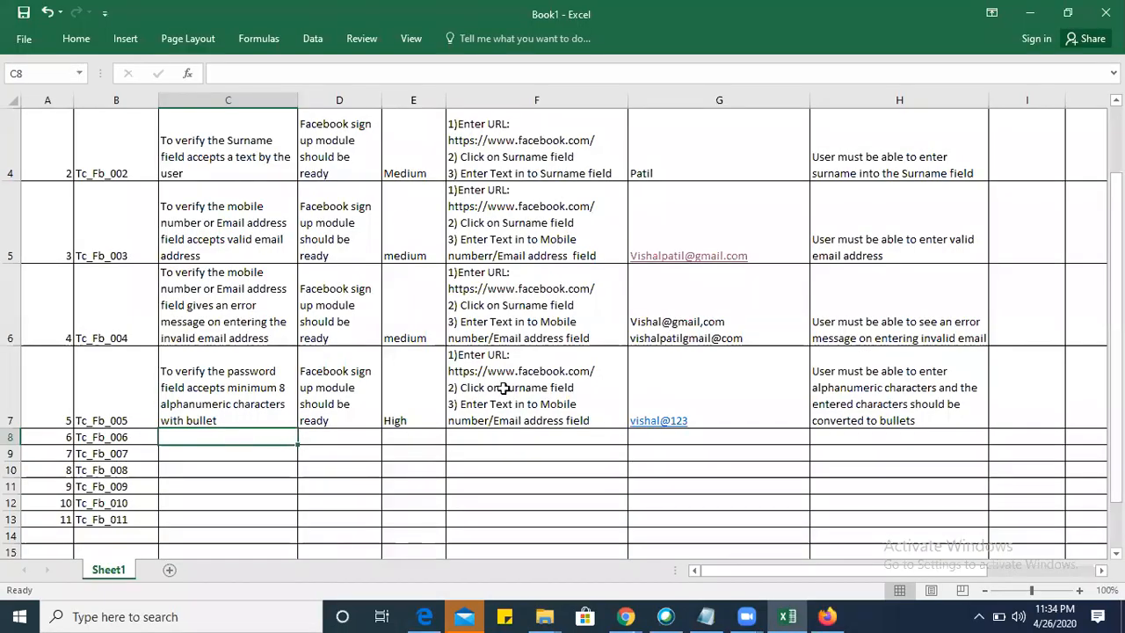
key("alt+Tab")
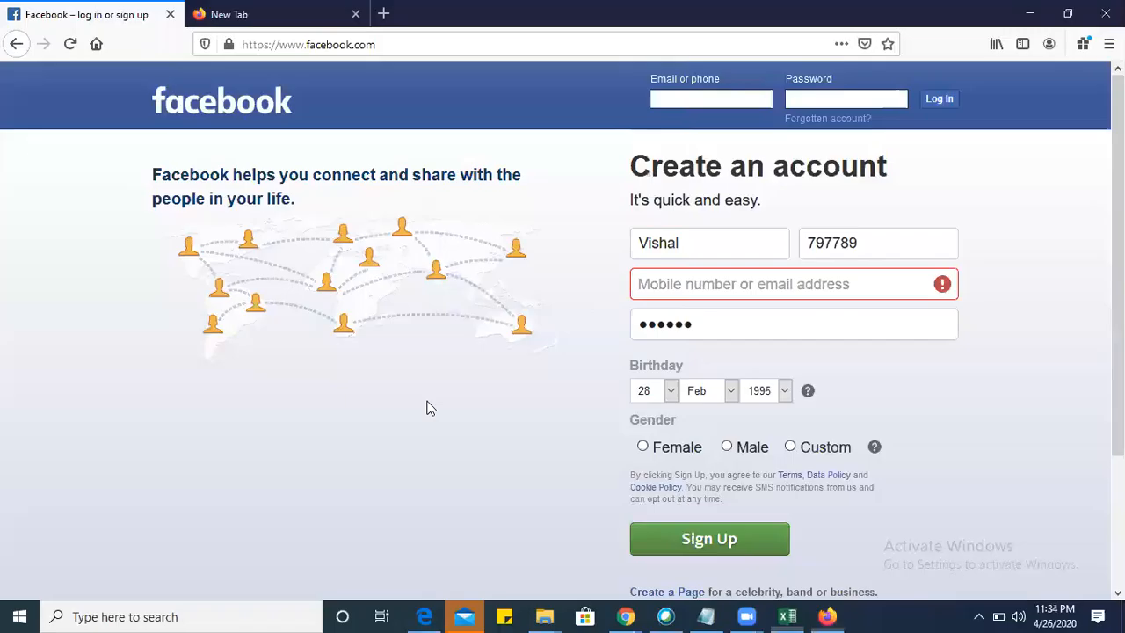
left_click(644, 449)
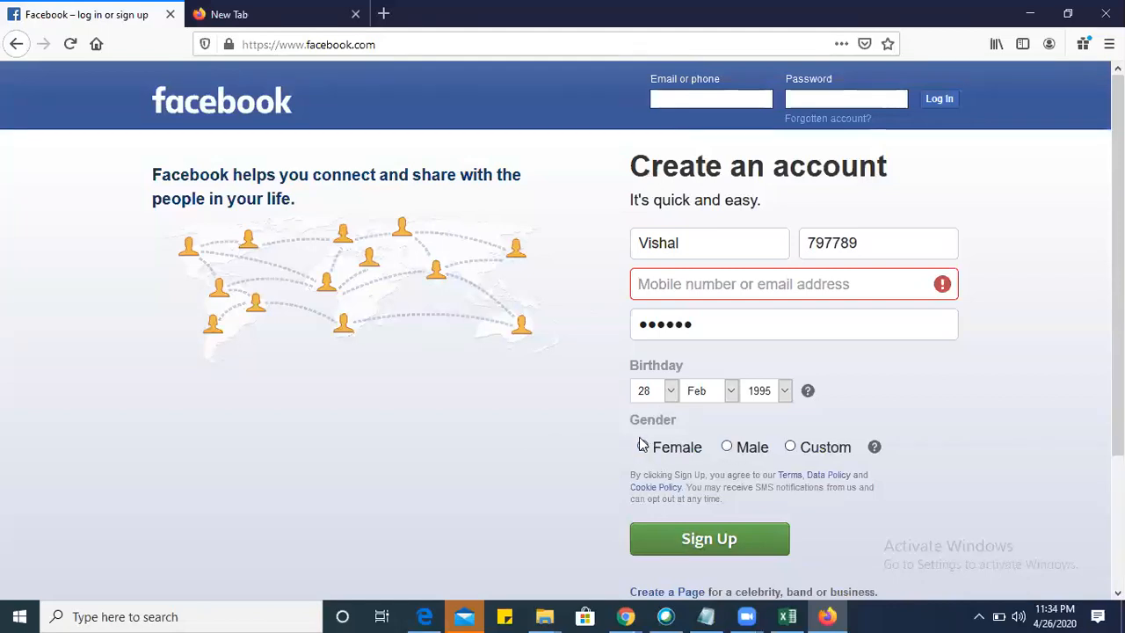
Switch to Excel and enter "To verify the clicking on Male gender highlights the radio button" as the Tc_Fb_006 test scenario in C8.
key("alt+Tab")
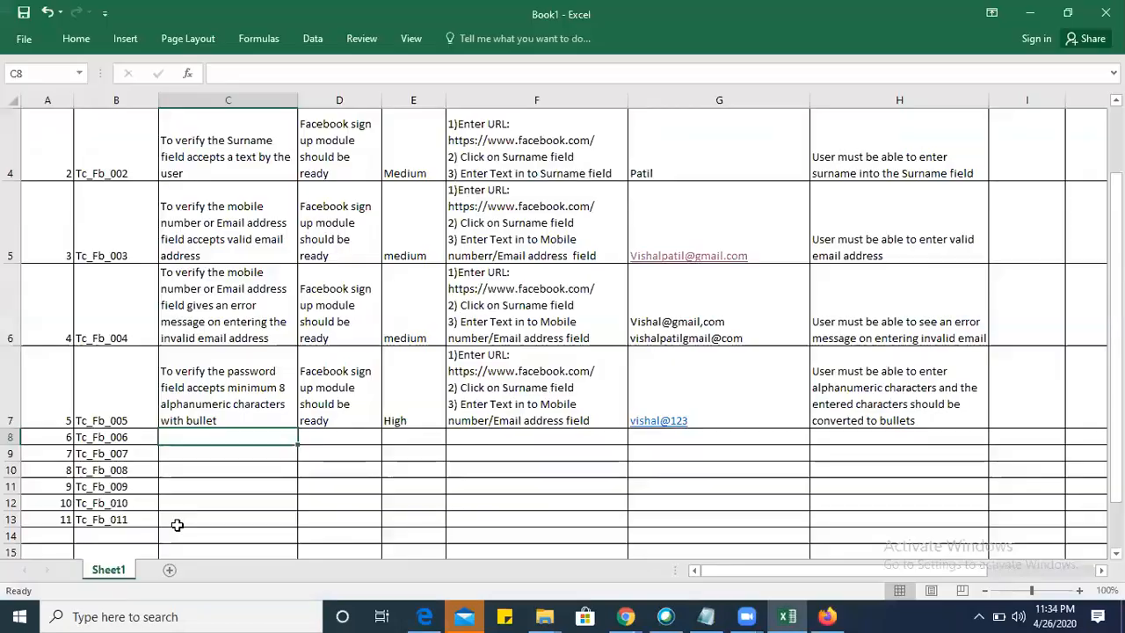
double_click(202, 442)
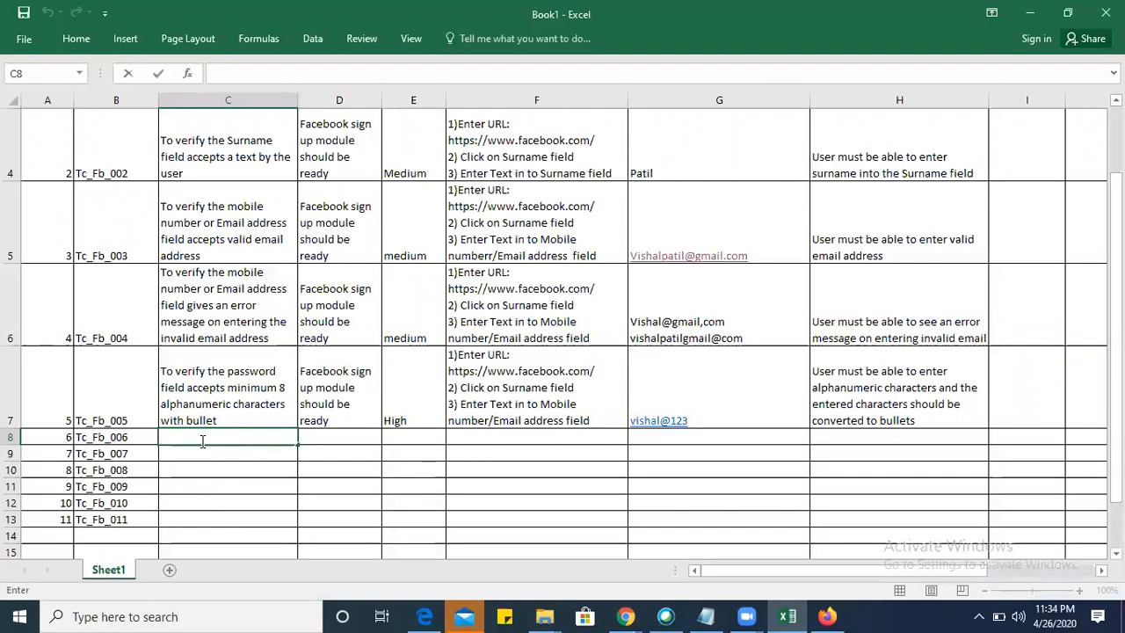
key("alt+Tab")
key("alt+Tab")
type("To verify the clicking o")
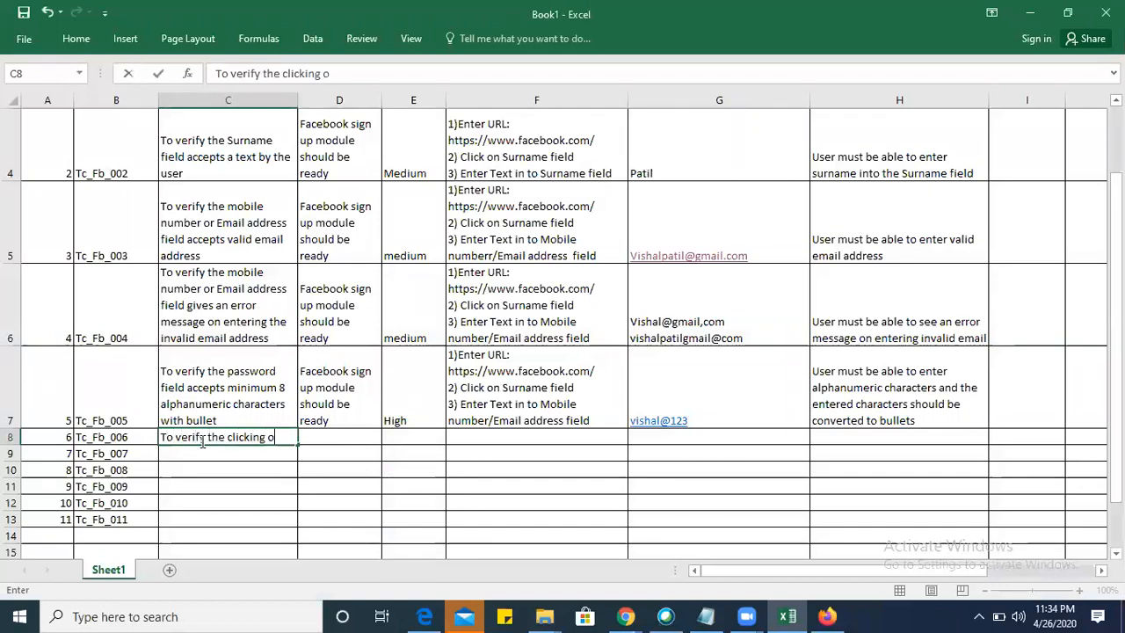
type("n Male ")
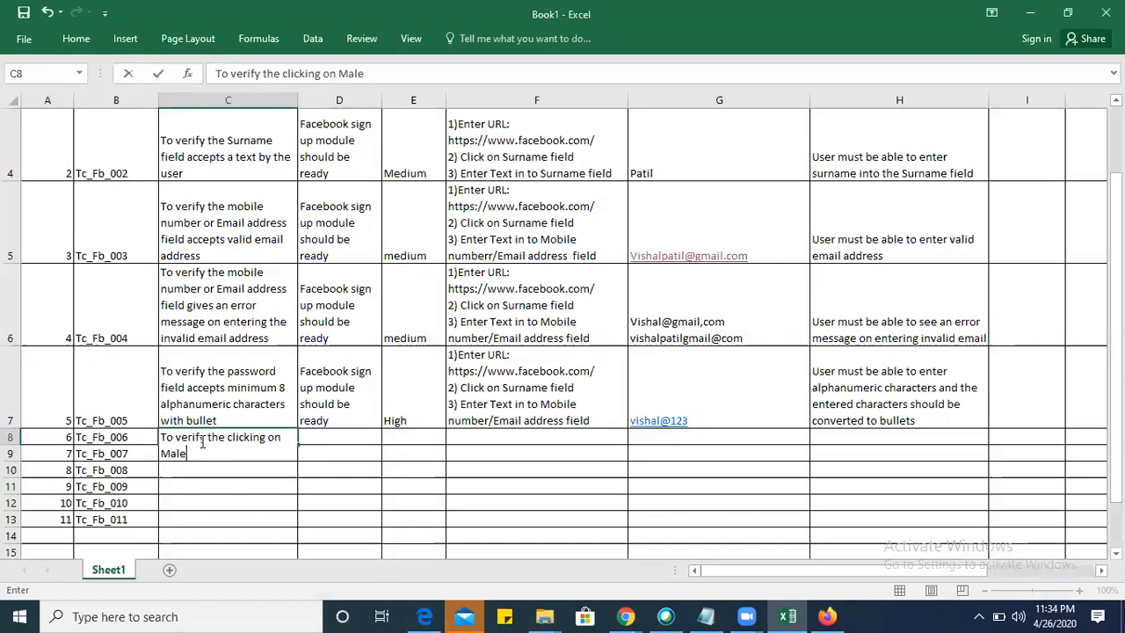
type("gender highlights the bulle")
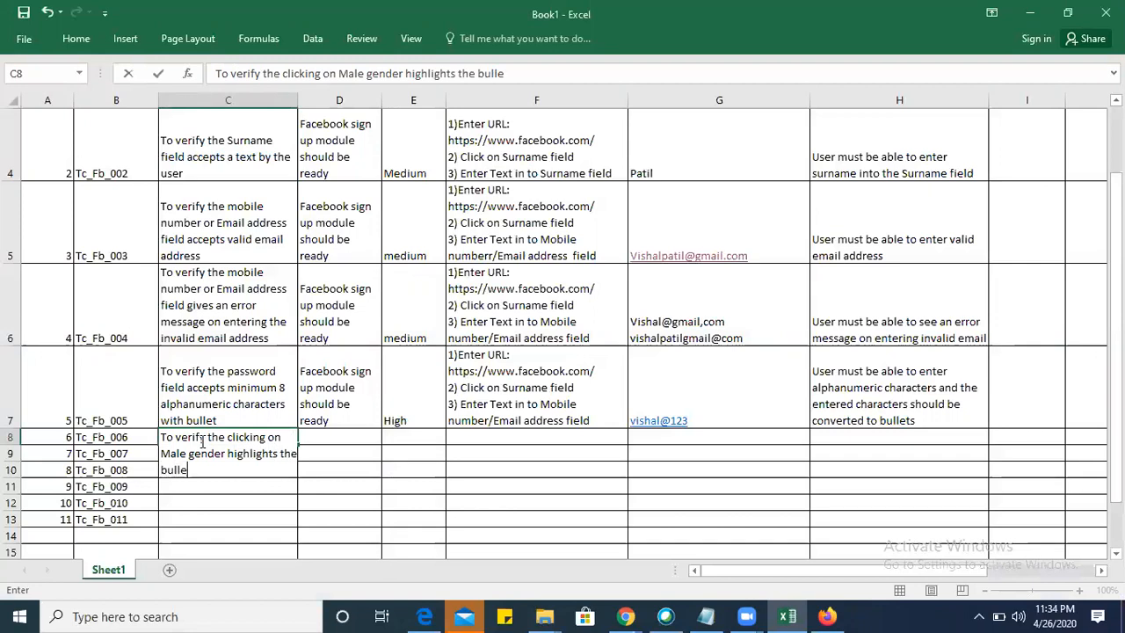
key("BackSpace")
key("BackSpace")
key("BackSpace")
key("BackSpace")
key("BackSpace")
type("radio")
type("tton")
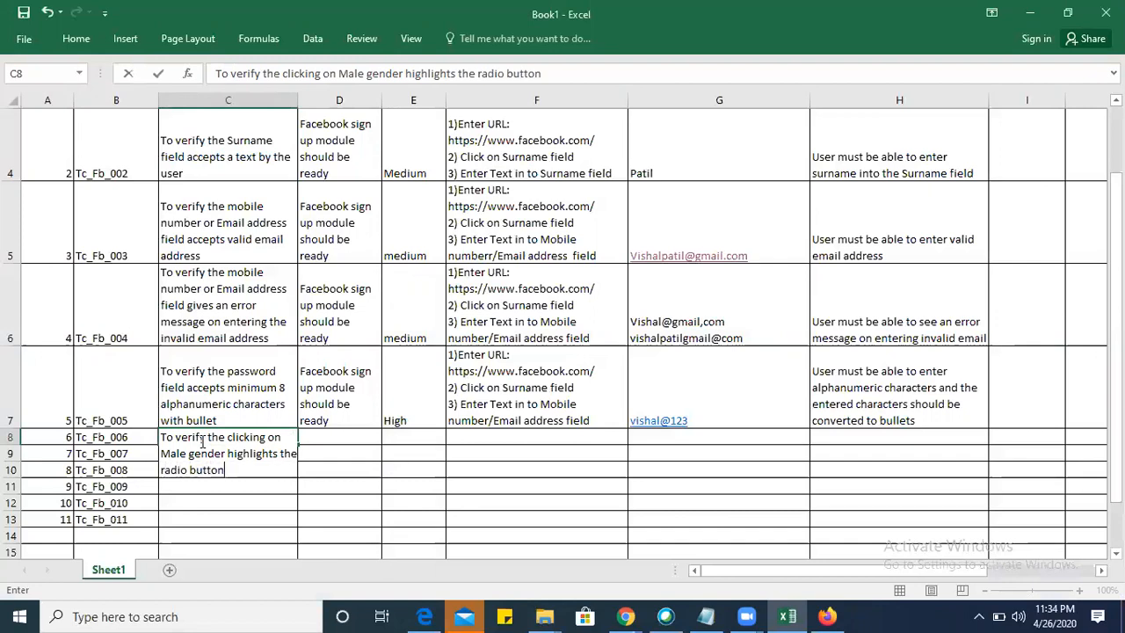
key("Tab")
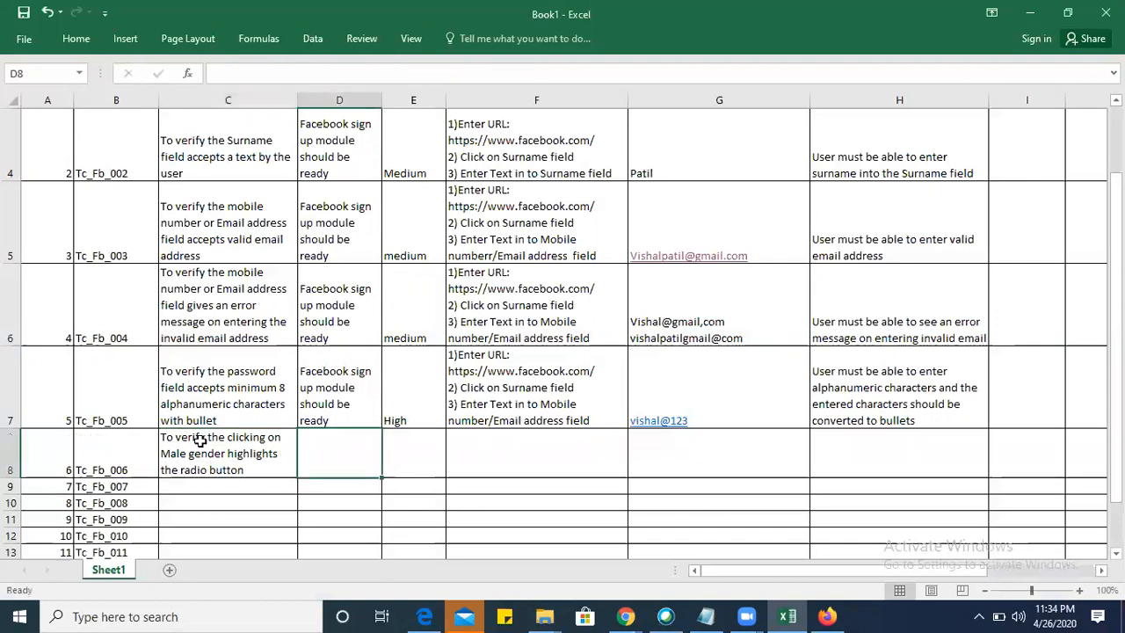
Copy the precondition from D7 to D8 and set the Tc_Fb_006 priority in E8 to medium.
left_click(339, 387)
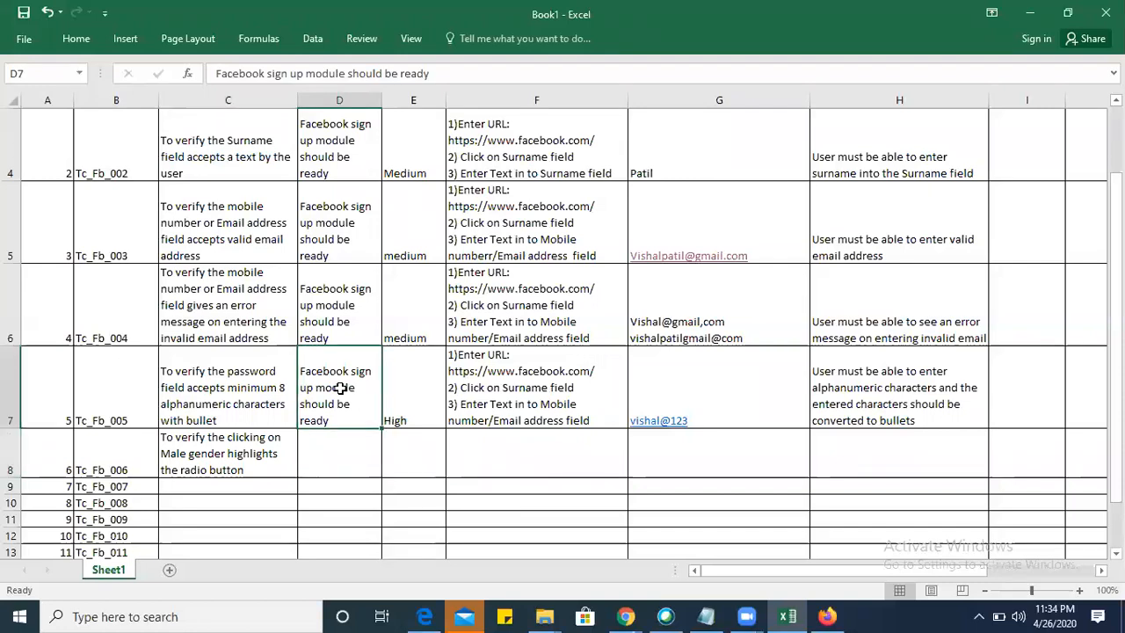
key("ctrl+c")
left_click(346, 459)
key("ctrl+v")
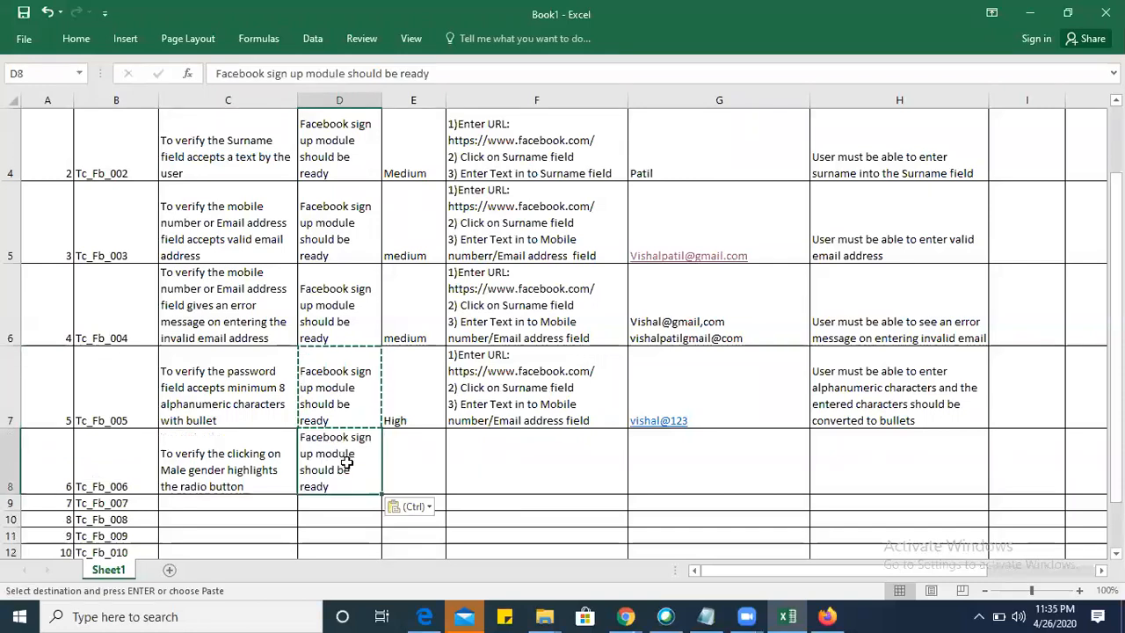
left_click(396, 458)
type("Medium")
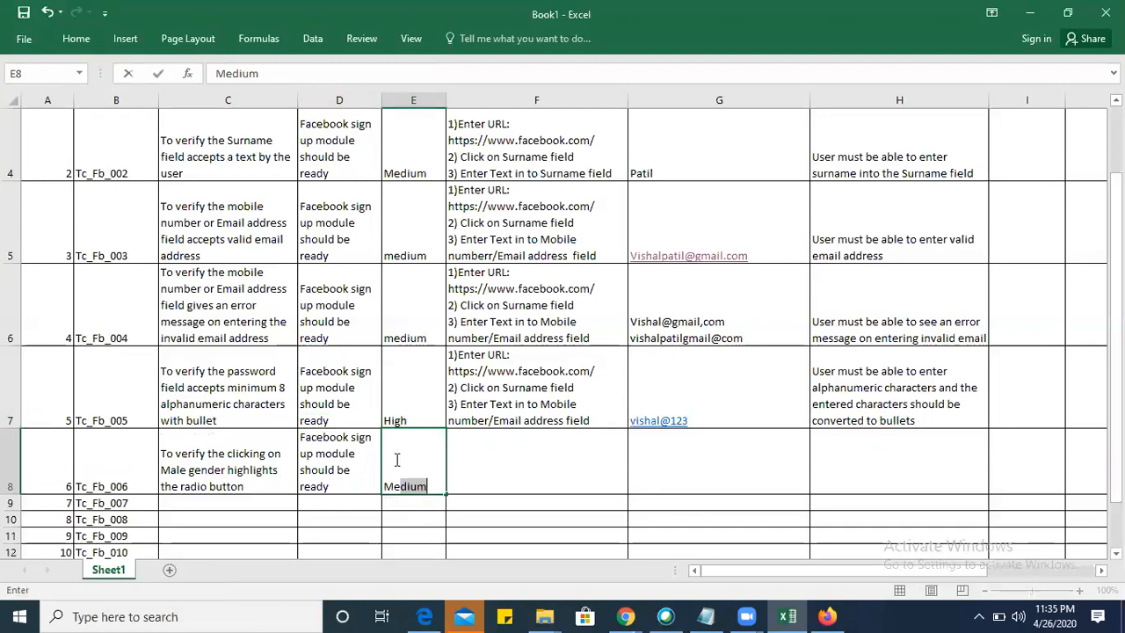
key("Tab")
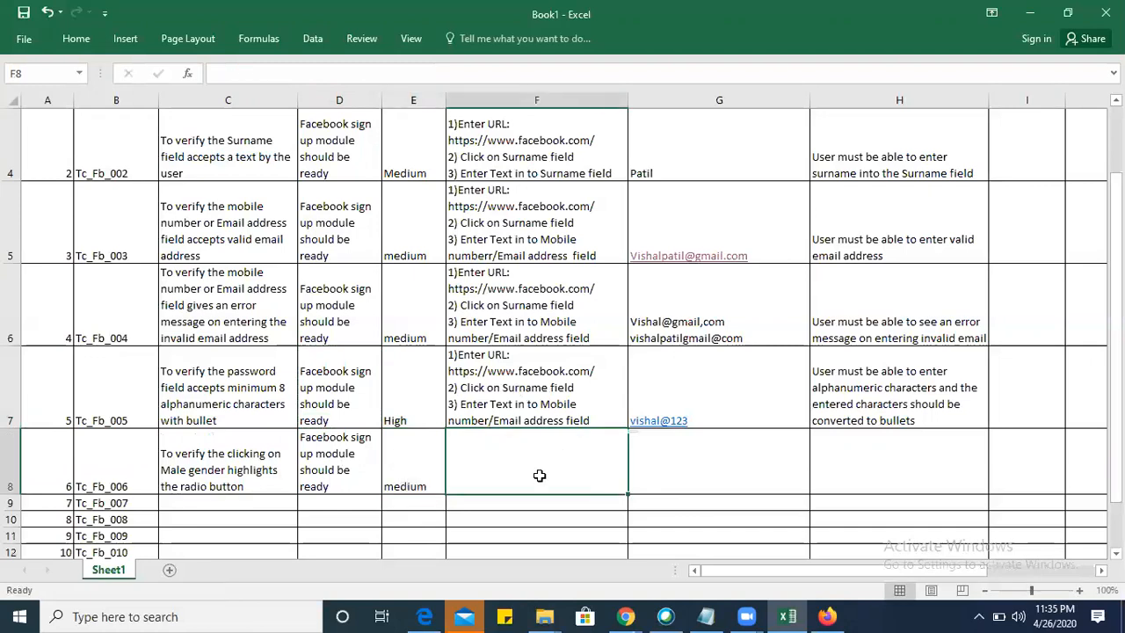
Copy the Tc_Fb_005 test steps from F7 into F8 for Tc_Fb_006.
left_click(604, 373)
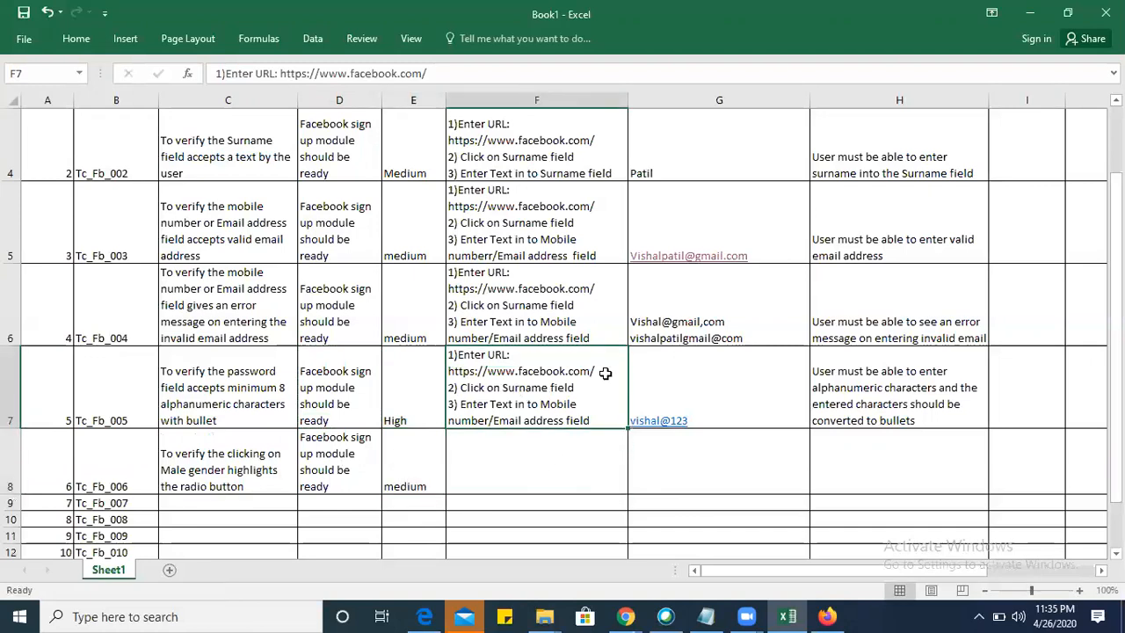
key("ctrl+c")
left_click(537, 462)
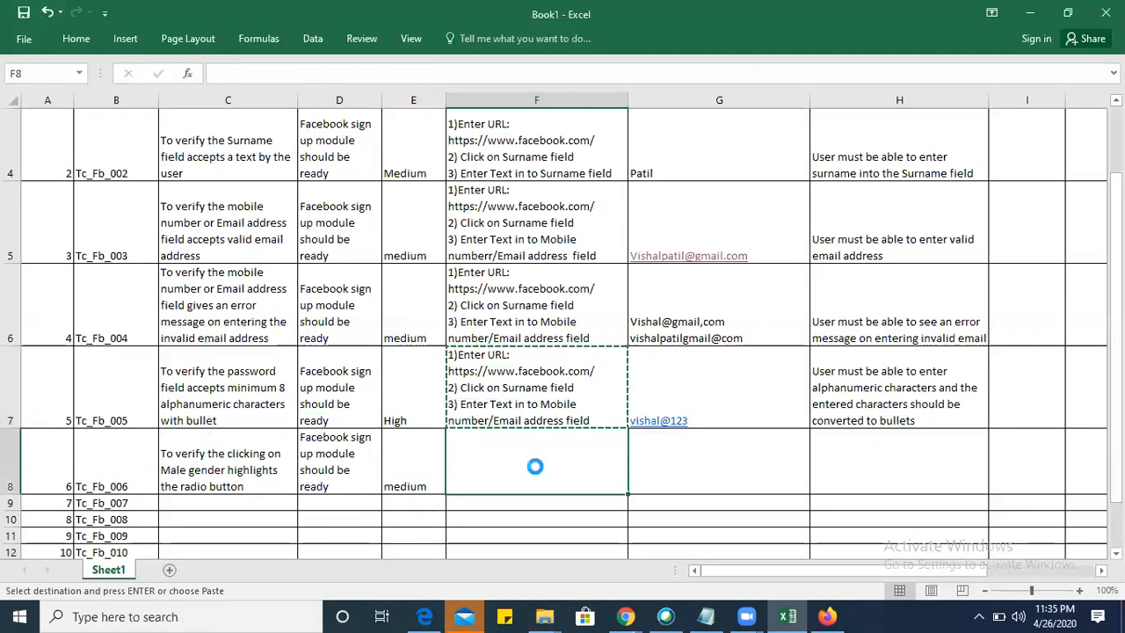
key("ctrl+v")
Replace the wording of test step 3 in F8 with "Click on".
double_click(599, 499)
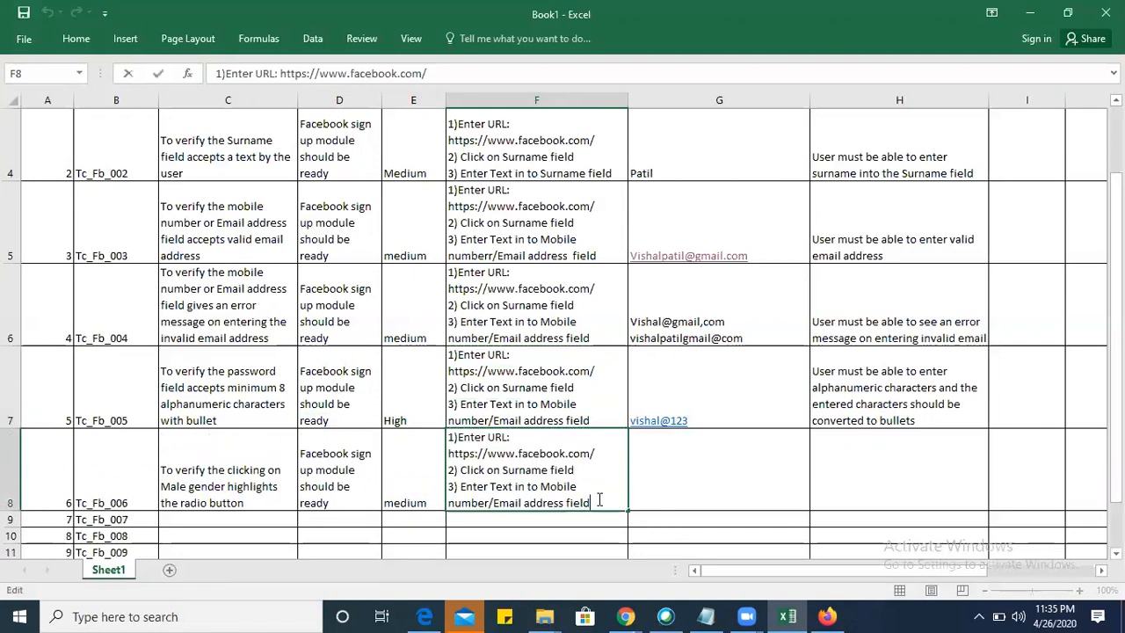
key("BackSpace")
key("BackSpace")
key("BackSpace")
key("BackSpace")
key("BackSpace")
key("BackSpace")
key("BackSpace")
key("BackSpace")
key("BackSpace")
key("BackSpace")
key("BackSpace")
key("BackSpace")
key("BackSpace")
key("BackSpace")
key("BackSpace")
key("BackSpace")
key("BackSpace")
key("BackSpace")
key("BackSpace")
key("BackSpace")
key("BackSpace")
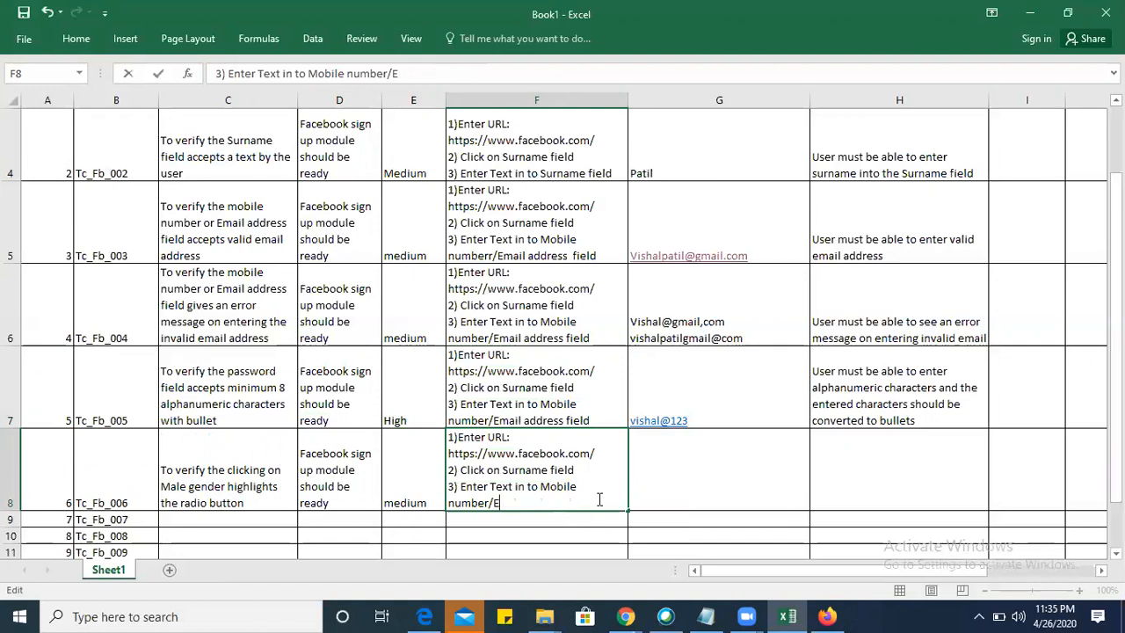
key("BackSpace")
key("BackSpace")
key("BackSpace")
key("BackSpace")
key("BackSpace")
key("BackSpace")
key("BackSpace")
key("BackSpace")
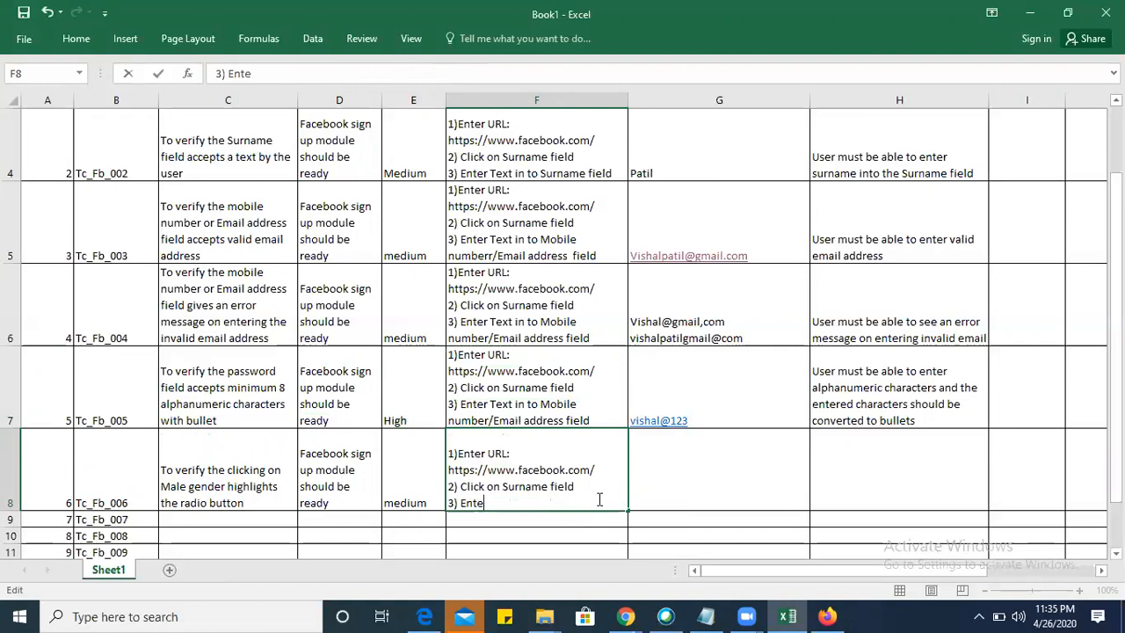
type("Cllick")
key("BackSpace")
key("BackSpace")
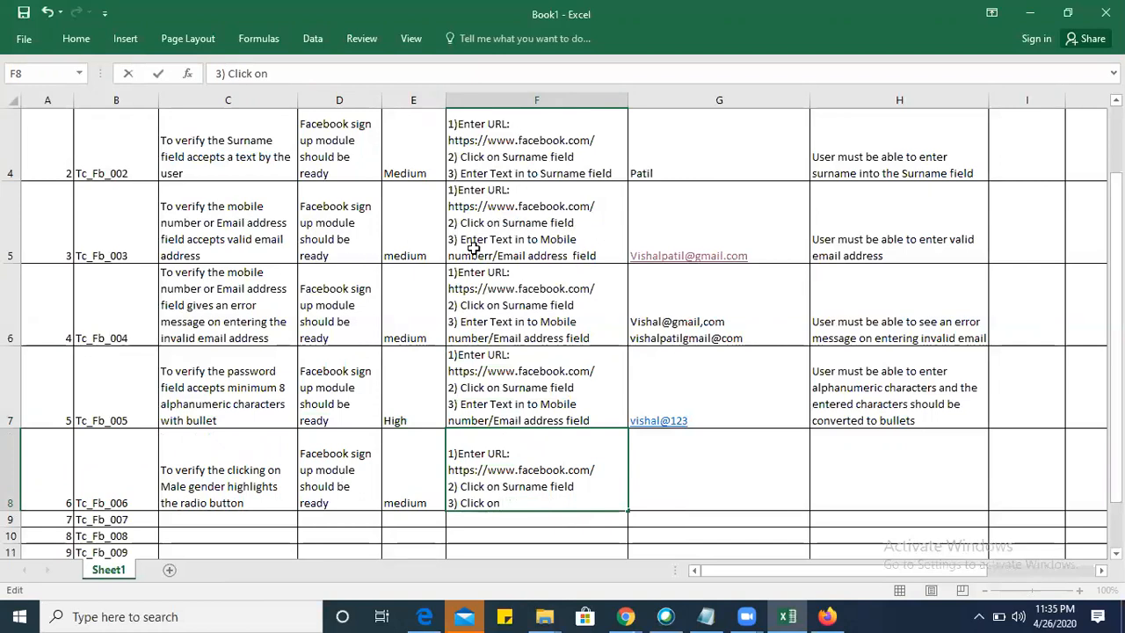
Switch to the Facebook sign-up page in Firefox, check the contact and password fields, and select the Male gender option.
scroll(471, 246, "up", 1)
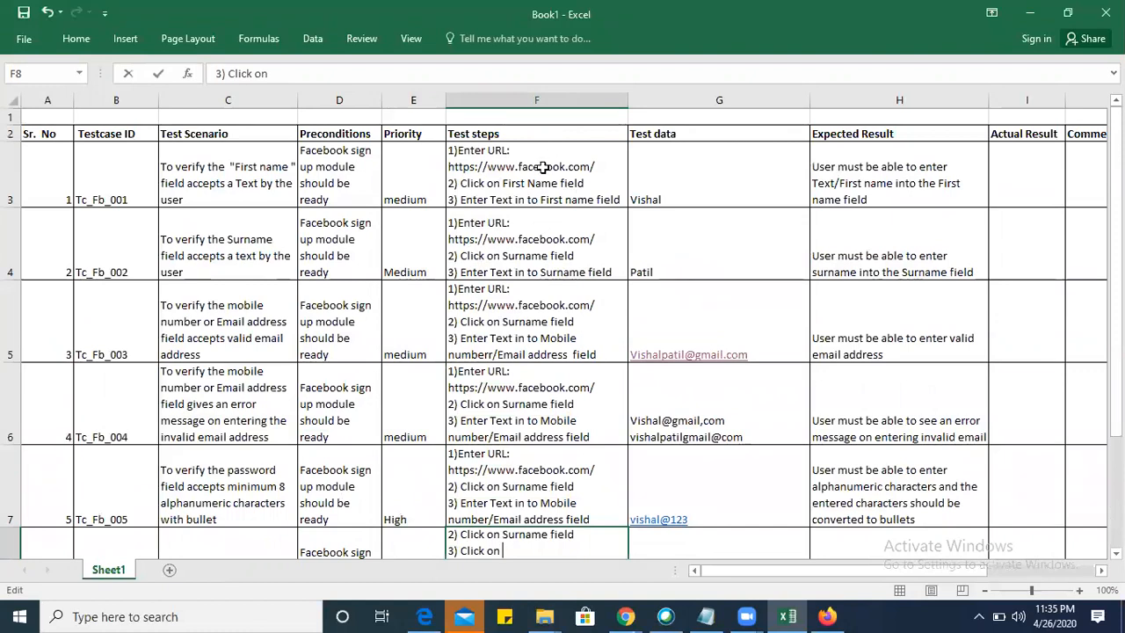
key("alt+Tab")
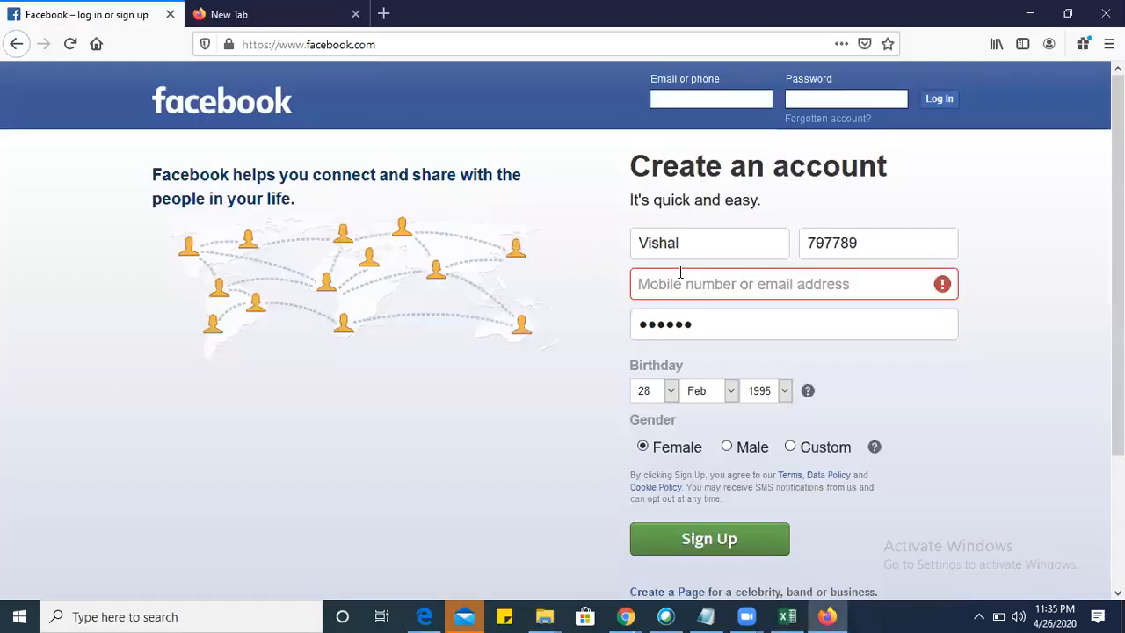
left_click(698, 284)
left_click(712, 318)
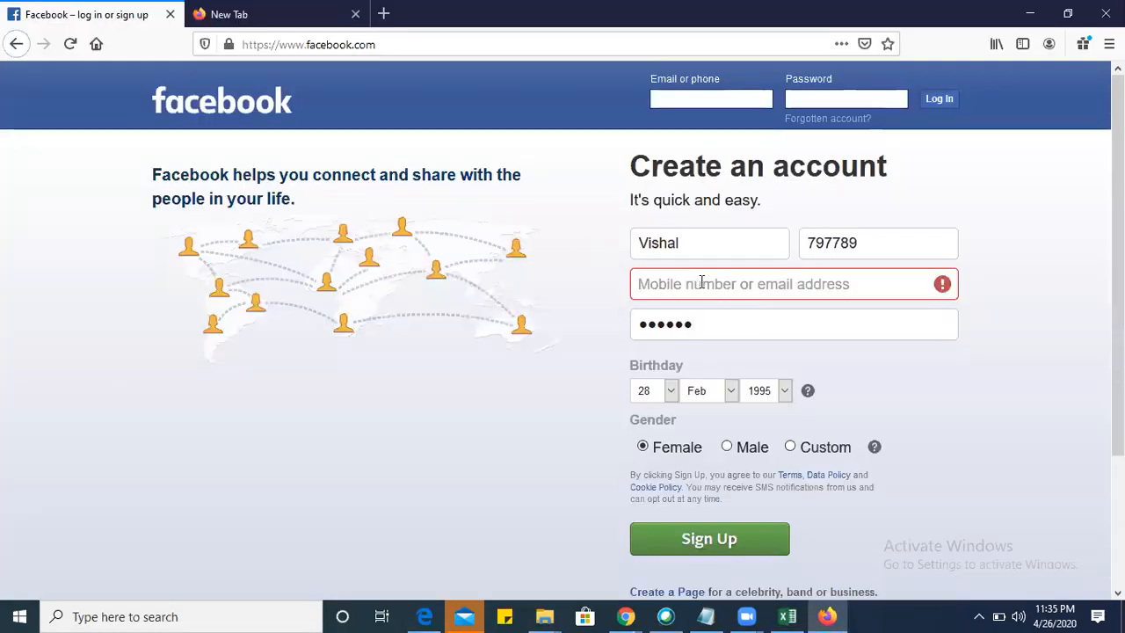
left_click(700, 281)
left_click(730, 448)
left_click(719, 295)
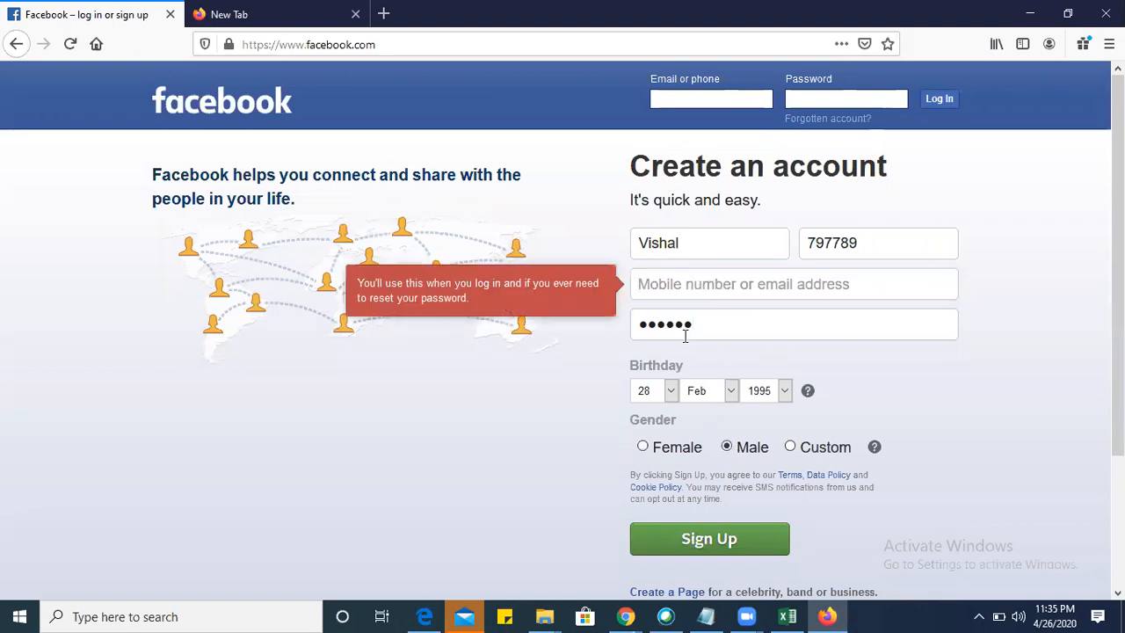
Switch back to the Excel test case sheet and insert the line "2) Enter Firstname" after the URL step in F4.
key("alt+Tab")
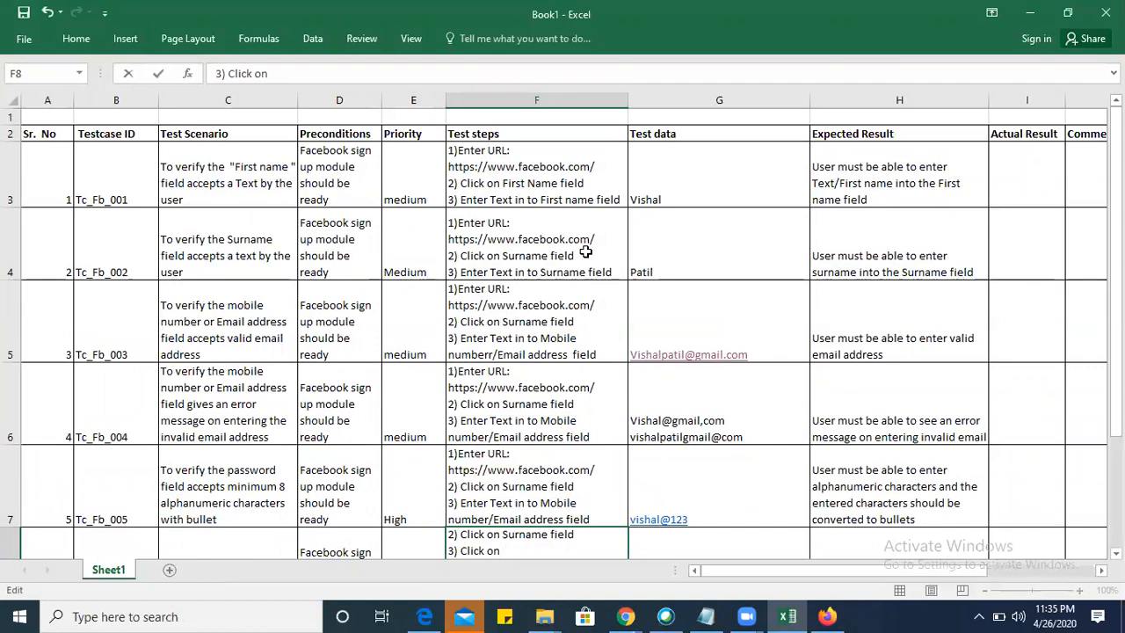
double_click(611, 239)
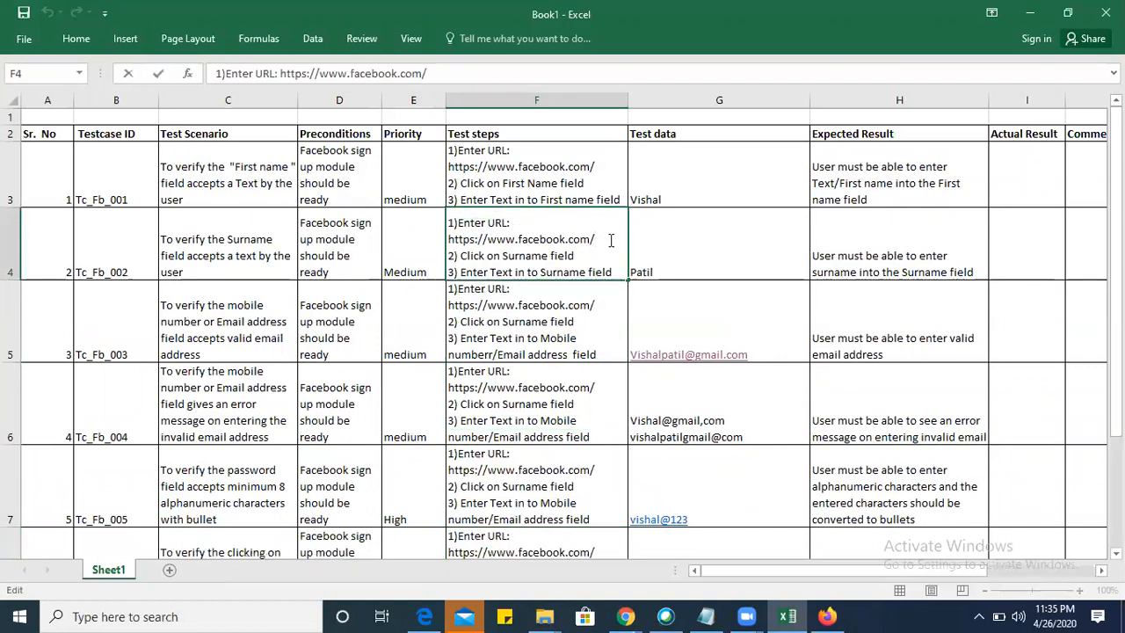
key("alt+Return")
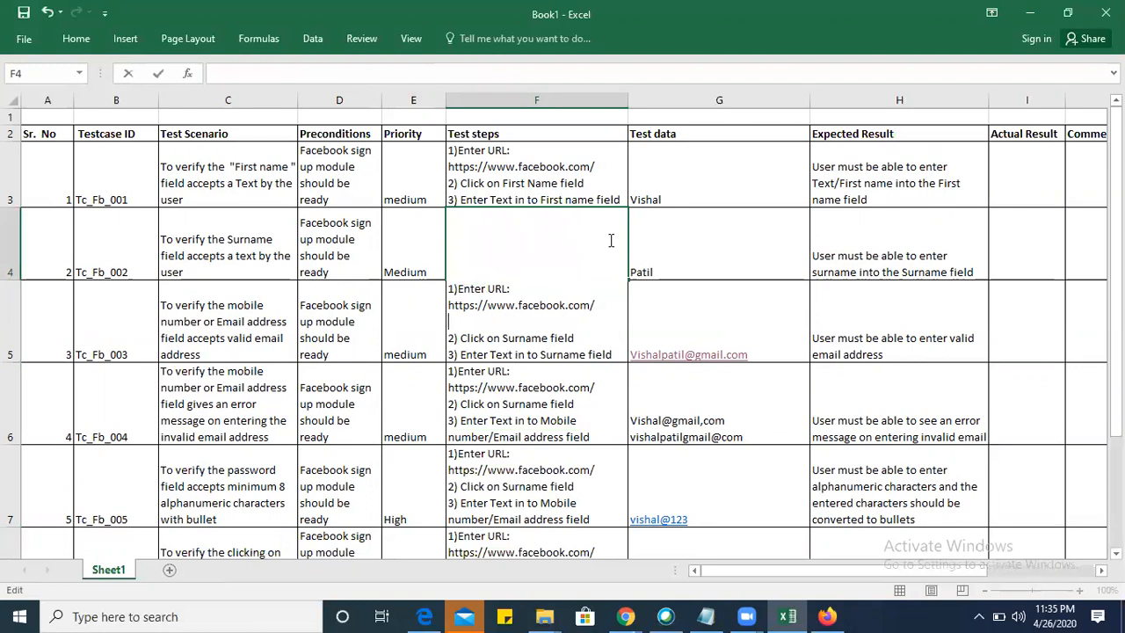
type("2) Enter Firstname")
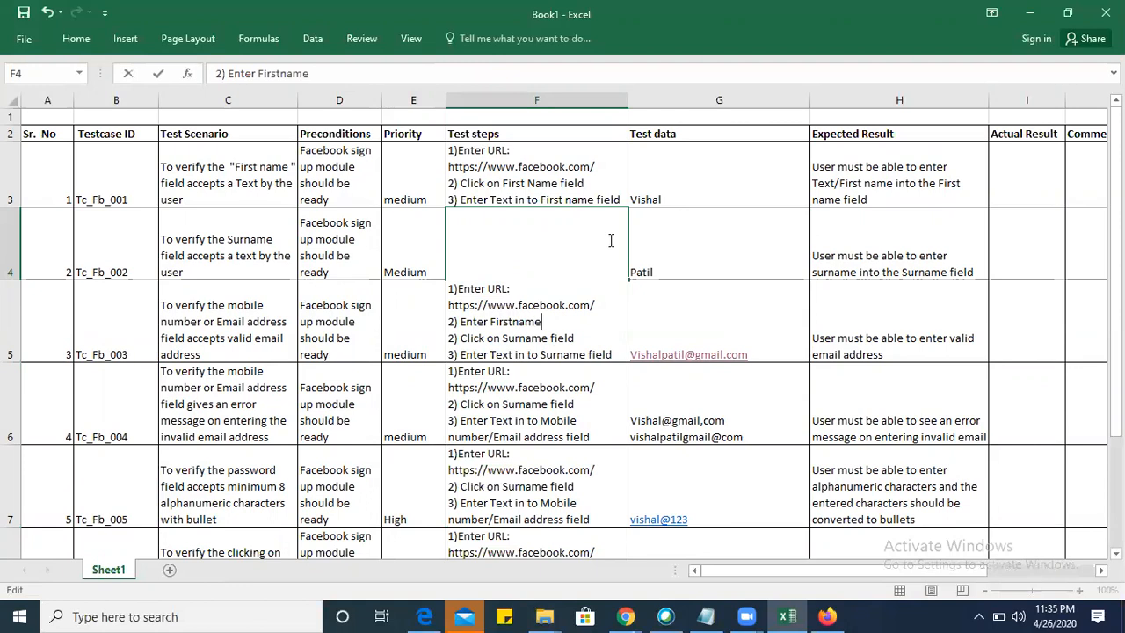
key("BackSpace")
key("BackSpace")
key("BackSpace")
Renumber the "Click on Surname field" line in F4 as step 3.
key("Down")
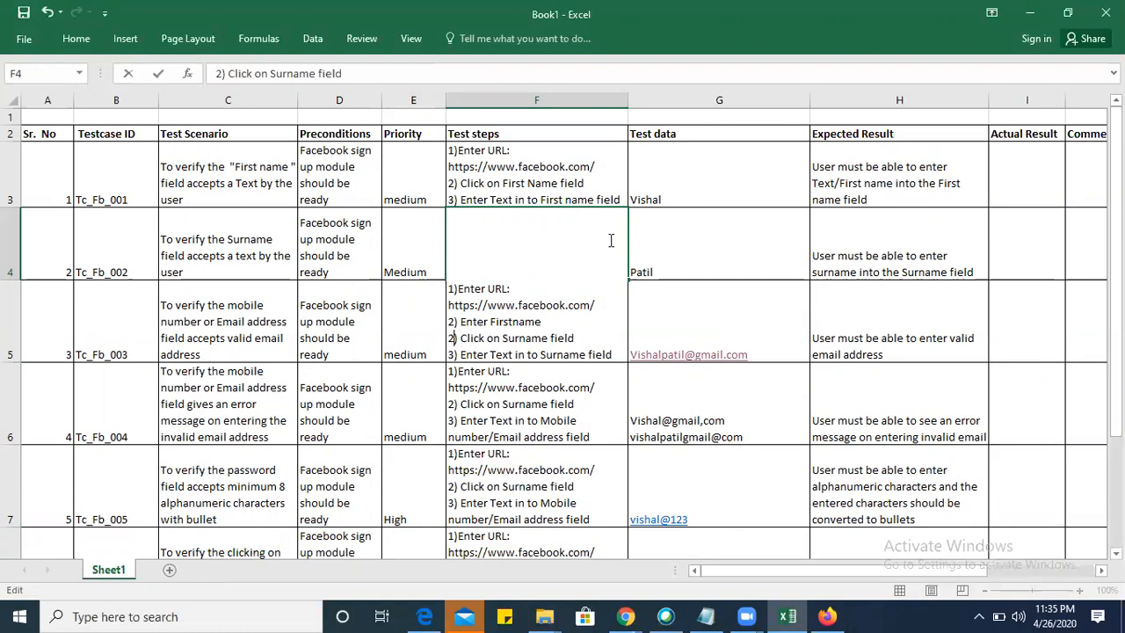
key("Delete")
type("3")
key("Down")
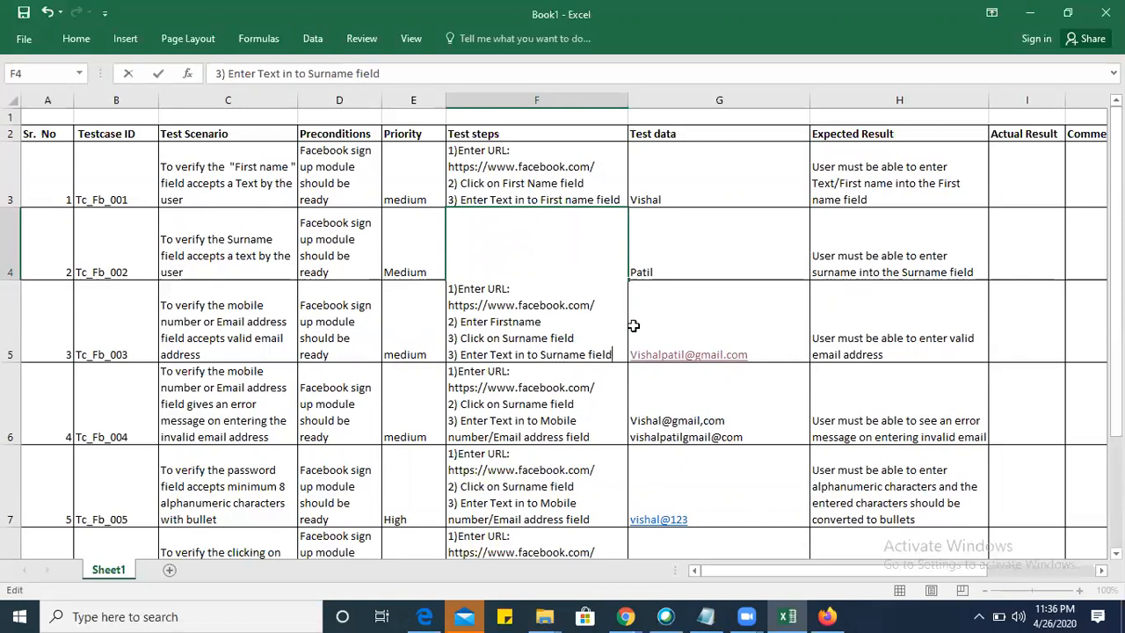
left_click(542, 402)
scroll(530, 307, "down", 1)
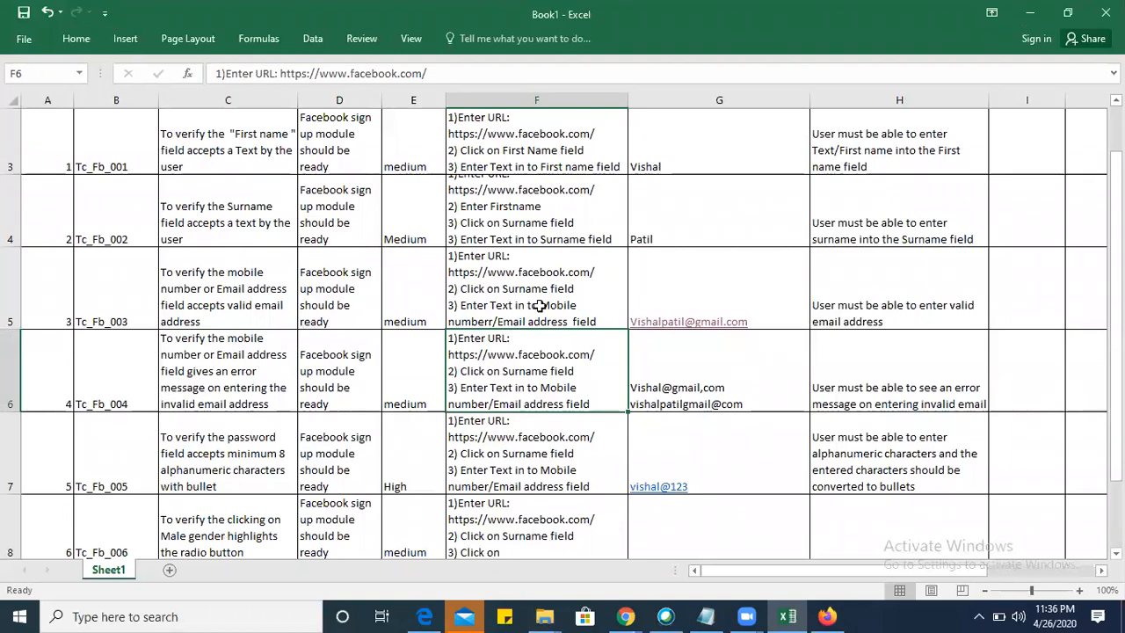
Increase the height of row 4 so all of the Tc_Fb_002 test steps fit.
double_click(454, 290)
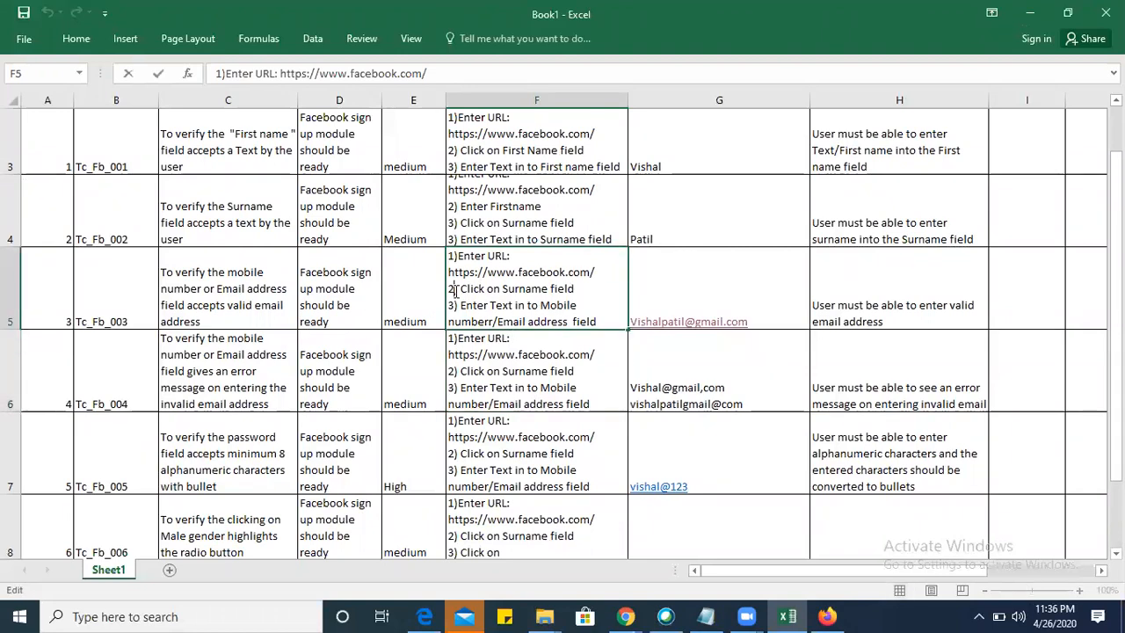
left_click(525, 222)
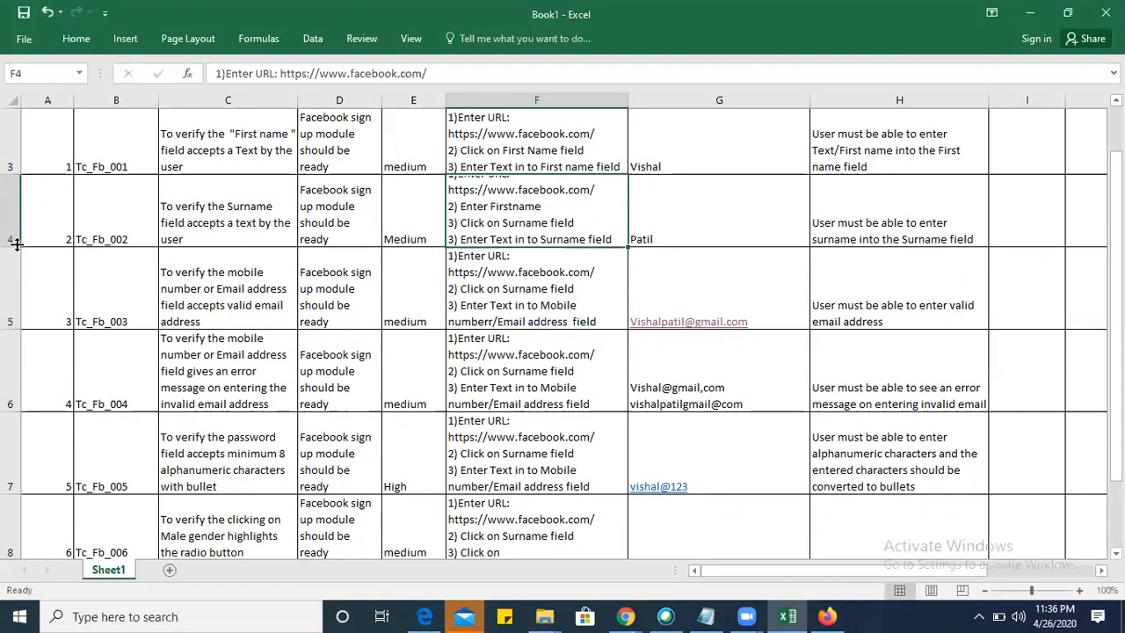
left_click_drag(16, 243, 15, 293)
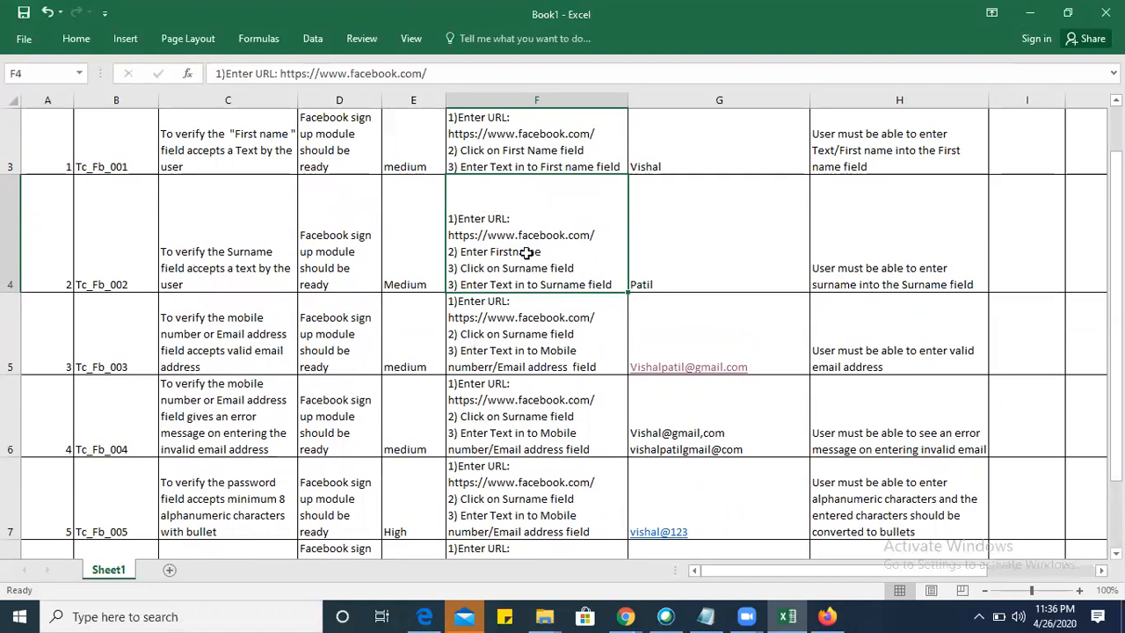
Copy the test steps from F4 over those in F5 and make row 5 taller.
key("ctrl+c")
left_click(526, 332)
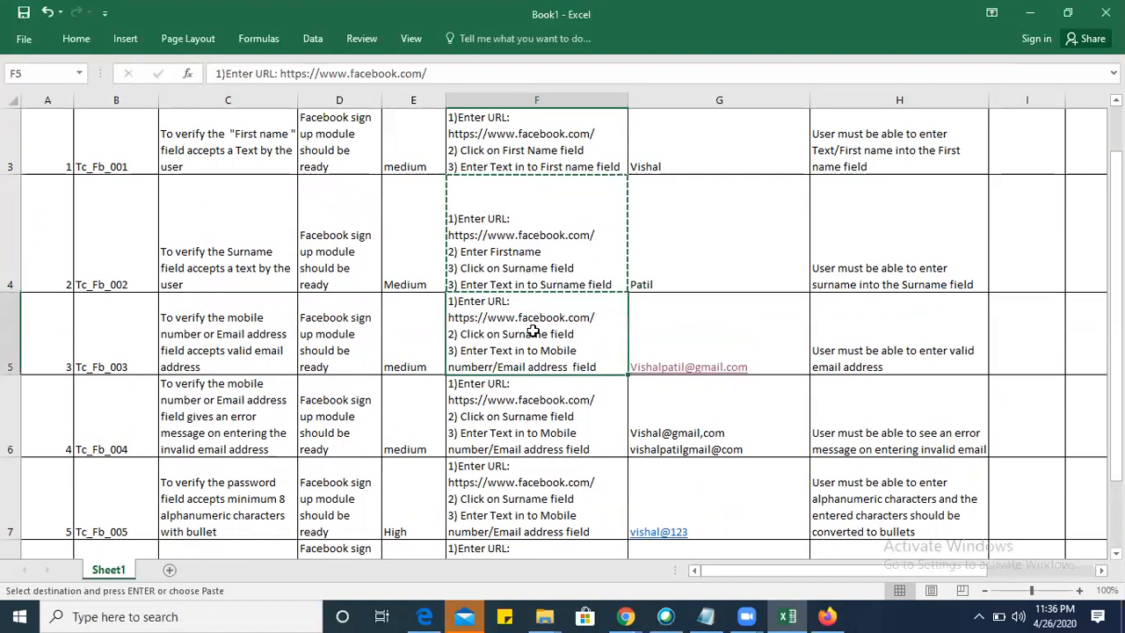
key("ctrl+v")
left_click_drag(8, 372, 7, 399)
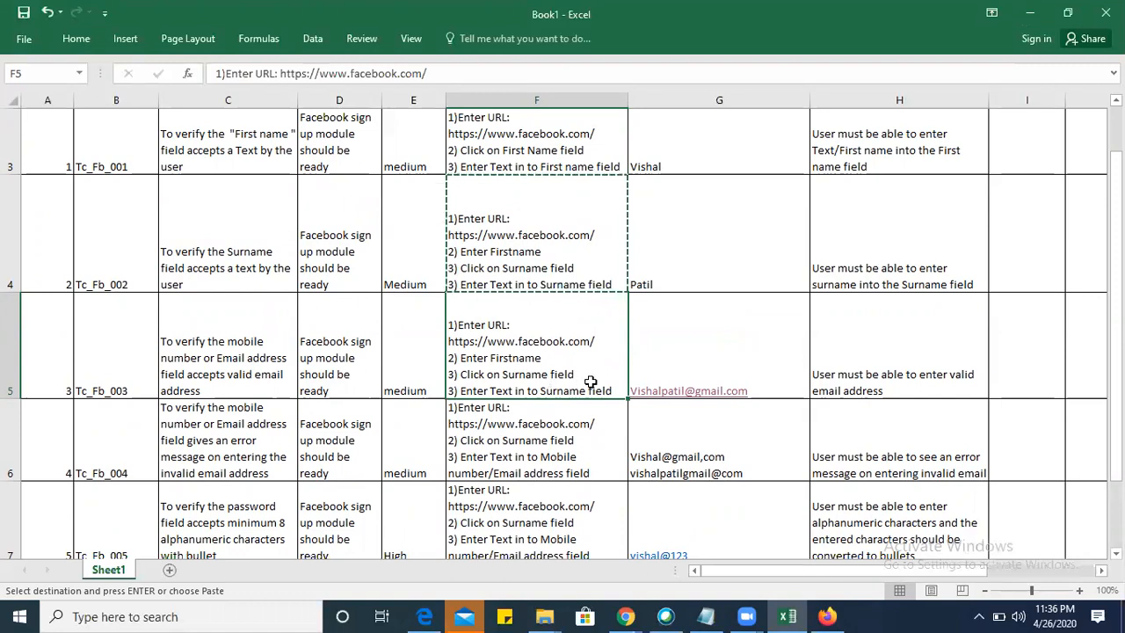
Add a new line at the end of F5 and renumber "Enter Text in to Surname field" as step 4.
double_click(620, 391)
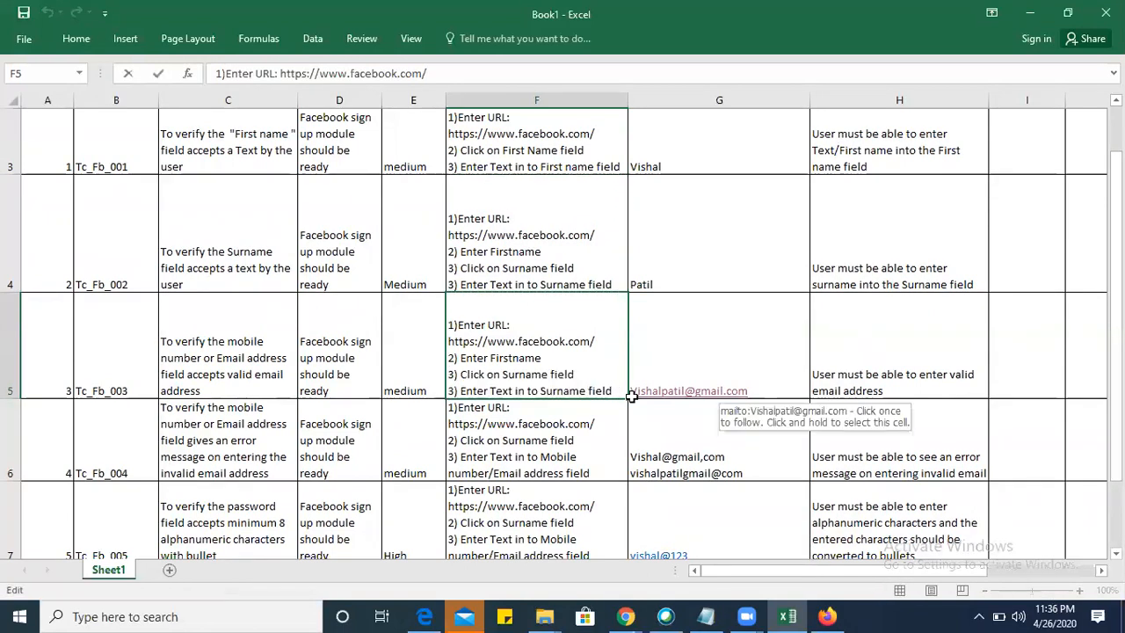
key("alt+Return")
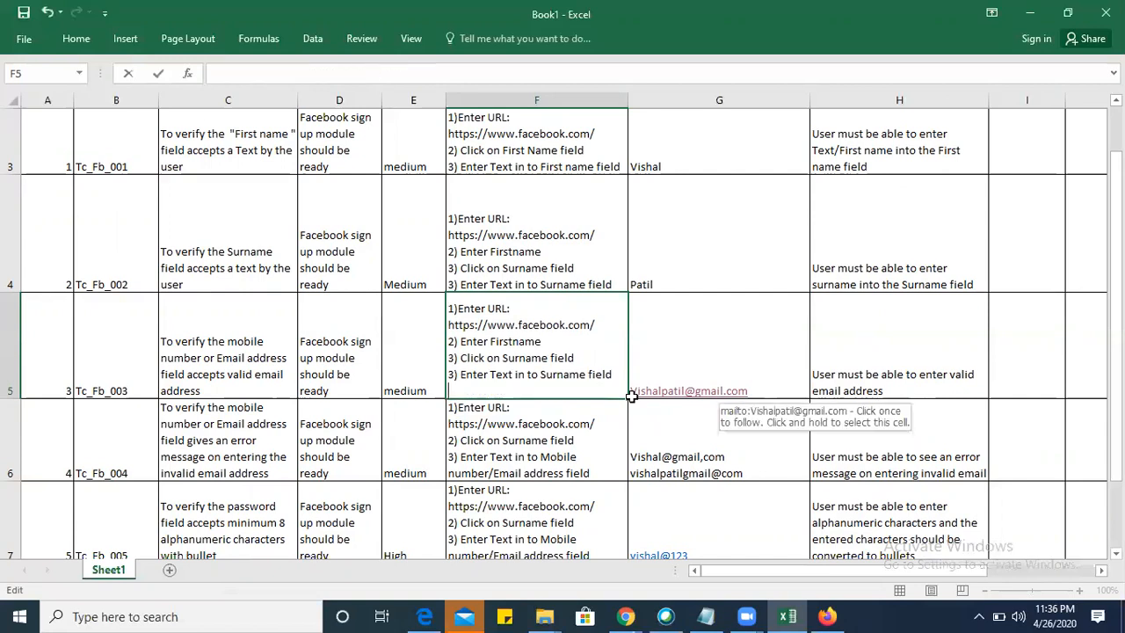
key("Up")
key("Delete")
type("4")
key("Down")
Enter "5) Enter Email address" as the last test step in F5 and dismiss the Mail window.
type("5")
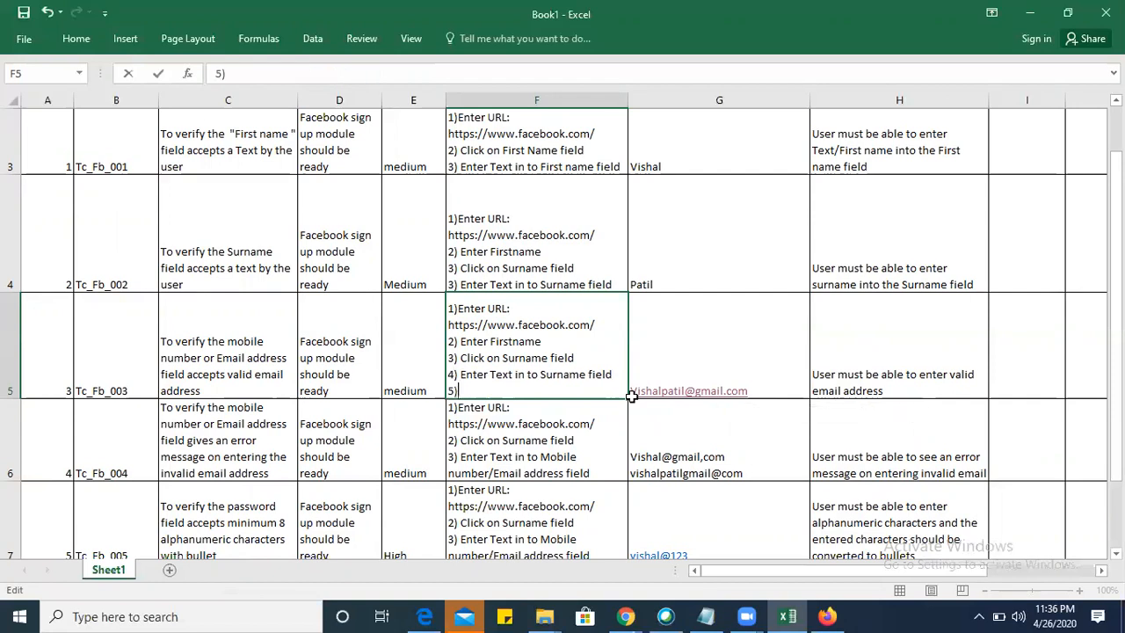
type(") Enter ")
type("Vali")
key("BackSpace")
type("Email address")
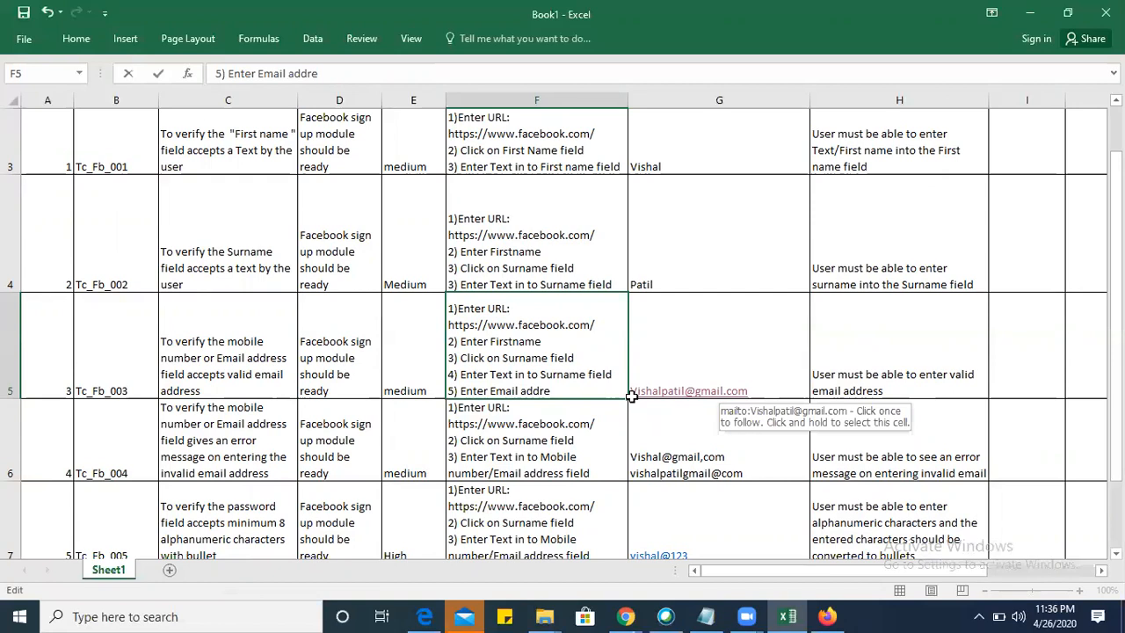
left_click(678, 348)
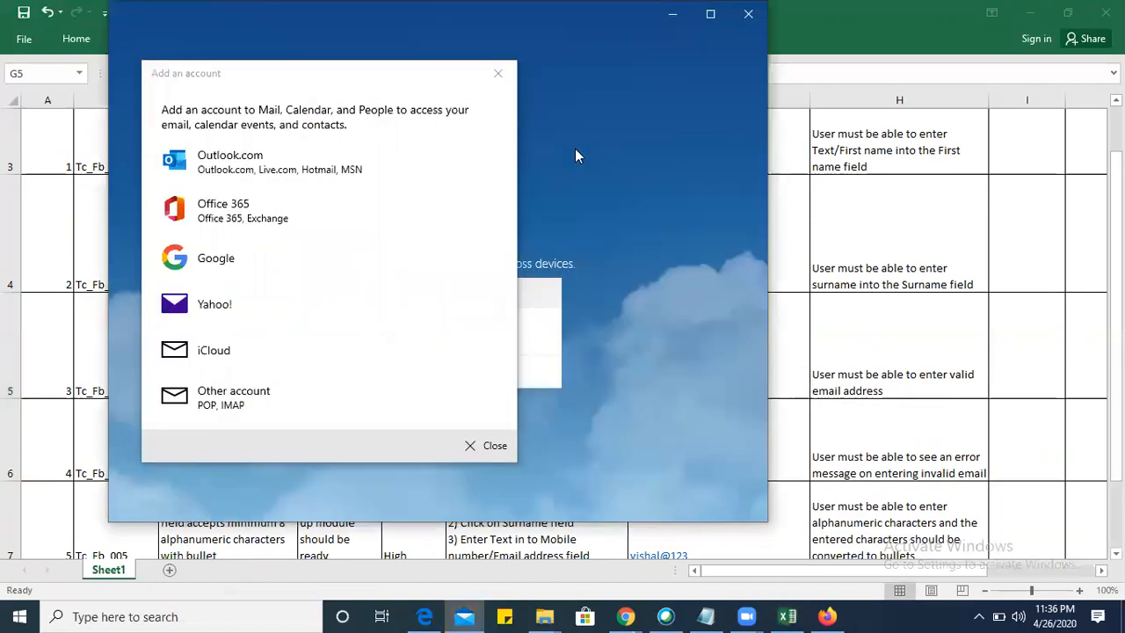
left_click(497, 73)
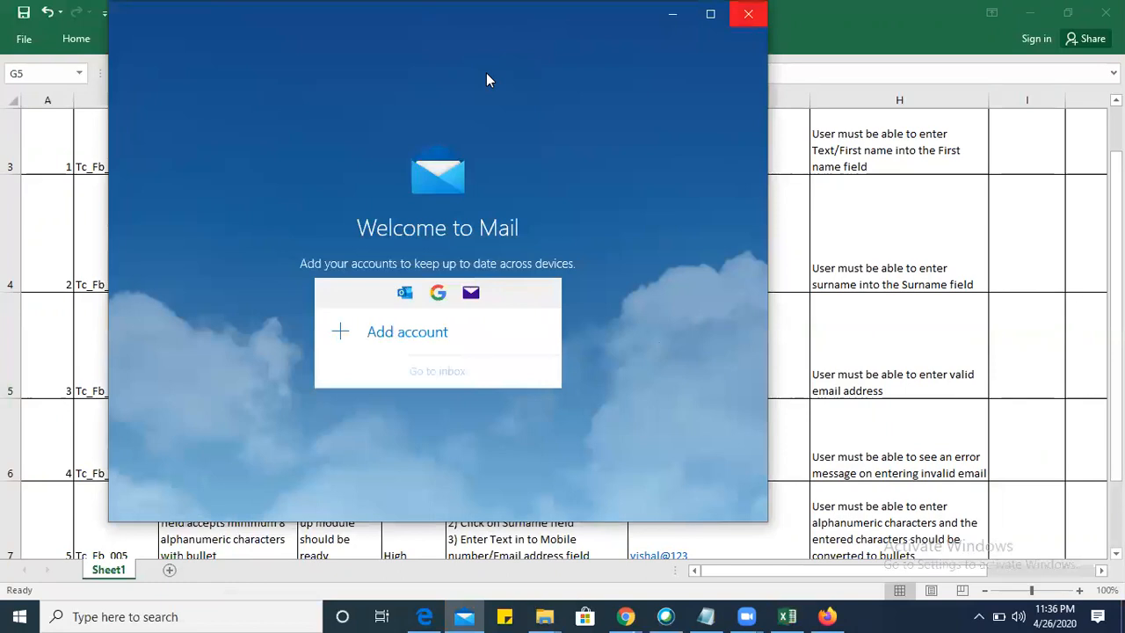
key("alt+F4")
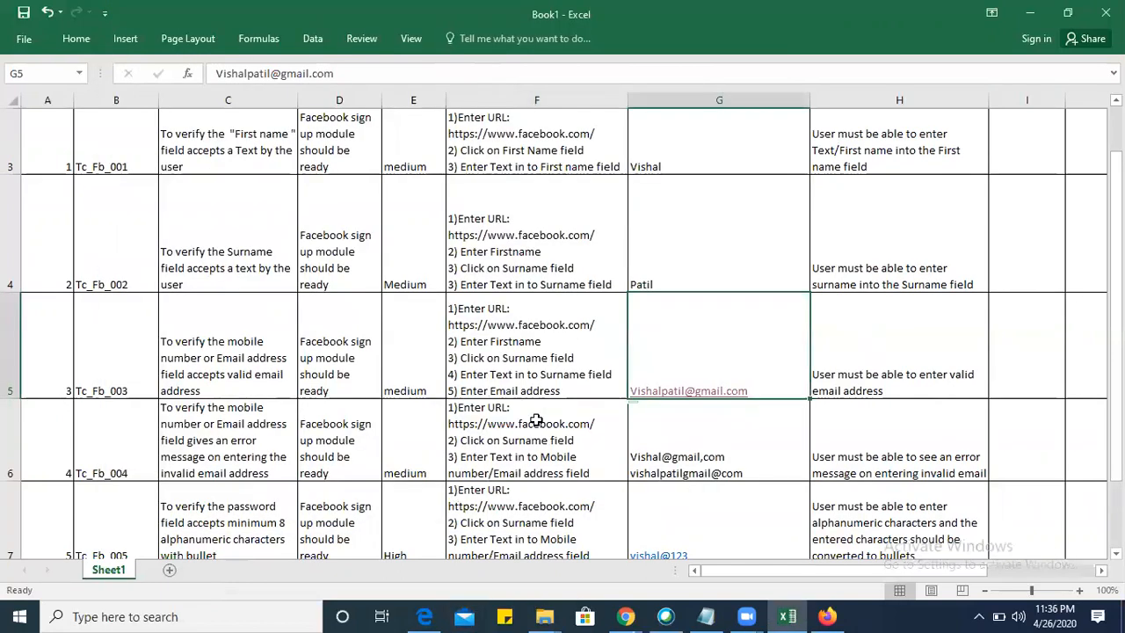
Copy the Tc_Fb_003 test steps from F5 into F6 and make row 6 taller.
left_click(539, 347)
key("ctrl+c")
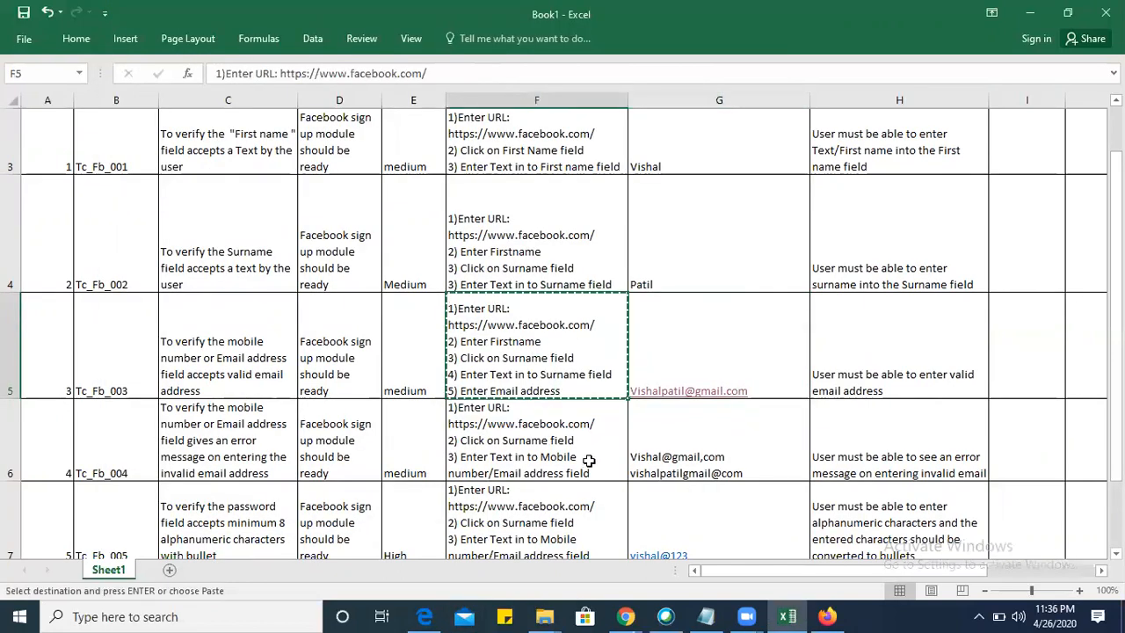
left_click(587, 460)
key("ctrl+v")
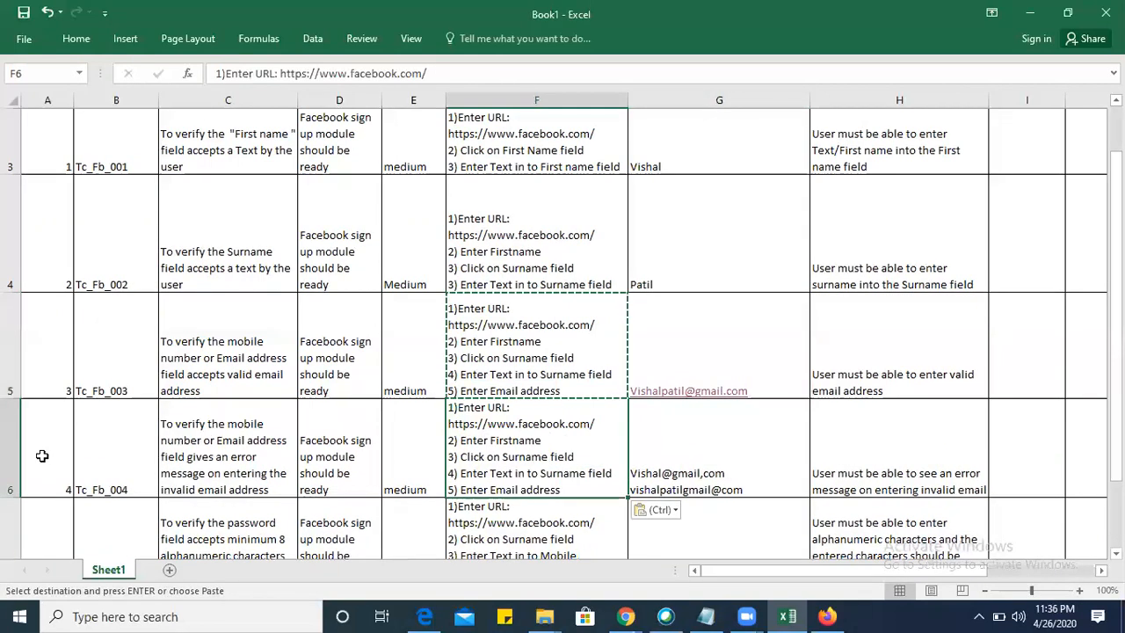
left_click_drag(14, 498, 15, 516)
Copy the Tc_Fb_004 test steps from F6 into F7 and make row 7 taller.
scroll(334, 416, "down", 1)
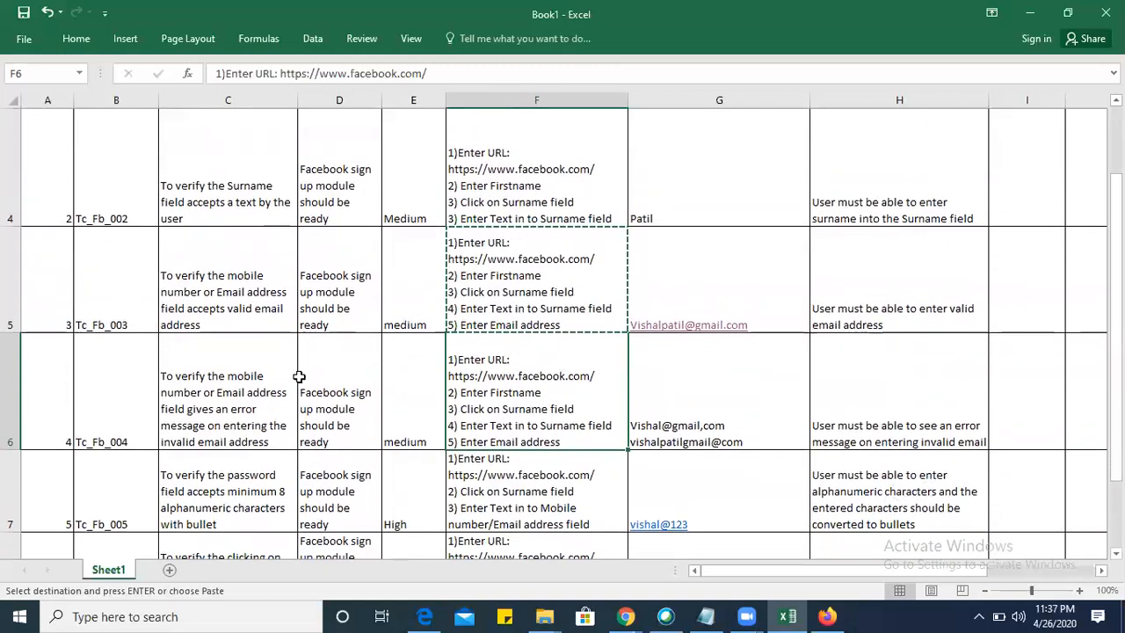
scroll(761, 402, "down", 1)
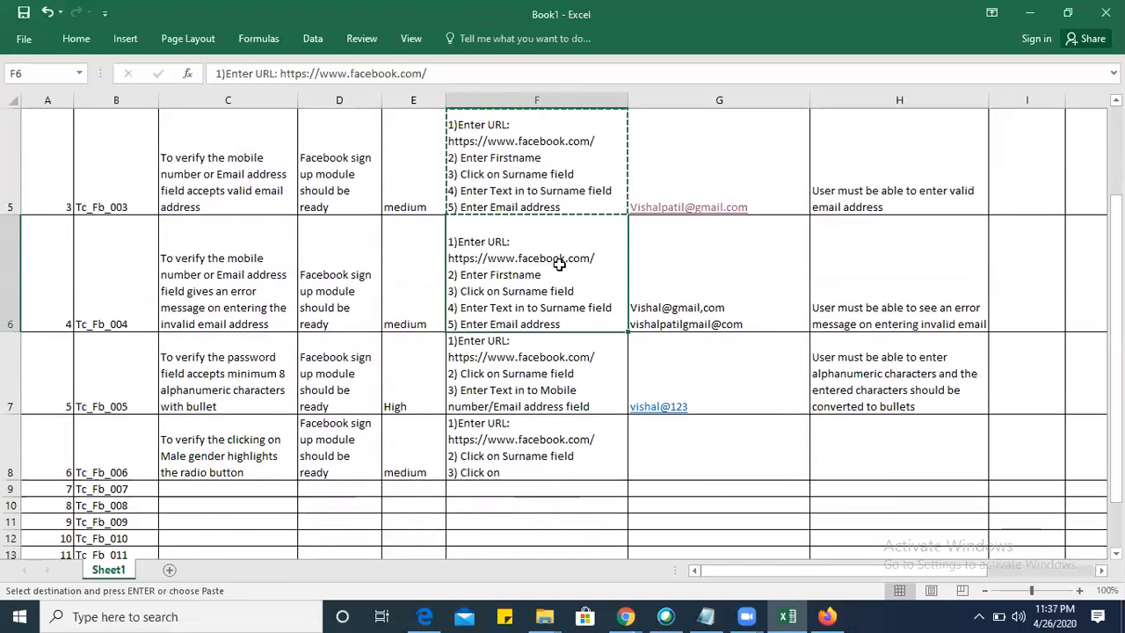
key("ctrl+c")
left_click(537, 351)
key("ctrl+v")
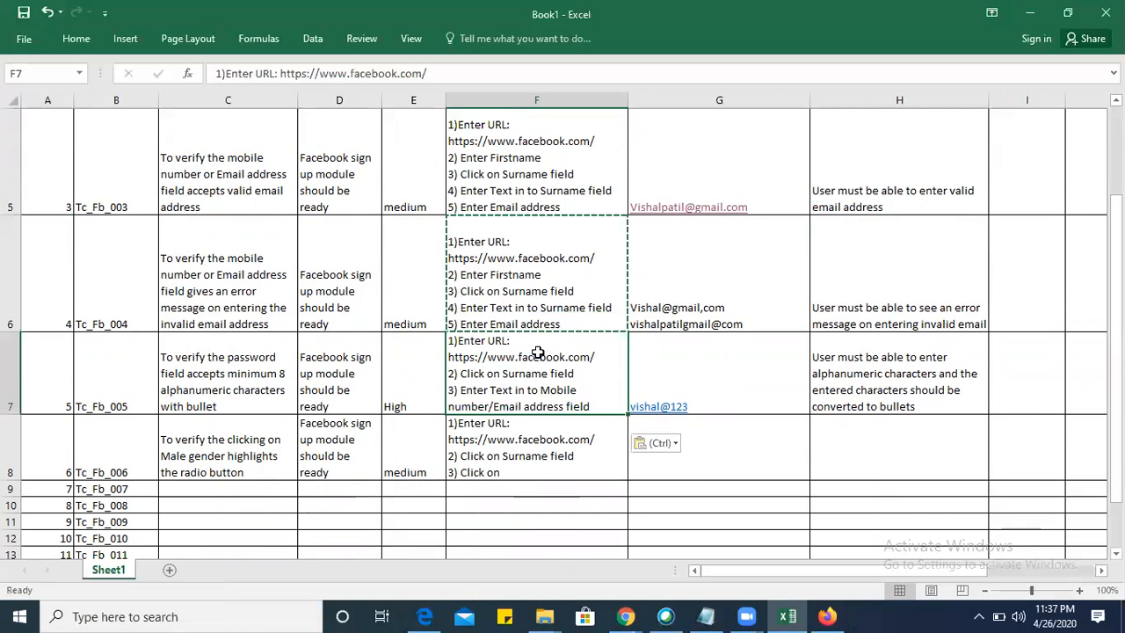
left_click_drag(15, 430, 15, 450)
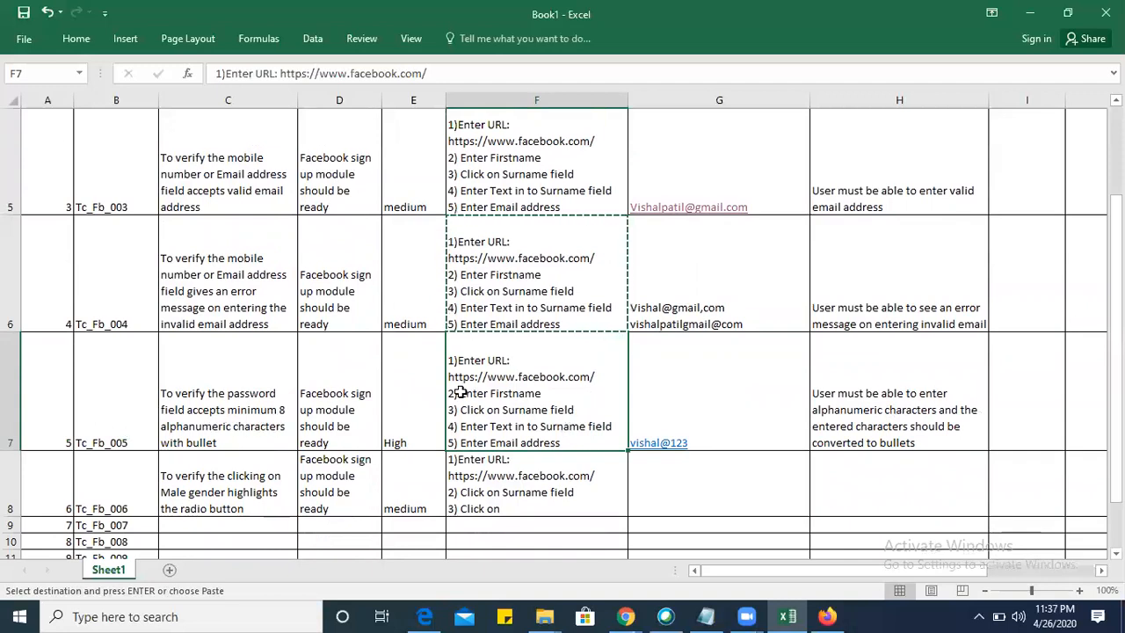
Add the line "6) Enter Password" to the test steps in F7 and dismiss the Mail window.
double_click(581, 442)
key("alt+Return")
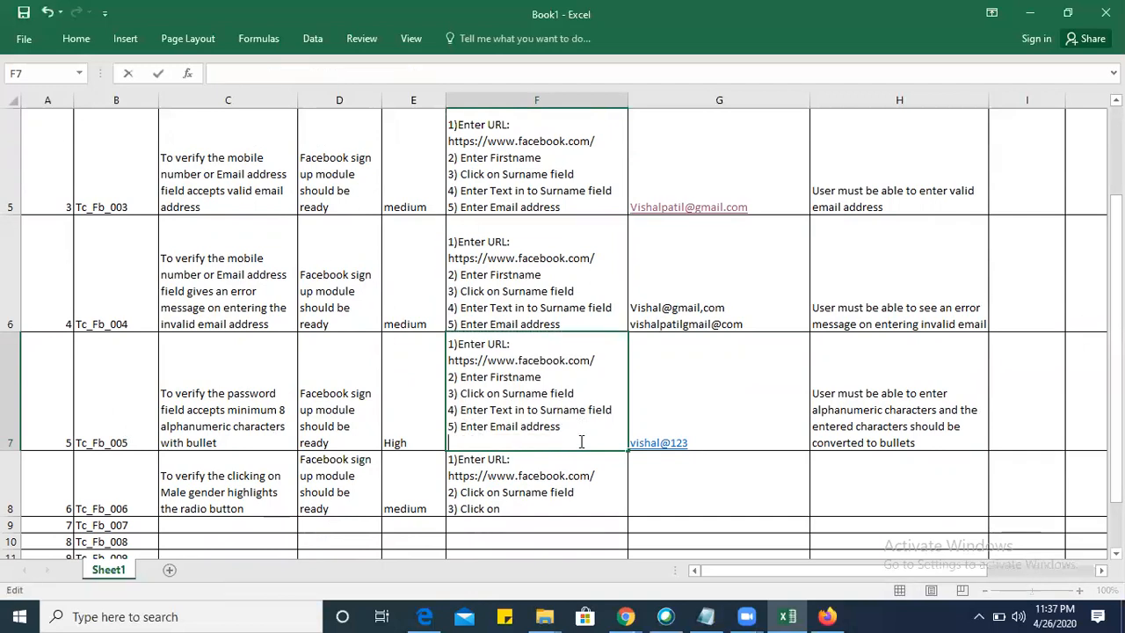
type("6) Enter Password")
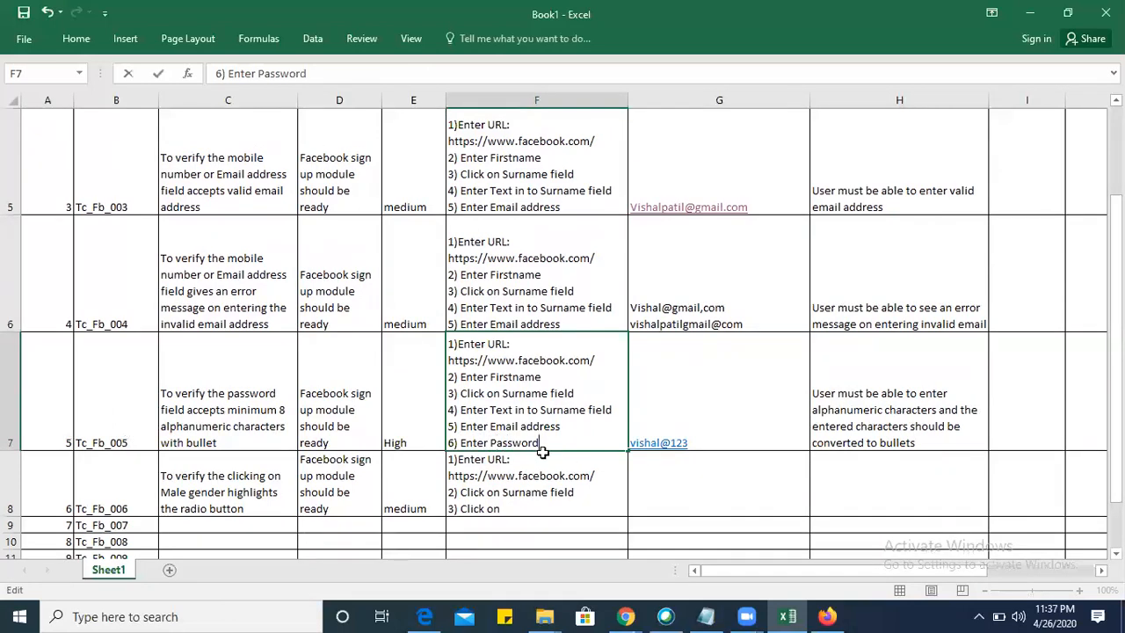
left_click(657, 393)
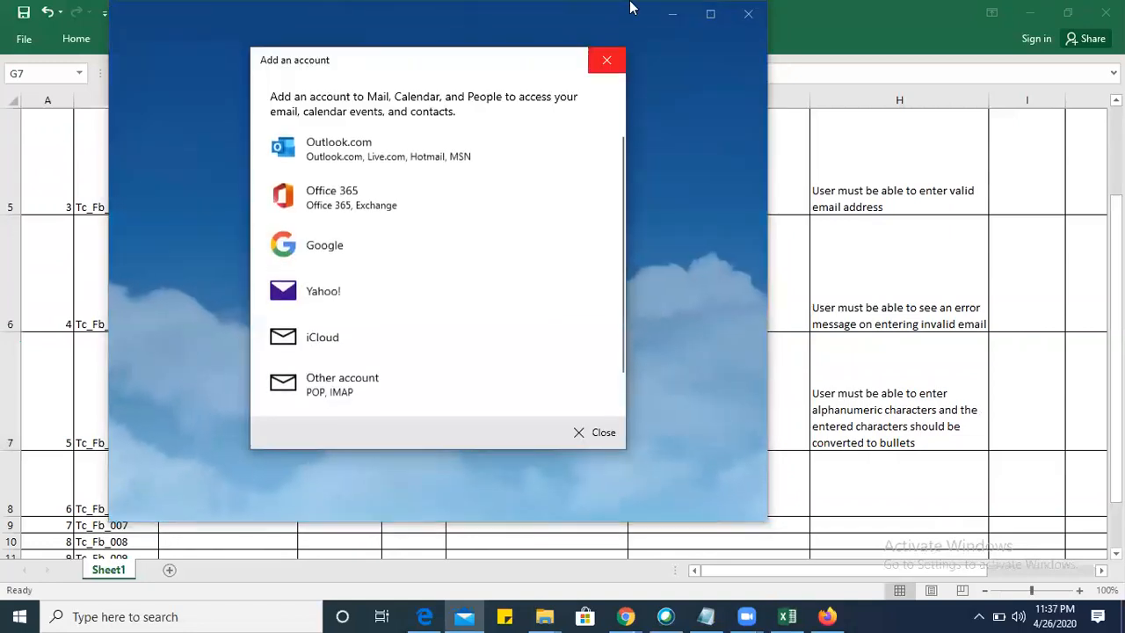
left_click(748, 13)
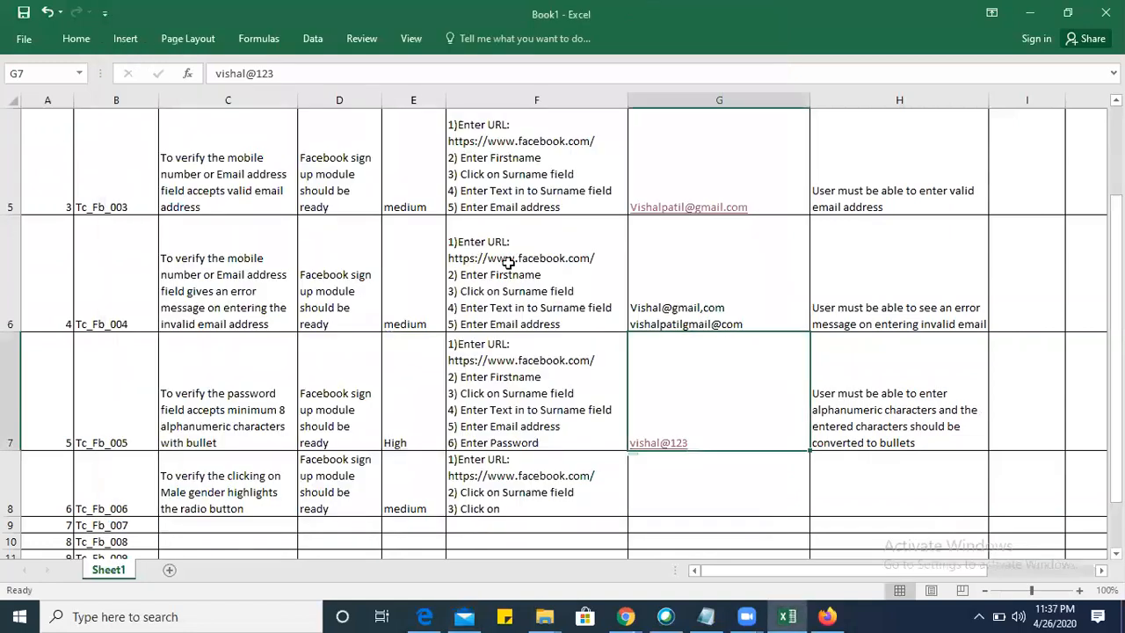
Replace the Tc_Fb_006 test steps in F8 with a copy of those in F7.
left_click(507, 408)
key("ctrl+c")
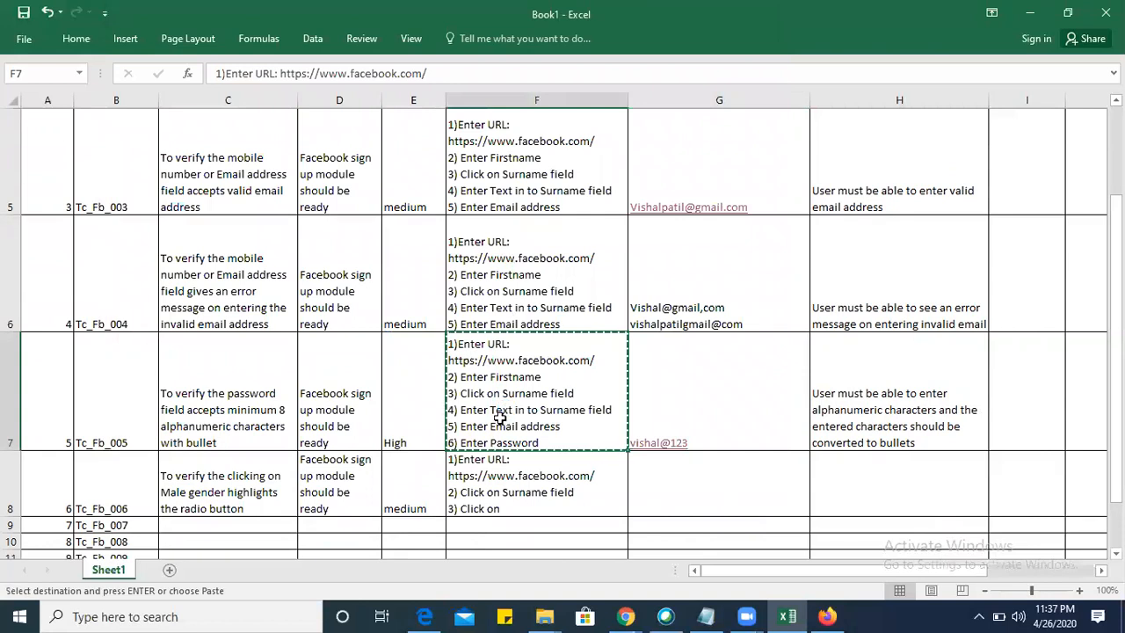
left_click(519, 498)
key("ctrl+v")
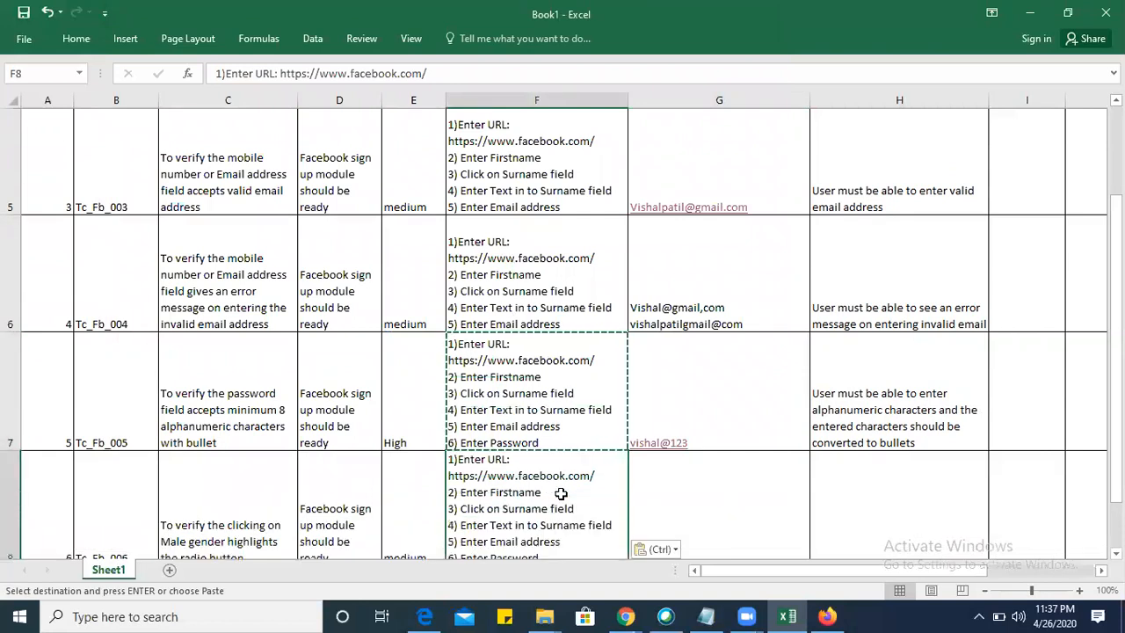
Add the lines "7) Selected the date of birth" and "8) Click on Male" to the Tc_Fb_006 test steps in F8.
scroll(560, 494, "down", 1)
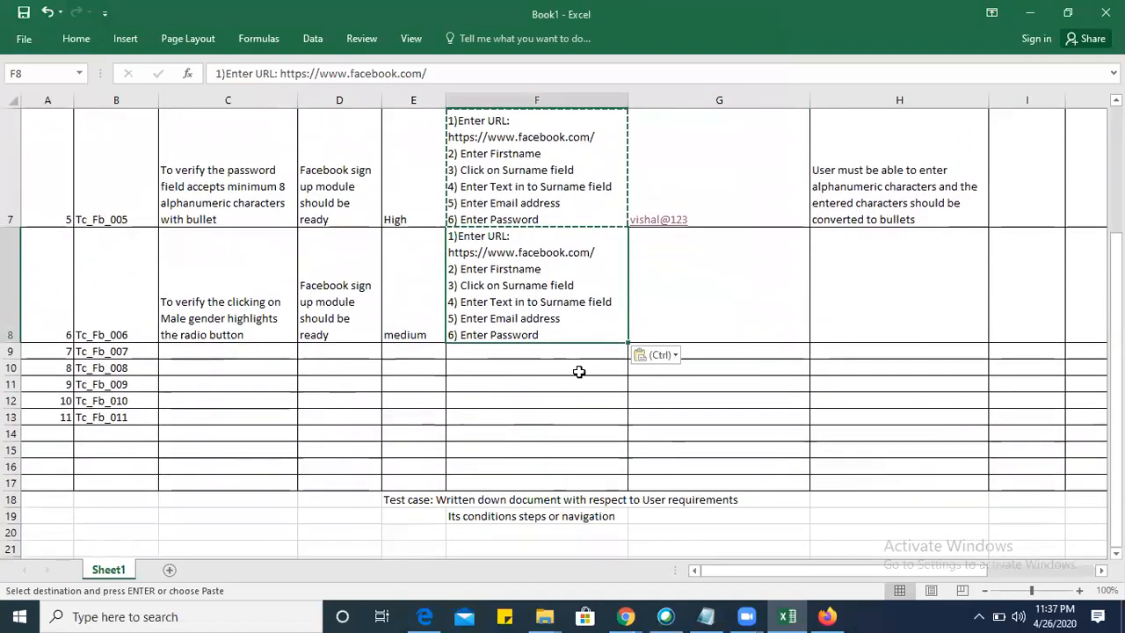
double_click(554, 334)
key("BackSpace")
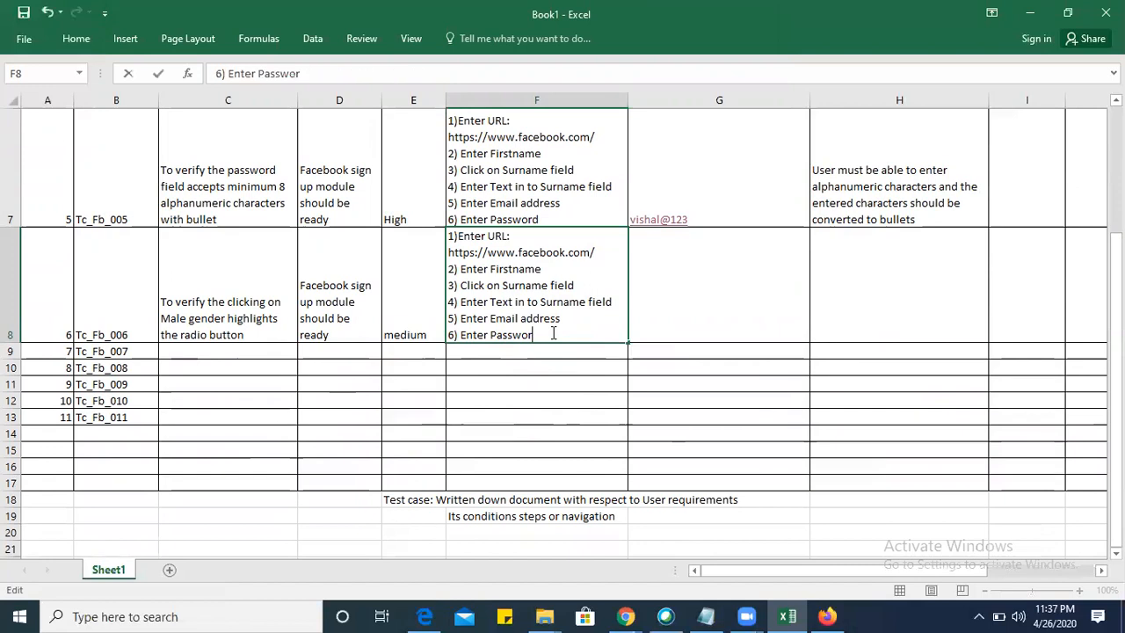
key("alt+Return")
type("7)")
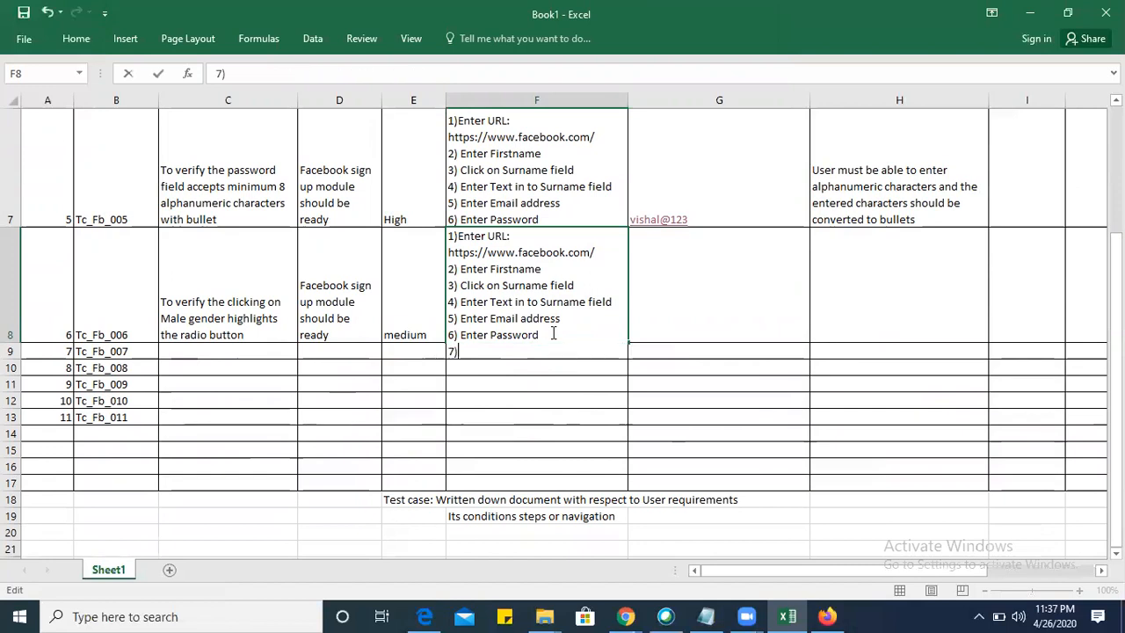
type(" Selected")
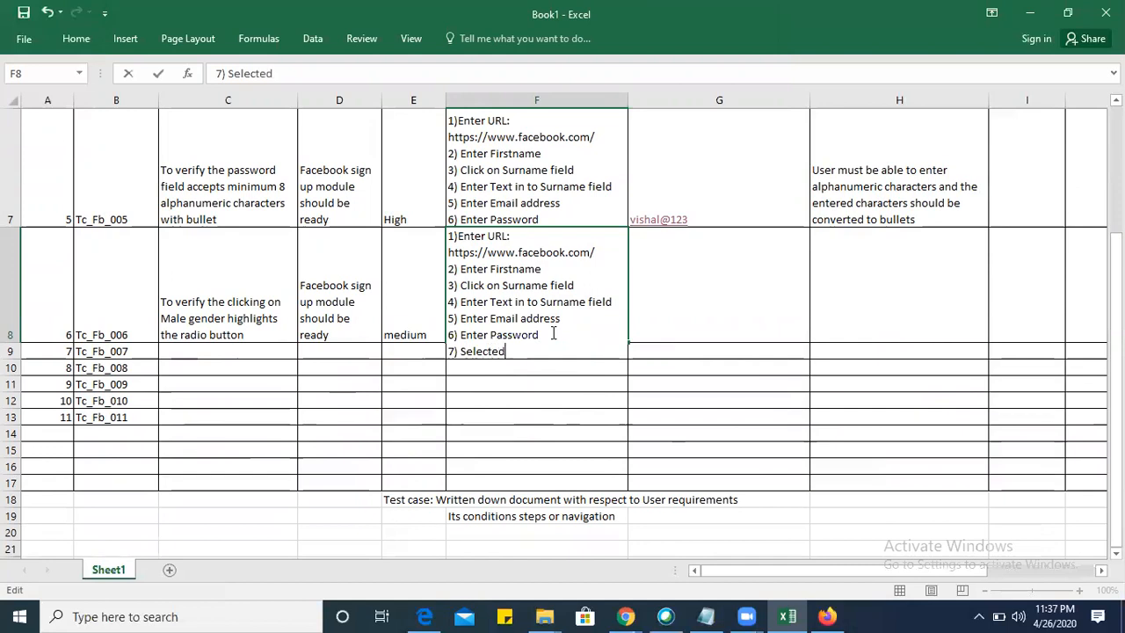
type(" the data")
key("BackSpace")
type("e of")
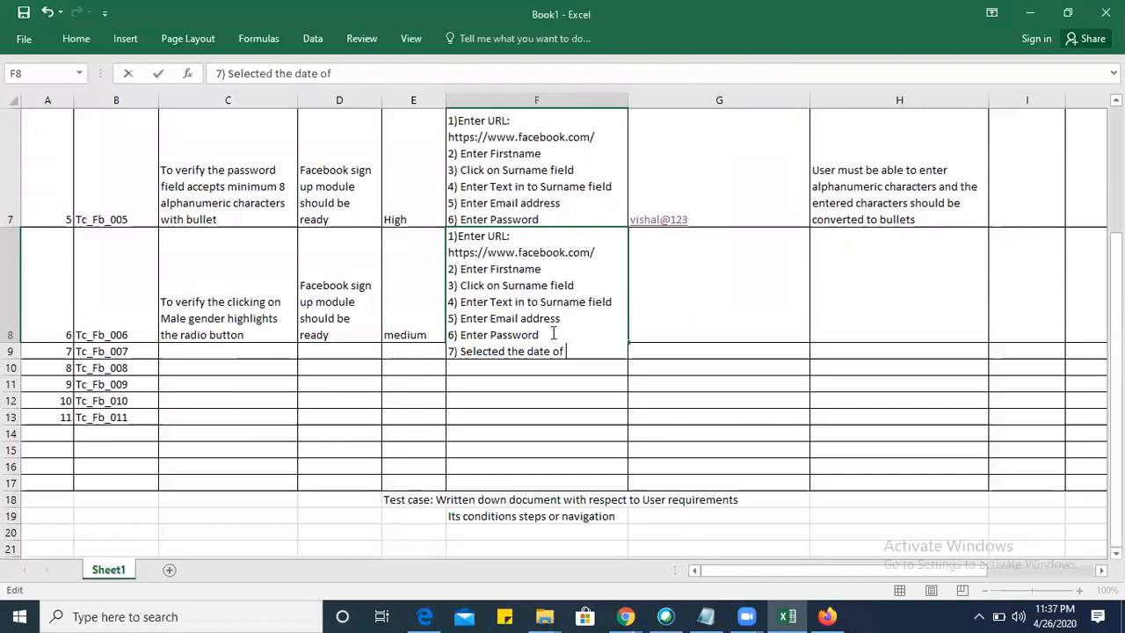
type(" birth")
key("alt+Return")
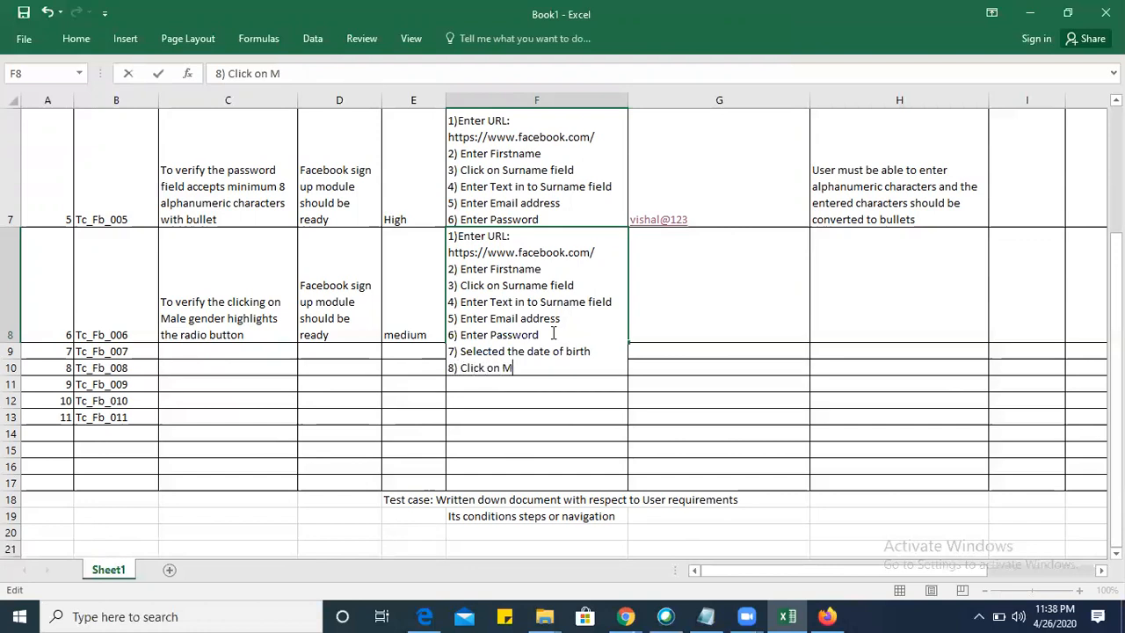
Enter "Male radio button" as the Tc_Fb_006 test data in G8.
left_click(720, 284)
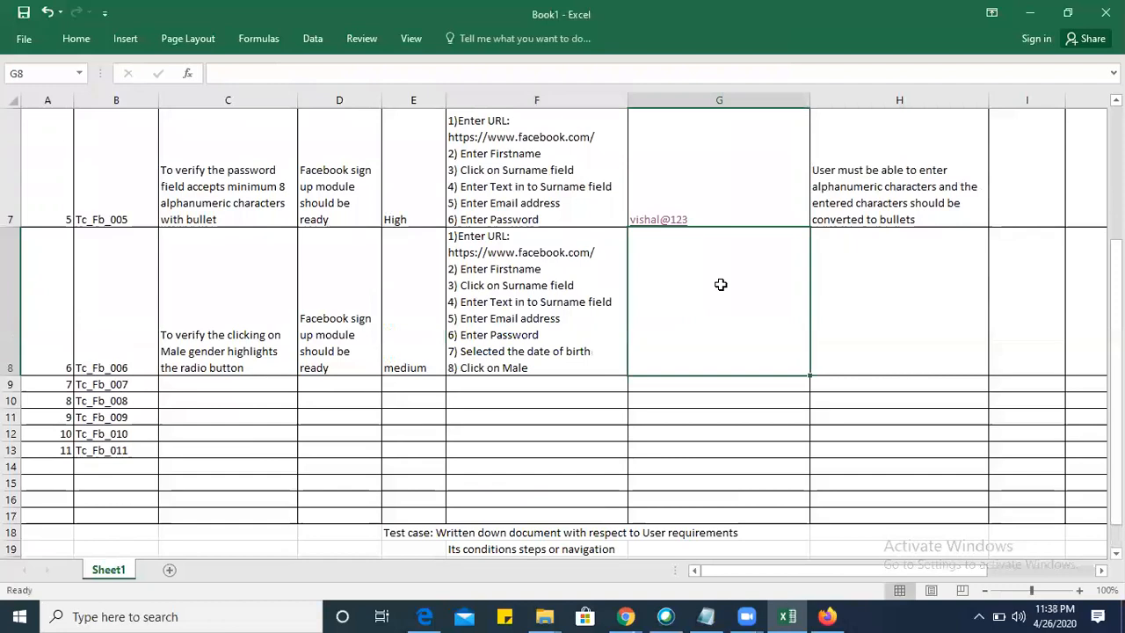
type("Mal")
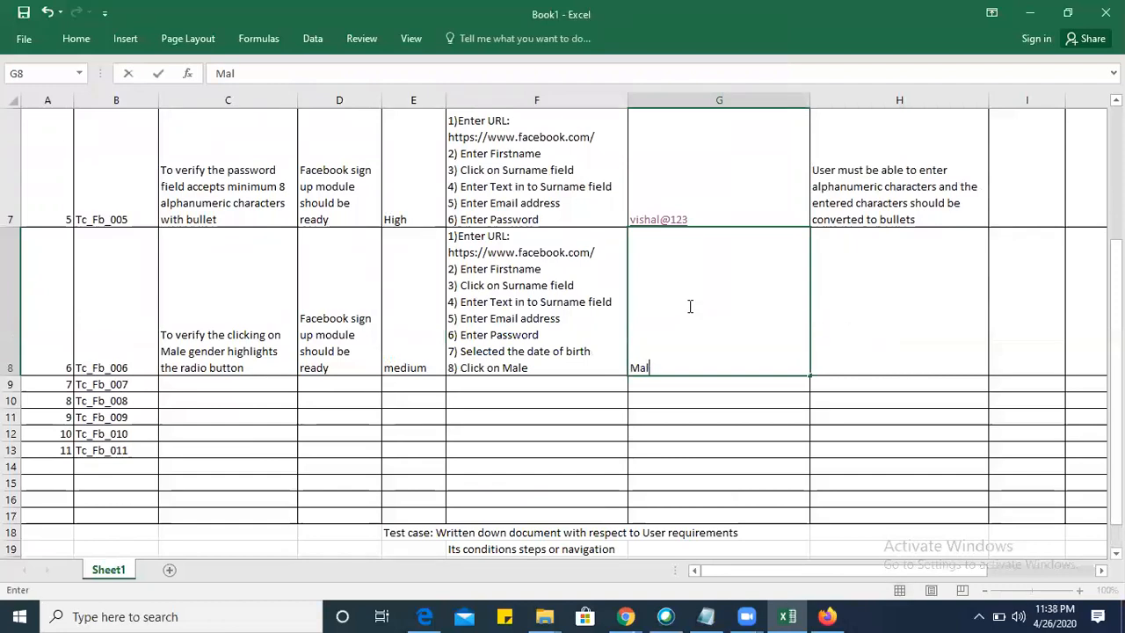
type("e radio button")
key("Tab")
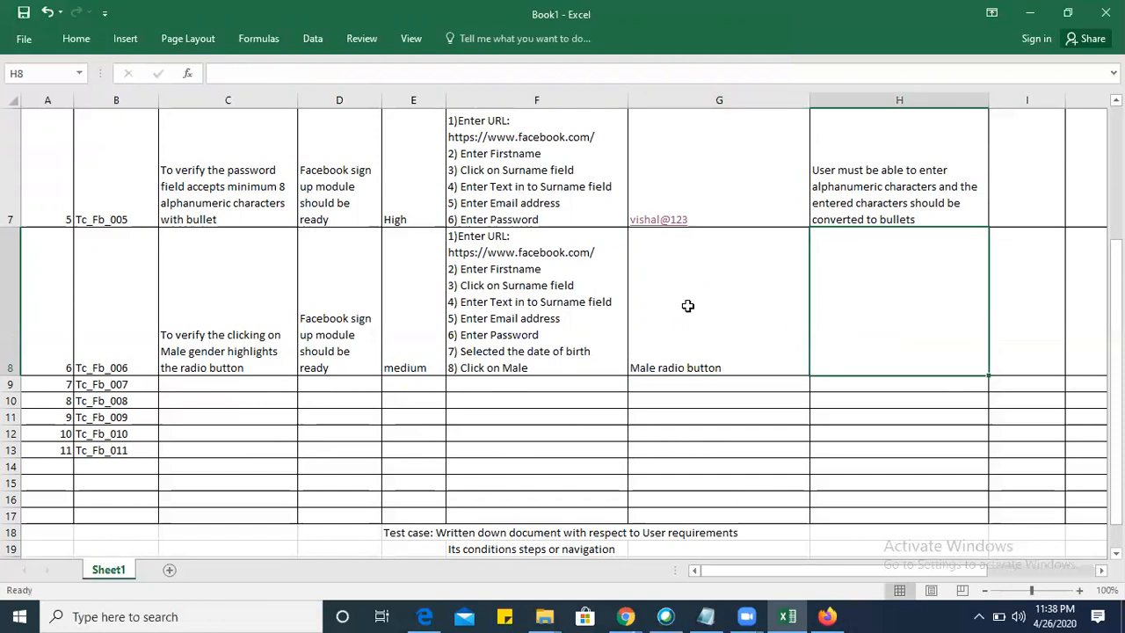
Enter the expected result "User must be able to see the male radio button is highligted" in H8.
type("User must")
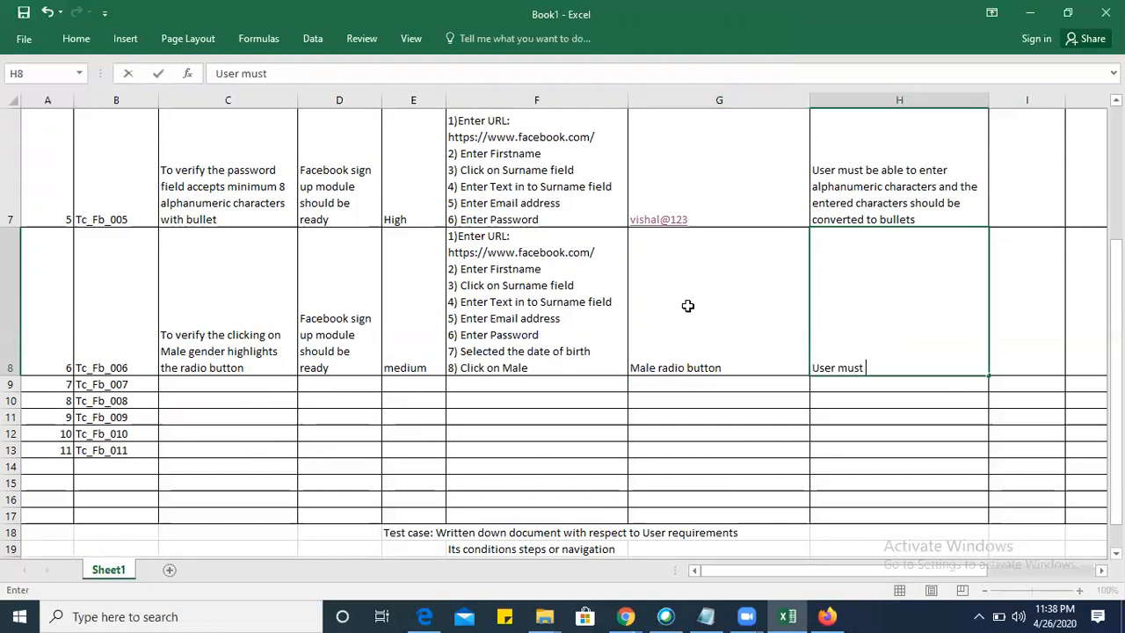
type("able tosee")
key("BackSpace")
key("BackSpace")
key("BackSpace")
type("see the ")
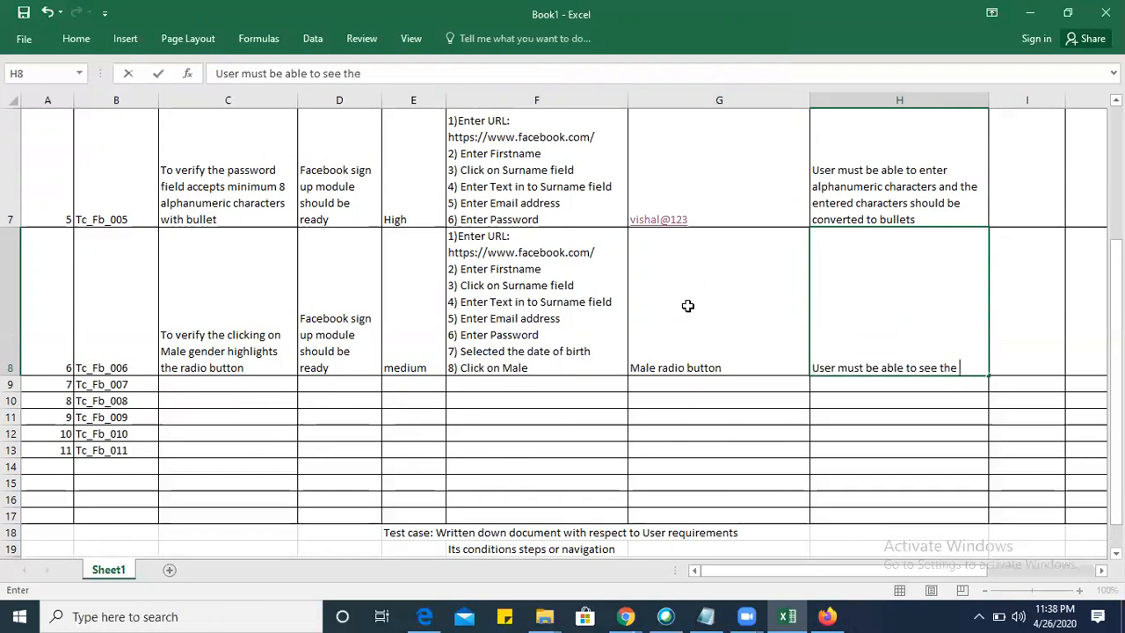
type("male radio button is")
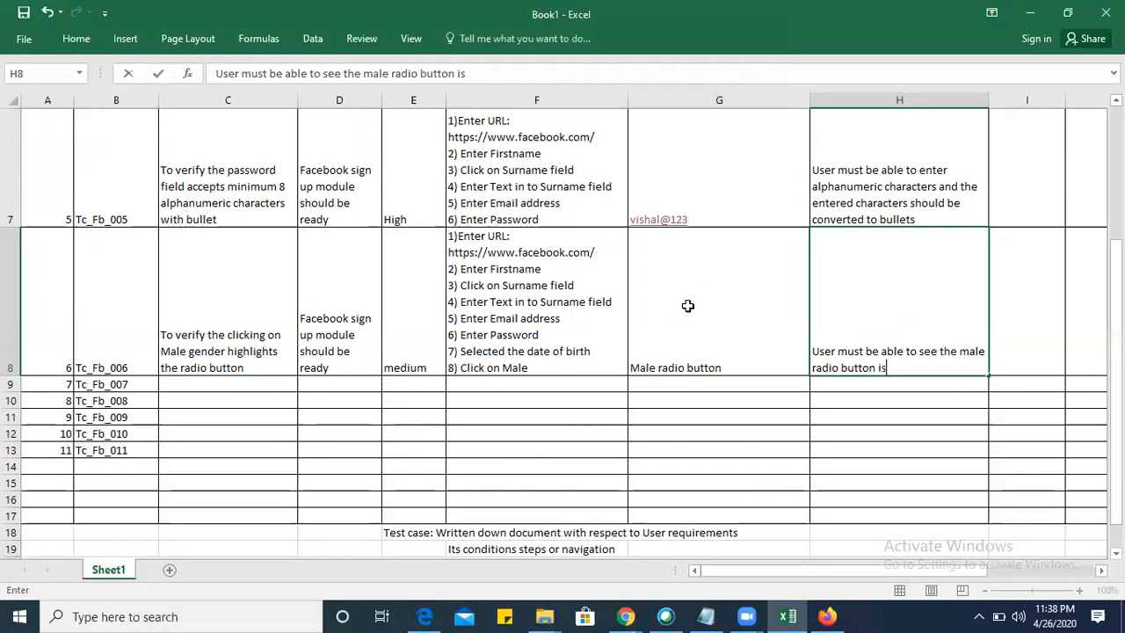
type(" highligted")
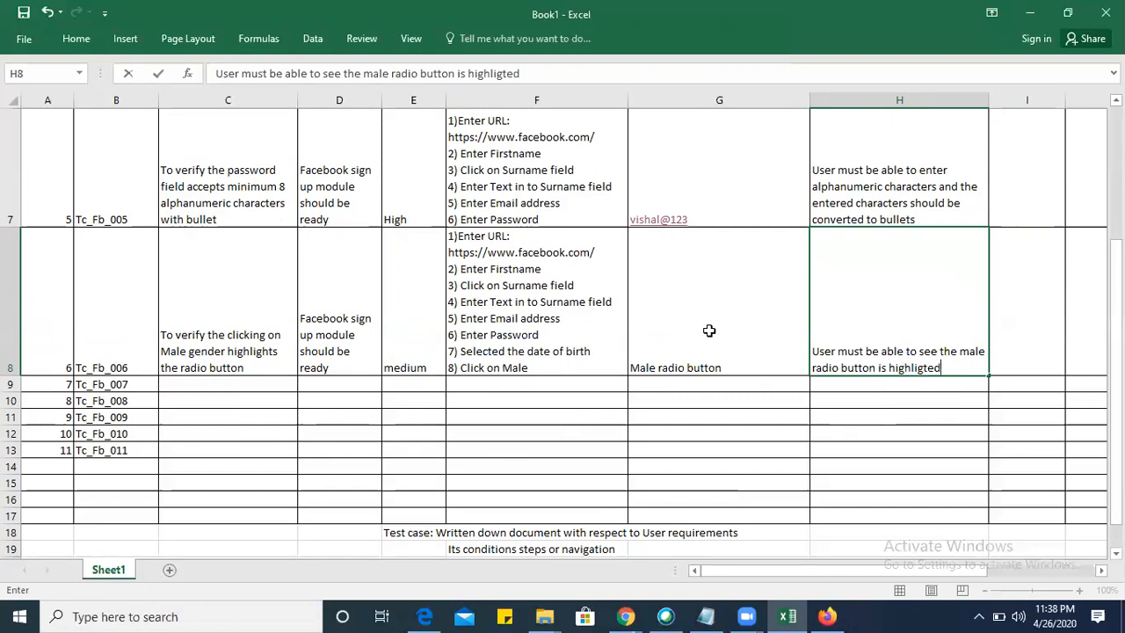
Switch to the Facebook sign-up page in Firefox, try the Male gender radio button, and return to Excel.
key("alt+Tab")
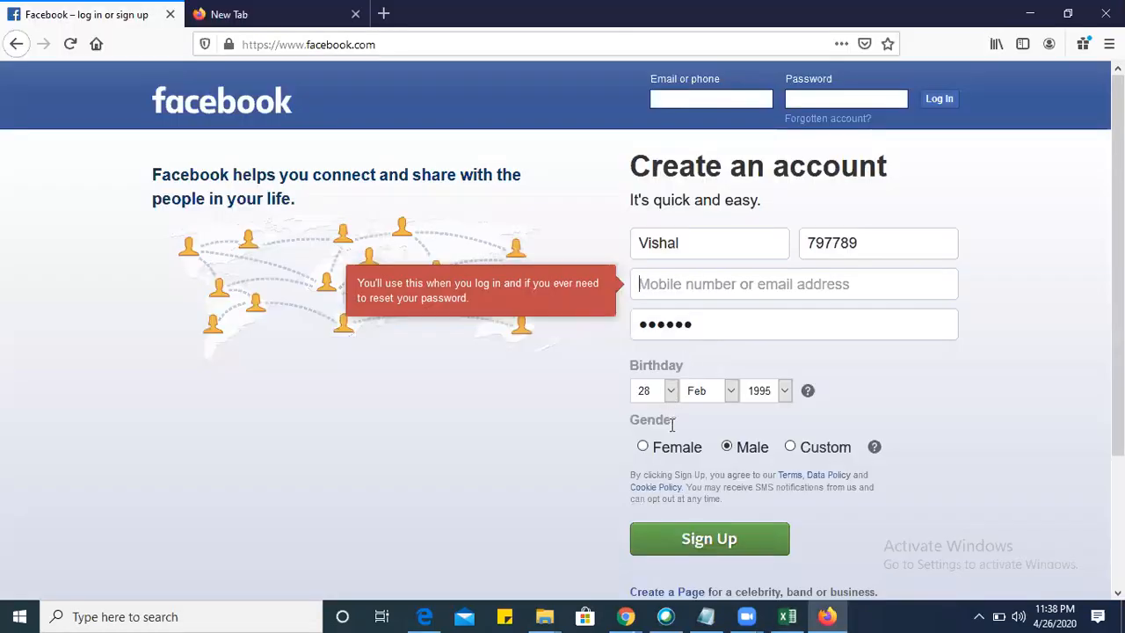
left_click(726, 448)
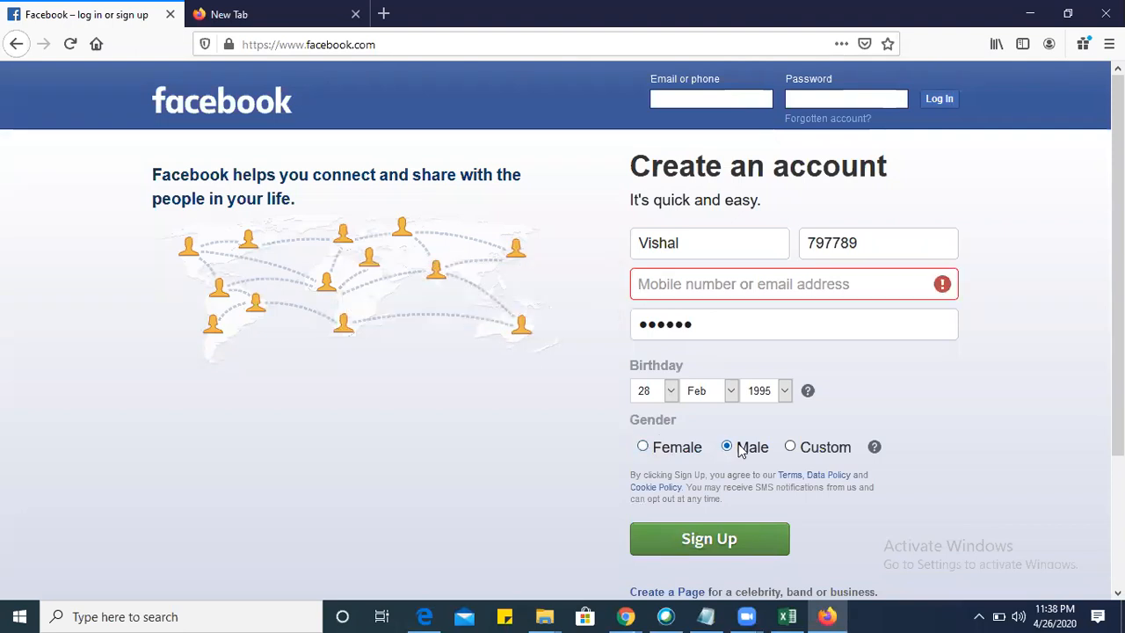
key("alt+Tab")
Copy the Tc_Fb_006 details in C8:H8 into row 9 for Tc_Fb_007, starting at C9.
left_click_drag(228, 310, 858, 320)
key("ctrl+c")
left_click(220, 385)
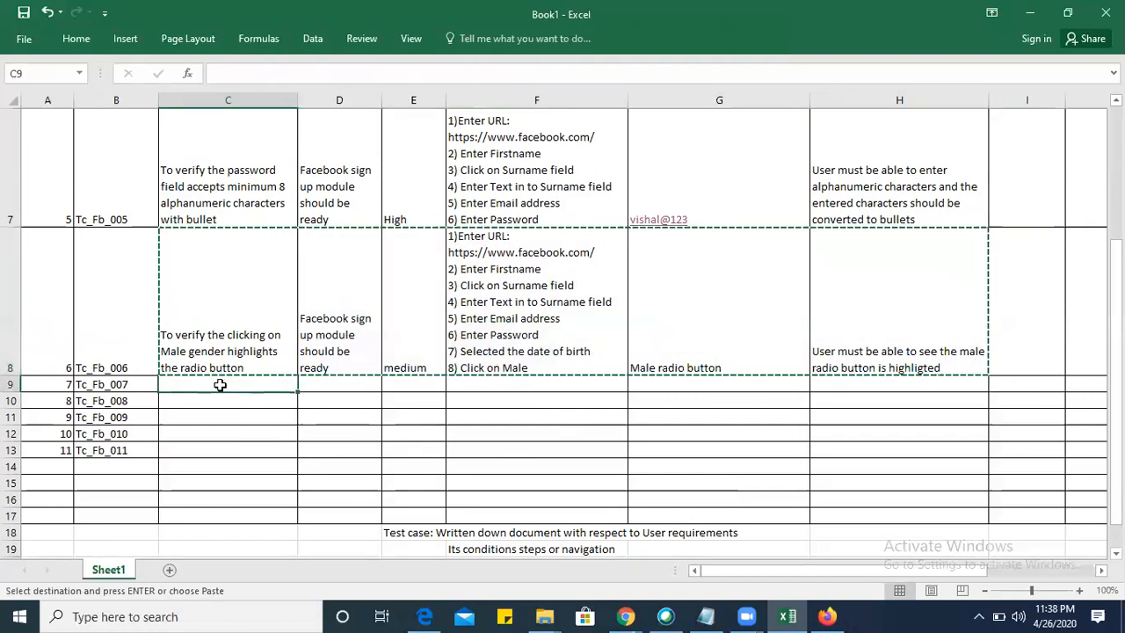
key("ctrl+v")
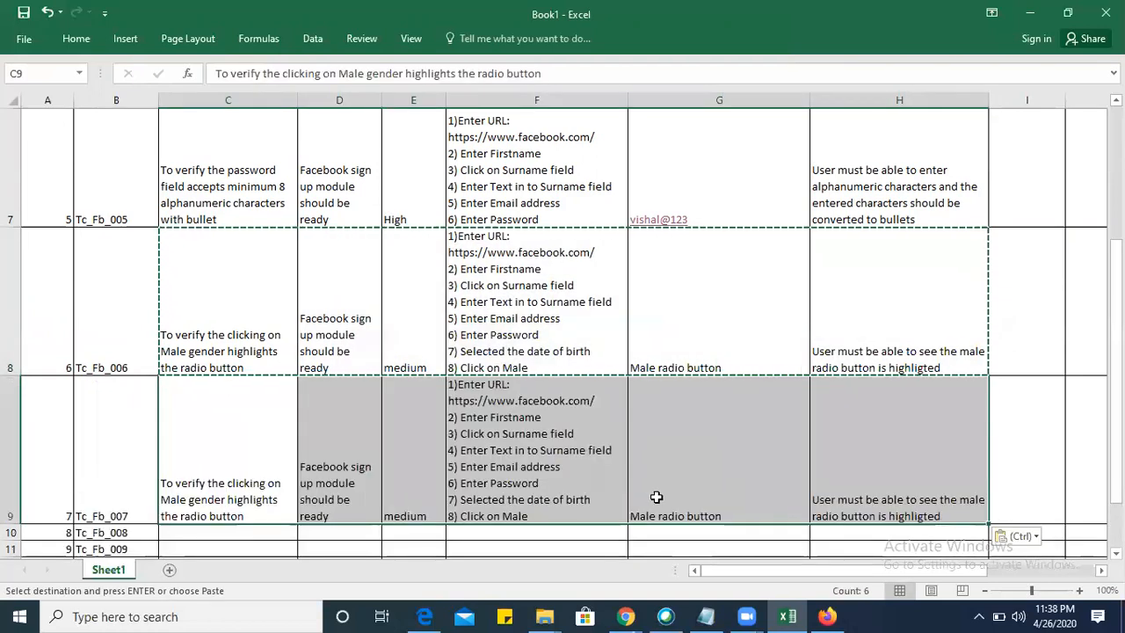
Change the last test step in F9 to "8) Click on Female".
double_click(545, 514)
key("BackSpace")
key("BackSpace")
key("BackSpace")
key("BackSpace")
type("Femao")
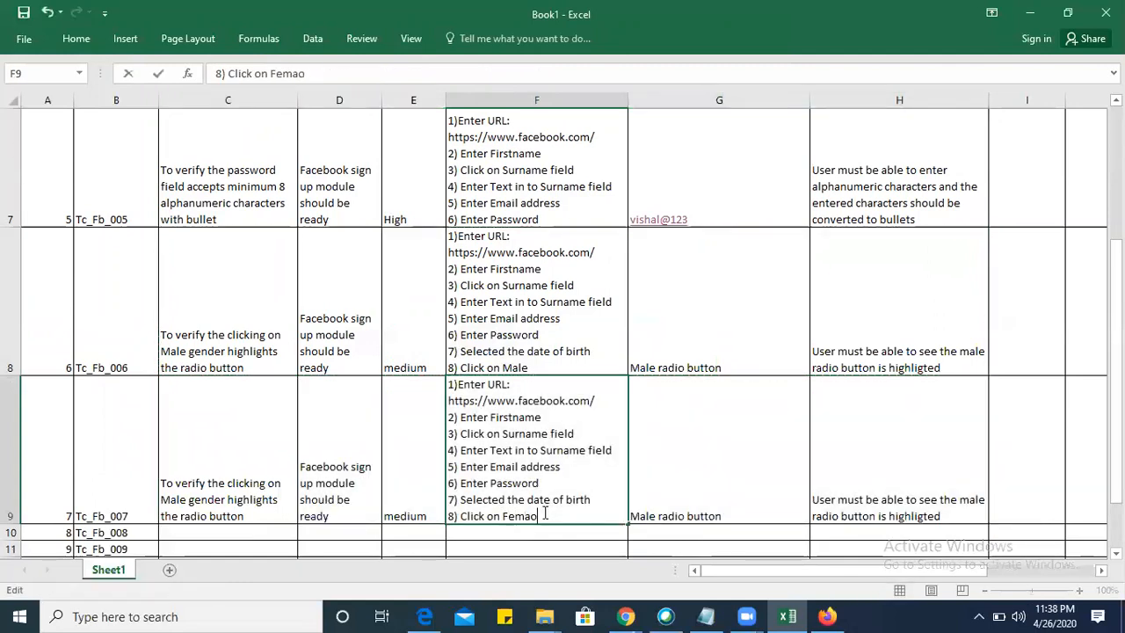
type("le")
Change the Tc_Fb_007 test data in G9 to "Female radio button".
double_click(653, 514)
key("BackSpace")
key("BackSpace")
key("BackSpace")
type("Fema")
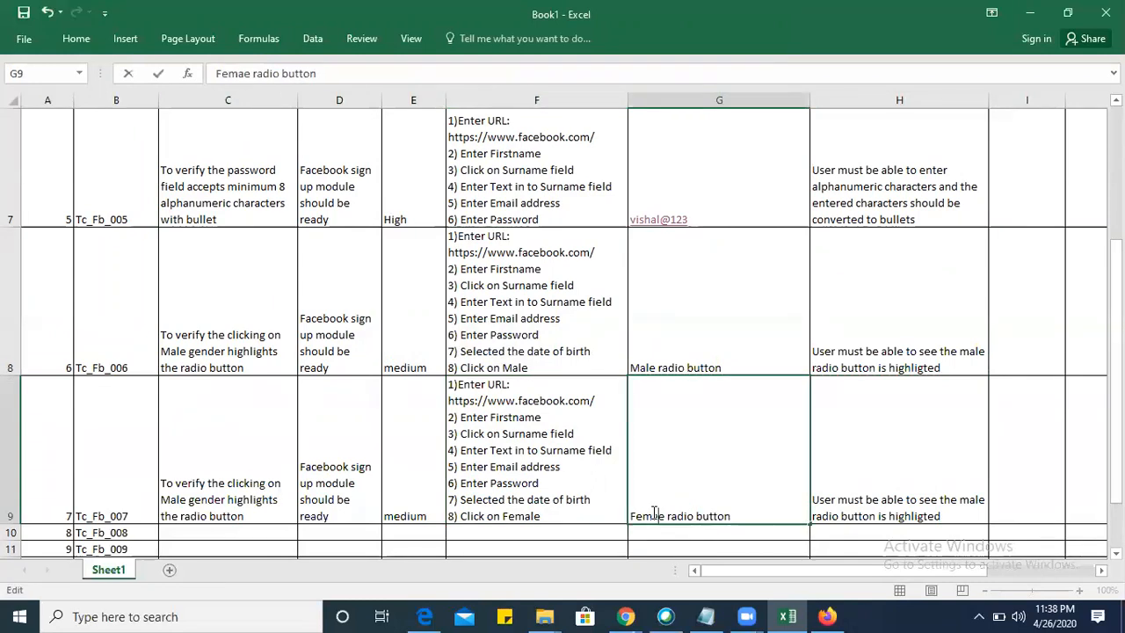
type("l")
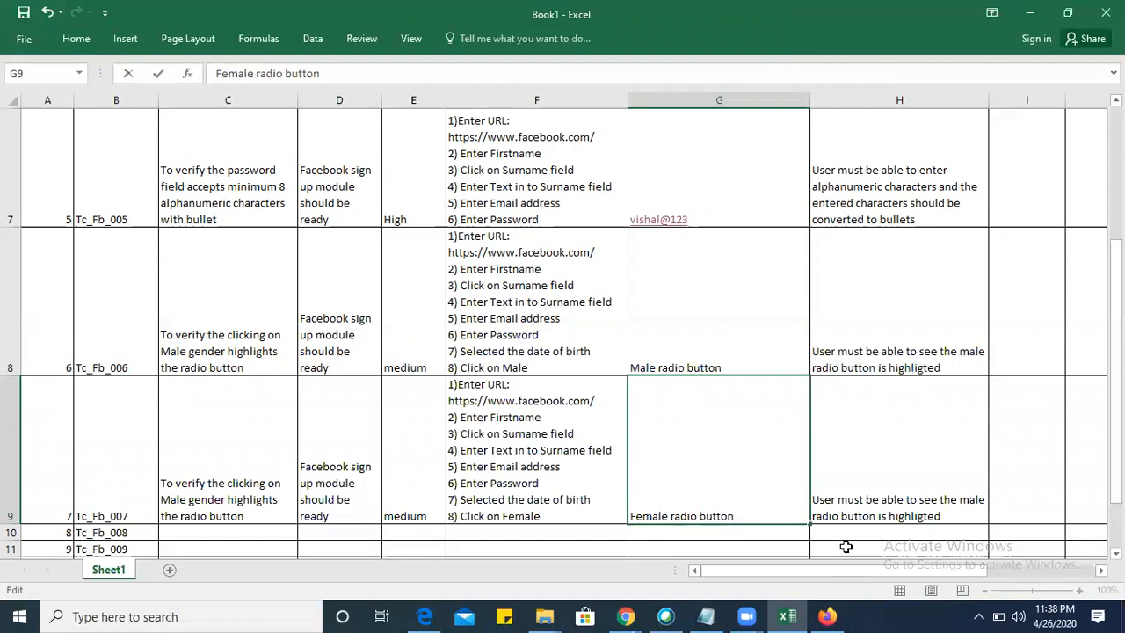
Replace "male" with "Female" in the expected result in H9 and in the test description in C9.
double_click(958, 499)
type("Fe")
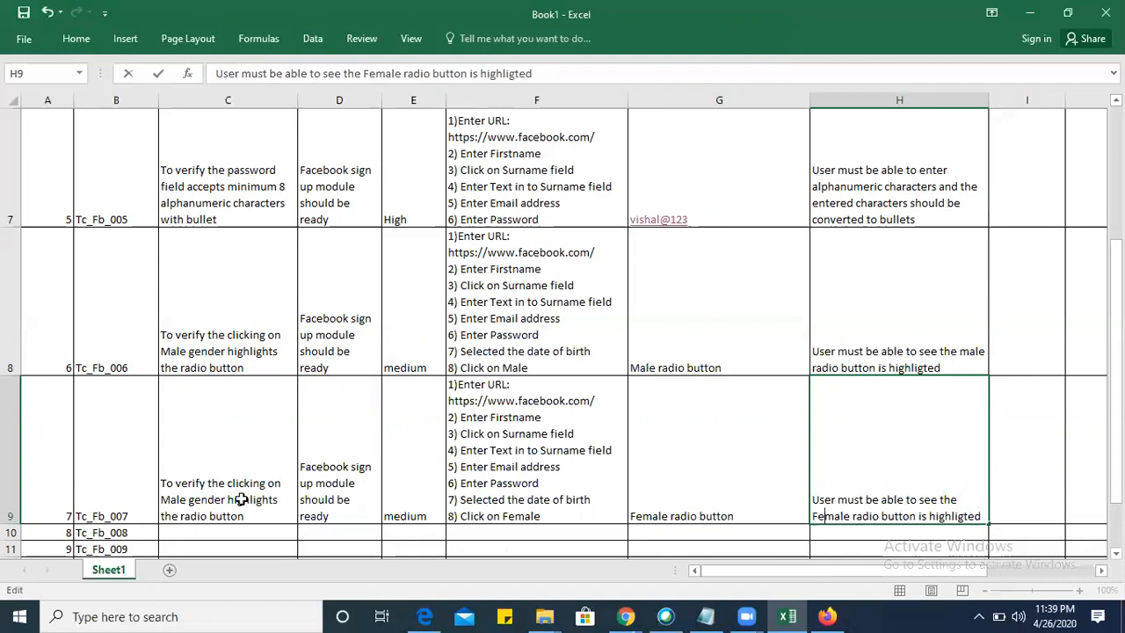
double_click(174, 499)
key("BackSpace")
key("BackSpace")
type("Fema")
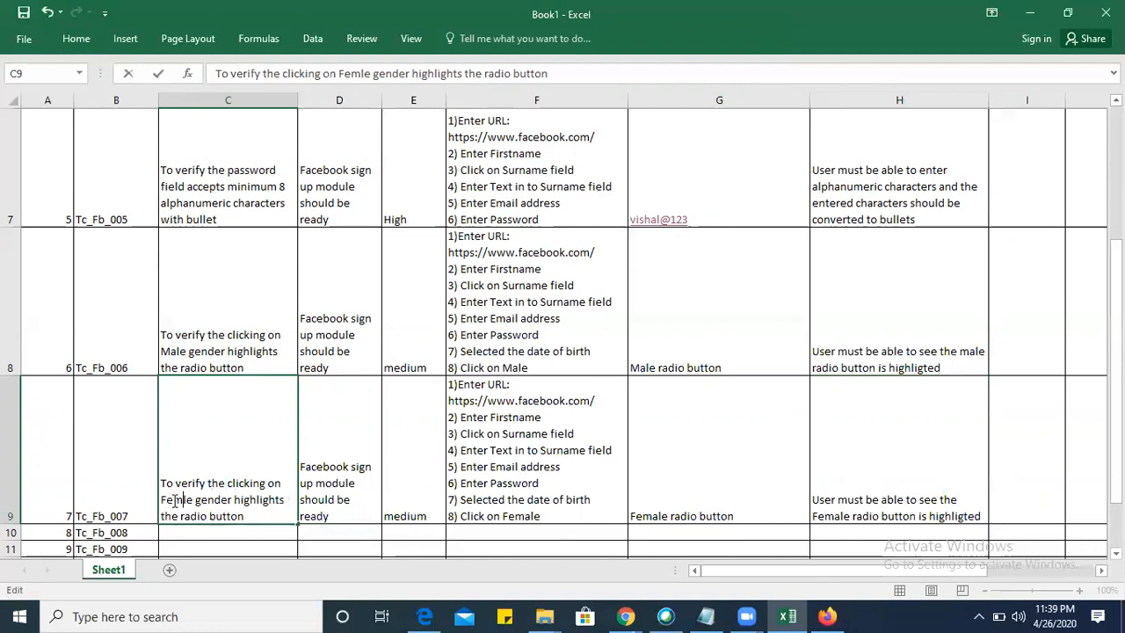
left_click(777, 411)
key("ctrl+s")
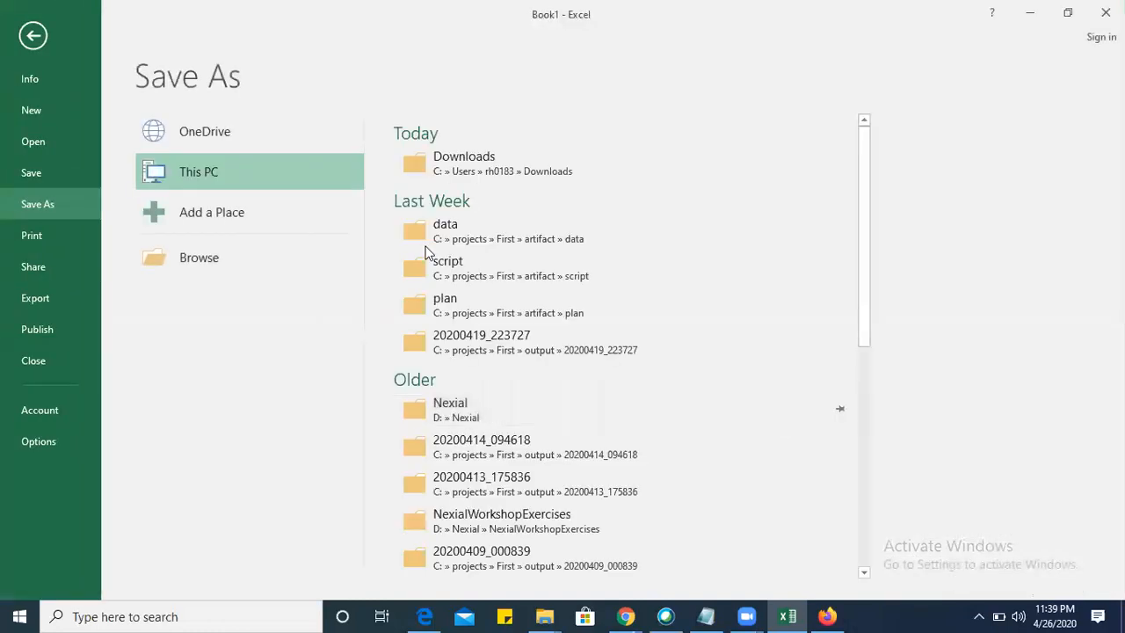
left_click(33, 36)
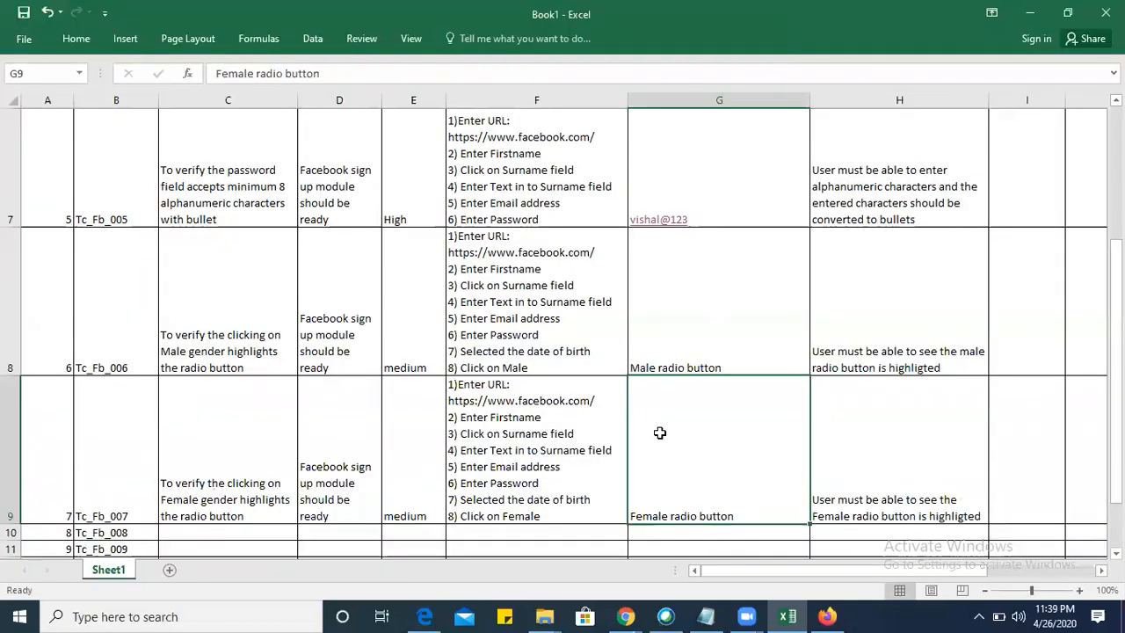
Examine the Custom gender option and its pronoun choices on the Facebook sign-up page in Firefox, and return to Excel with C10 selected.
scroll(659, 432, "down", 2)
scroll(660, 432, "down", 1)
left_click(226, 263)
key("alt+Tab")
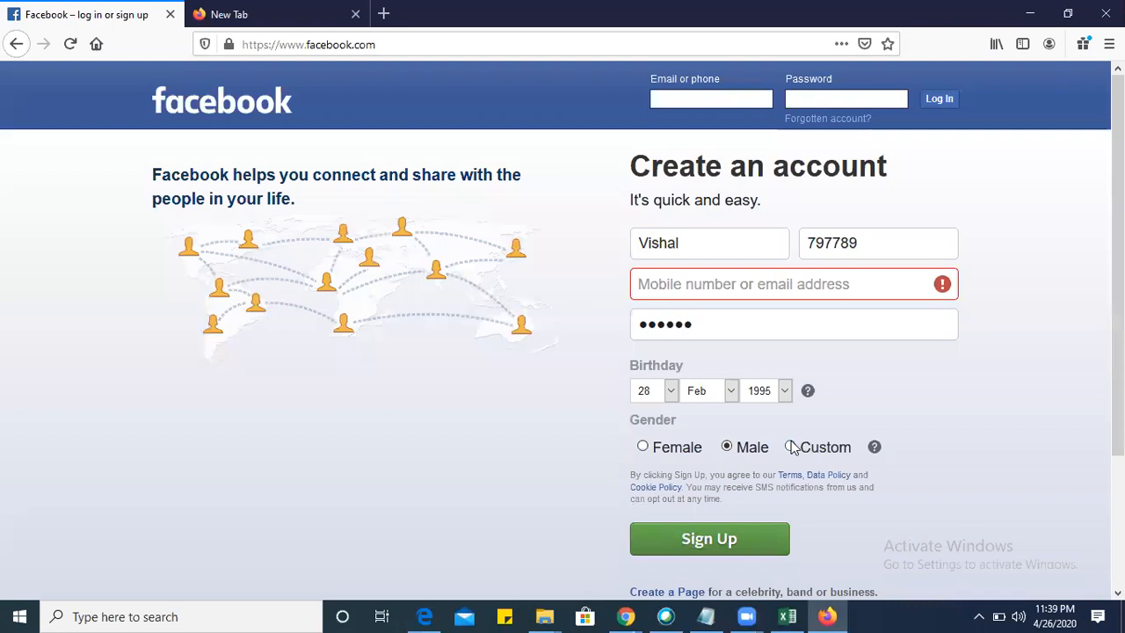
left_click(790, 446)
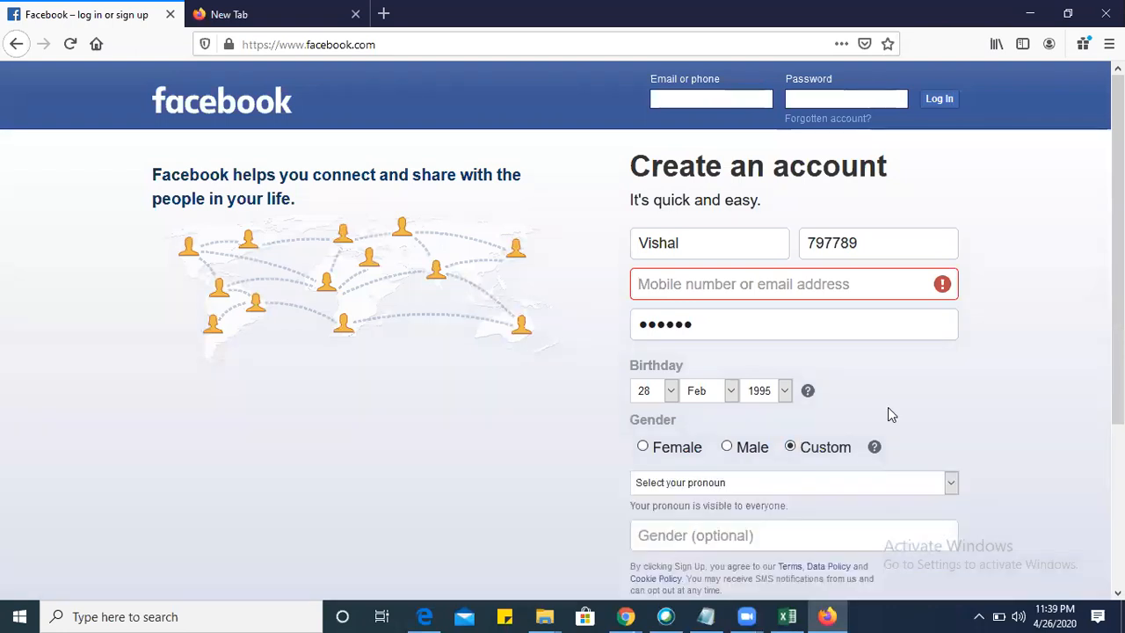
scroll(888, 409, "down", 3)
right_click(888, 407)
left_click(951, 254)
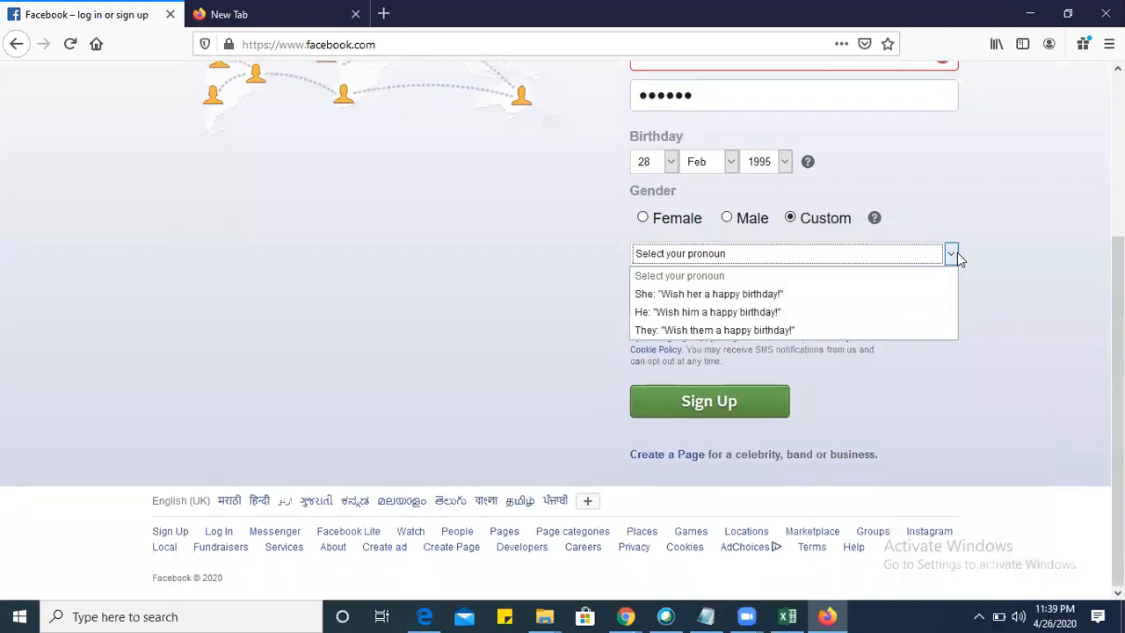
left_click(575, 322)
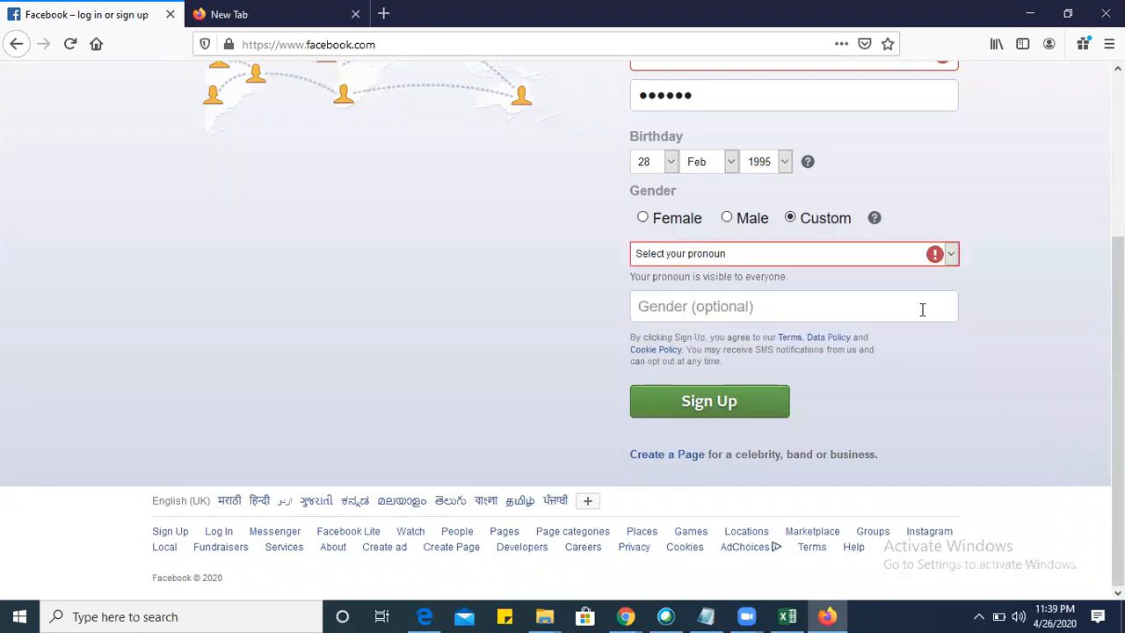
key("alt+Tab")
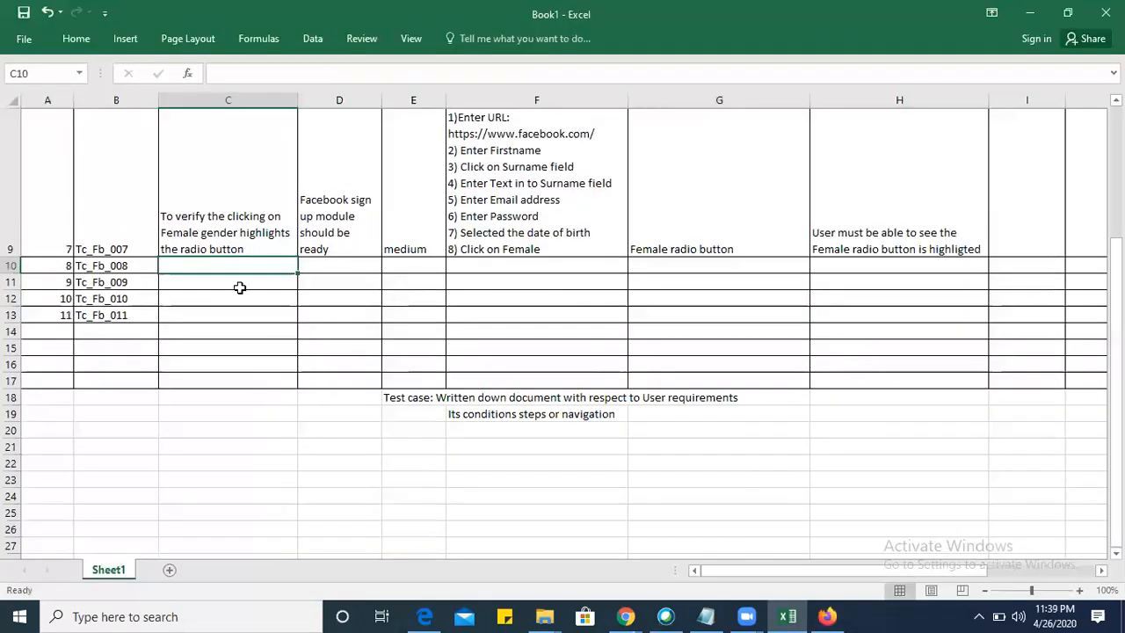
Delete the test case definition notes below the table in E18:G20.
left_click_drag(418, 398, 745, 424)
key("Delete")
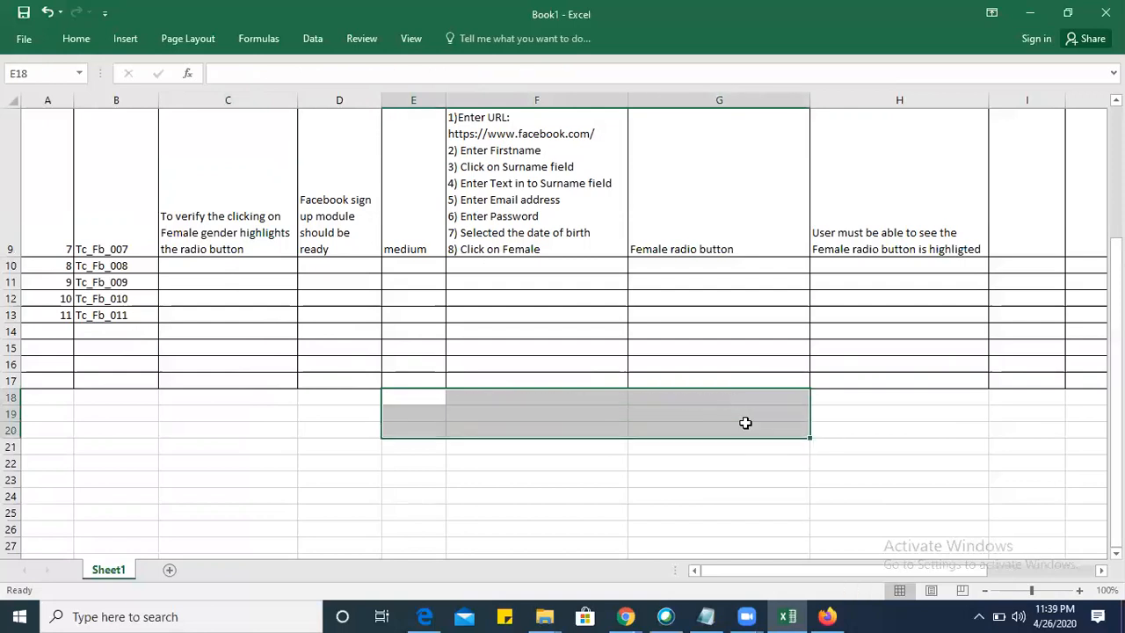
Enter "To verify clicking on Sign up button takes user to the Validation of mobile number page" as the test scenario in C10.
left_click(205, 267)
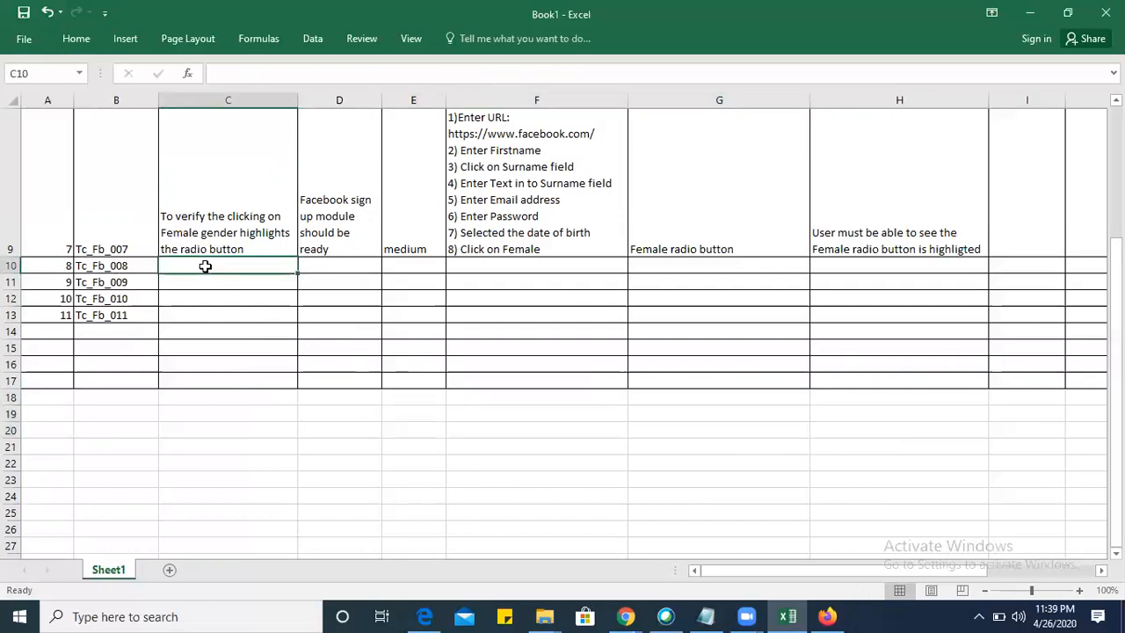
type("Co")
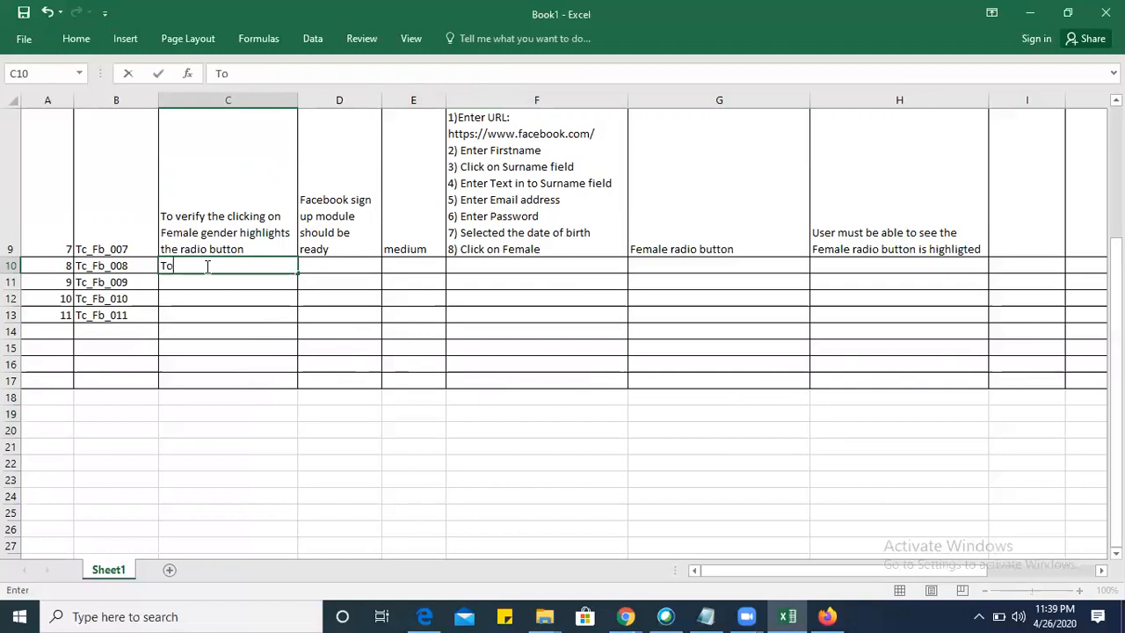
type(" verify clicking on Sign up but")
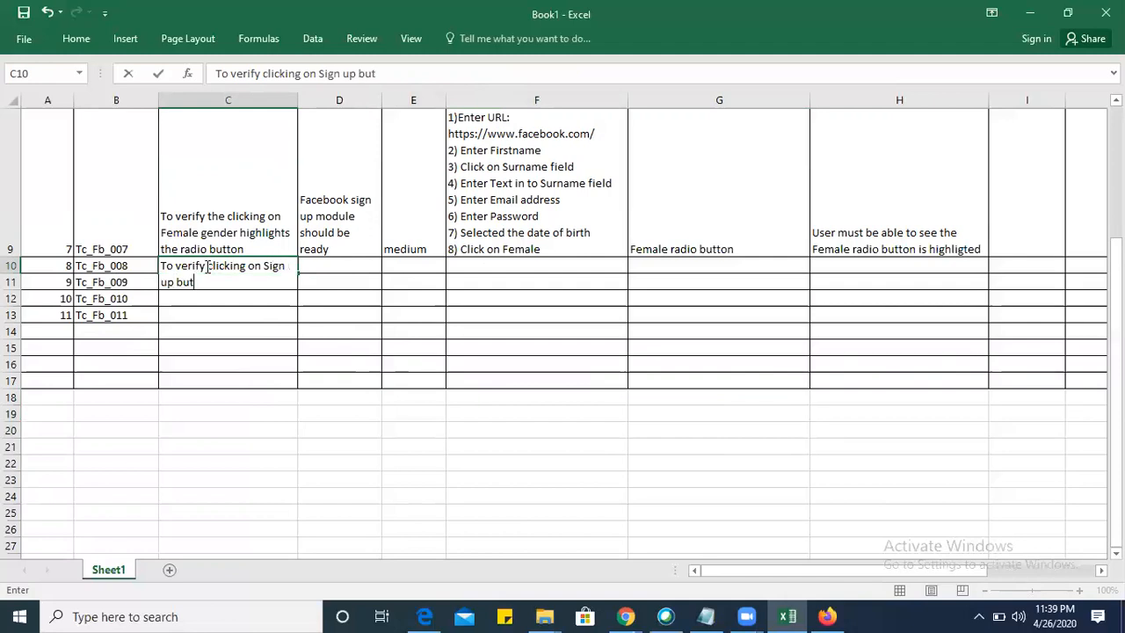
type("ton takes user to the ")
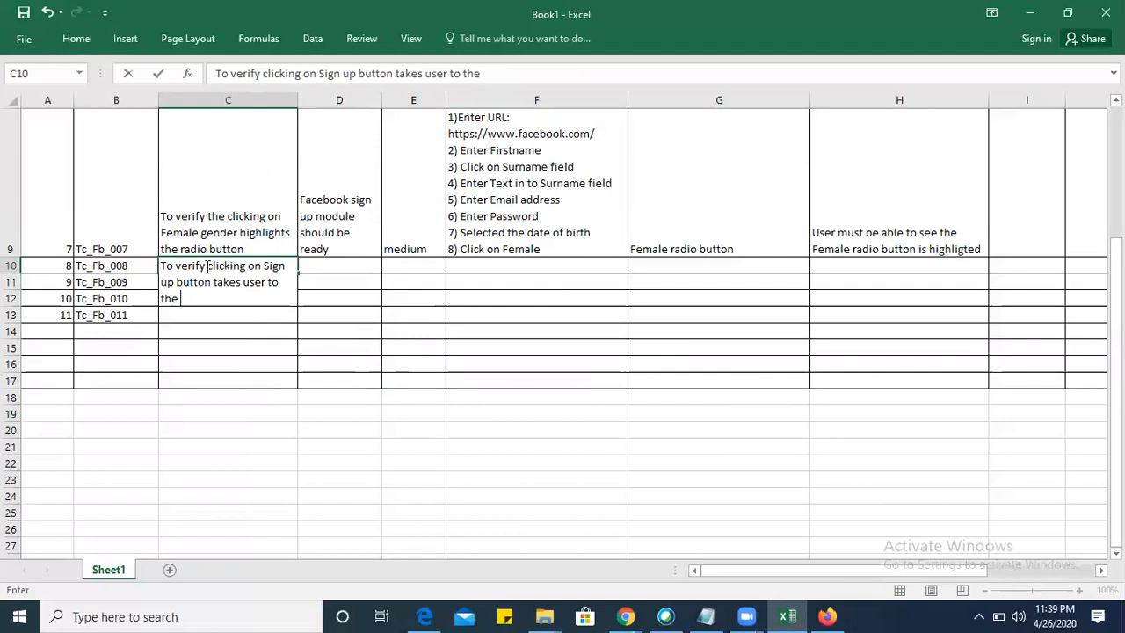
type("Validatio")
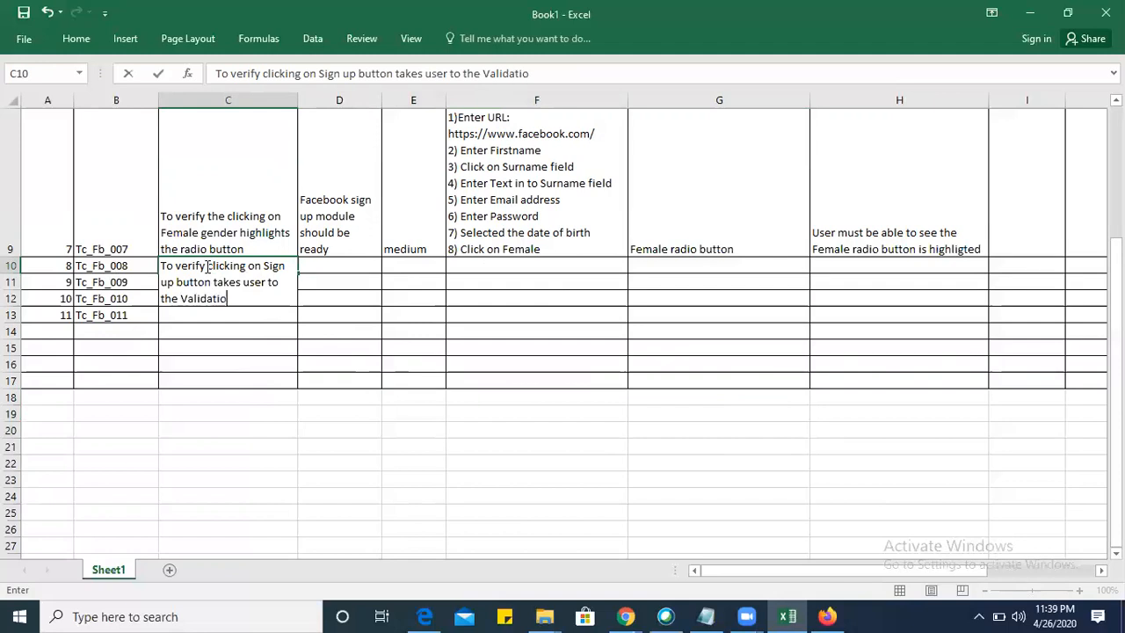
type("n of mobile number page")
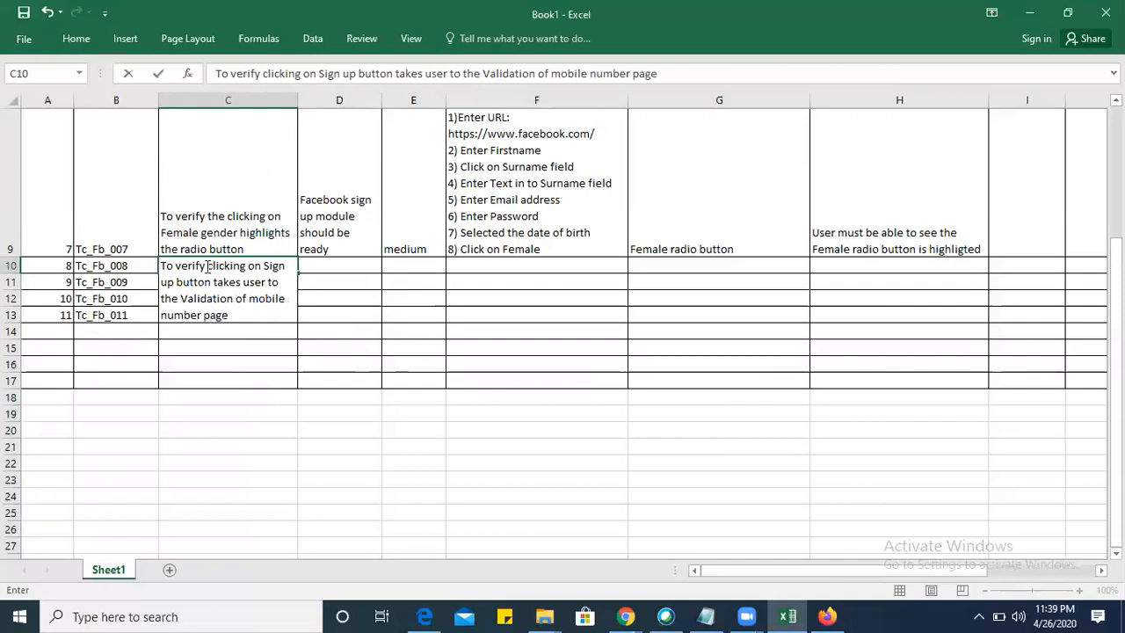
Copy the precondition from D9 into D10 and set the Tc_Fb_008 priority in E10 to "High".
left_click(333, 281)
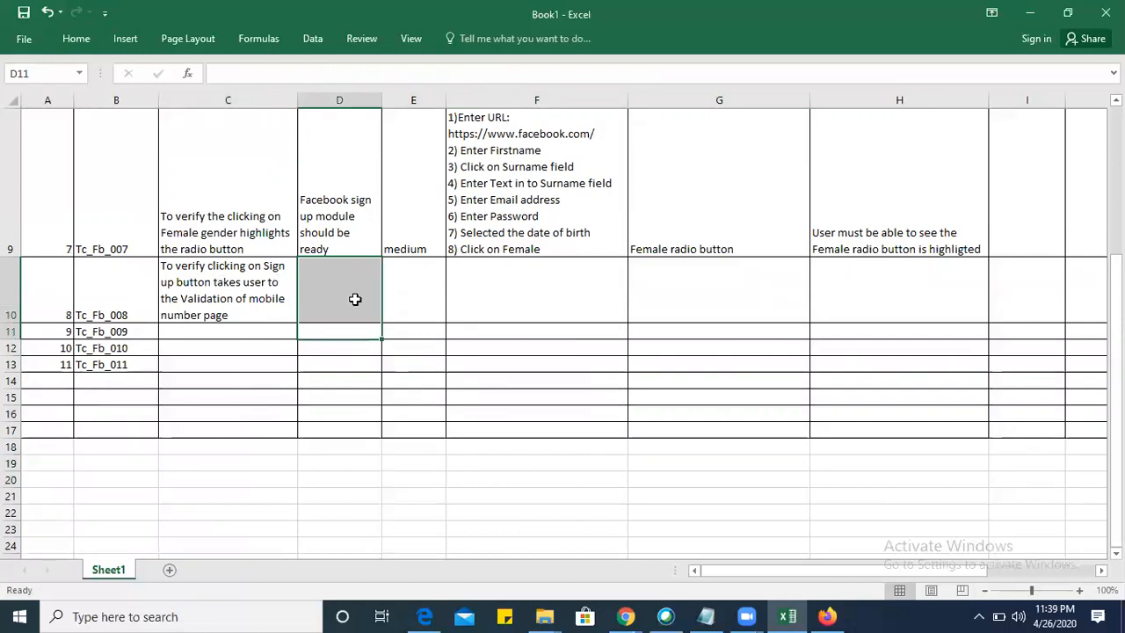
left_click(347, 201)
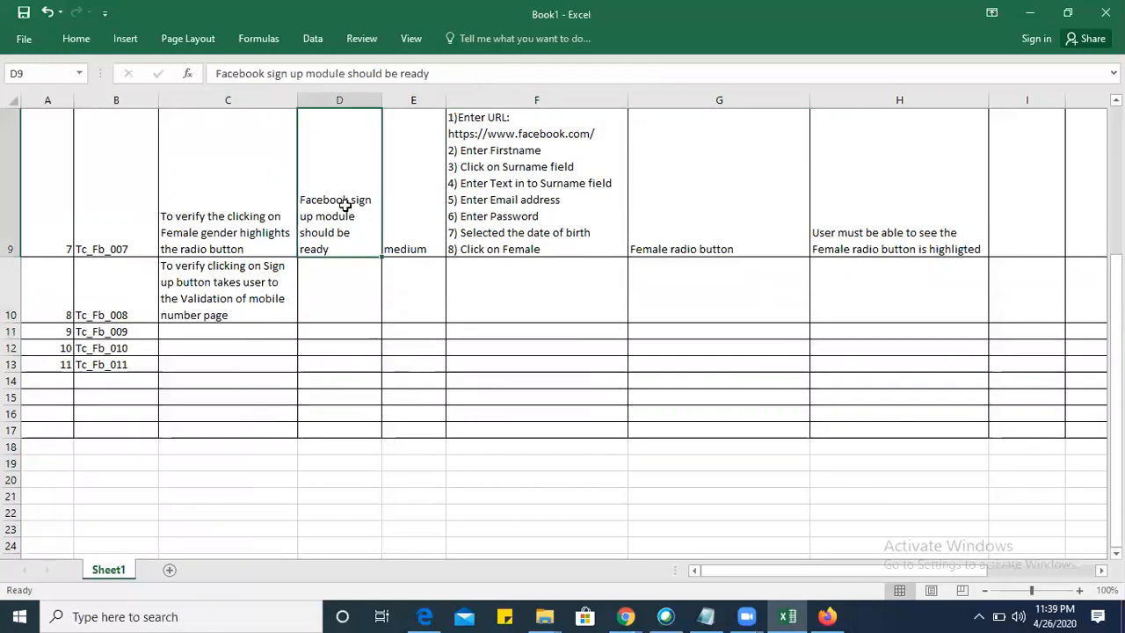
key("ctrl+c")
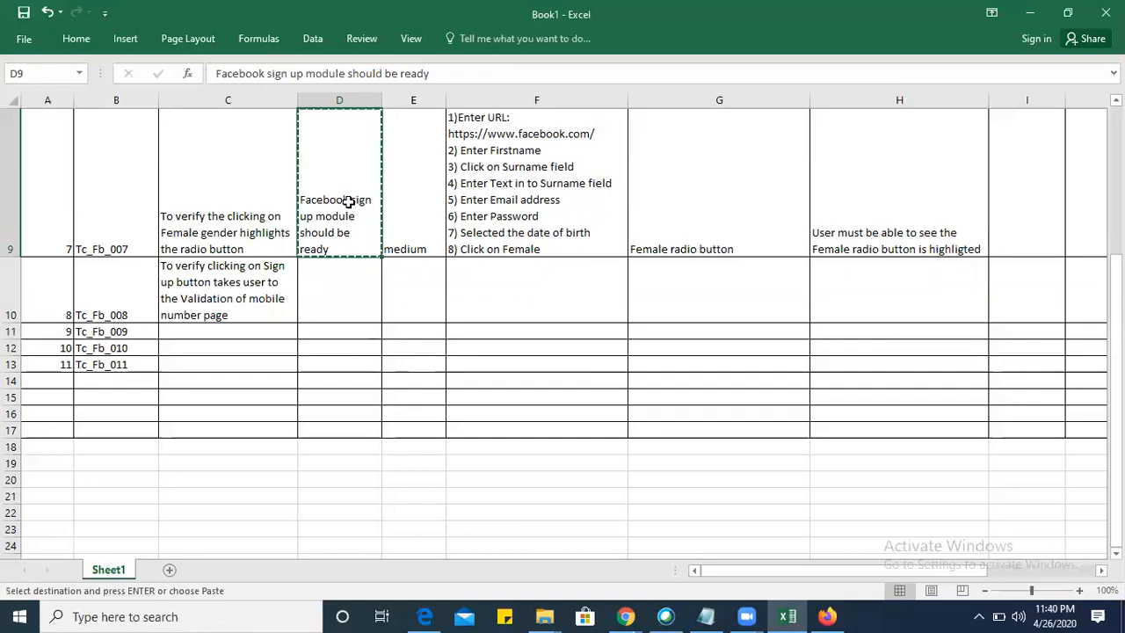
left_click(342, 295)
left_click(364, 131)
left_click(348, 270)
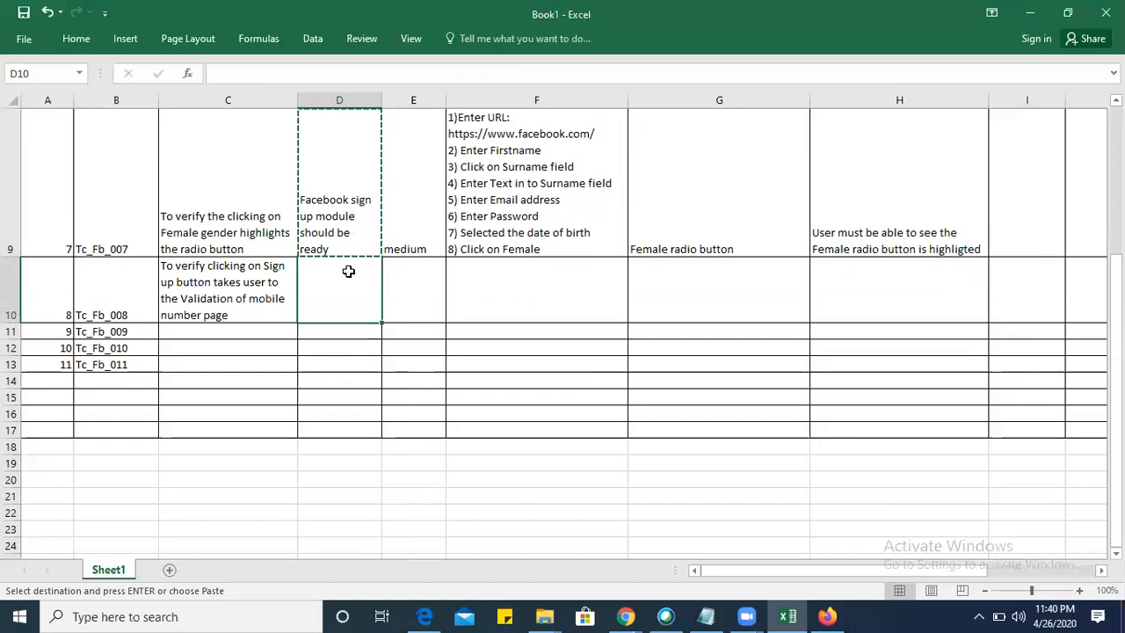
key("ctrl+v")
left_click(424, 282)
type("High")
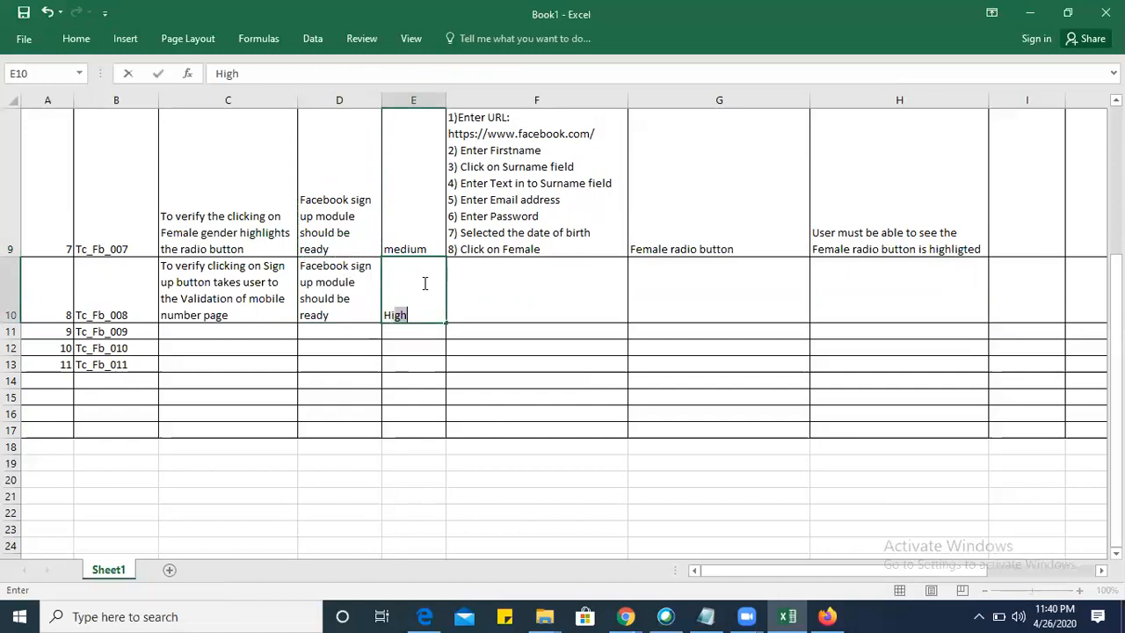
Copy the Tc_Fb_007 test steps from F9 into F10.
left_click(540, 296)
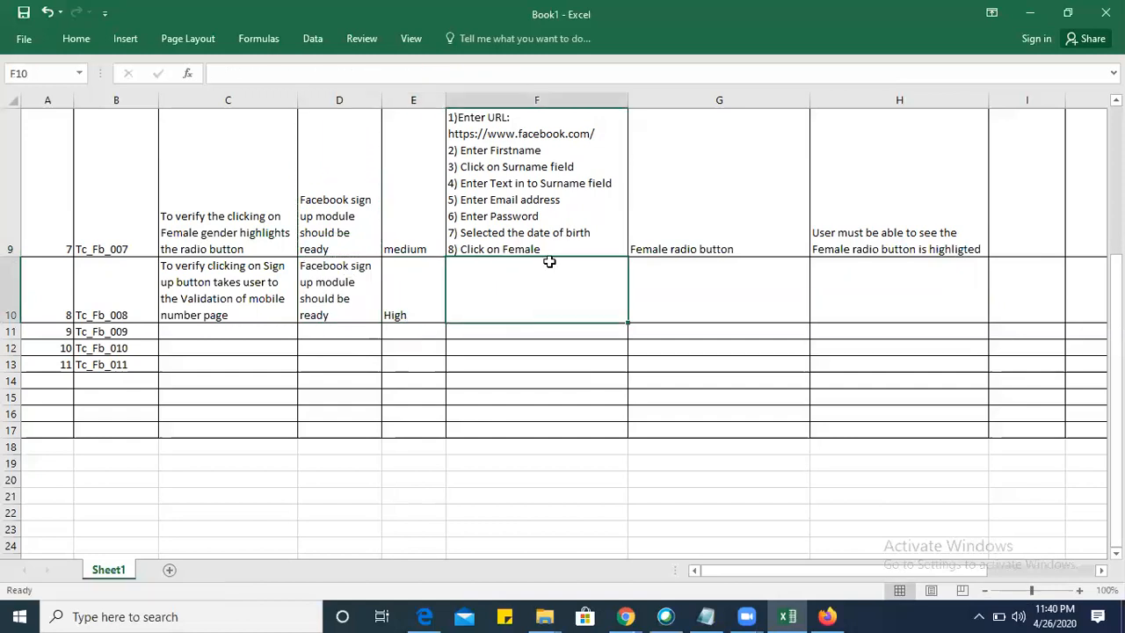
left_click(556, 215)
key("ctrl+c")
left_click(519, 299)
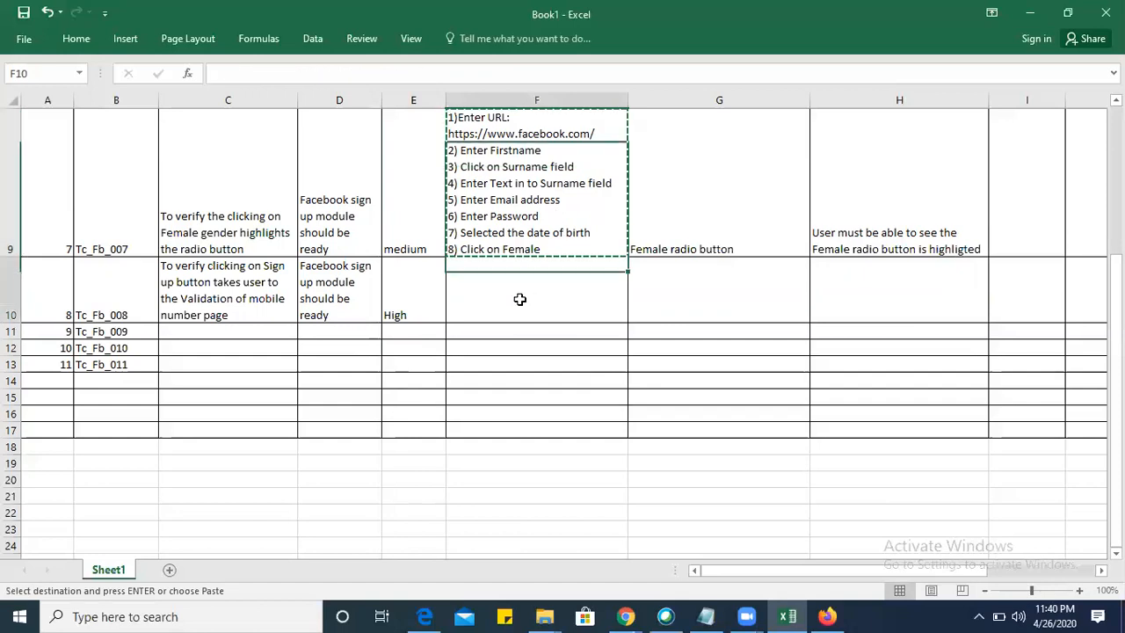
key("ctrl+v")
Add the line "9) Click on Sign Up button" at the end of the test steps in F10.
double_click(552, 395)
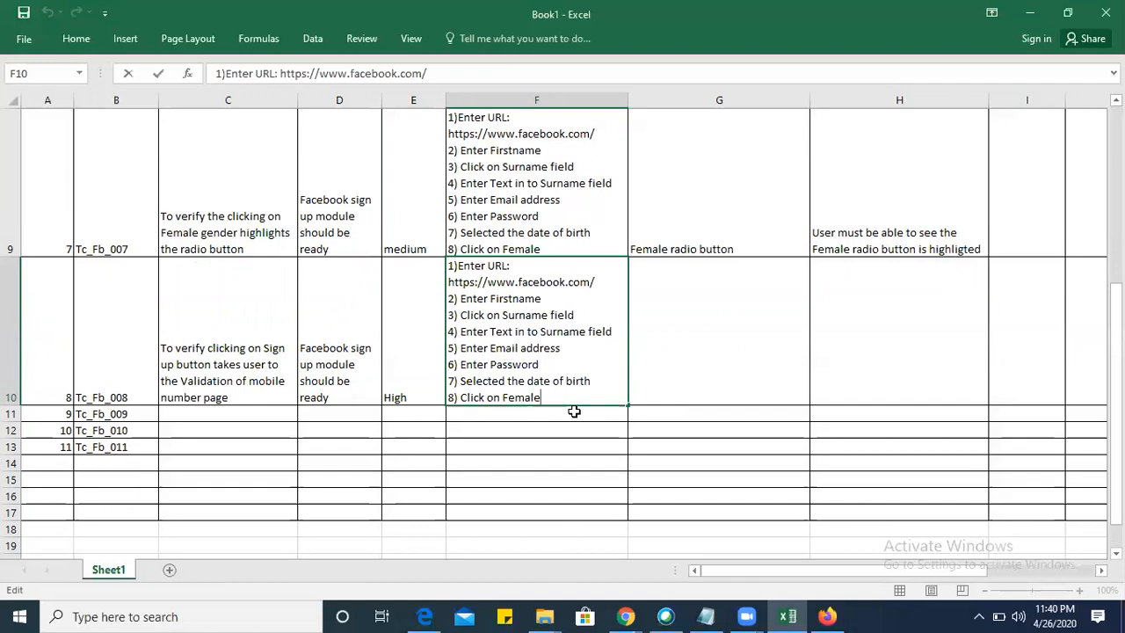
key("alt+Return")
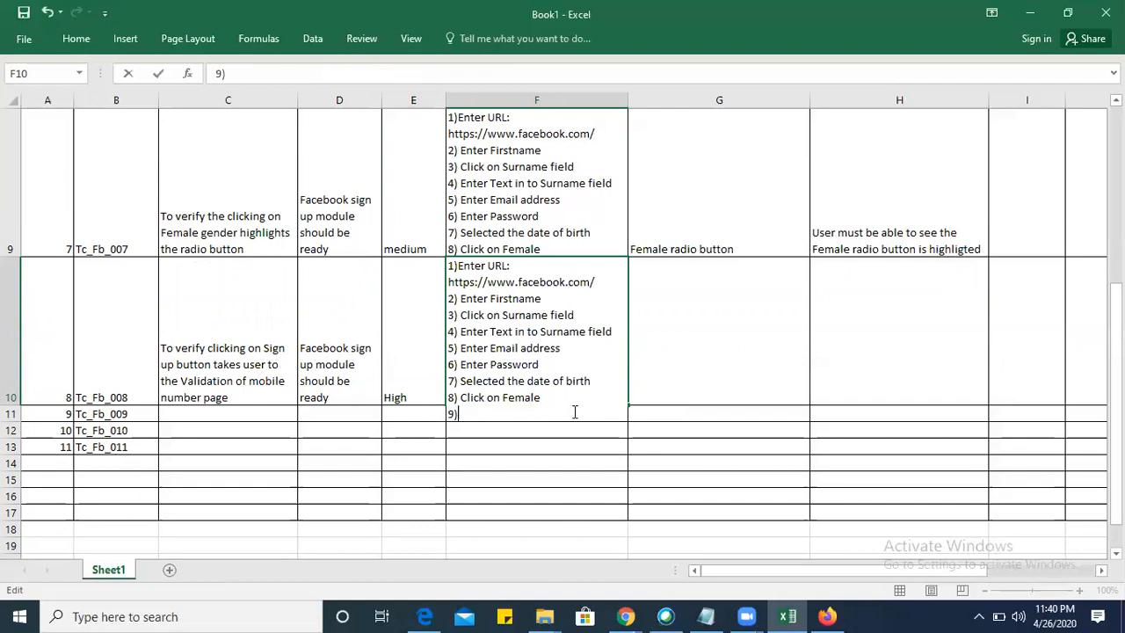
type("9) S")
key("BackSpace")
type("Click on Su")
type("g")
key("BackSpace")
key("BackSpace")
type("ign Up button")
key("Tab")
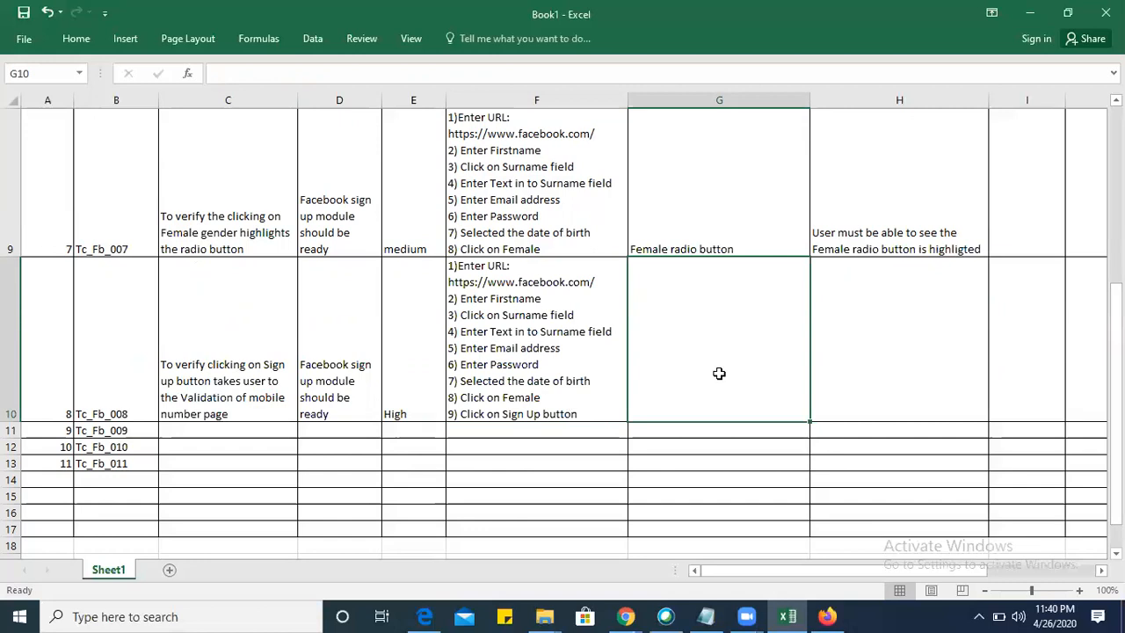
type("Clickon")
key("BackSpace")
key("BackSpace")
key("BackSpace")
key("BackSpace")
key("BackSpace")
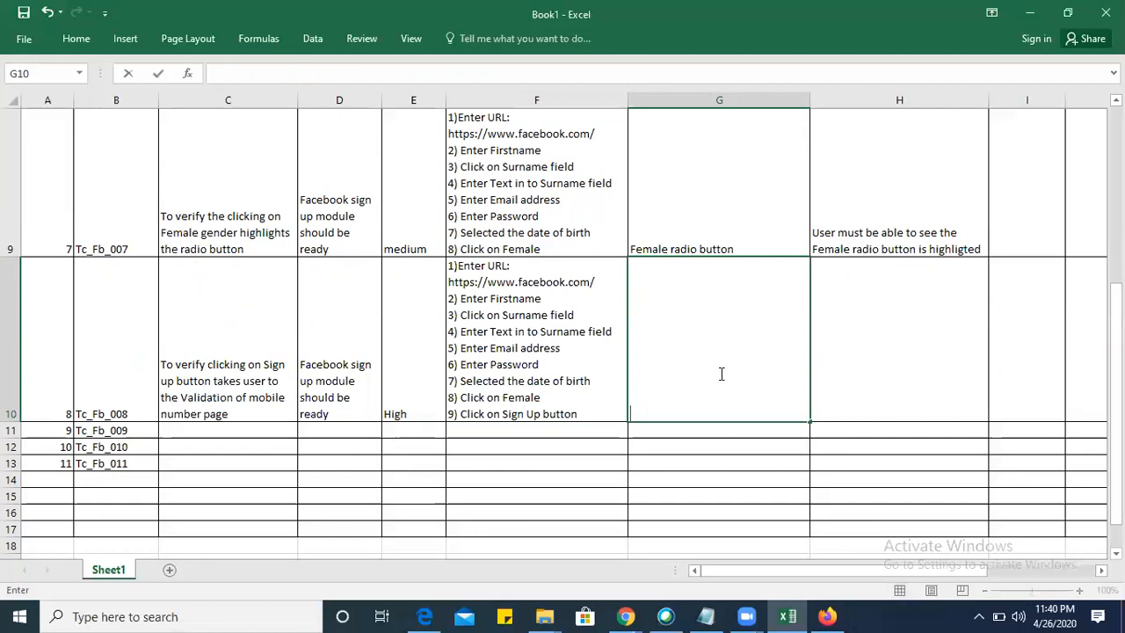
Enter "User must be able to get navigated to Mobile number validation page" as the expected result in H10.
left_click(870, 355)
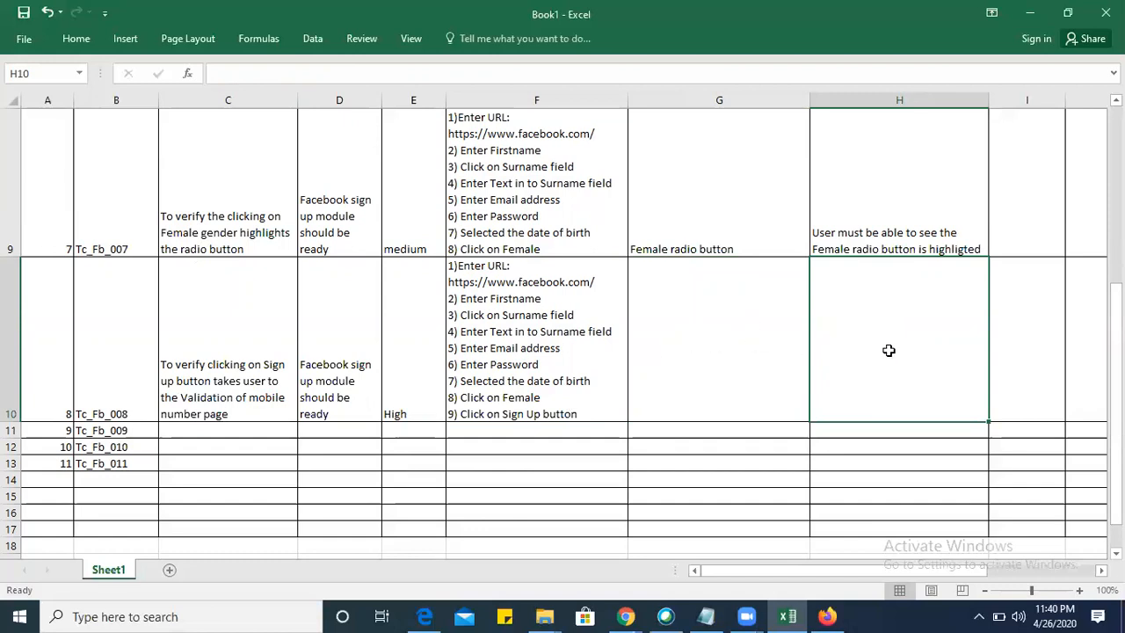
type("Useer")
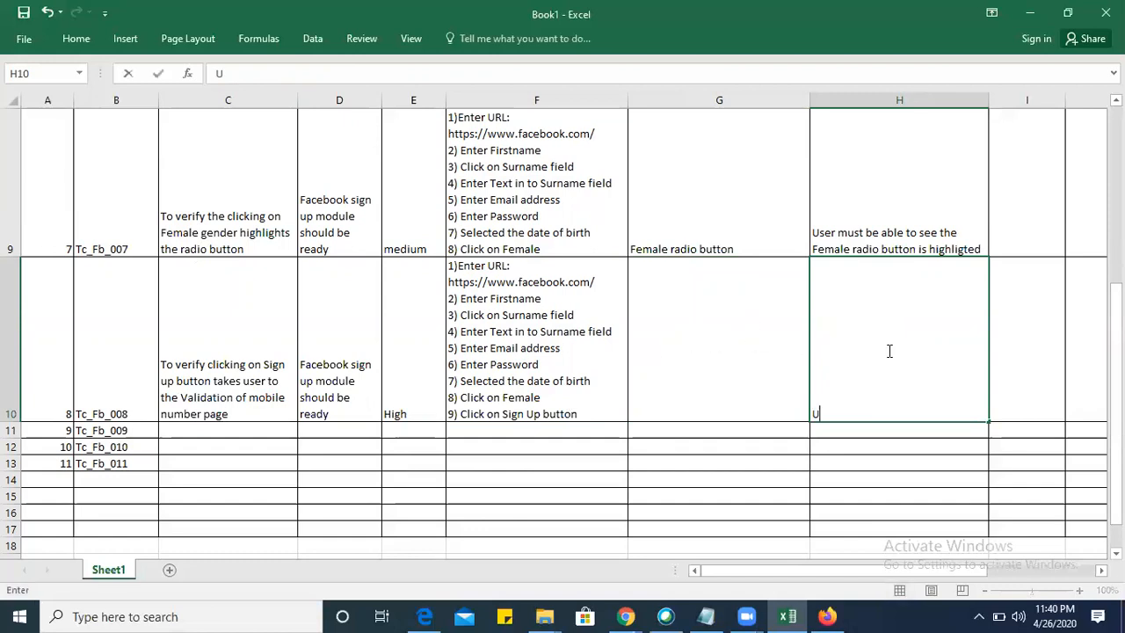
key("BackSpace")
key("BackSpace")
key("BackSpace")
type("er must be")
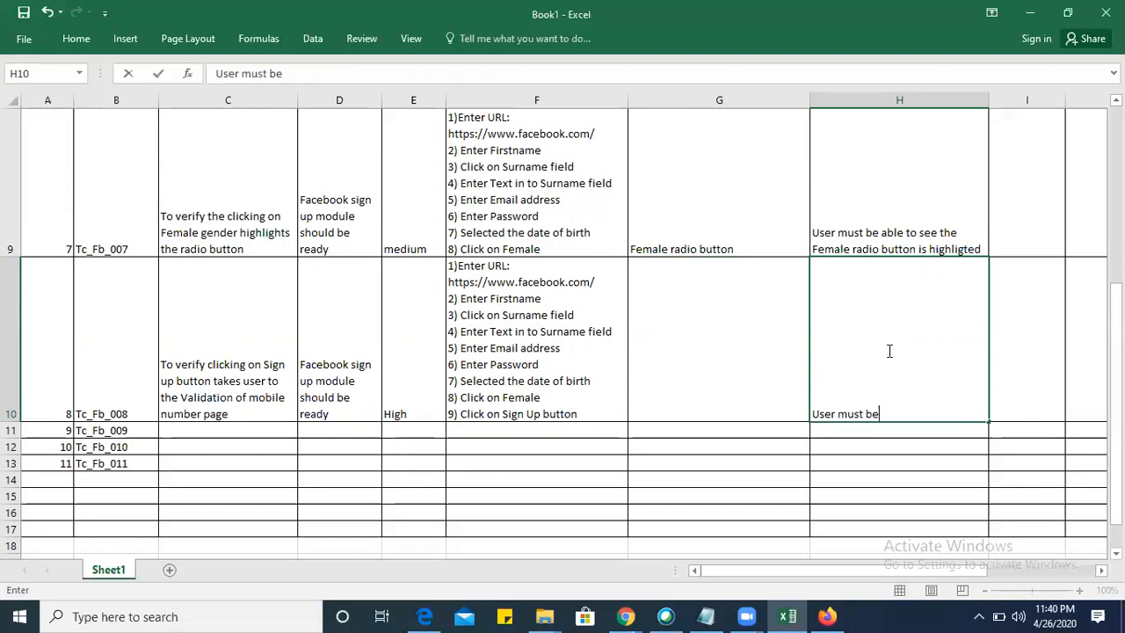
type(" able to get")
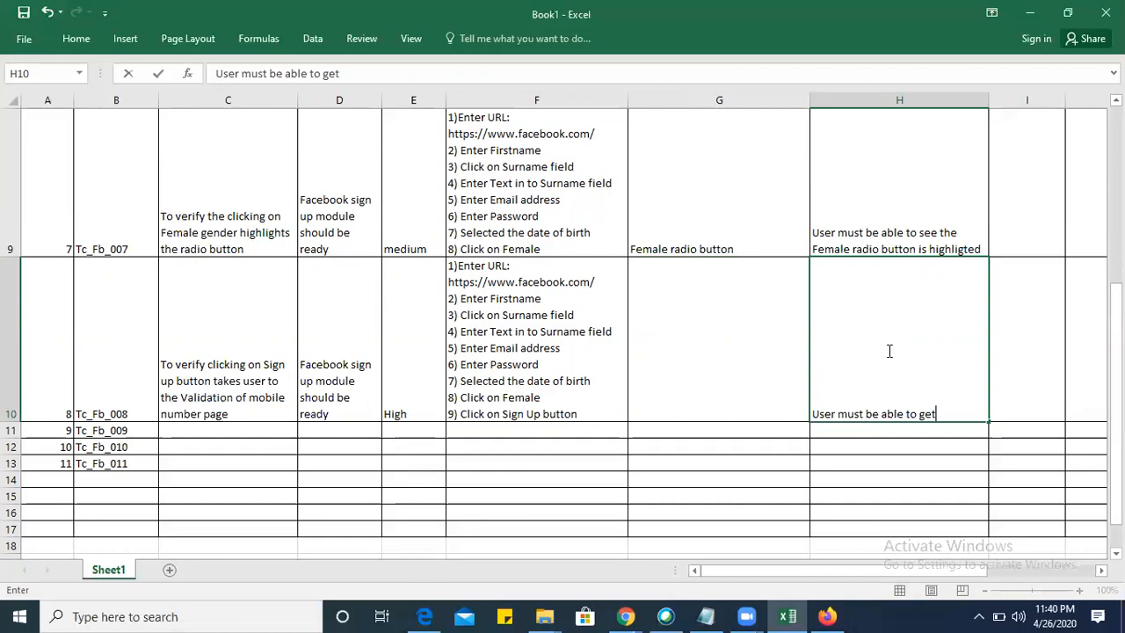
type(" navigated to")
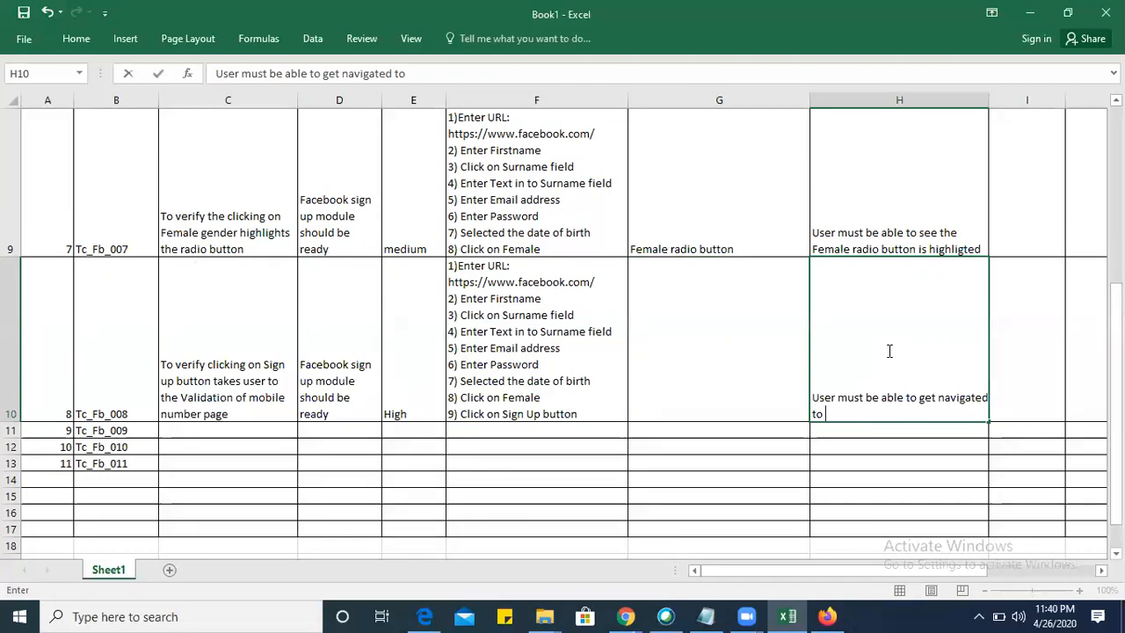
type(" Mobile number validation page")
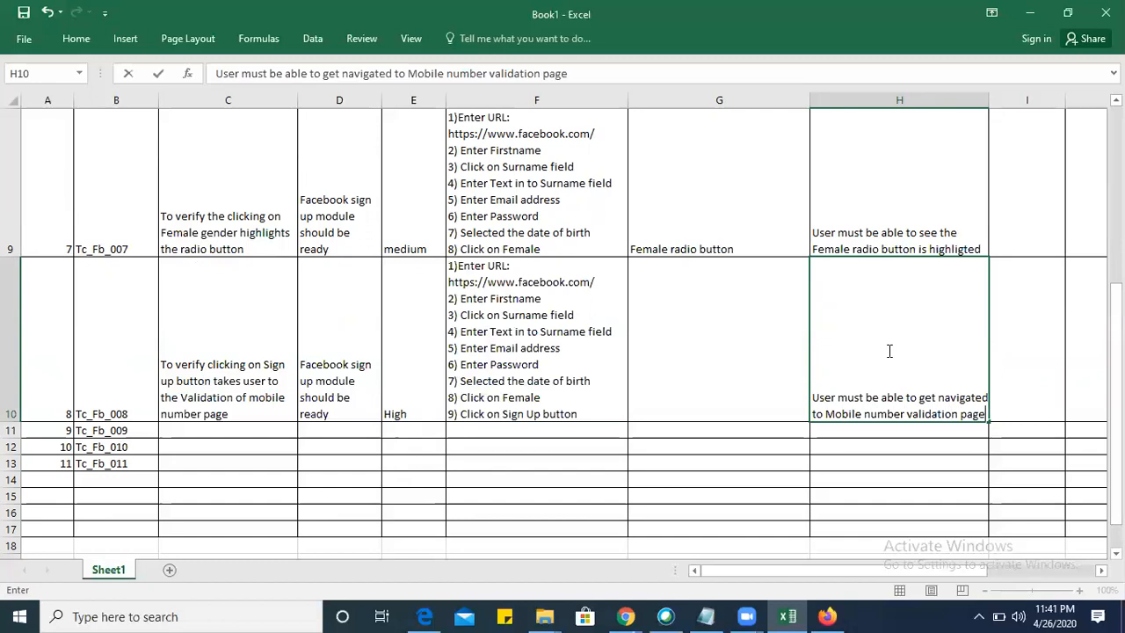
Remove "able to" from the expected result in H10 so it reads "User must be get navigated to Mobile number validation page".
double_click(895, 395)
key("BackSpace")
key("BackSpace")
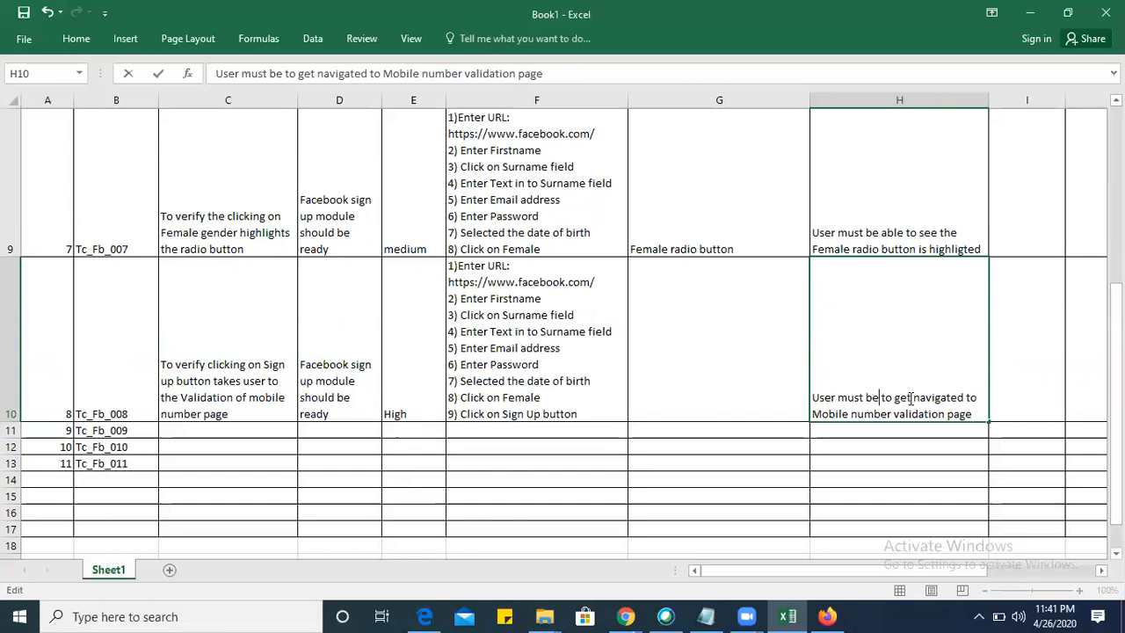
key("BackSpace")
key("Delete")
key("Delete")
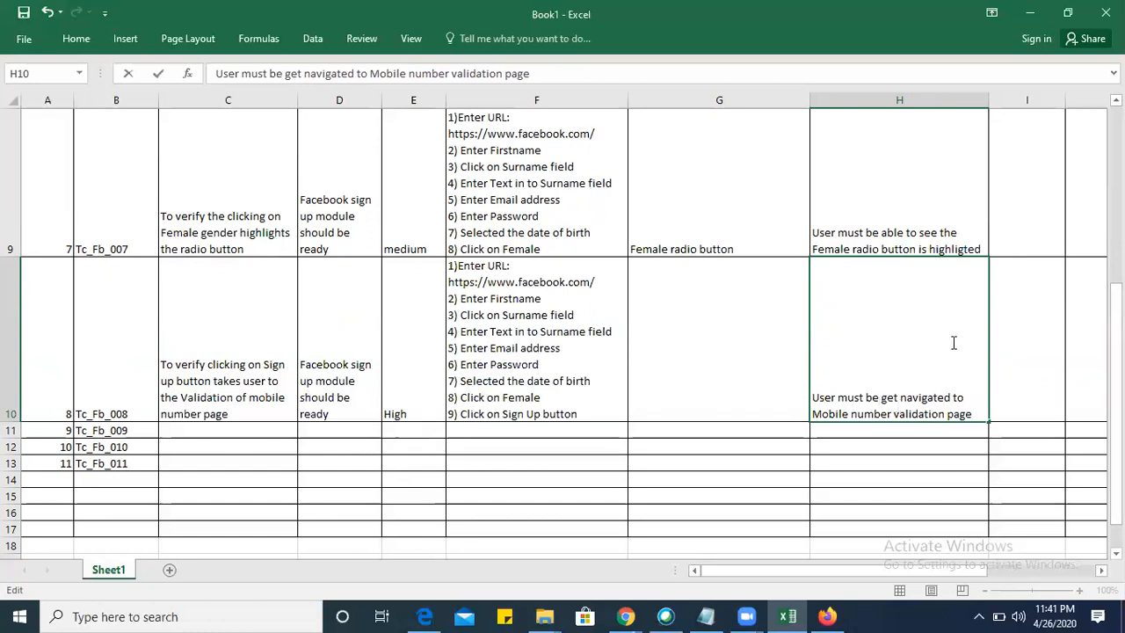
left_click(1024, 351)
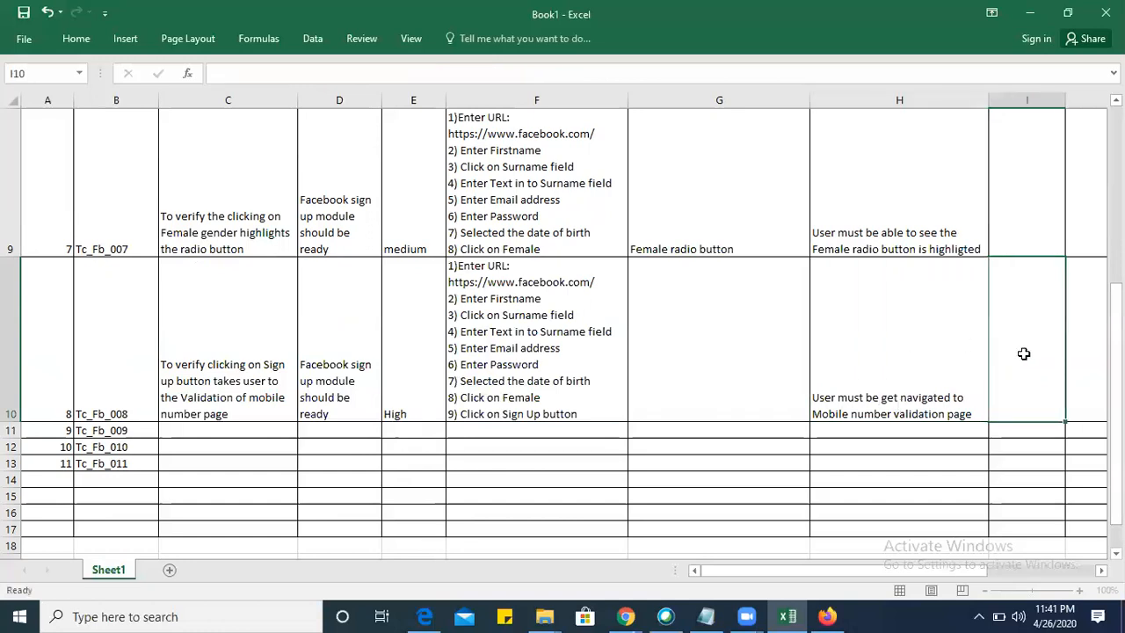
Widen the Actual Result column I.
scroll(504, 411, "up", 1)
scroll(505, 411, "up", 5)
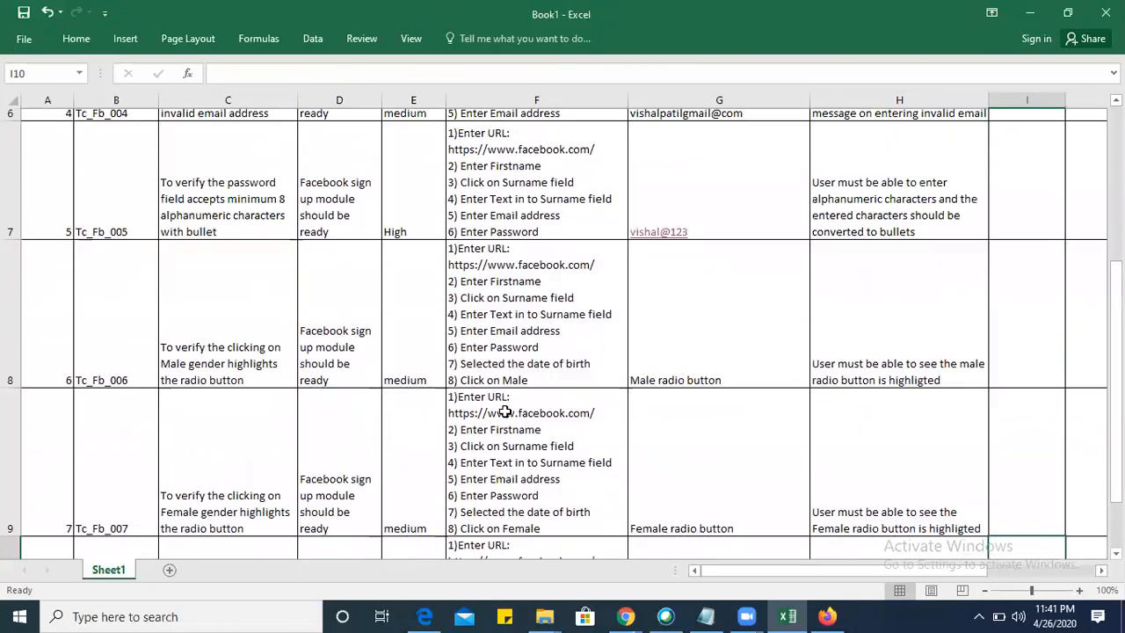
scroll(504, 411, "up", 5)
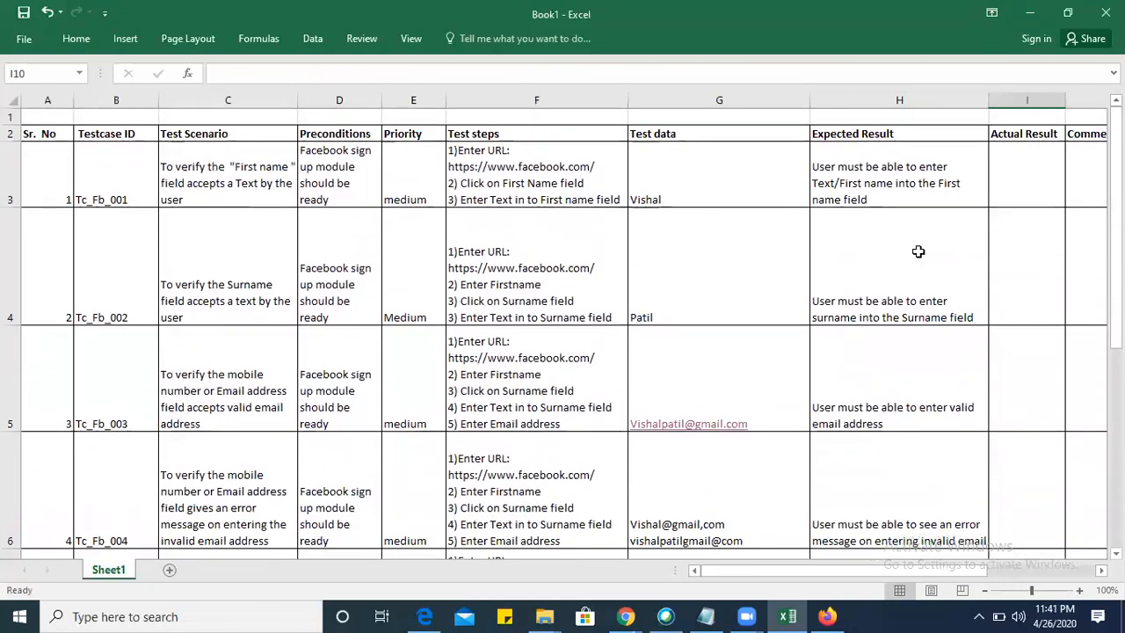
scroll(994, 196, "right", 4)
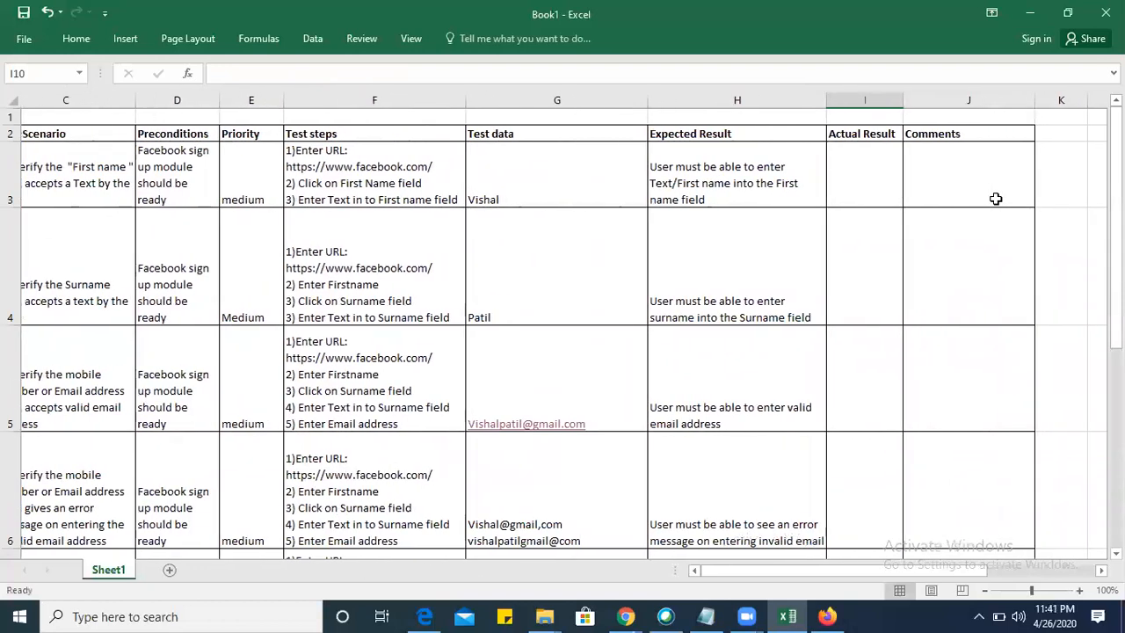
left_click_drag(927, 100, 1000, 107)
Enter the actual results "Working as expected" in I3 and "Passs" in I4.
left_click(958, 177)
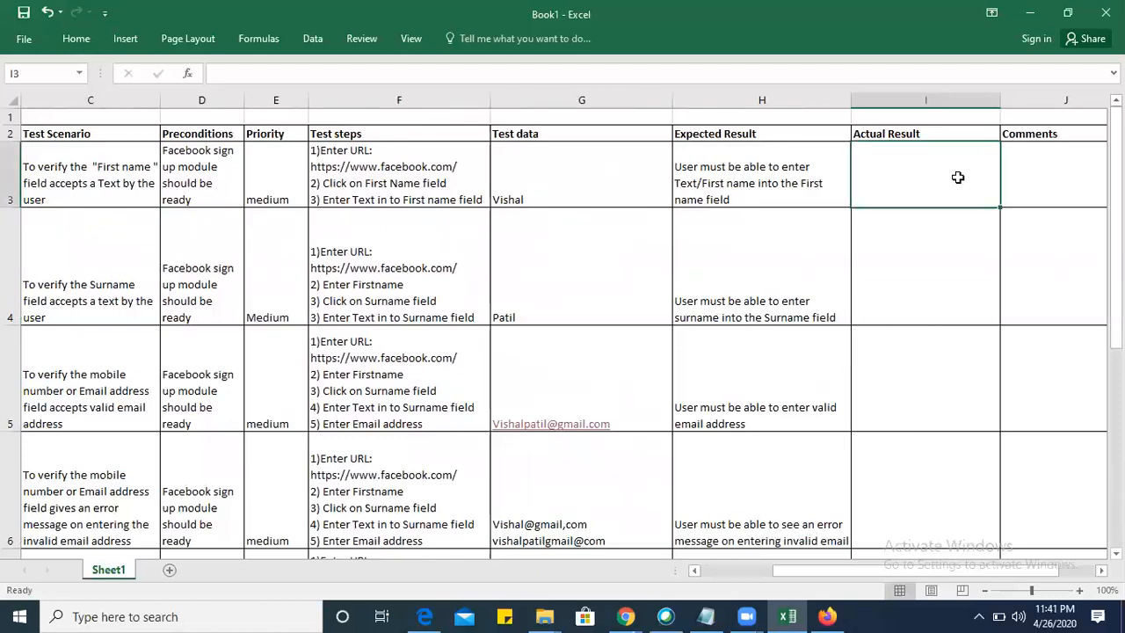
type("Working ")
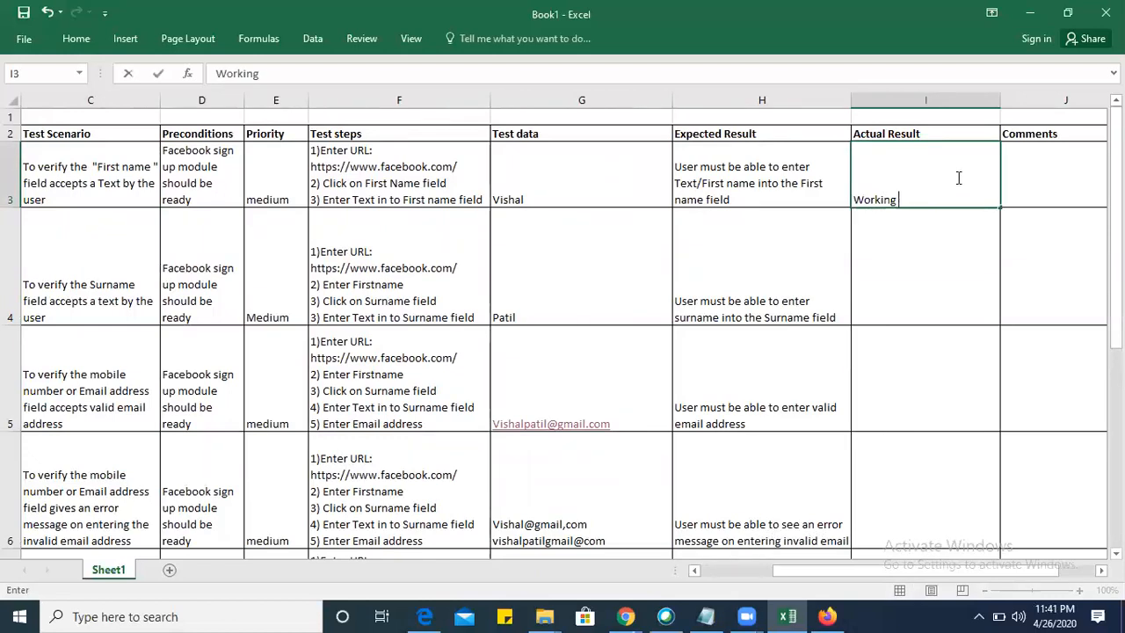
type("as expected")
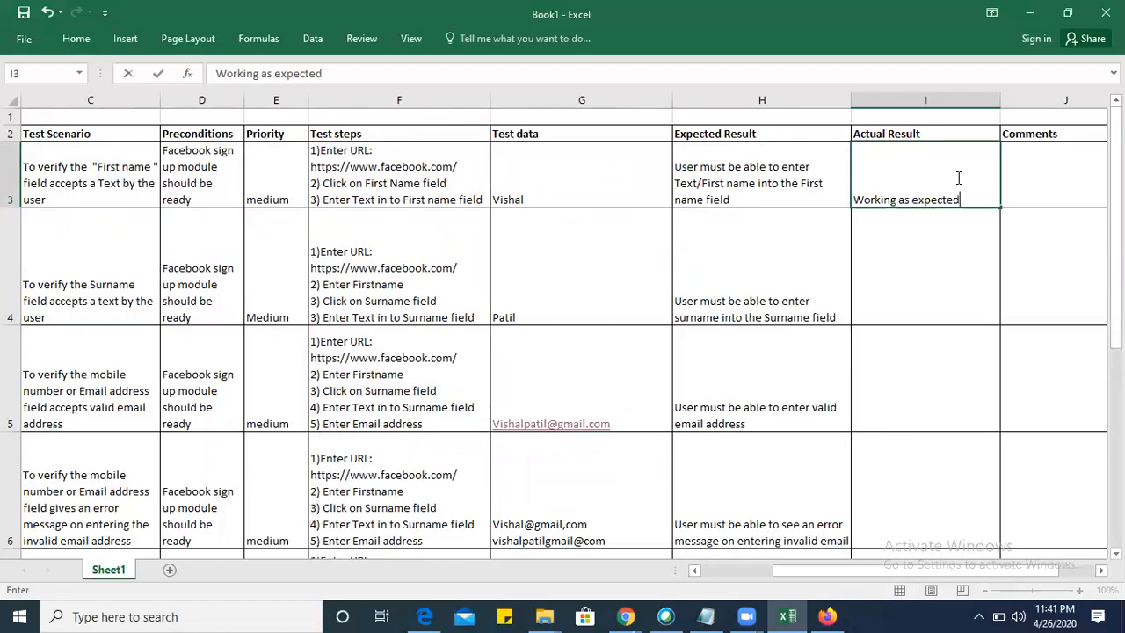
left_click(911, 261)
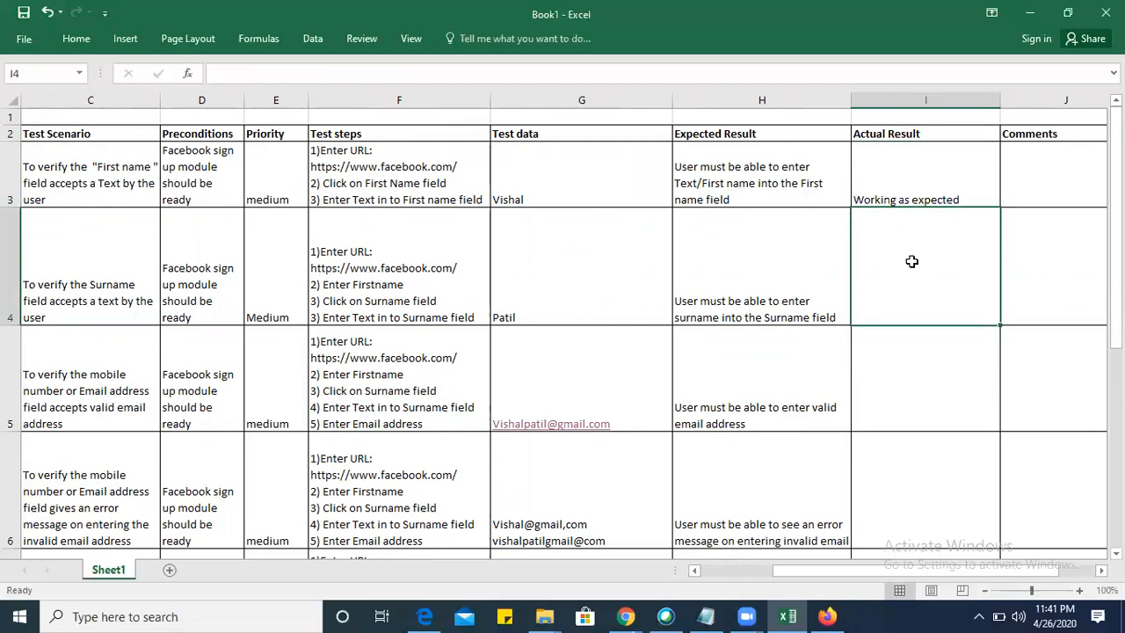
type("Passs")
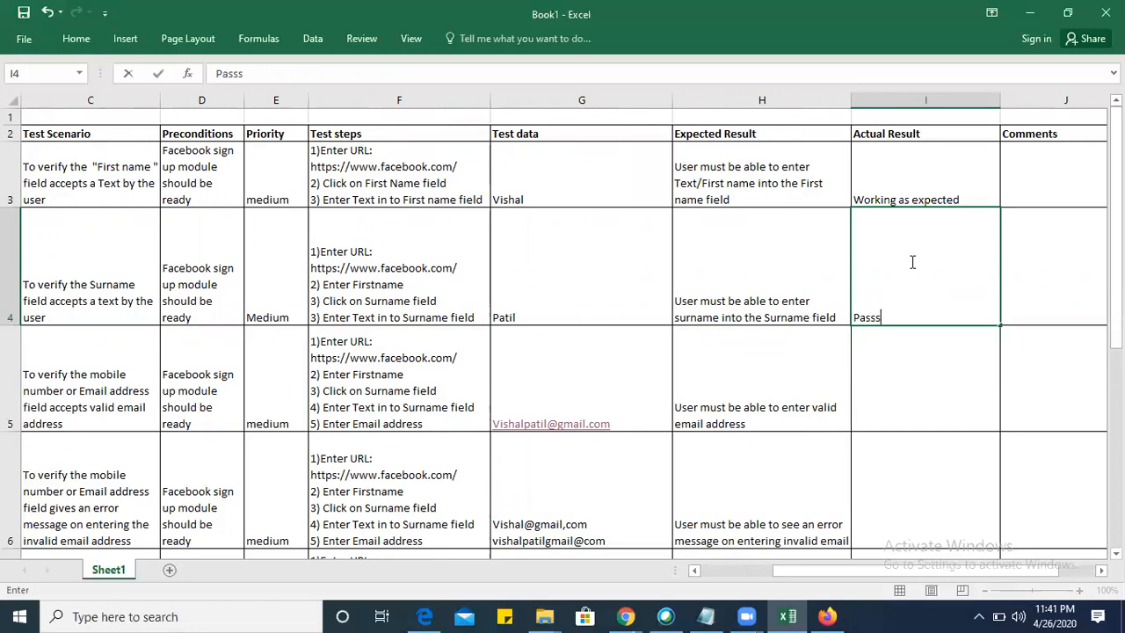
key("Return")
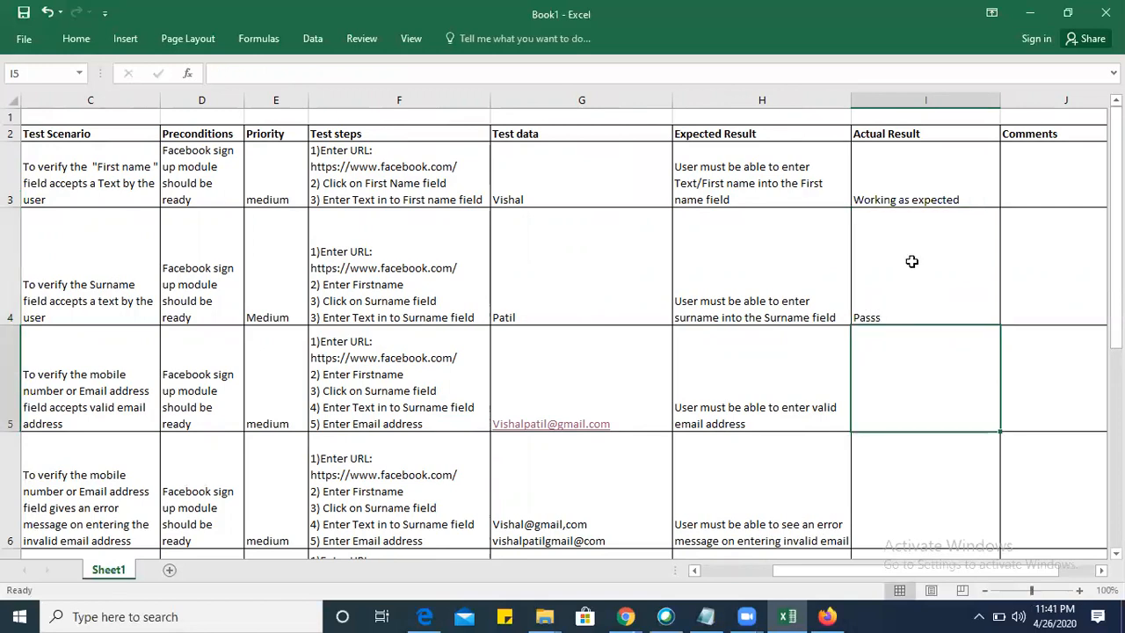
Enter the actual results "Fail" in I5 and "Passs" in I6.
scroll(305, 326, "left", 2)
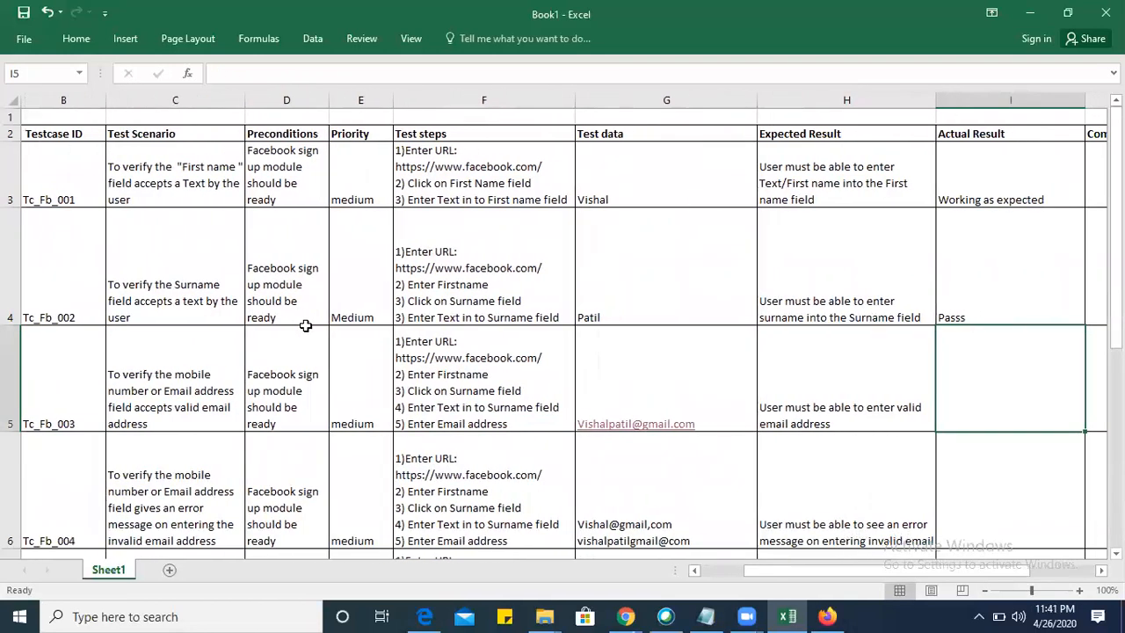
scroll(305, 326, "right", 1)
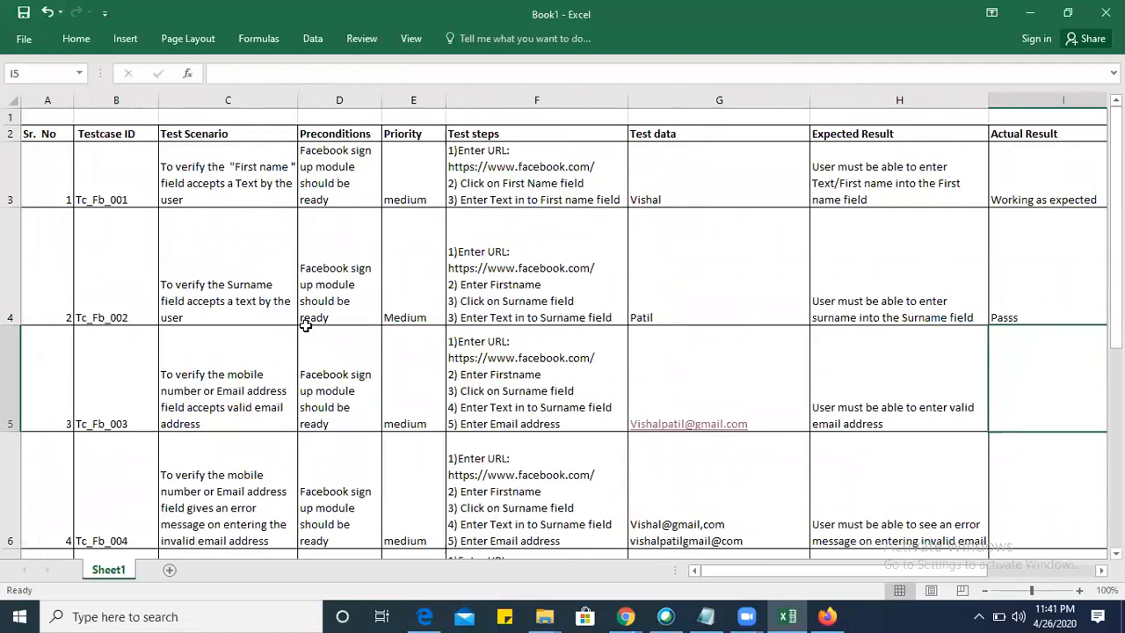
scroll(305, 326, "right", 2)
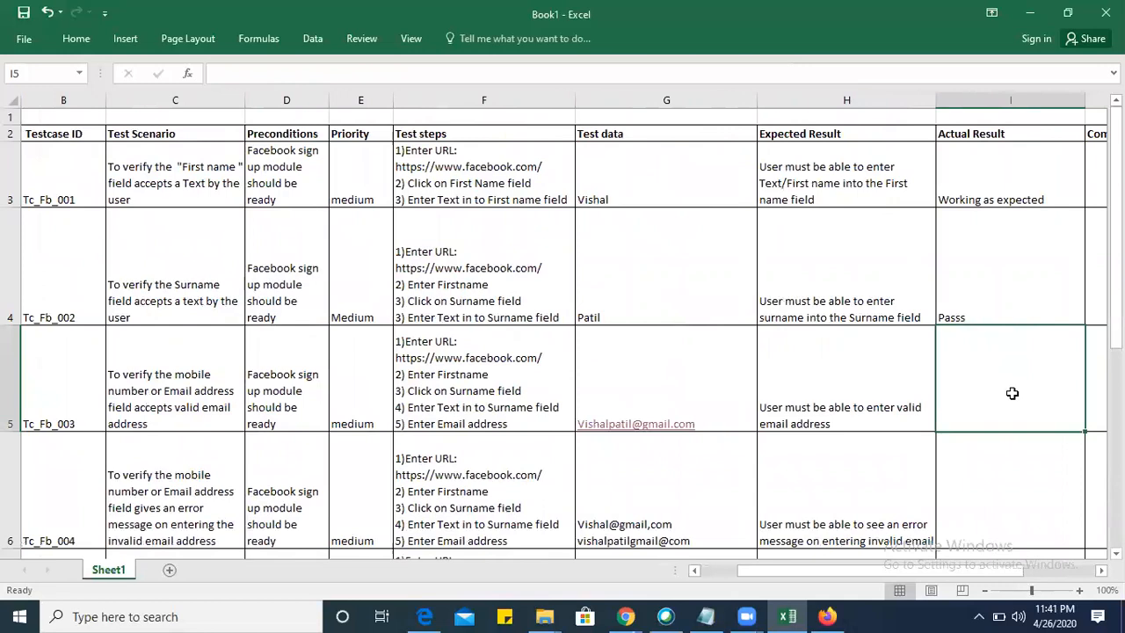
type("Fail")
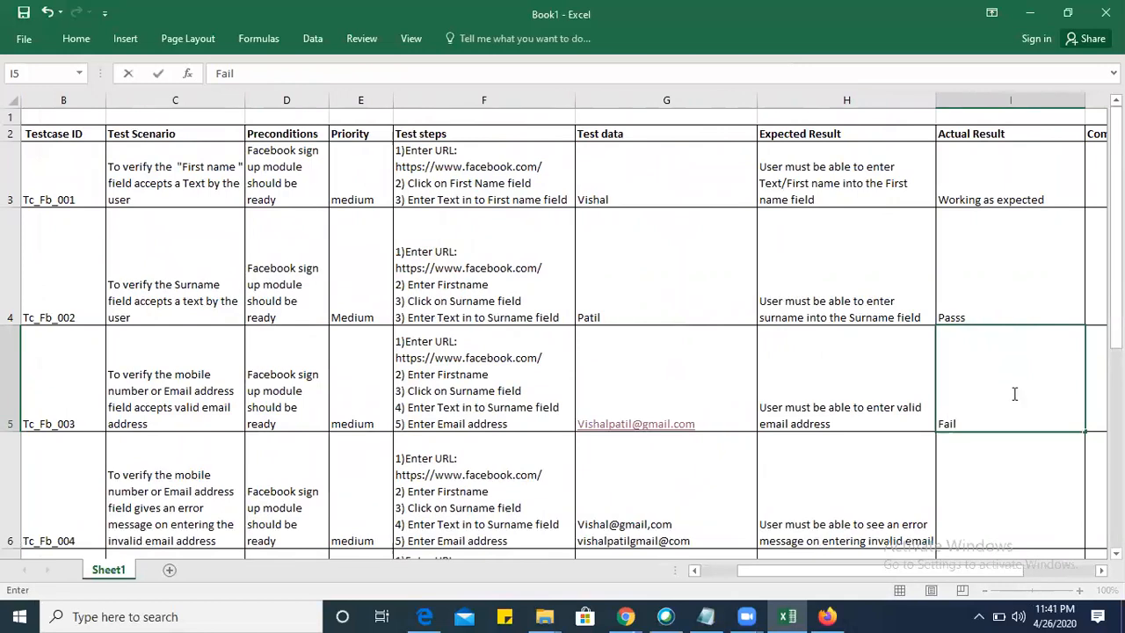
key("Return")
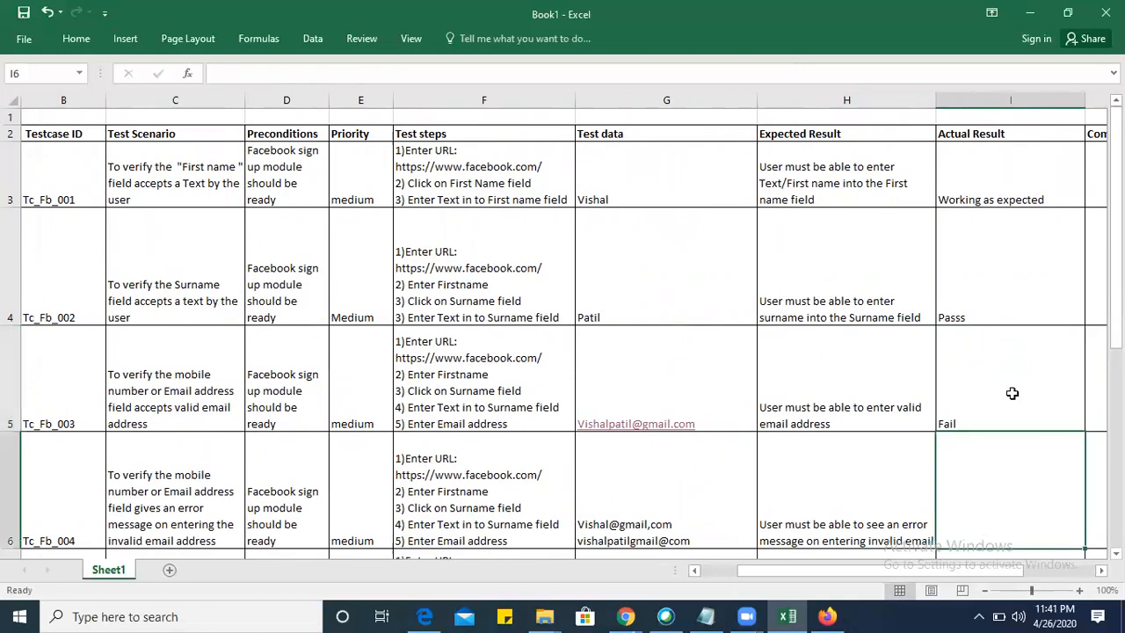
type("Passs")
key("Return")
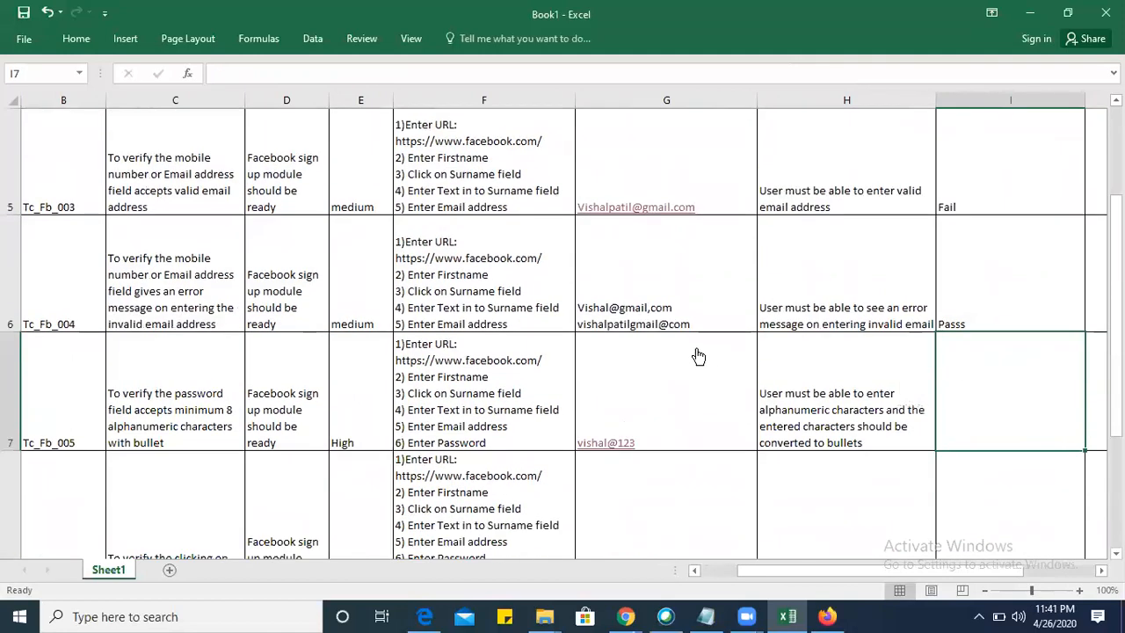
Narrow the Test data column G slightly and widen the Preconditions column D.
scroll(695, 354, "left", 1)
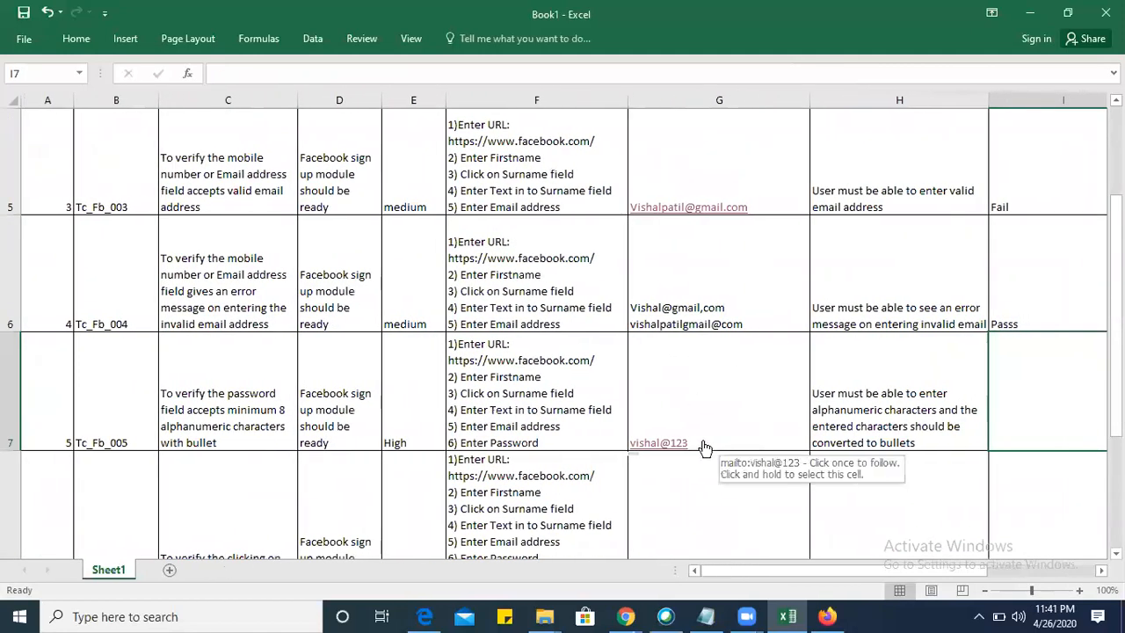
scroll(376, 274, "up", 2)
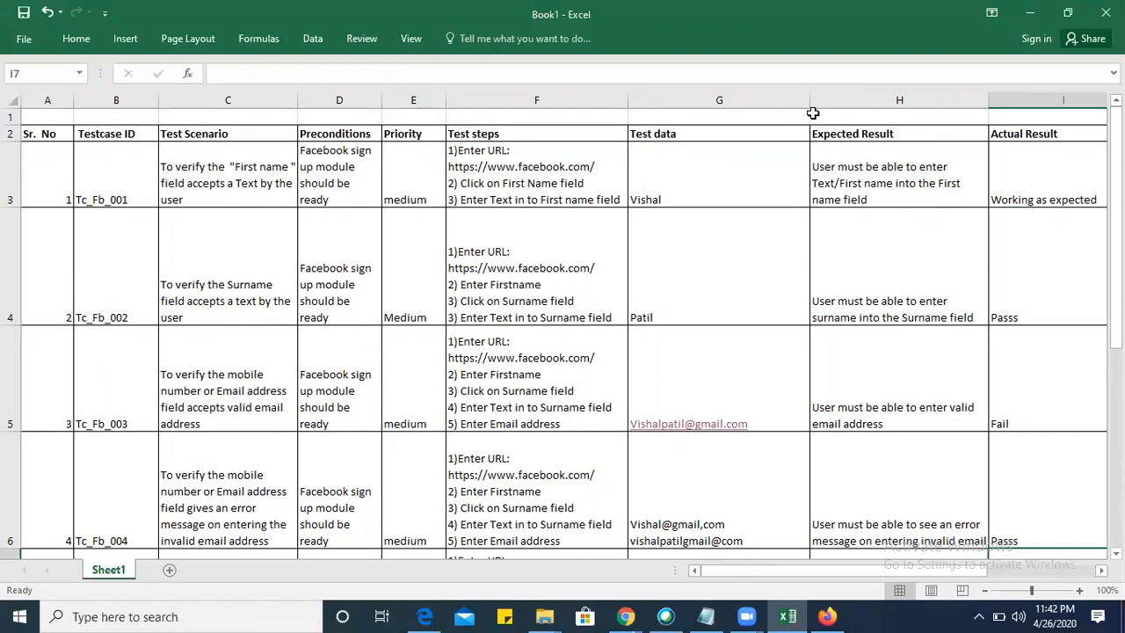
left_click_drag(809, 100, 785, 120)
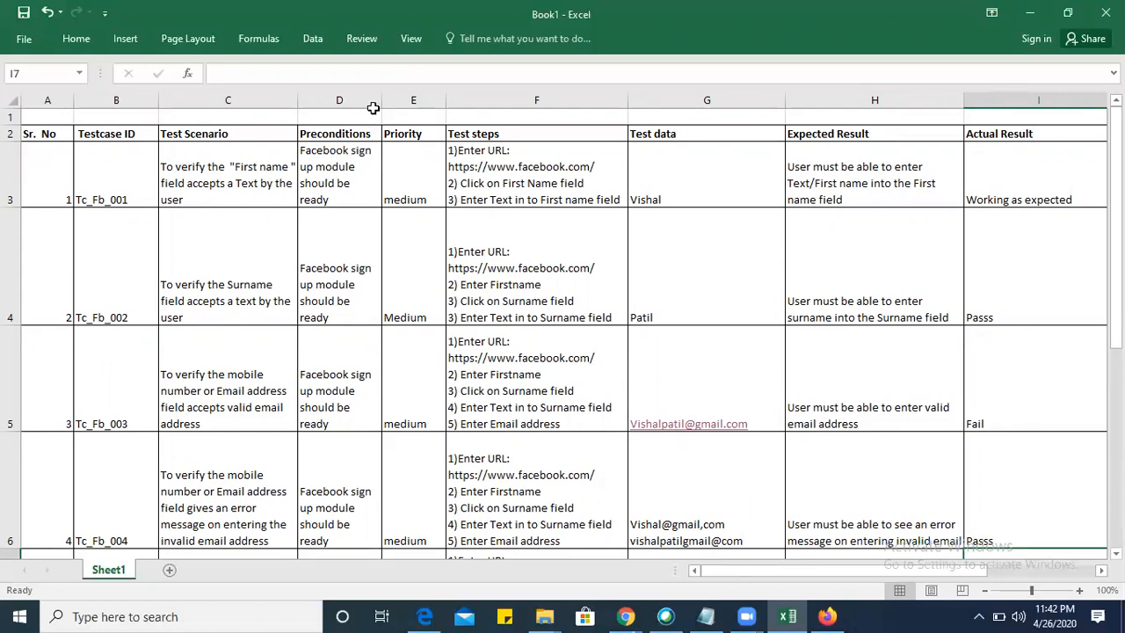
left_click_drag(381, 100, 417, 100)
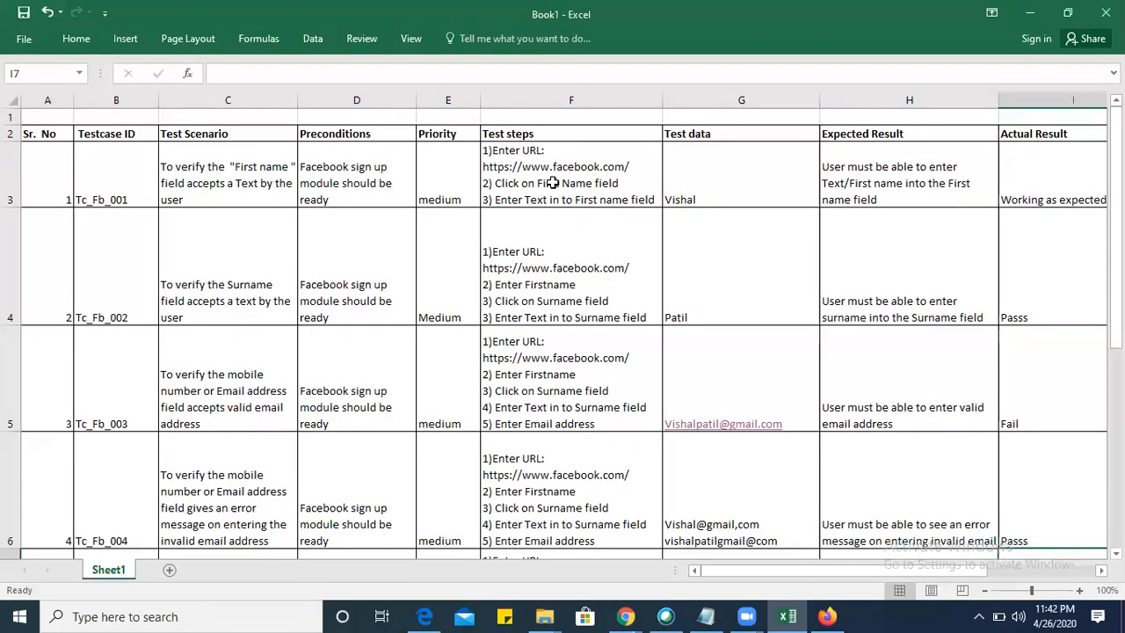
Add the precondition "User is login into Facebook" to D3, separated from the existing text by a blank line.
left_click(345, 200)
double_click(346, 199)
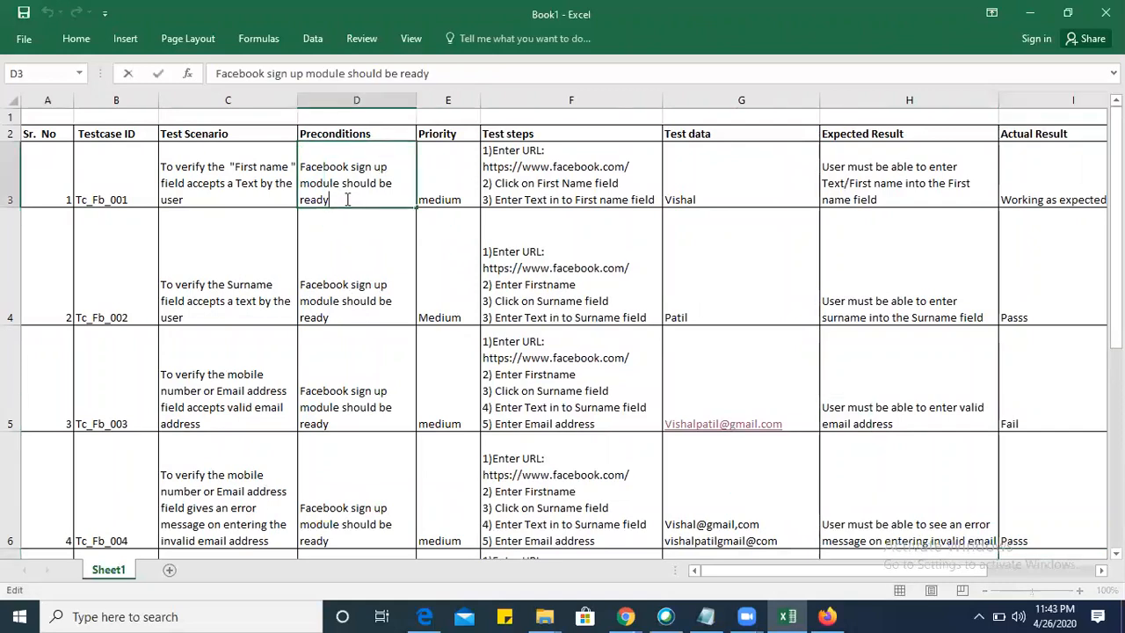
key("alt+Return")
key("alt+Return")
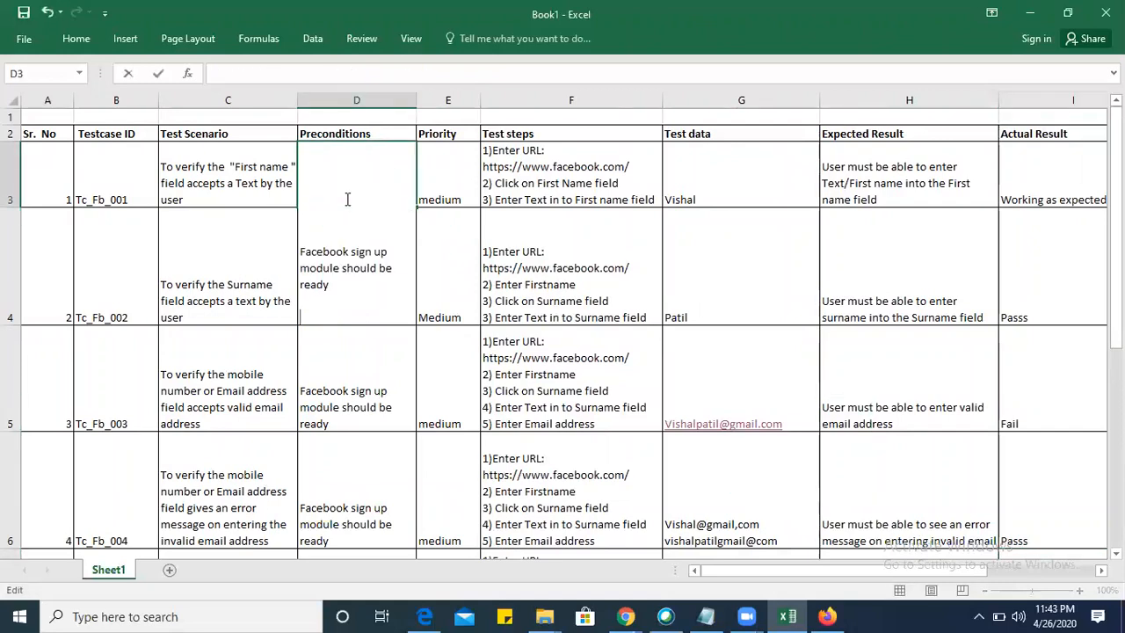
type("User is logi")
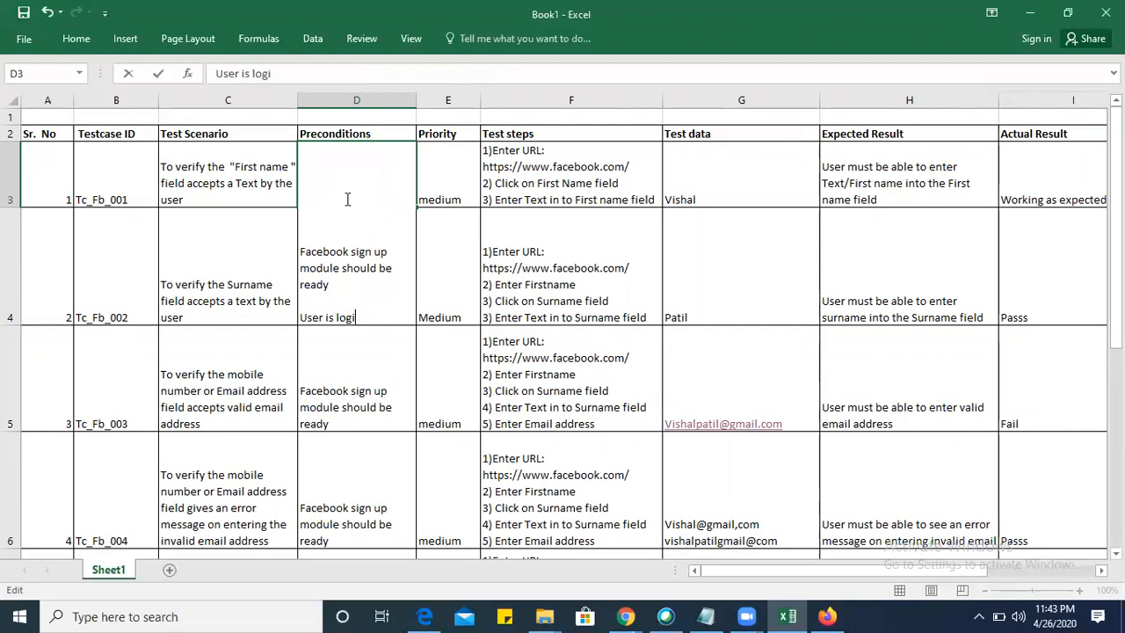
type("n into Facebook")
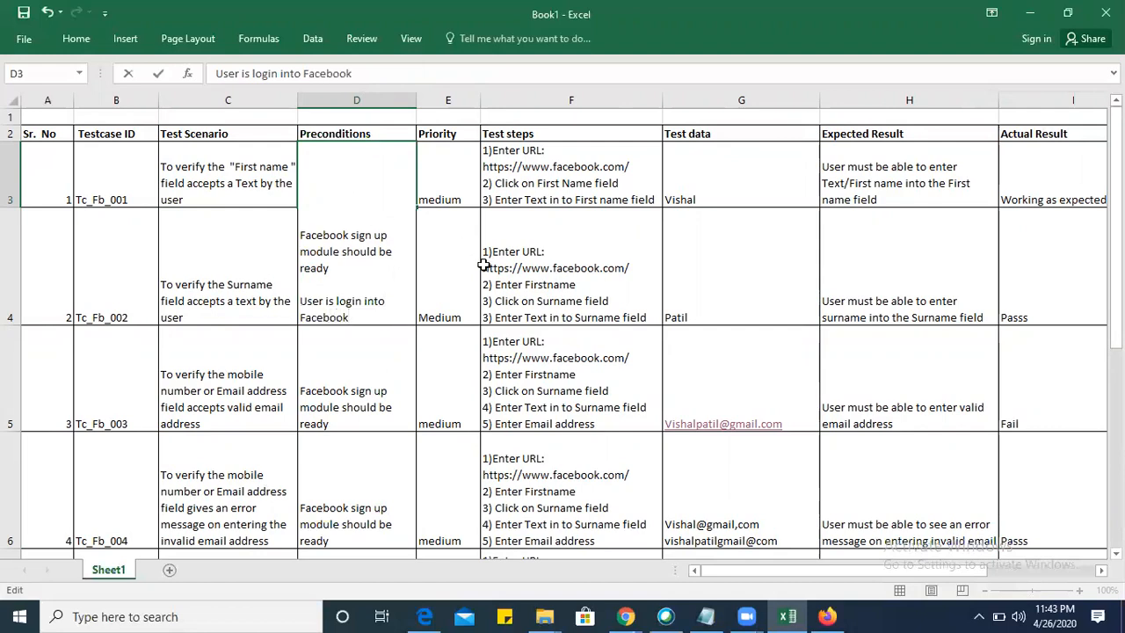
left_click(488, 269)
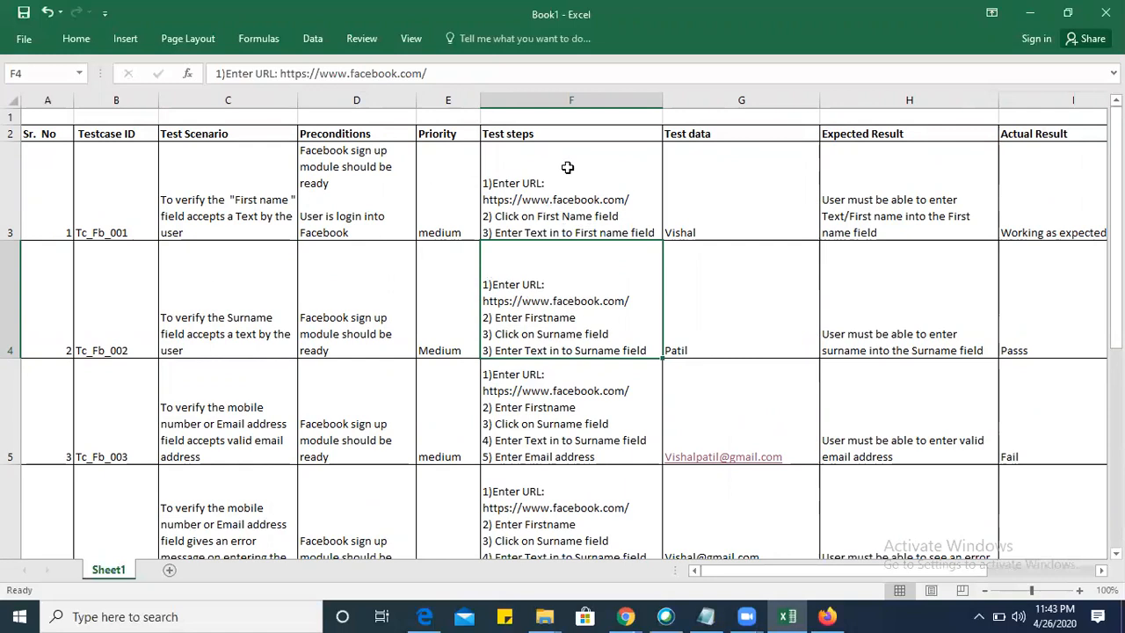
left_click(852, 89)
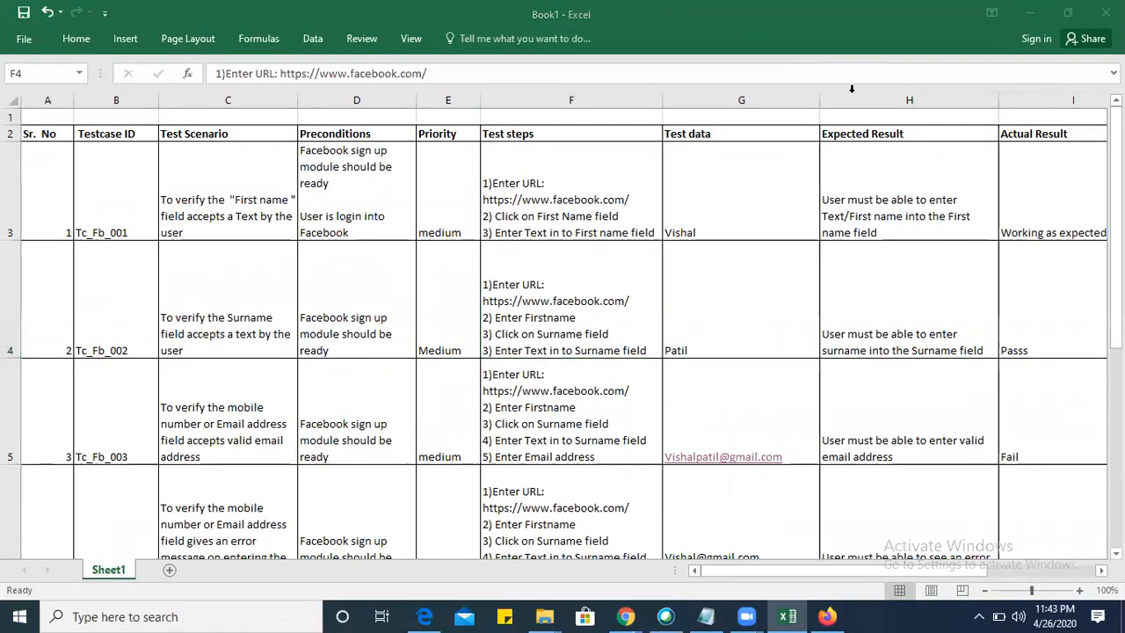